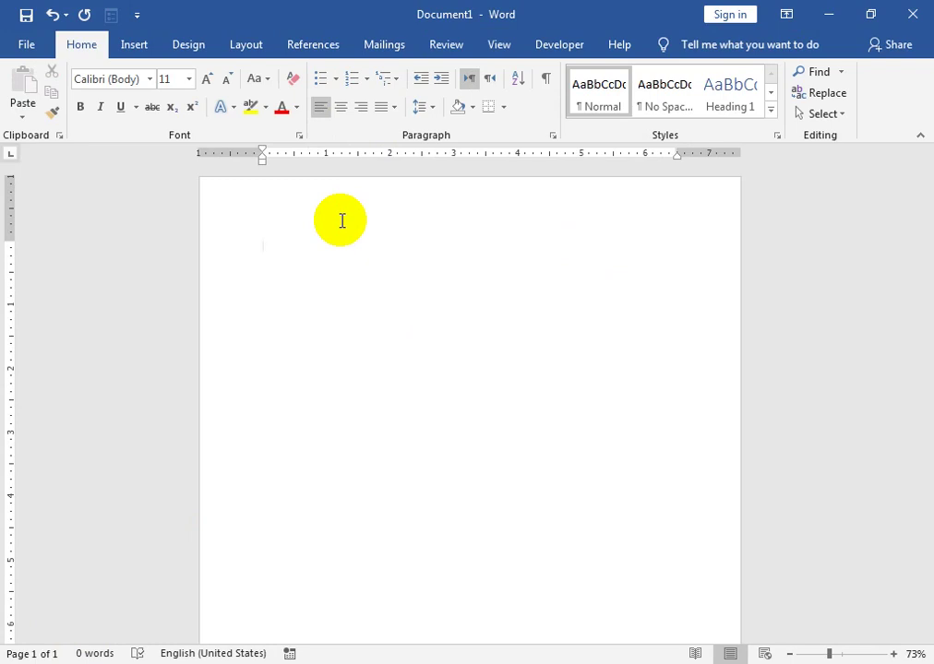
# Step: Insert a Blank Page from Insert > Pages so Document1 has two pages
pyautogui.click(120, 67)
pyautogui.click(27, 120)
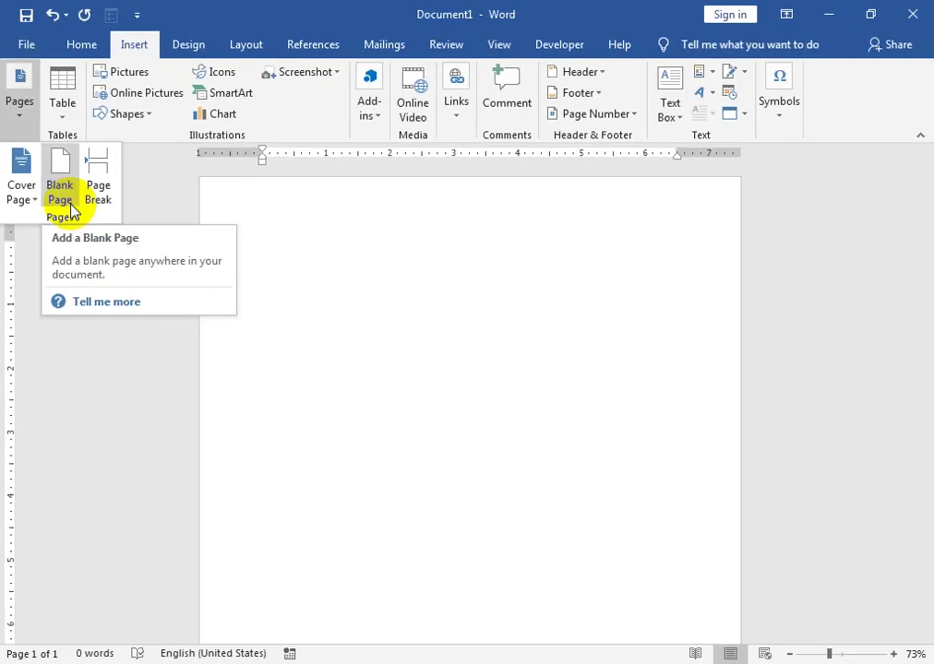
pyautogui.click(65, 203)
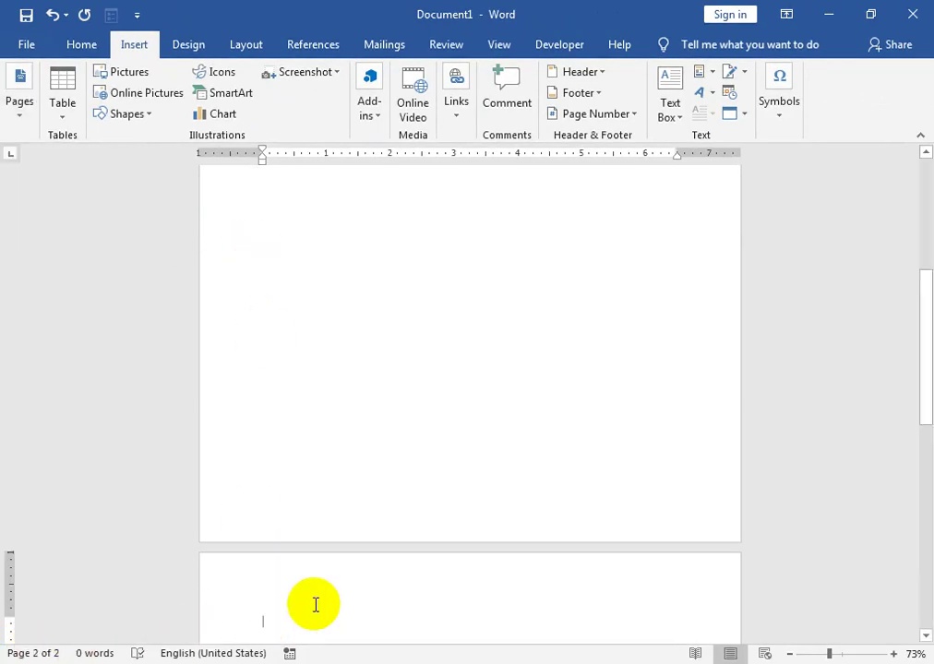
# Step: Add page breaks until the document reaches about 60 blank pages, then delete five
pyautogui.scroll(-10, 310, 604)
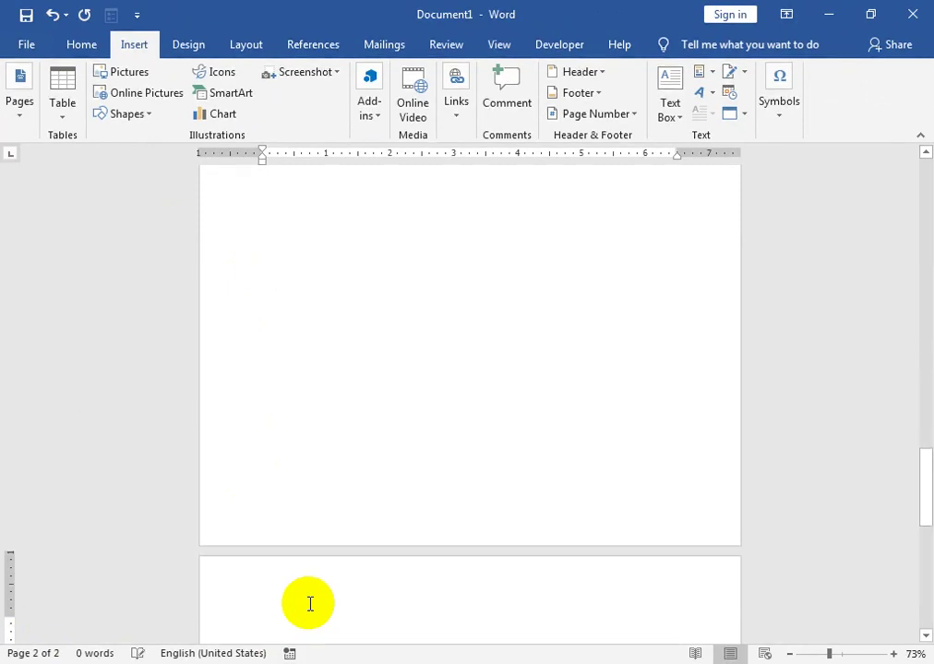
pyautogui.scroll(-3, 310, 604)
pyautogui.scroll(-3, 310, 605)
pyautogui.scroll(-2, 310, 604)
pyautogui.scroll(-3, 310, 604)
pyautogui.scroll(-3, 310, 604)
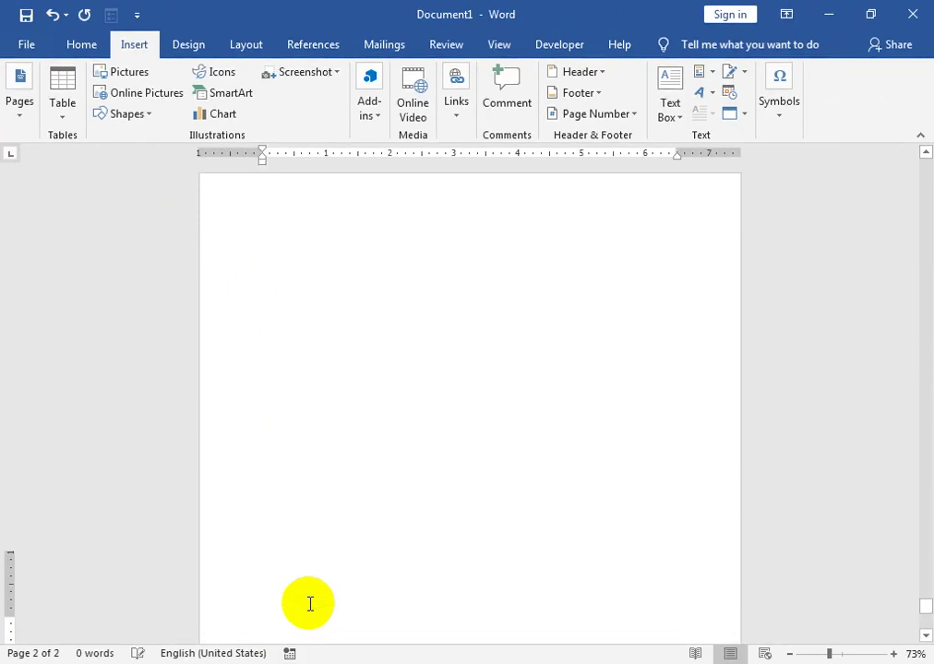
pyautogui.scroll(-3, 310, 604)
pyautogui.scroll(-3, 310, 604)
pyautogui.scroll(-3, 310, 604)
pyautogui.scroll(-3, 309, 604)
pyautogui.scroll(-3, 310, 604)
pyautogui.scroll(-3, 310, 604)
pyautogui.scroll(-3, 310, 604)
pyautogui.scroll(-3, 310, 604)
pyautogui.scroll(-3, 310, 605)
pyautogui.press('Return')
pyautogui.press('Return')
pyautogui.press('Return')
pyautogui.press('Return')
pyautogui.press('Return')
pyautogui.press('Return')
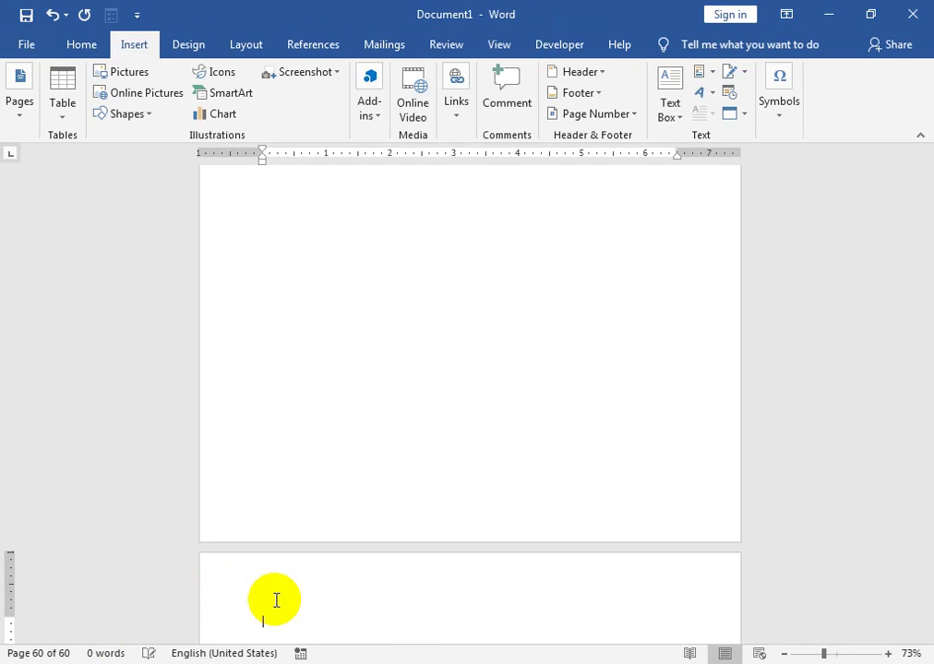
pyautogui.scroll(-5, 276, 600)
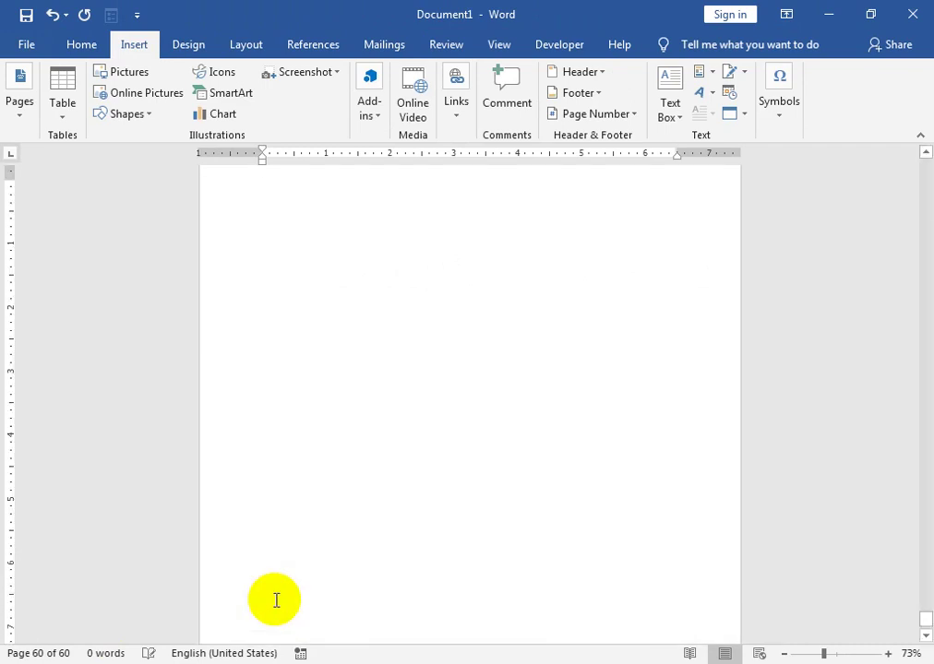
pyautogui.press('BackSpace')
pyautogui.press('BackSpace')
pyautogui.press('BackSpace')
pyautogui.press('BackSpace')
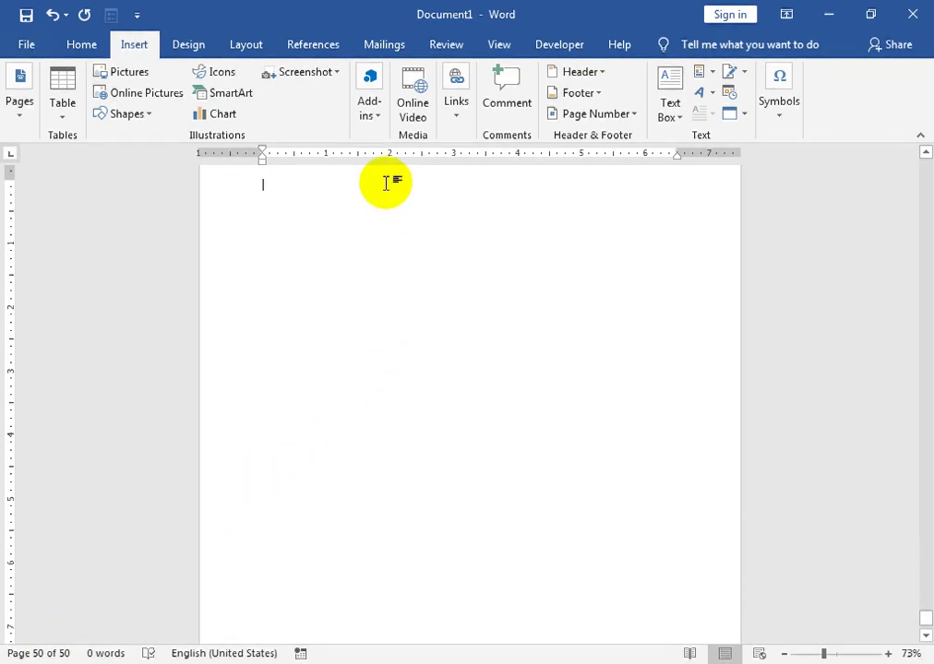
# Step: Return to the top of the 50-page document and place the cursor at page 1's start
pyautogui.scroll(1, 271, 320)
pyautogui.scroll(4, 277, 323)
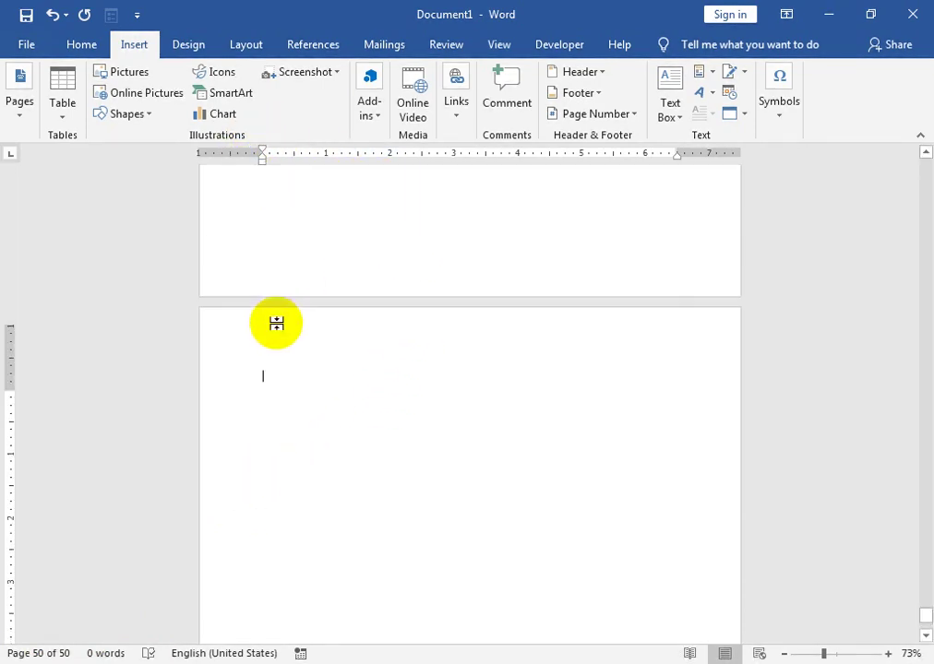
pyautogui.scroll(5, 289, 333)
pyautogui.scroll(4, 283, 277)
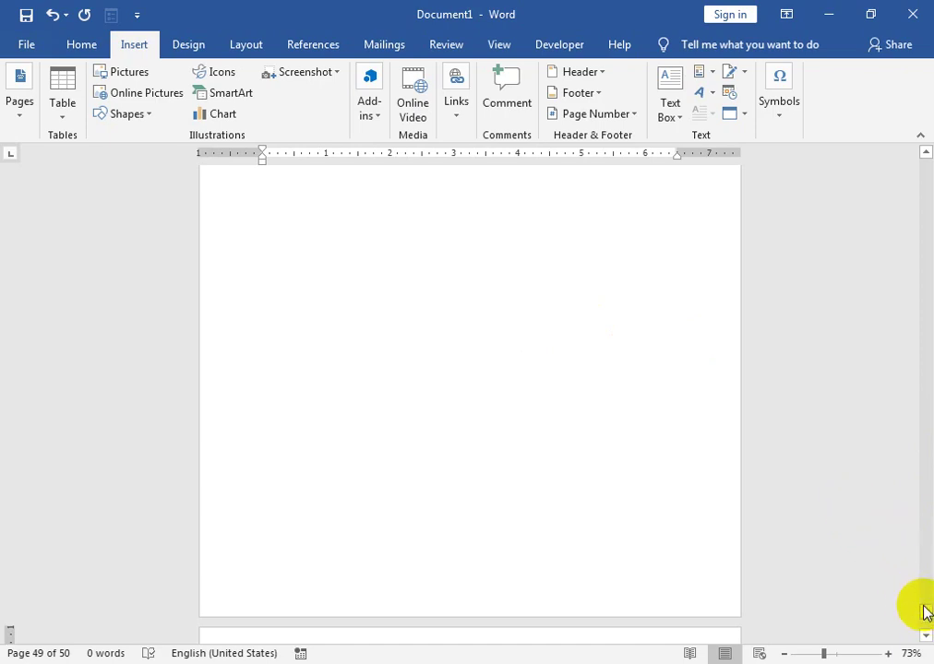
pyautogui.moveTo(926, 617); pyautogui.dragTo(904, 143)
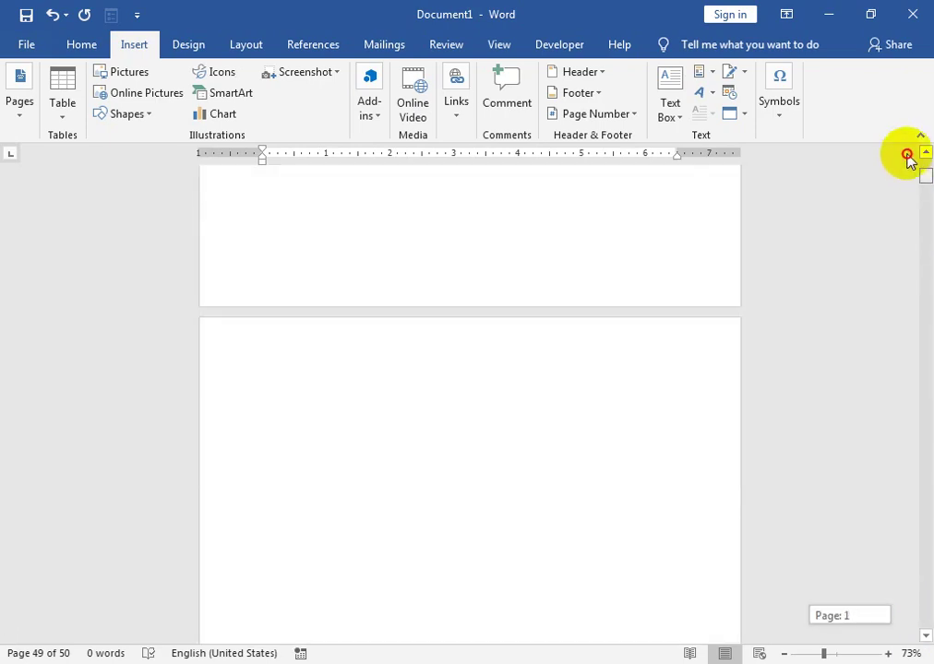
pyautogui.click(272, 225)
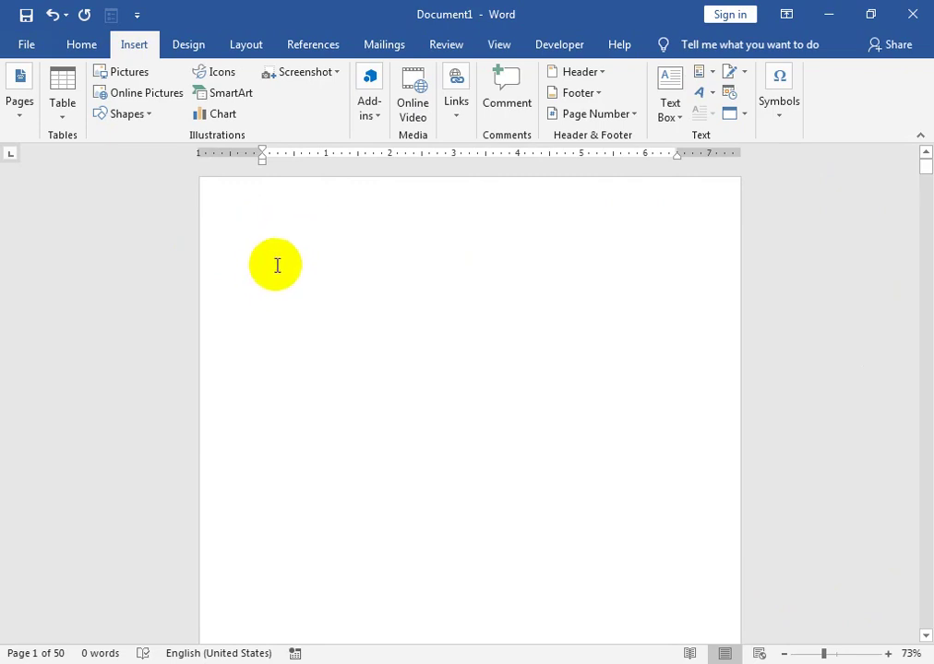
pyautogui.click(288, 239)
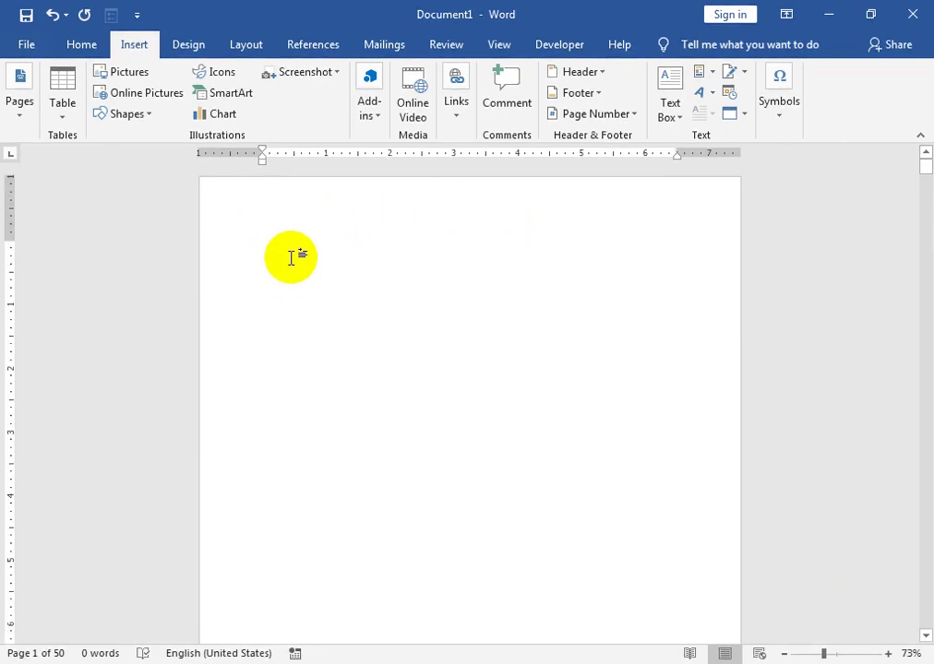
# Step: Use Find > Go To to jump to page 25, then close the dialog
pyautogui.click(79, 44)
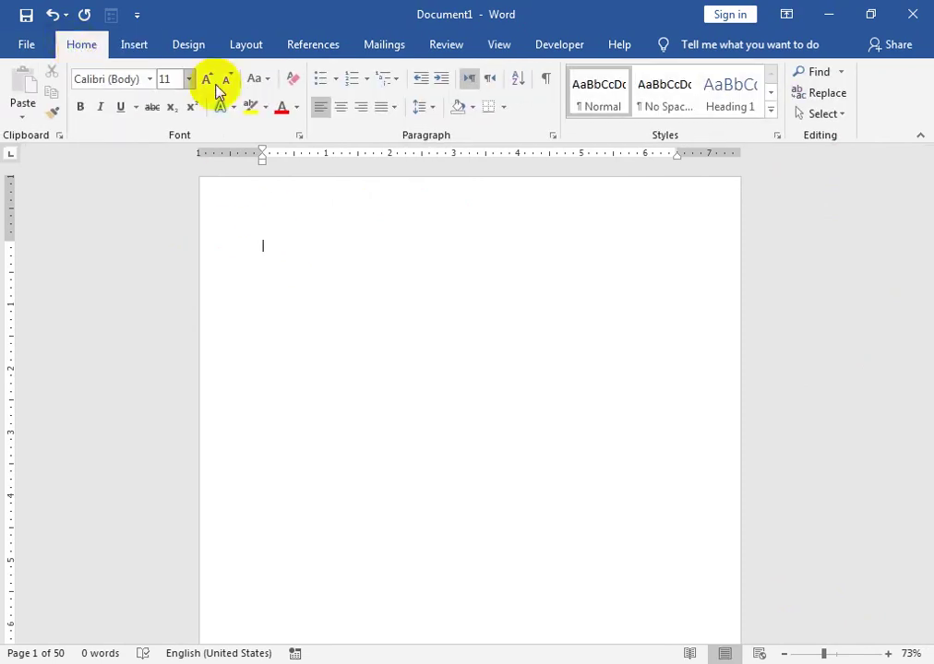
pyautogui.click(841, 73)
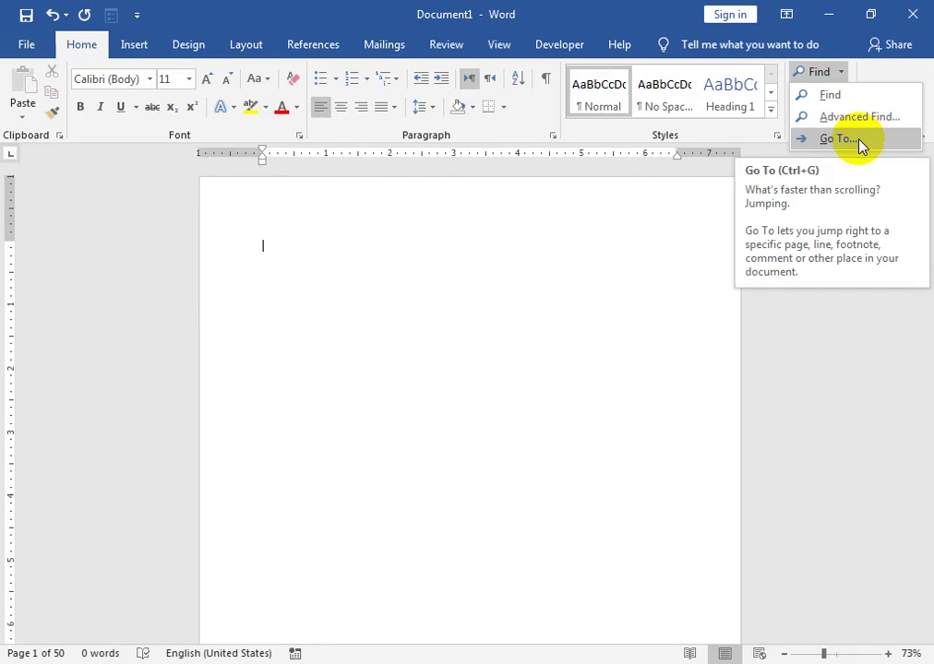
pyautogui.click(861, 146)
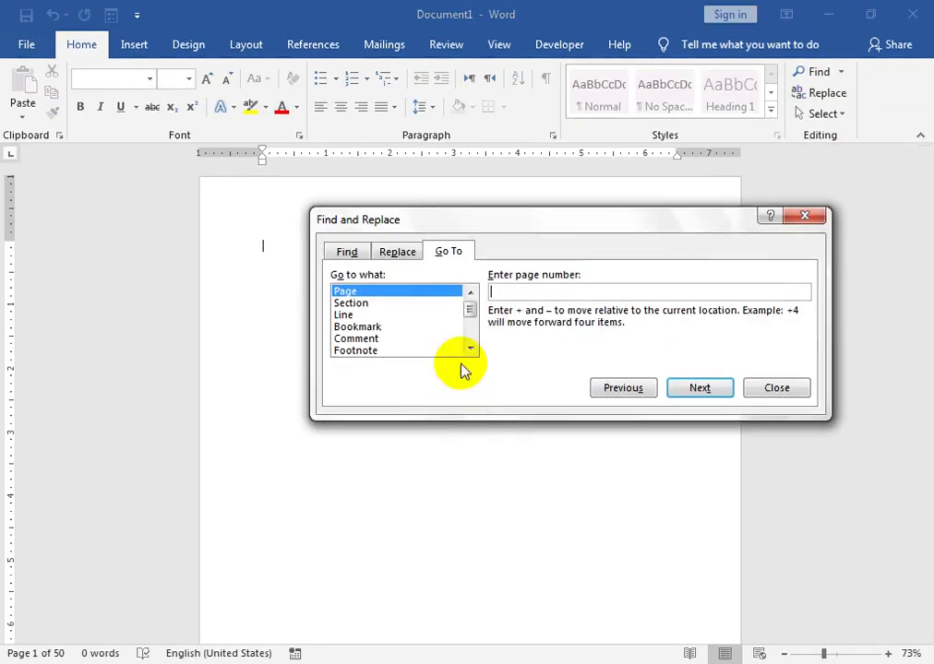
pyautogui.moveTo(388, 226); pyautogui.dragTo(283, 366)
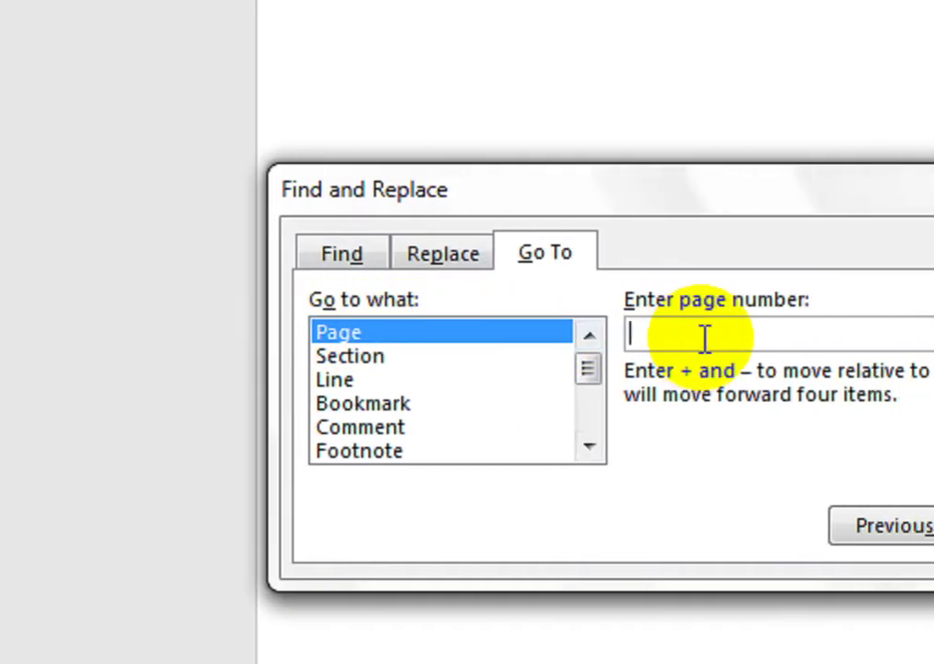
pyautogui.write('25')
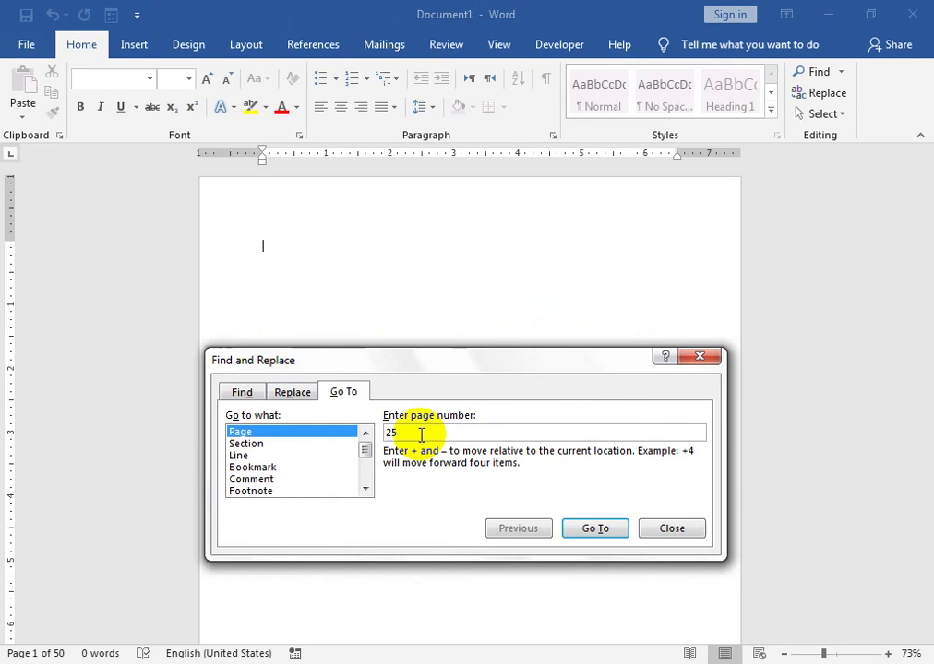
pyautogui.click(585, 529)
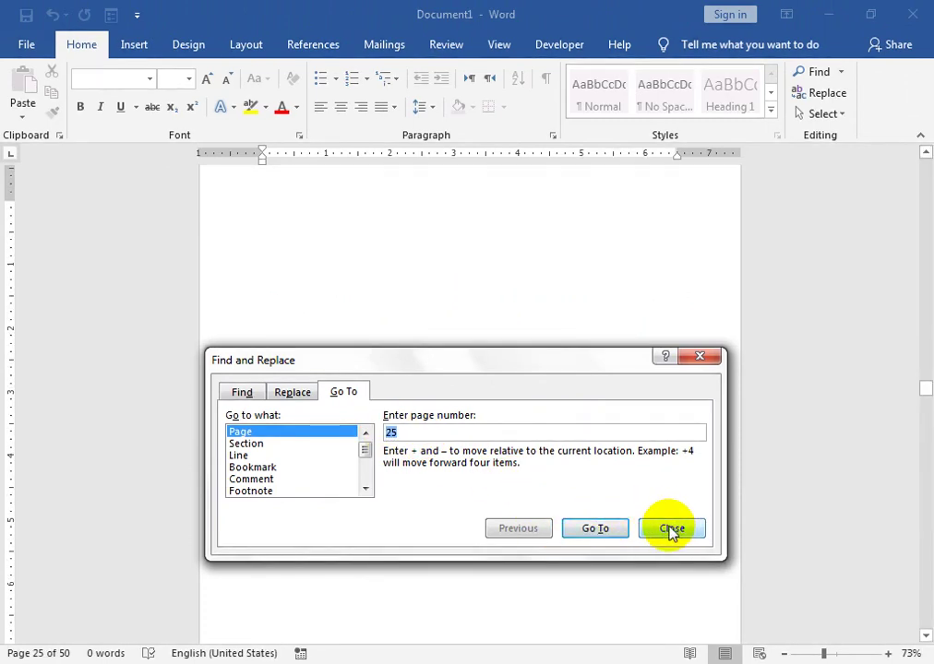
pyautogui.click(671, 528)
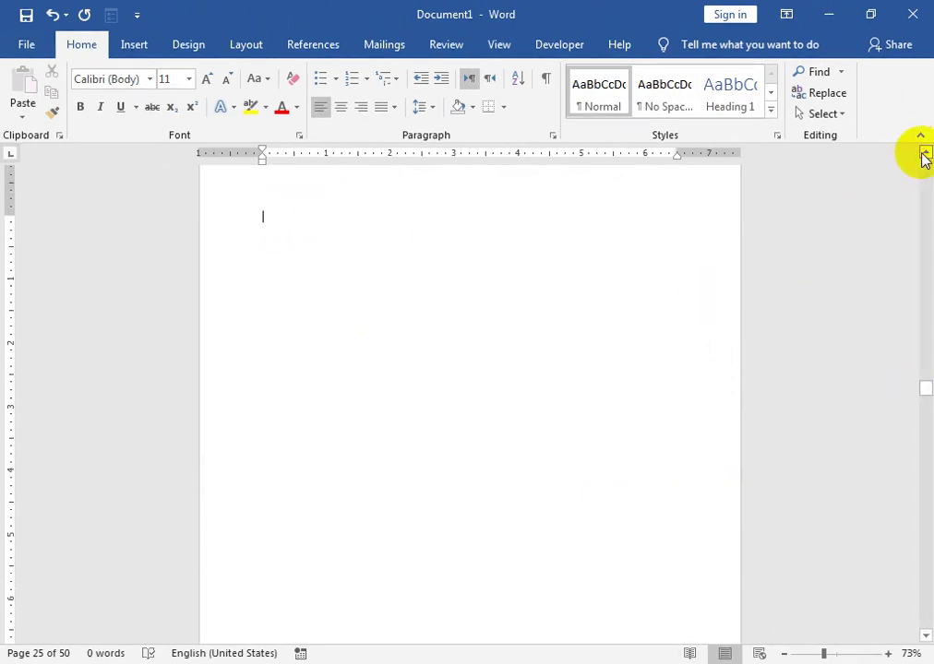
# Step: Open the Navigation pane's page thumbnails and jump to page 12
pyautogui.moveTo(926, 387); pyautogui.dragTo(926, 164)
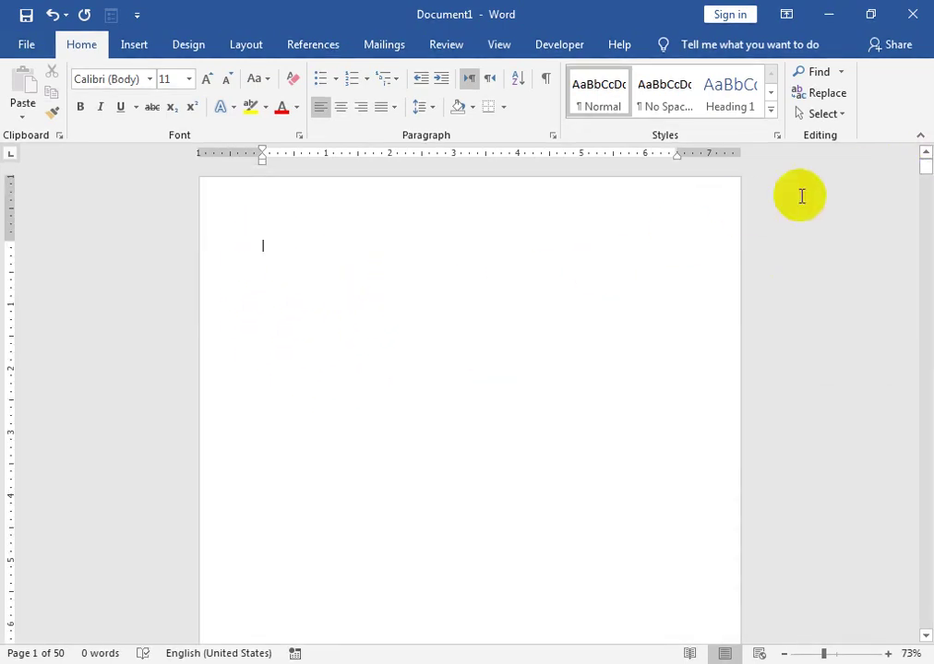
pyautogui.click(840, 74)
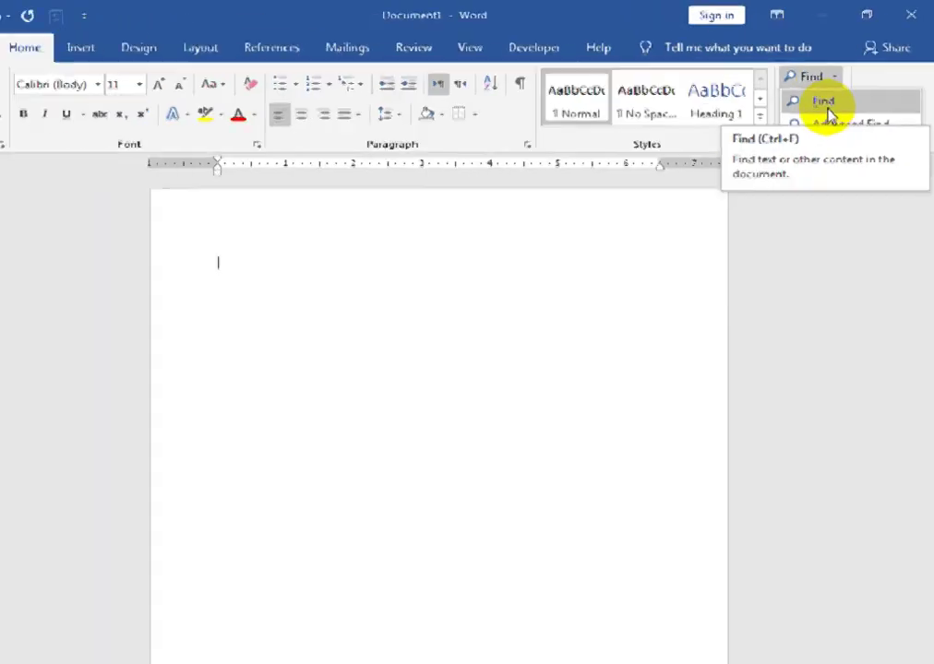
pyautogui.click(726, 191)
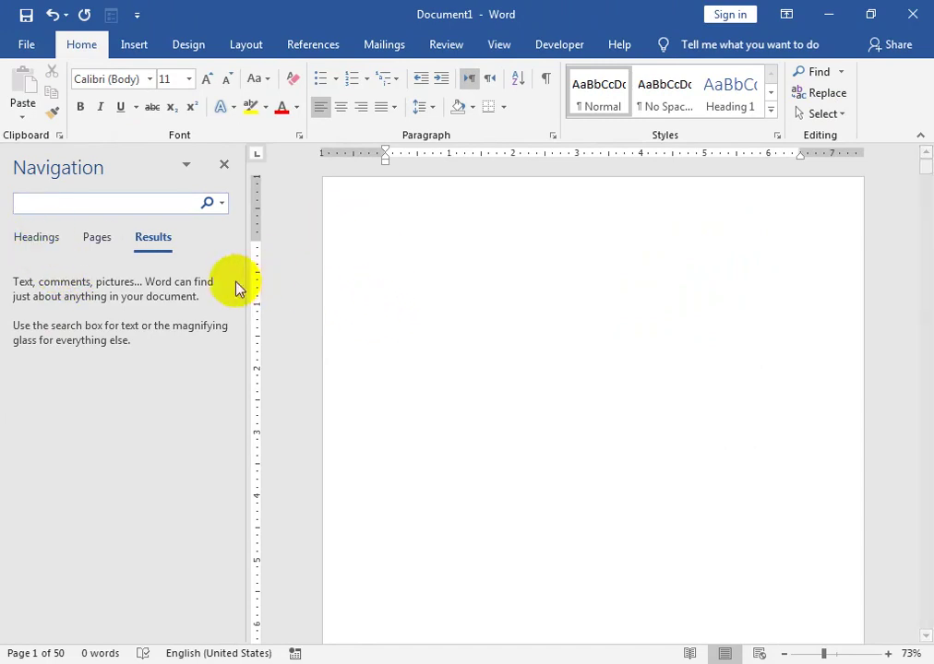
pyautogui.click(99, 241)
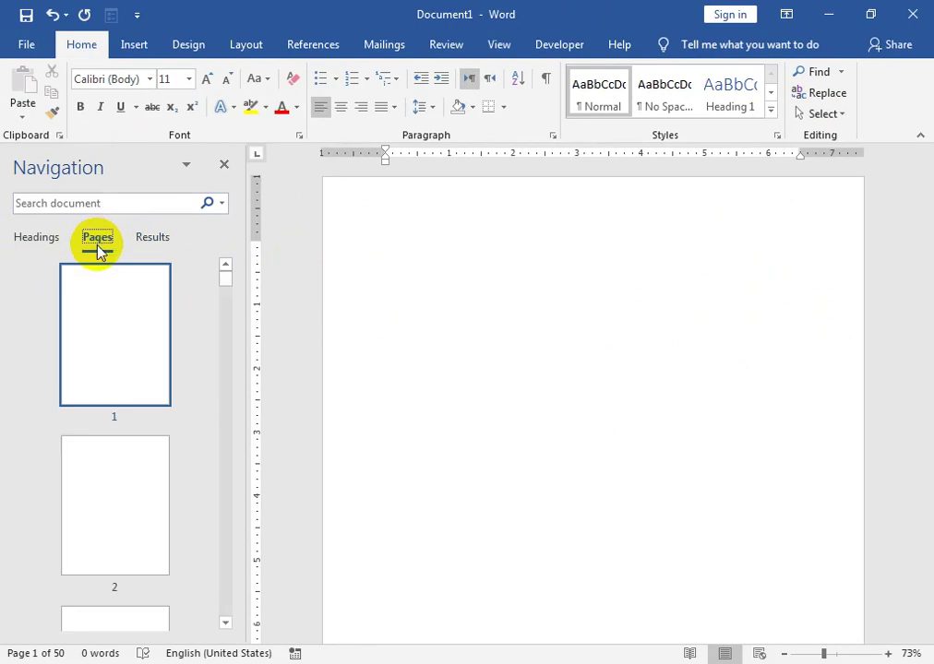
pyautogui.moveTo(227, 275); pyautogui.dragTo(225, 356)
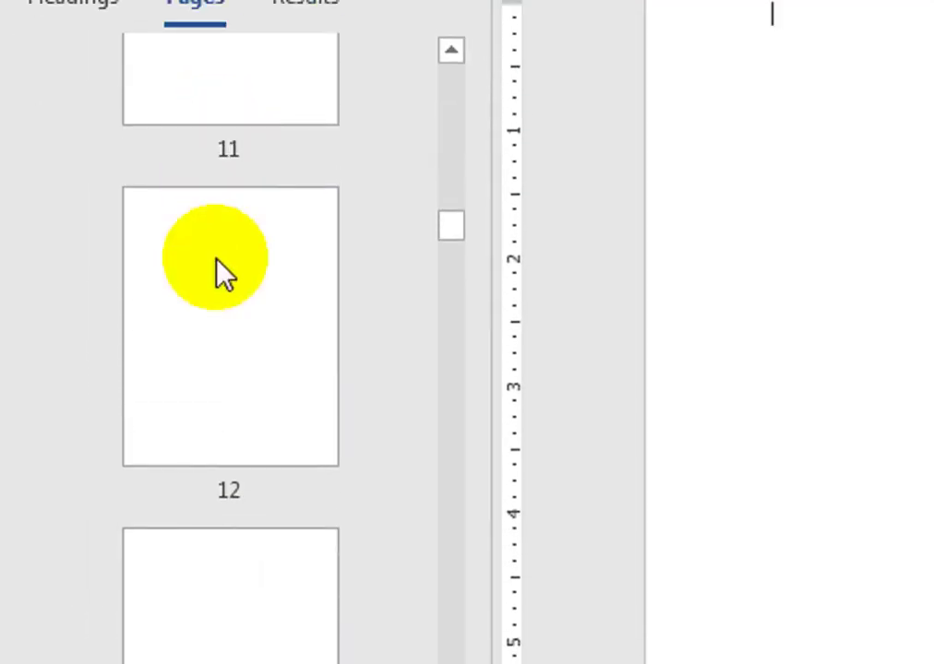
pyautogui.click(245, 327)
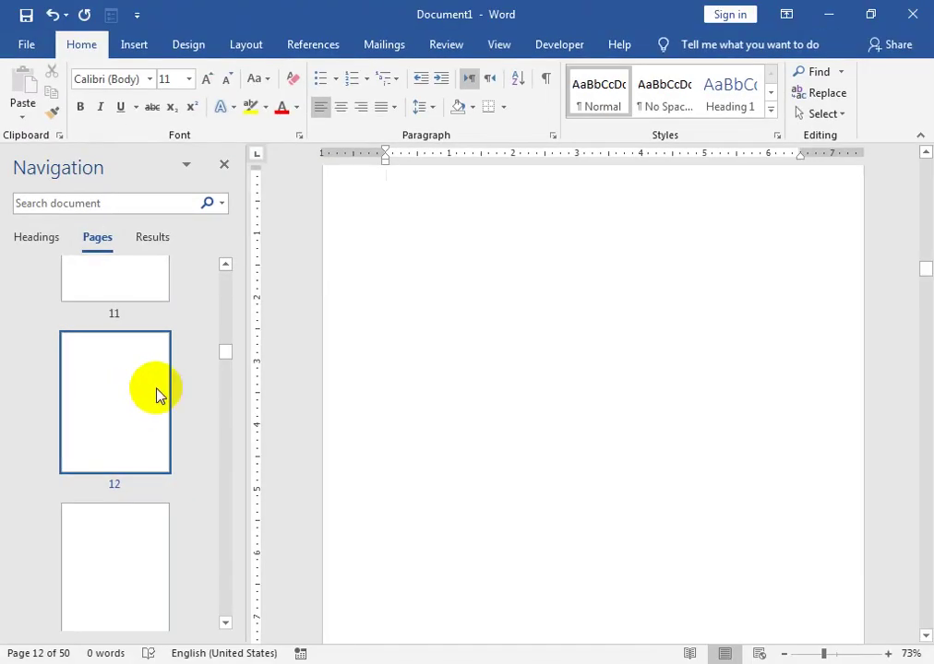
# Step: Switch the Navigation pane to Headings, then close the pane
pyautogui.moveTo(924, 271); pyautogui.dragTo(927, 275)
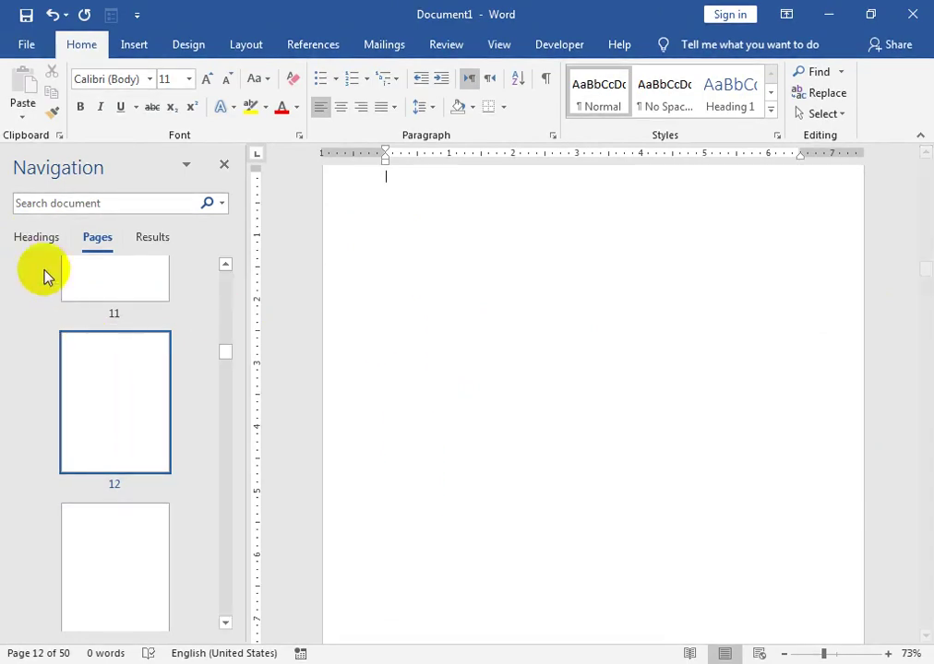
pyautogui.click(38, 239)
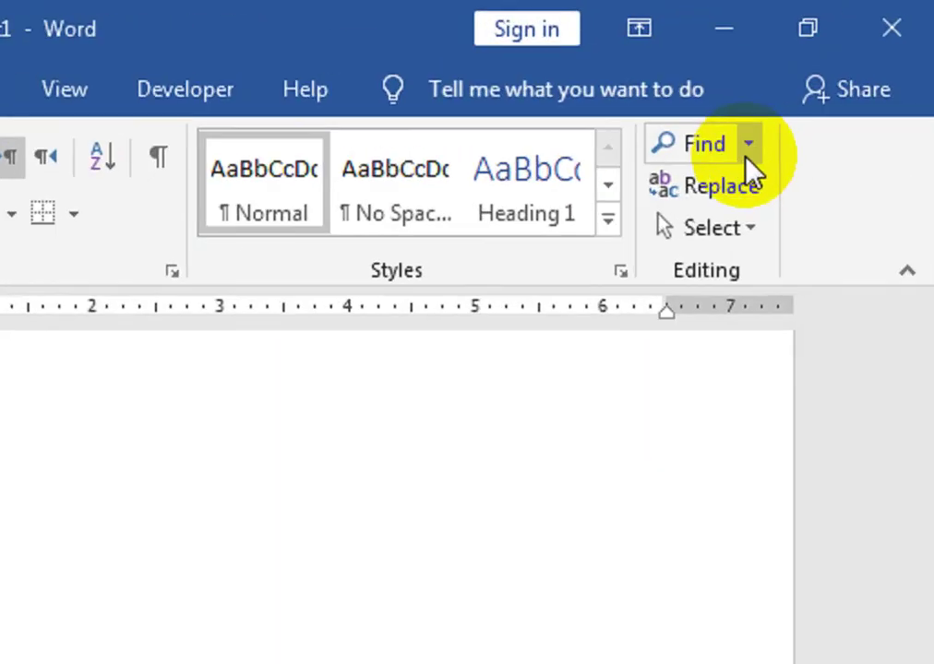
pyautogui.click(839, 73)
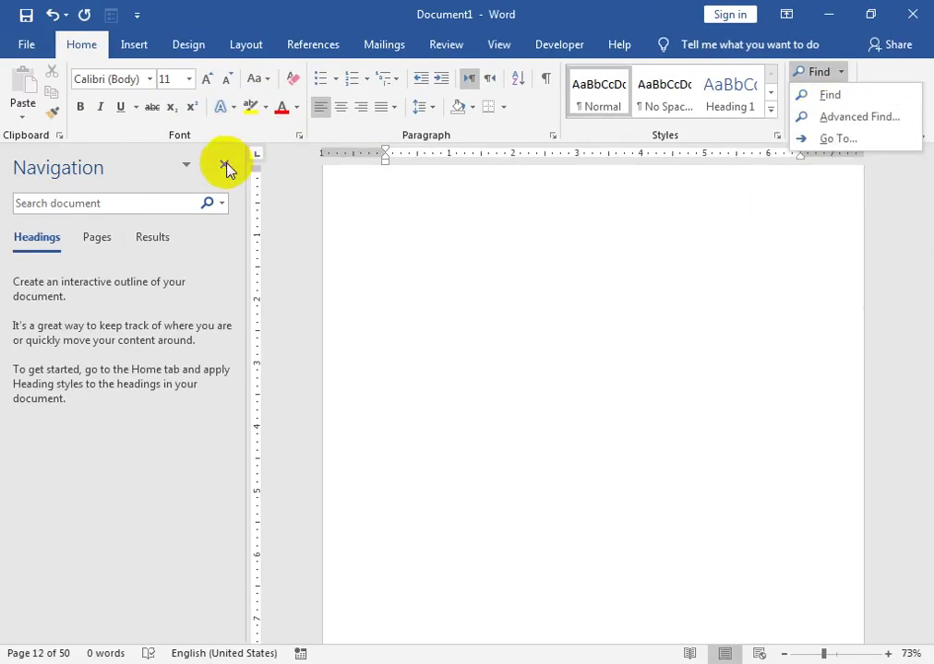
pyautogui.click(214, 182)
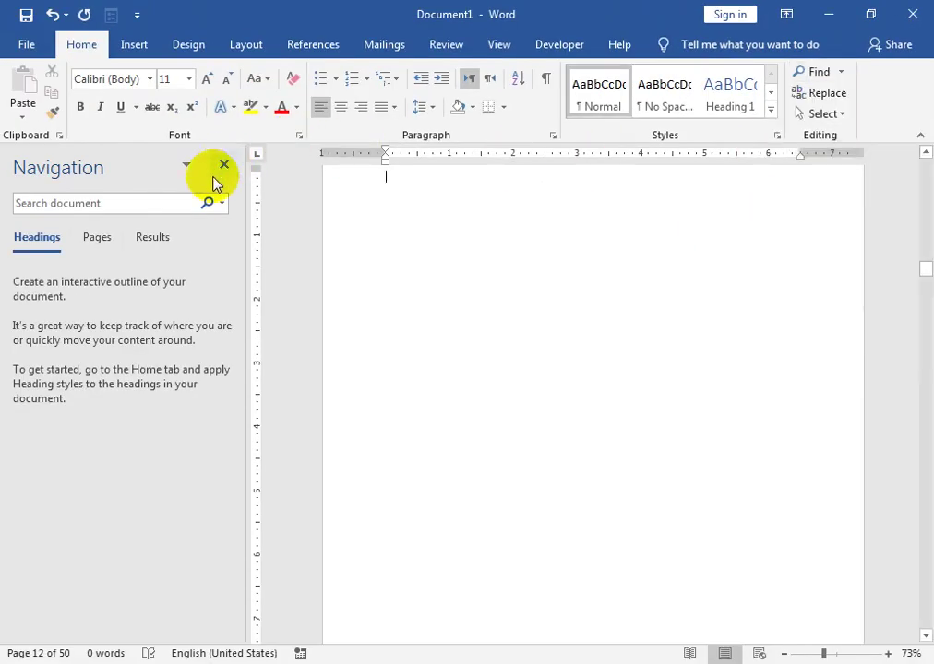
pyautogui.click(226, 165)
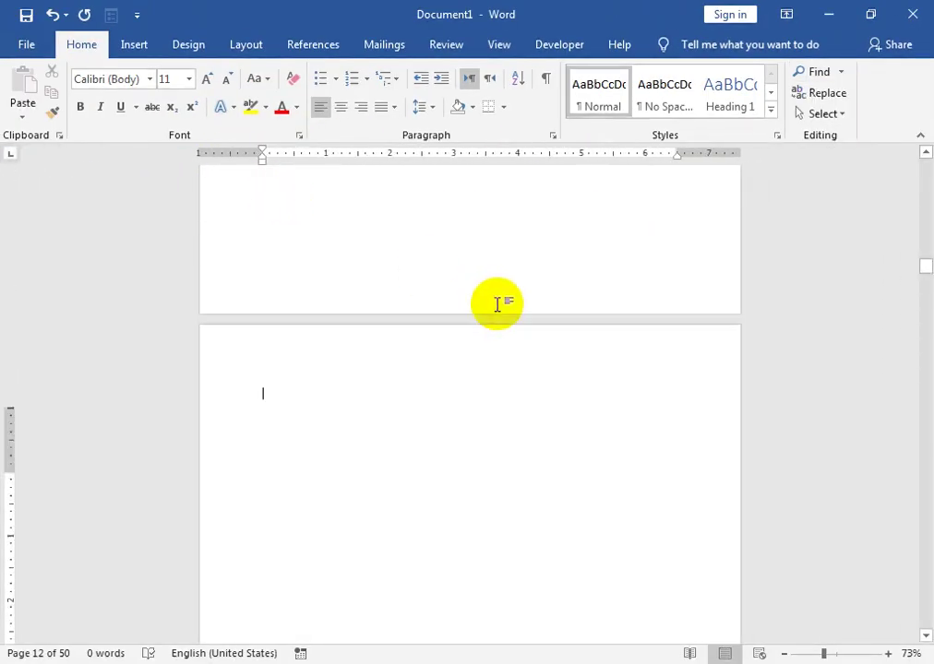
# Step: Go back to the top of page 1 and open the Insert tab's Pages options
pyautogui.scroll(3, 917, 333)
pyautogui.moveTo(926, 270); pyautogui.dragTo(924, 143)
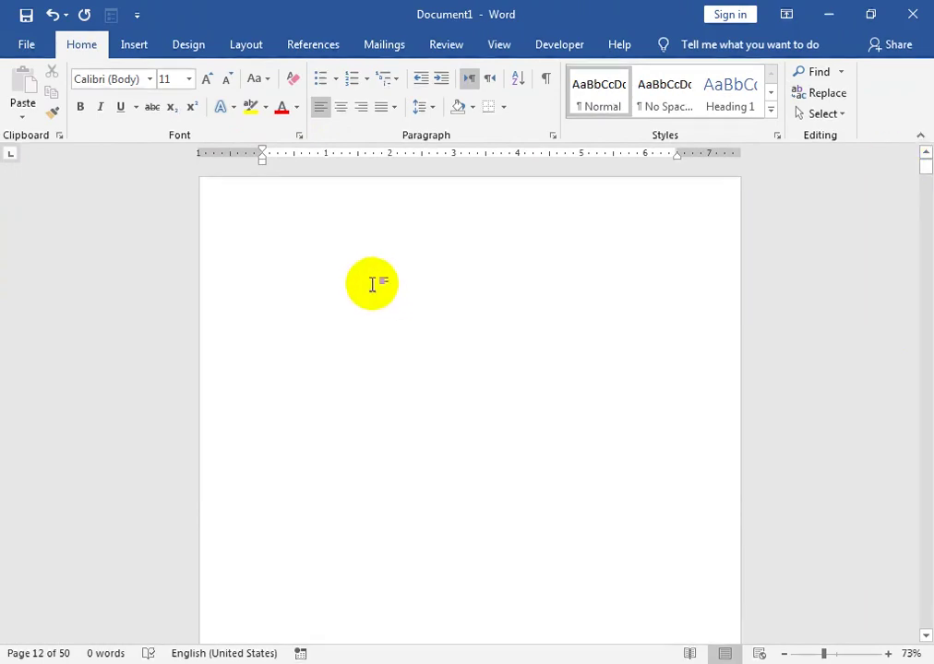
pyautogui.click(312, 229)
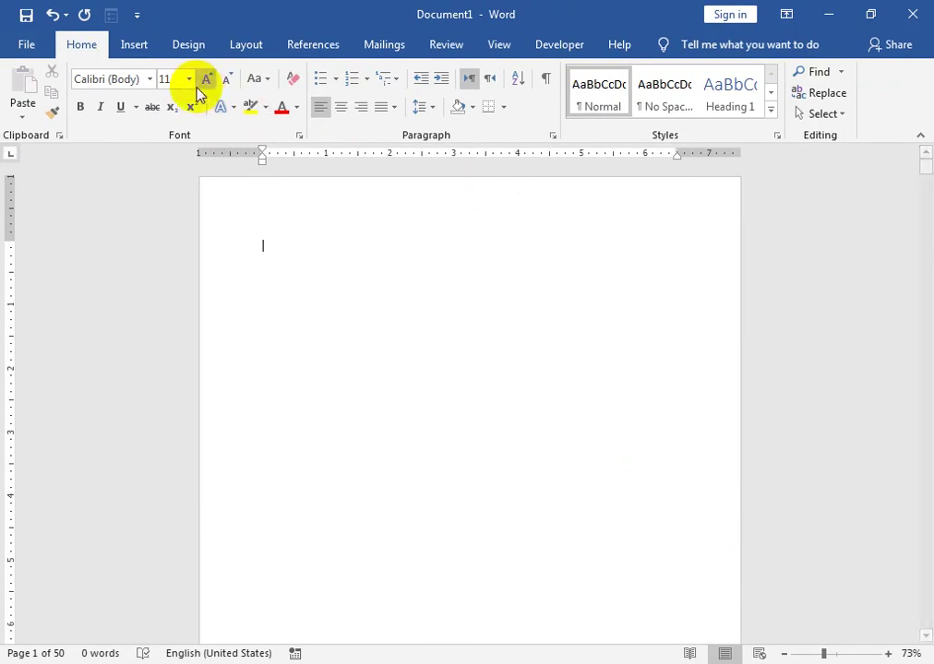
pyautogui.click(136, 46)
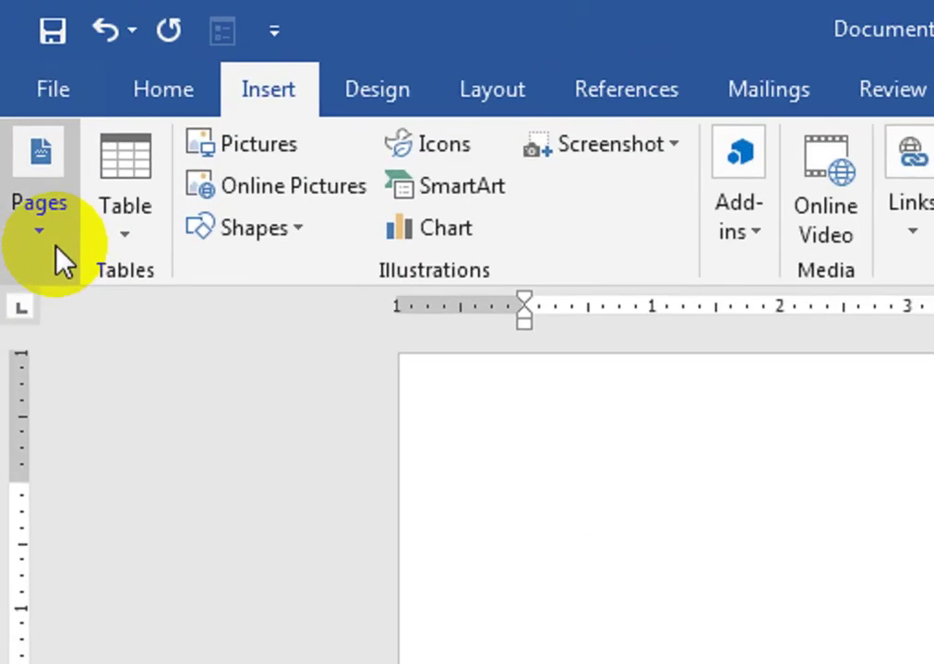
pyautogui.click(25, 118)
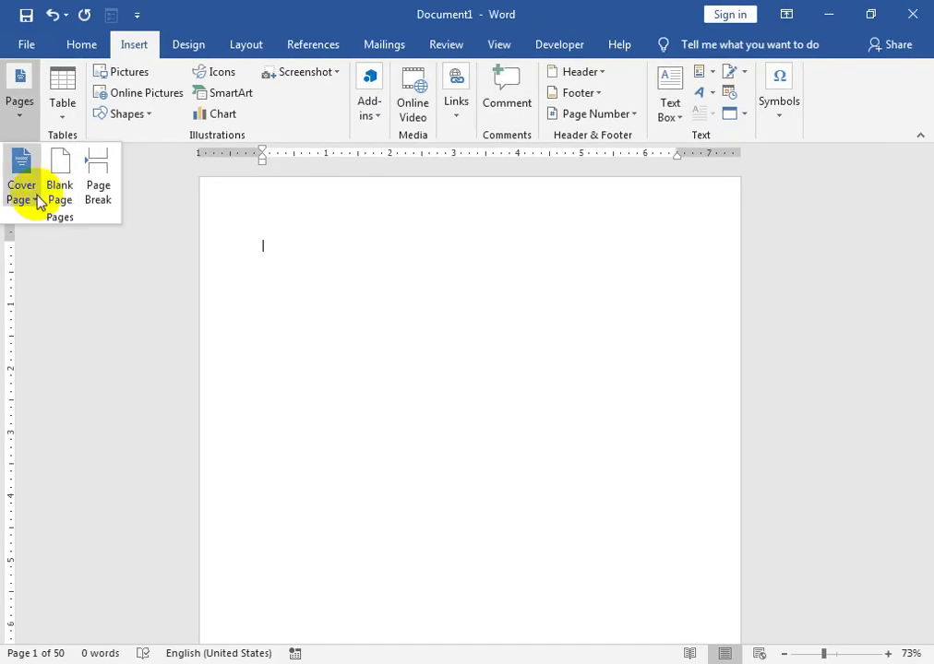
# Step: Open the Cover Page gallery and browse designs such as Austin, Banded and Filigree
pyautogui.click(36, 193)
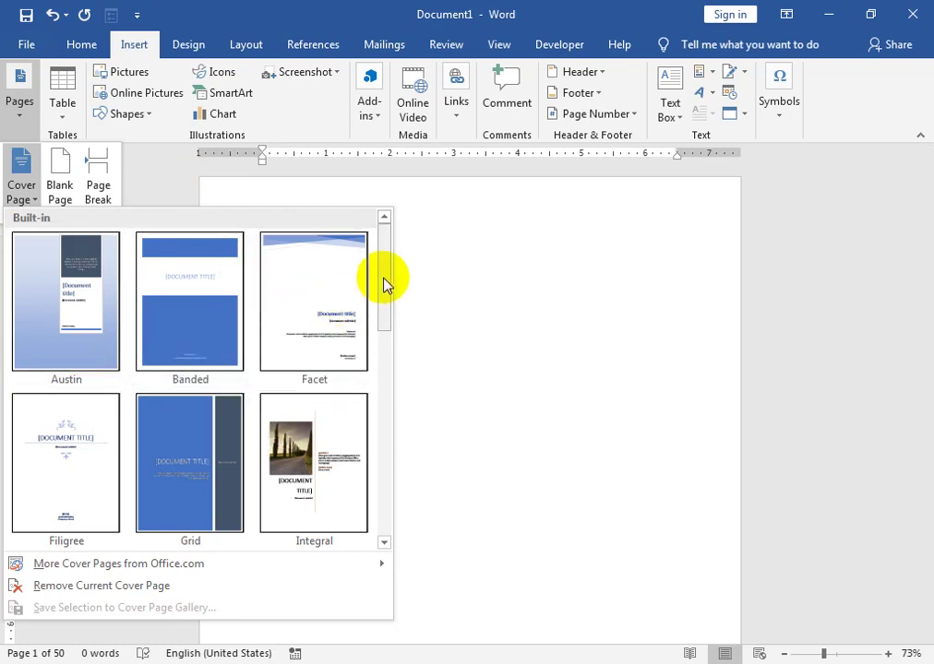
pyautogui.moveTo(385, 267)
pyautogui.mouseDown()
pyautogui.moveTo(381, 394)
pyautogui.moveTo(397, 479)
pyautogui.moveTo(396, 388)
pyautogui.moveTo(384, 359)
pyautogui.moveTo(402, 242)
pyautogui.mouseUp()
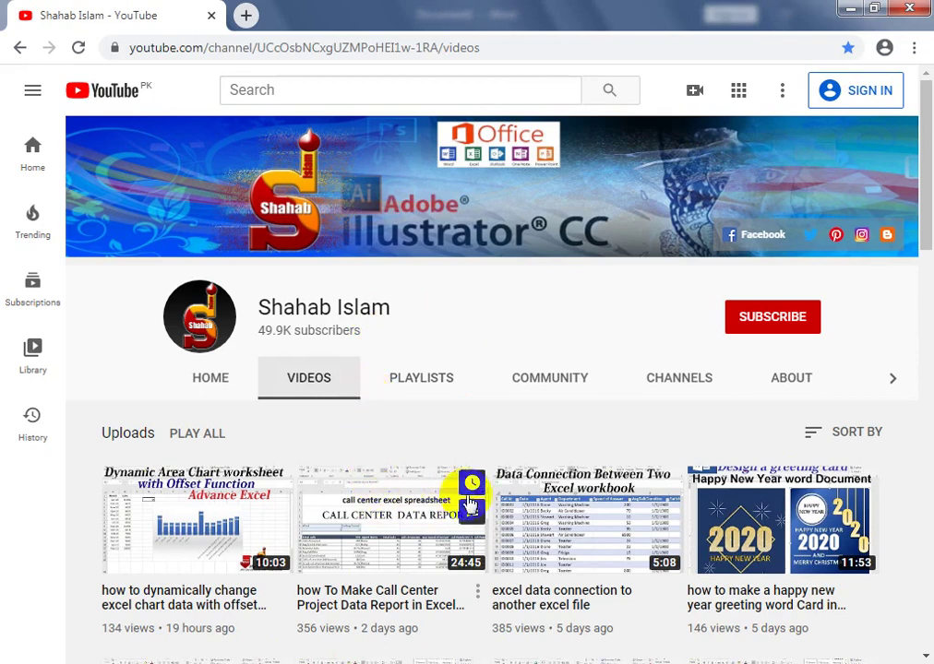
pyautogui.click(420, 386)
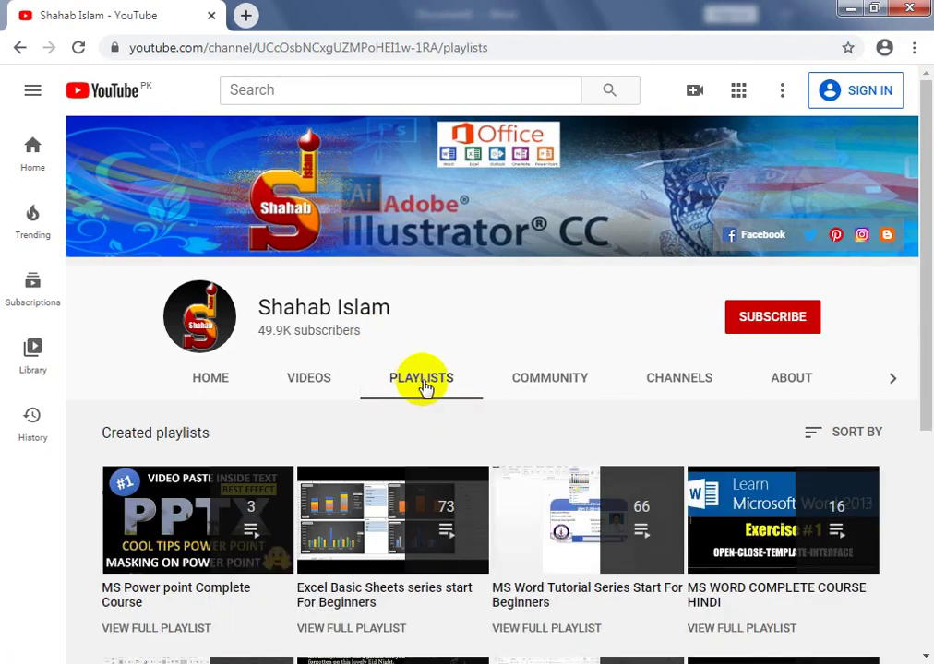
pyautogui.scroll(-1, 457, 410)
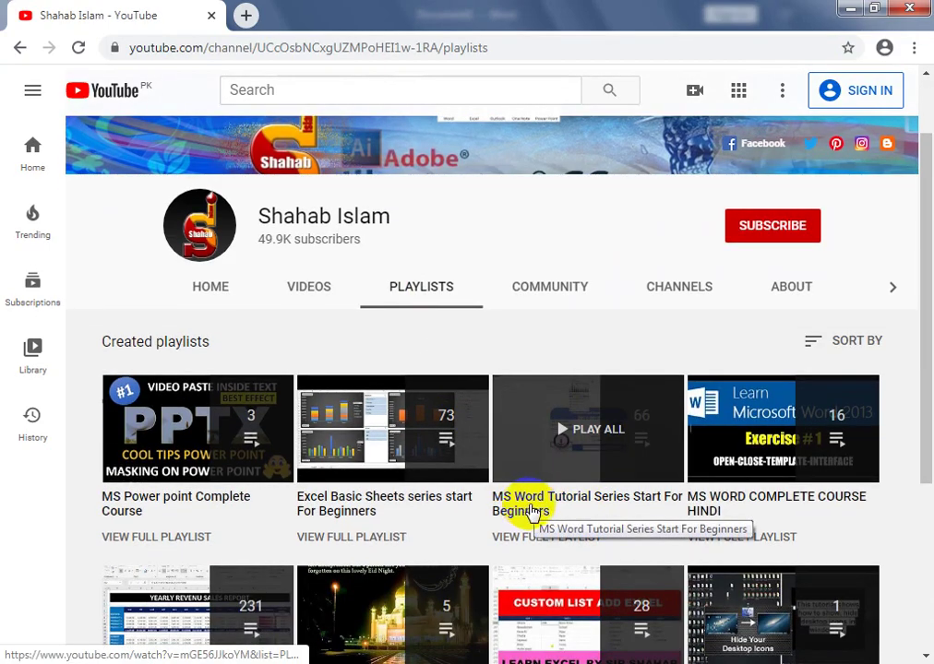
pyautogui.scroll(-2, 567, 470)
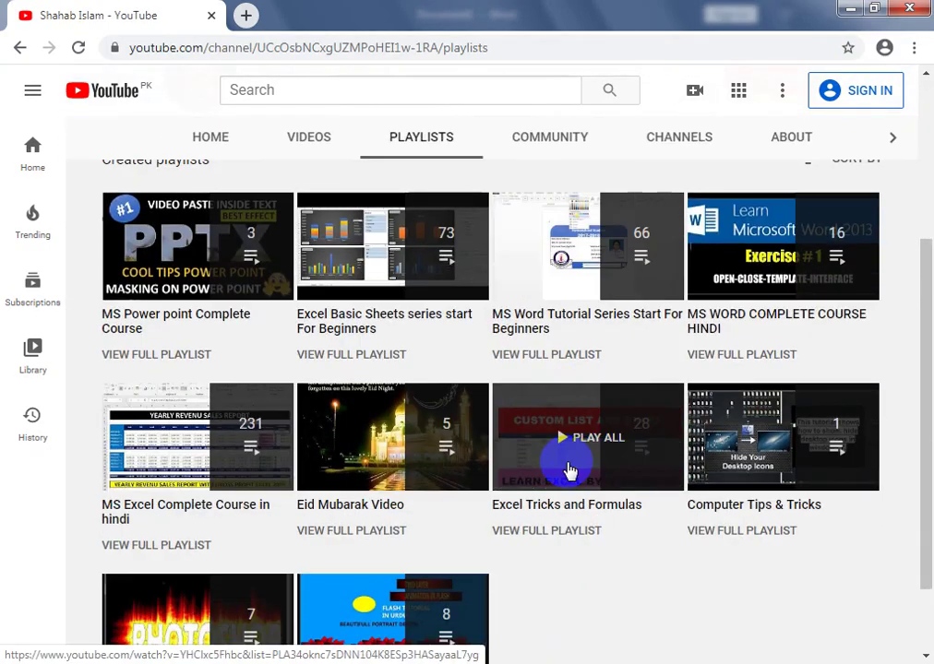
pyautogui.scroll(2, 443, 323)
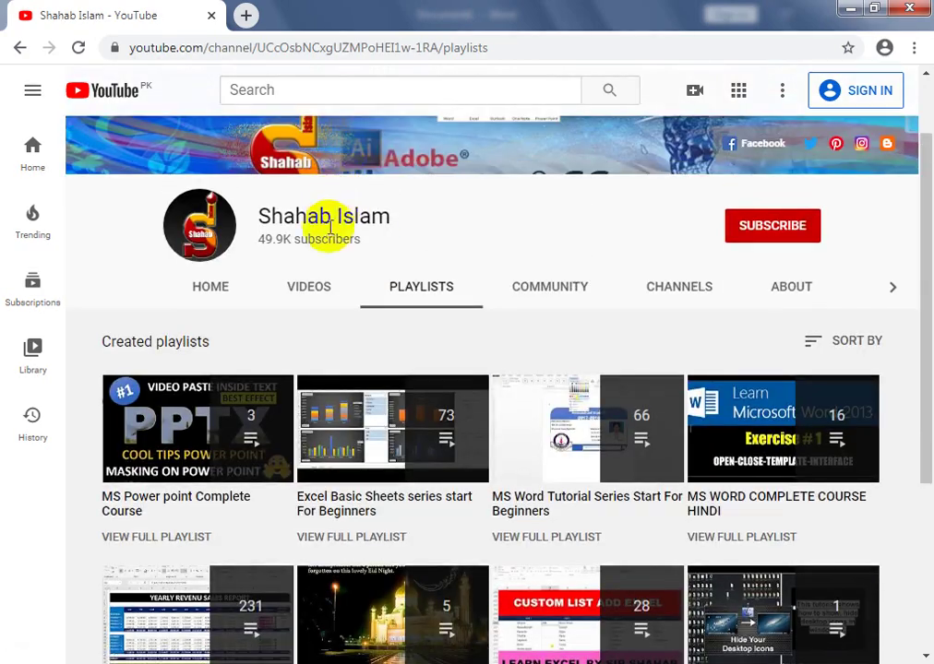
pyautogui.click(312, 290)
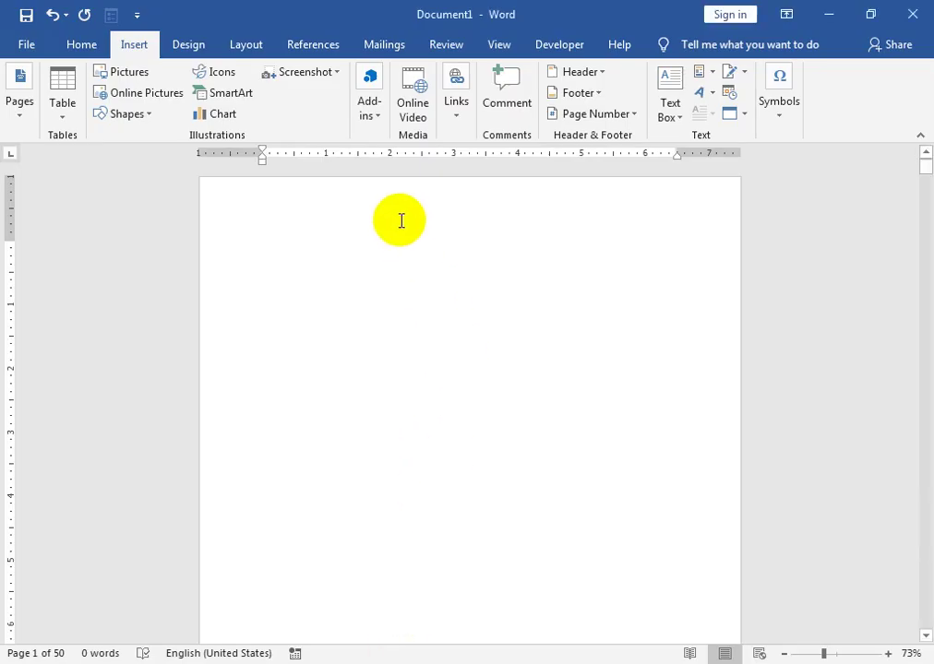
# Step: Insert the Filigree design from the Cover Page gallery at the document's start
pyautogui.click(20, 117)
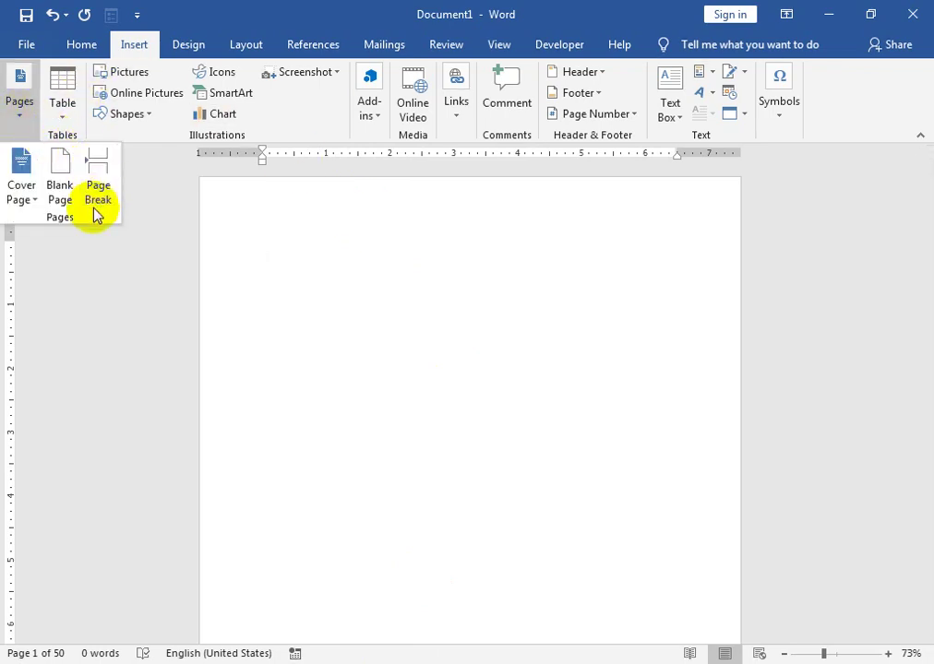
pyautogui.click(34, 205)
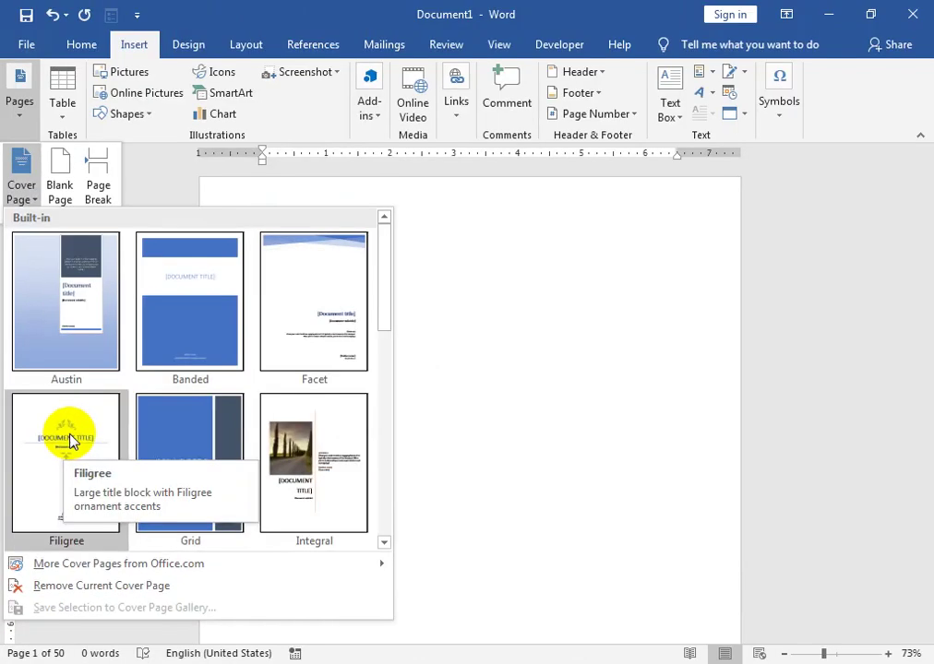
pyautogui.click(71, 441)
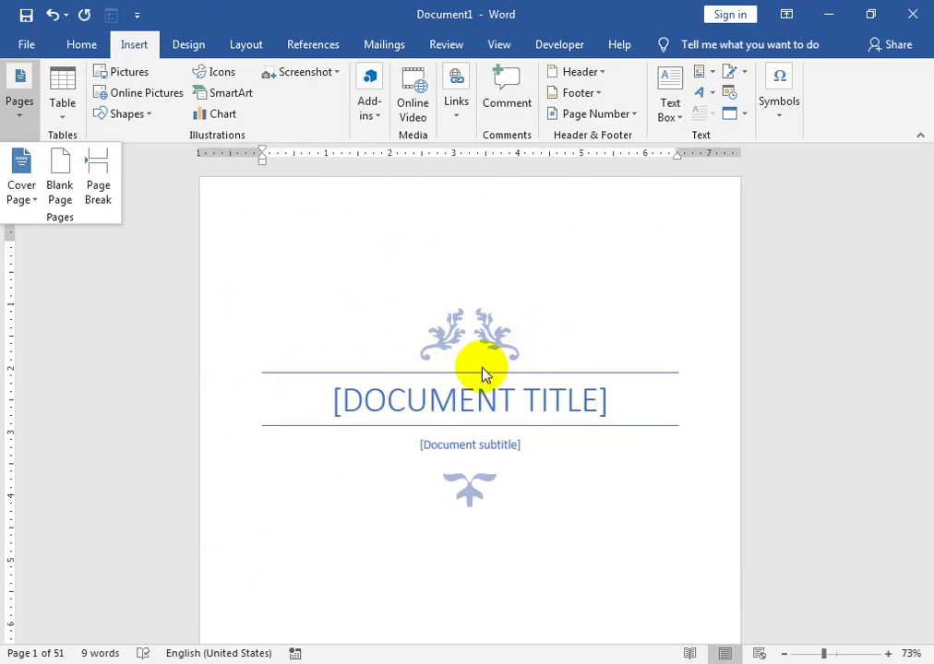
# Step: Close the Pages menu and scroll through the Filigree cover page's placeholders
pyautogui.click(318, 257)
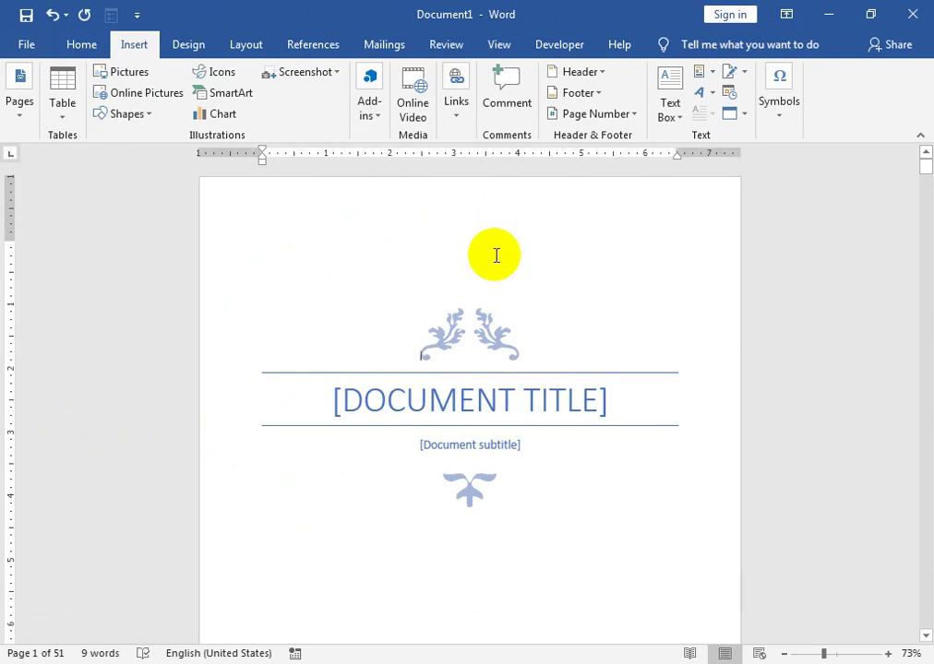
pyautogui.scroll(-2, 521, 360)
pyautogui.scroll(-2, 521, 367)
pyautogui.scroll(-2, 522, 367)
pyautogui.scroll(-2, 521, 367)
pyautogui.scroll(-1, 521, 366)
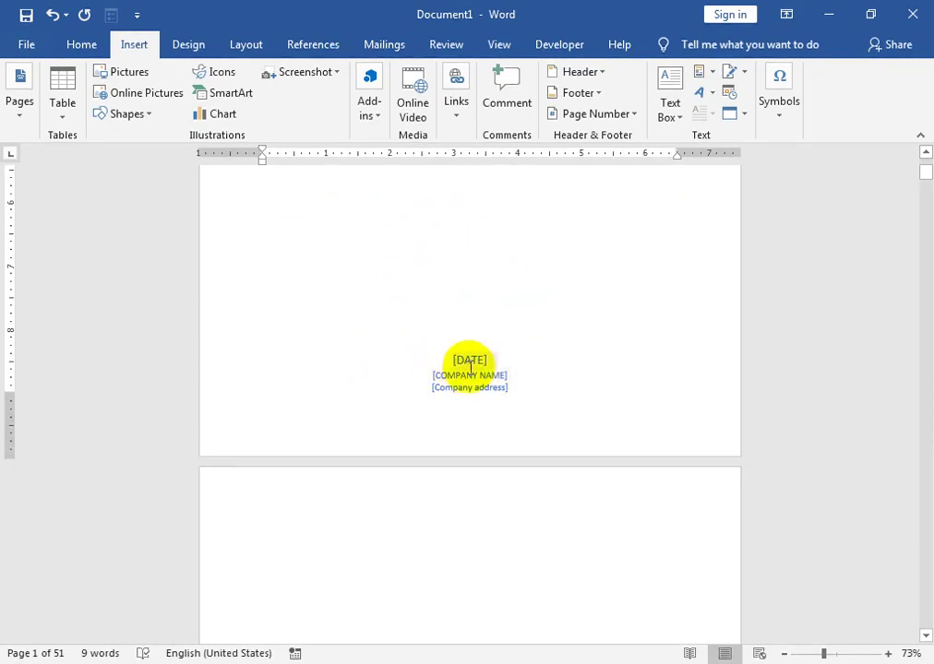
pyautogui.scroll(3, 469, 380)
pyautogui.scroll(3, 489, 369)
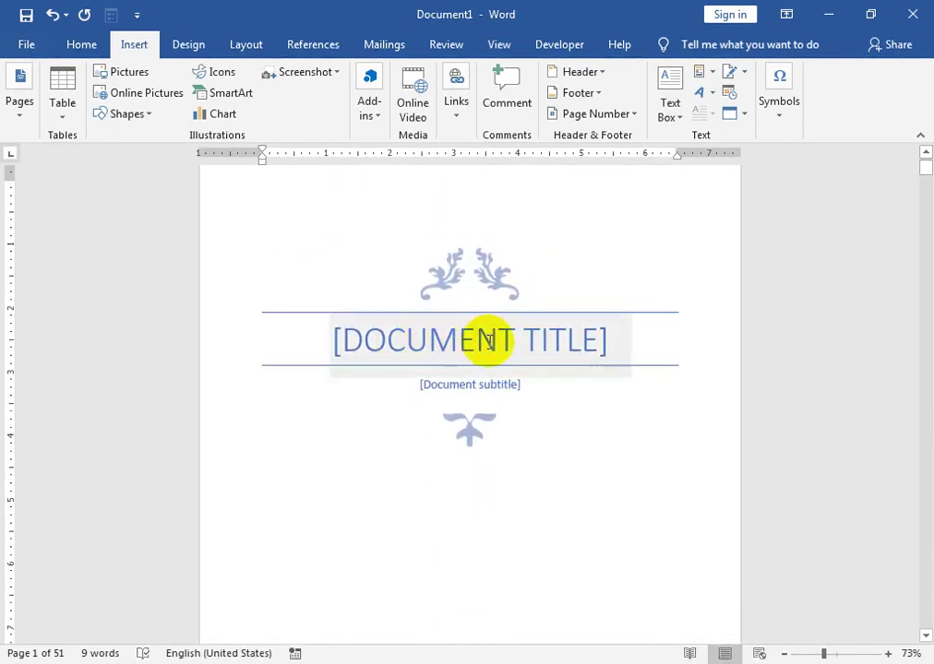
pyautogui.scroll(-3, 507, 344)
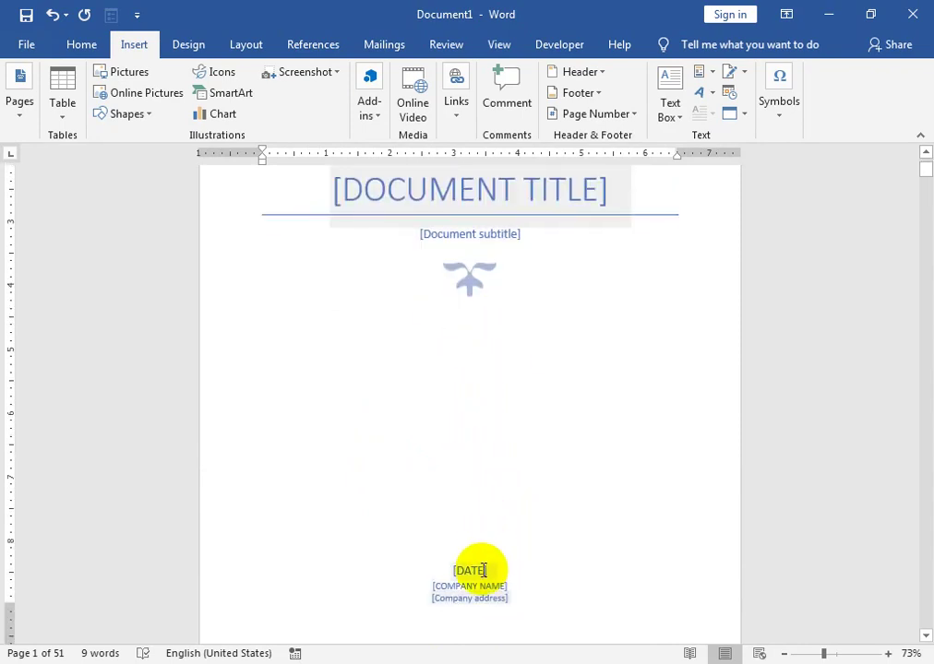
pyautogui.scroll(-1, 467, 499)
pyautogui.scroll(-2, 473, 512)
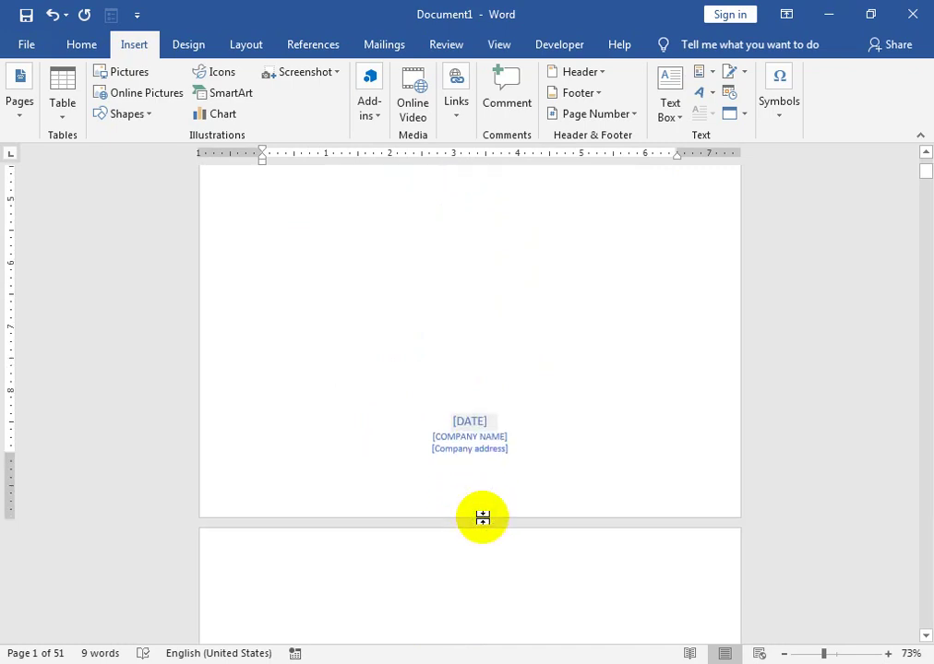
pyautogui.scroll(-2, 438, 538)
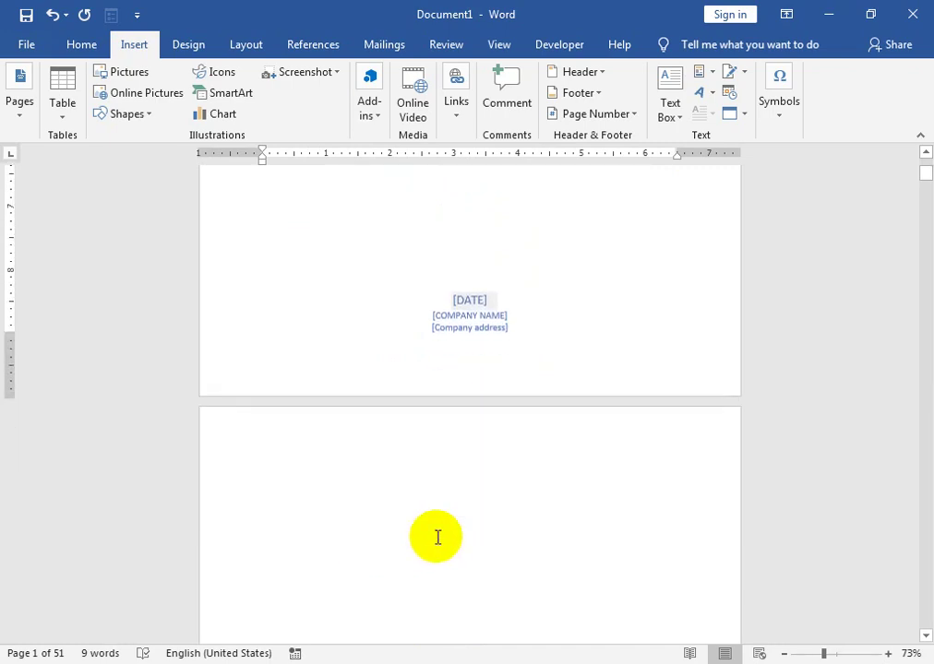
# Step: Place the cursor at the top of page 2, then bring the cover page back into view
pyautogui.click(259, 446)
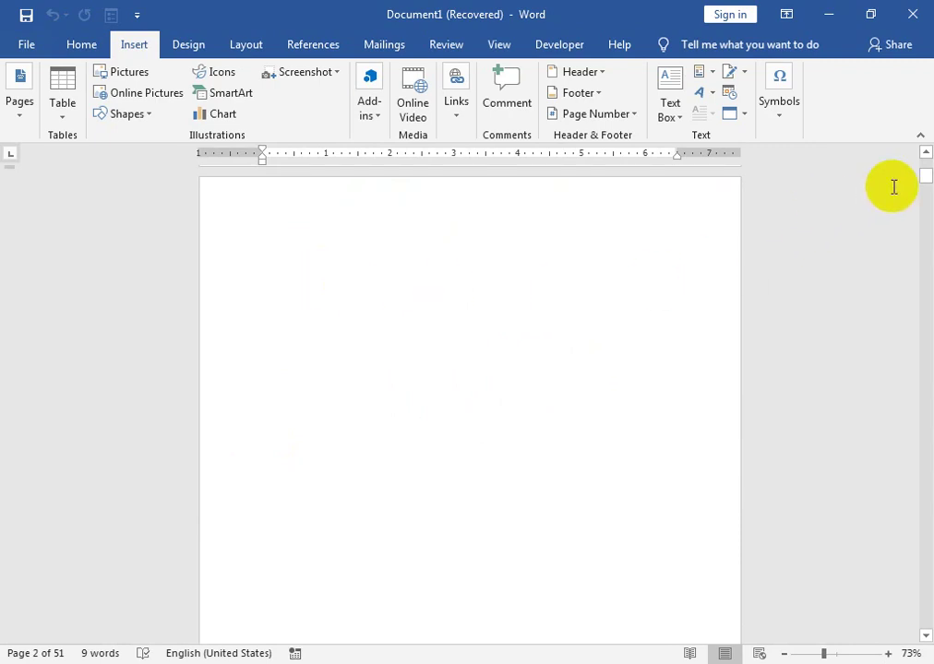
pyautogui.click(925, 152)
pyautogui.moveTo(926, 155); pyautogui.dragTo(926, 155)
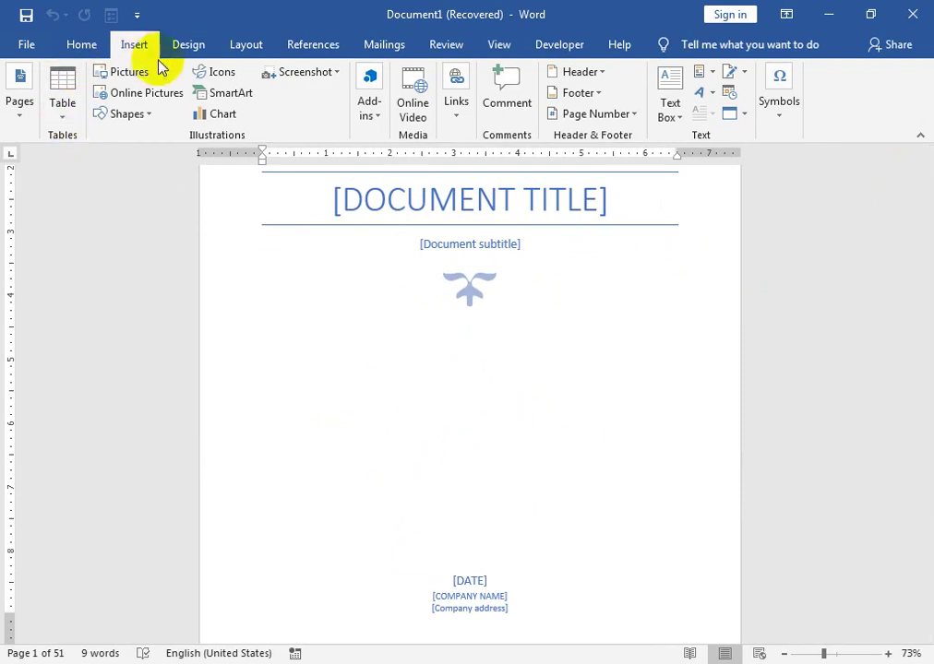
pyautogui.click(148, 114)
pyautogui.click(155, 155)
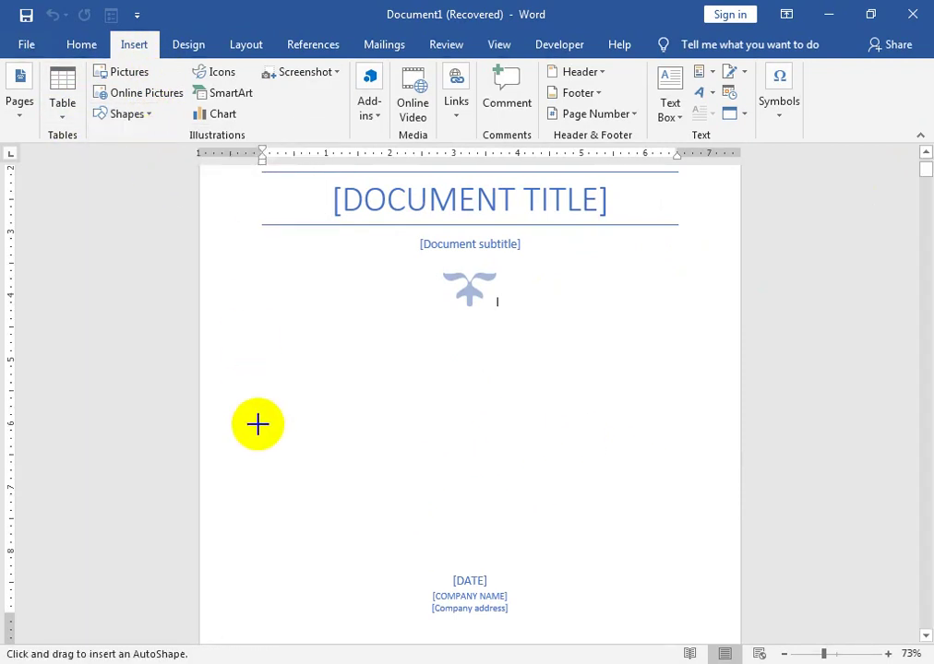
pyautogui.moveTo(263, 434)
pyautogui.mouseDown()
pyautogui.moveTo(688, 528)
pyautogui.moveTo(697, 518)
pyautogui.mouseUp()
pyautogui.click(485, 485)
pyautogui.rightClick(490, 481)
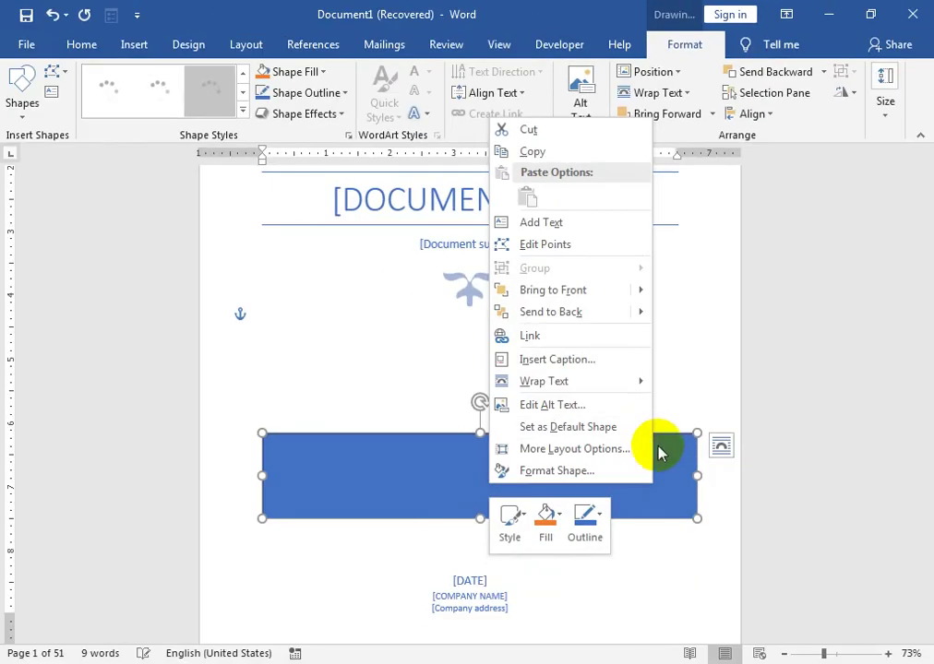
pyautogui.click(666, 446)
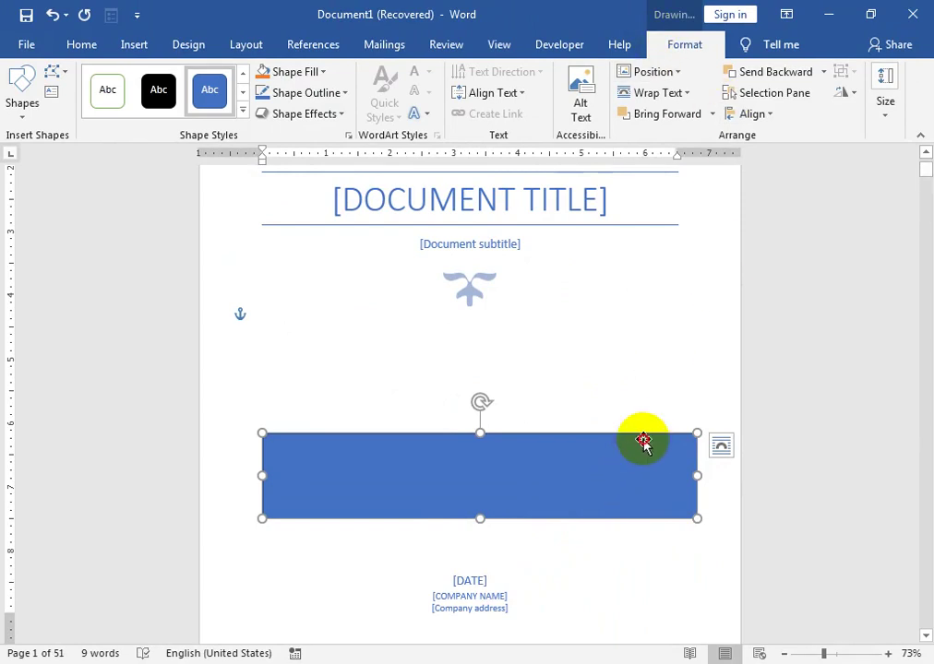
pyautogui.press('Delete')
# Step: Type 'TAu' at the start of page 2 and break to a new page
pyautogui.scroll(-2, 627, 448)
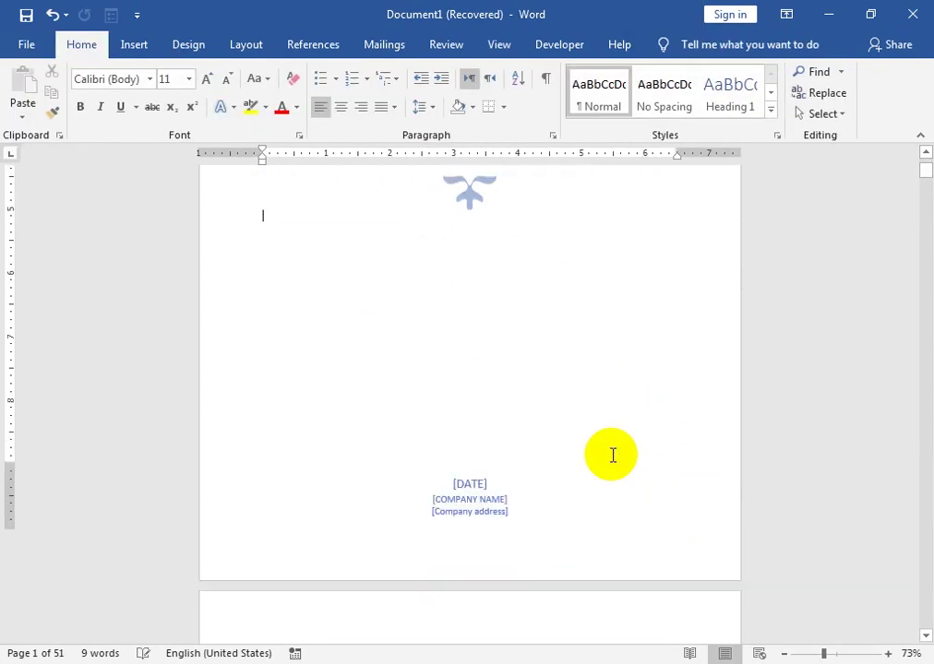
pyautogui.scroll(-5, 572, 466)
pyautogui.click(312, 410)
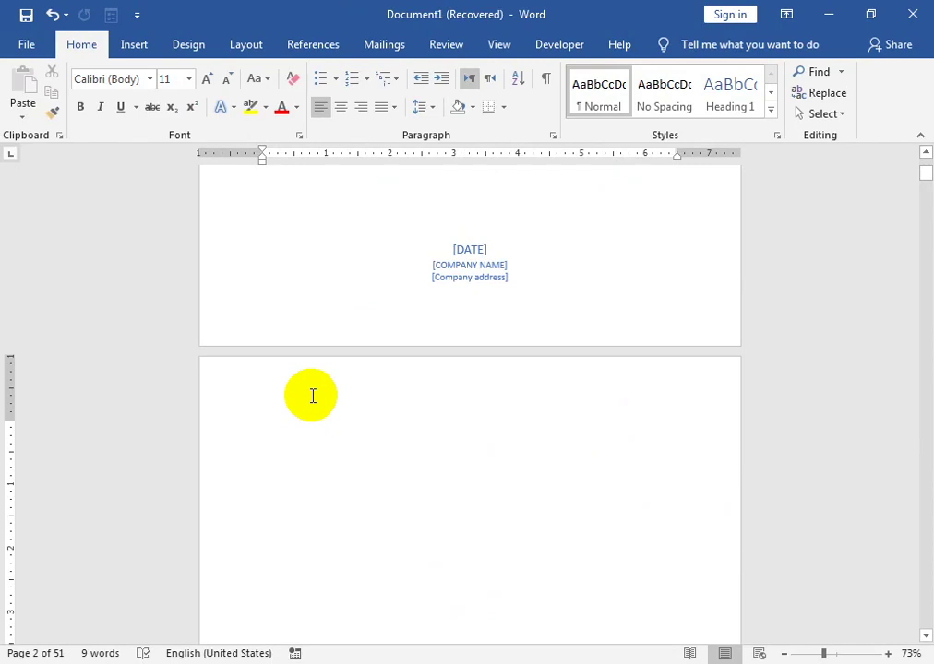
pyautogui.write('T')
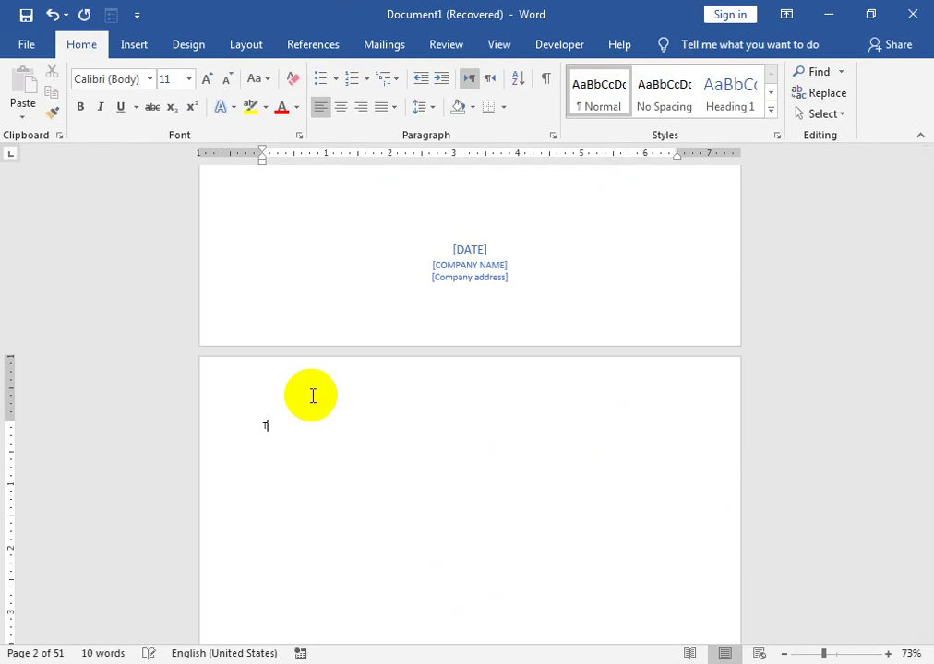
pyautogui.write('Author Name')
pyautogui.hotkey('ctrl', 'Return')
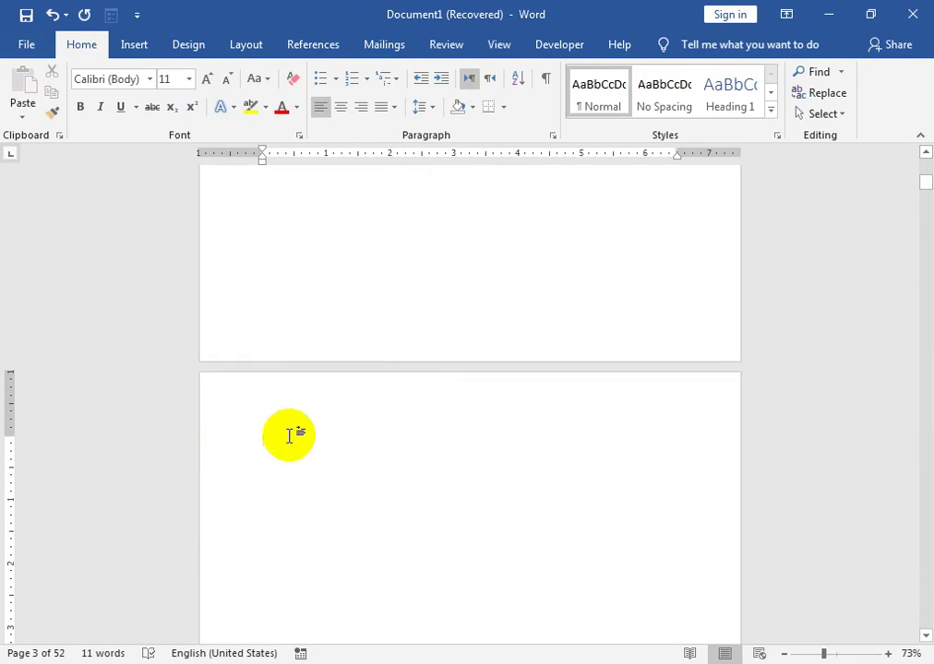
# Step: Place the cursor on the new page and locate the Table Of Content line
pyautogui.moveTo(925, 180)
pyautogui.mouseDown()
pyautogui.moveTo(928, 215)
pyautogui.moveTo(926, 205)
pyautogui.mouseUp()
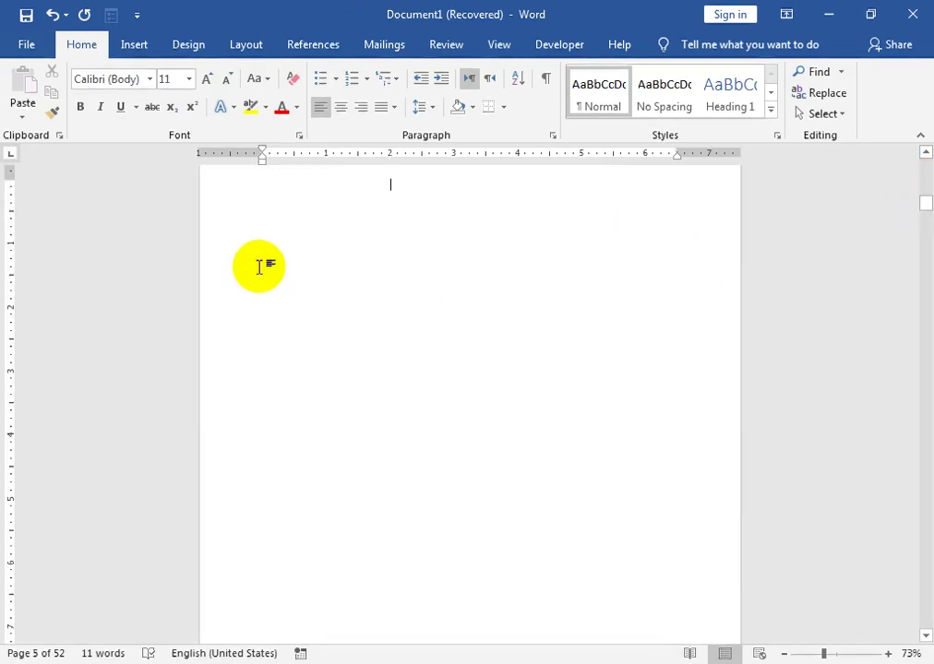
pyautogui.click(273, 305)
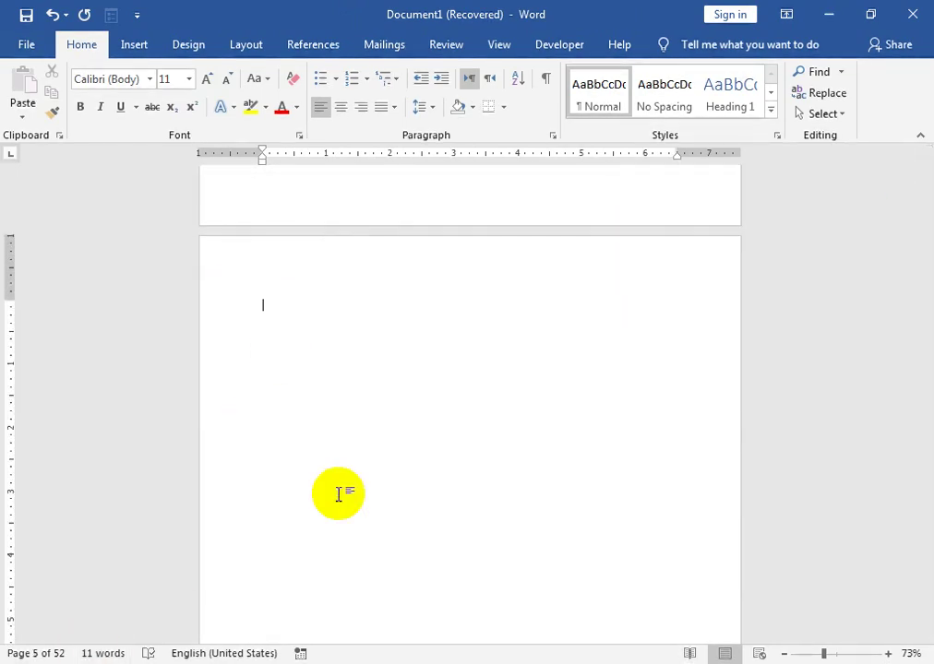
pyautogui.scroll(5, 376, 457)
pyautogui.scroll(5, 367, 454)
pyautogui.scroll(4, 367, 453)
pyautogui.scroll(6, 363, 453)
pyautogui.scroll(6, 360, 452)
pyautogui.scroll(5, 355, 455)
pyautogui.click(247, 475)
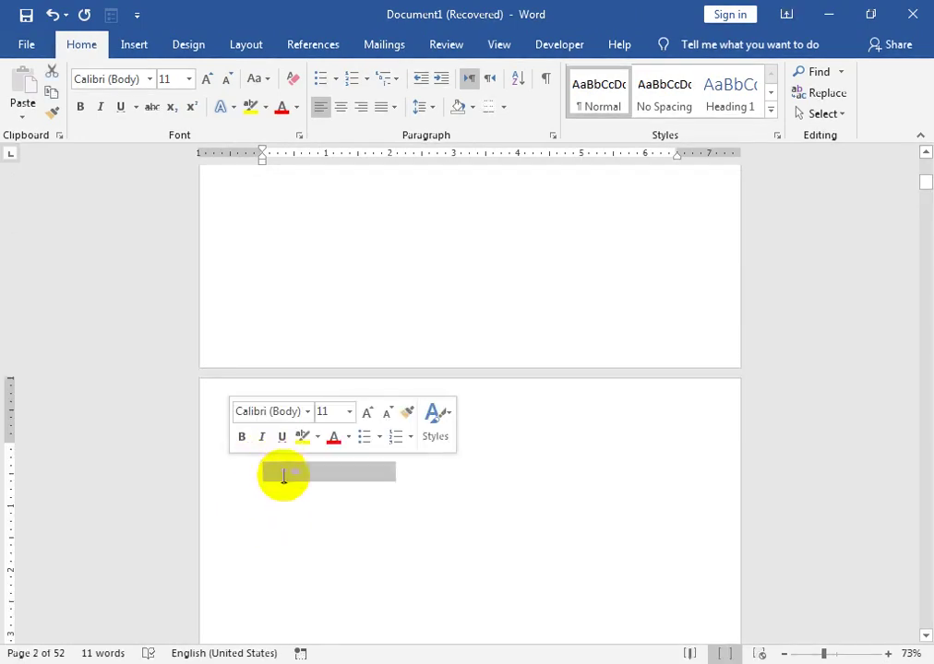
pyautogui.click(276, 470)
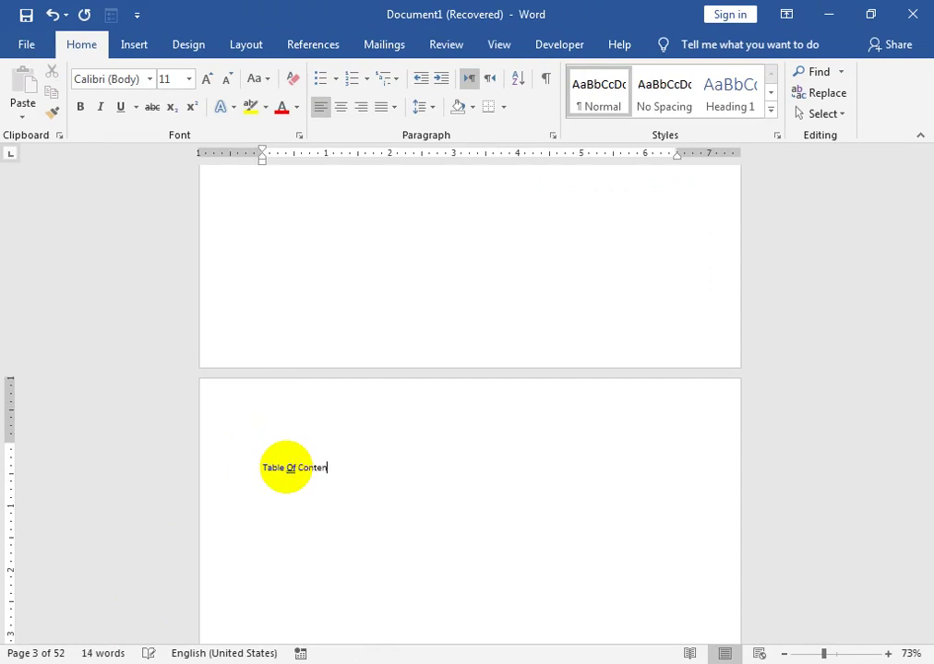
pyautogui.write('Table Of Content')
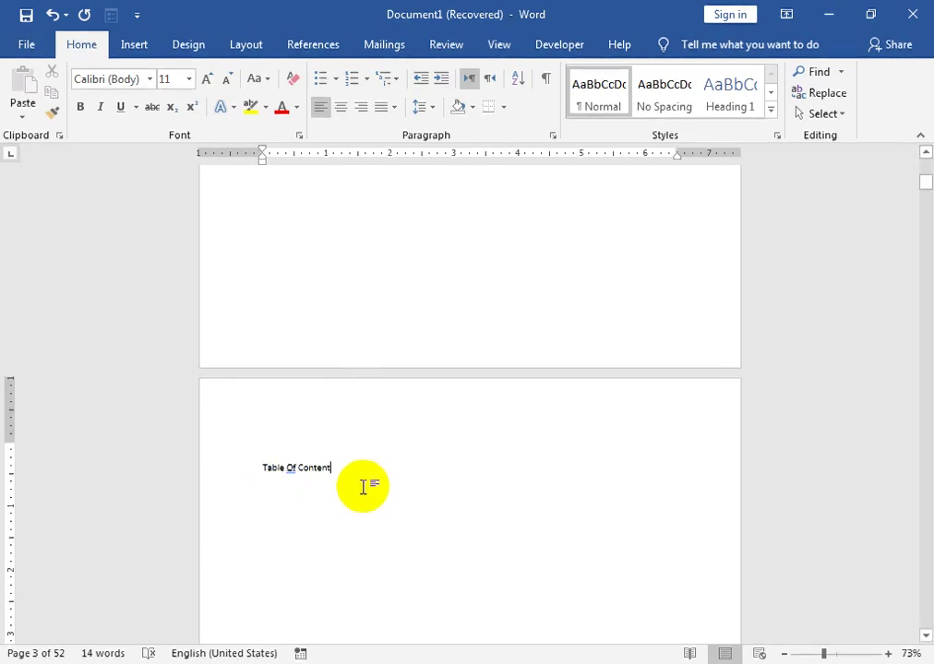
# Step: Make the Table Of Content line bold at 18 pt and add a page break after it
pyautogui.tripleClick(269, 467)
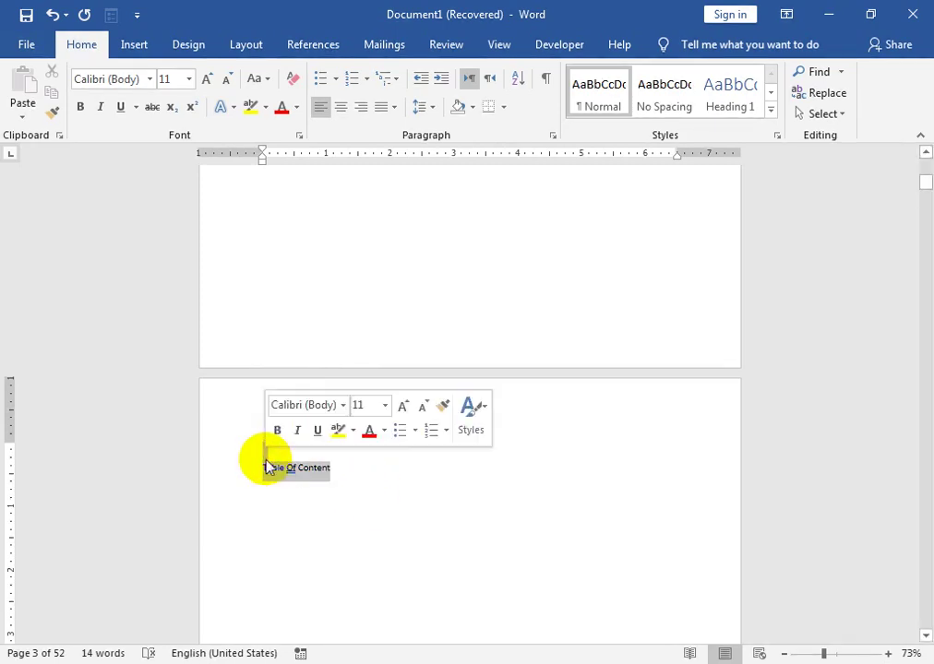
pyautogui.click(80, 106)
pyautogui.click(207, 78)
pyautogui.click(206, 79)
pyautogui.click(207, 78)
pyautogui.click(206, 78)
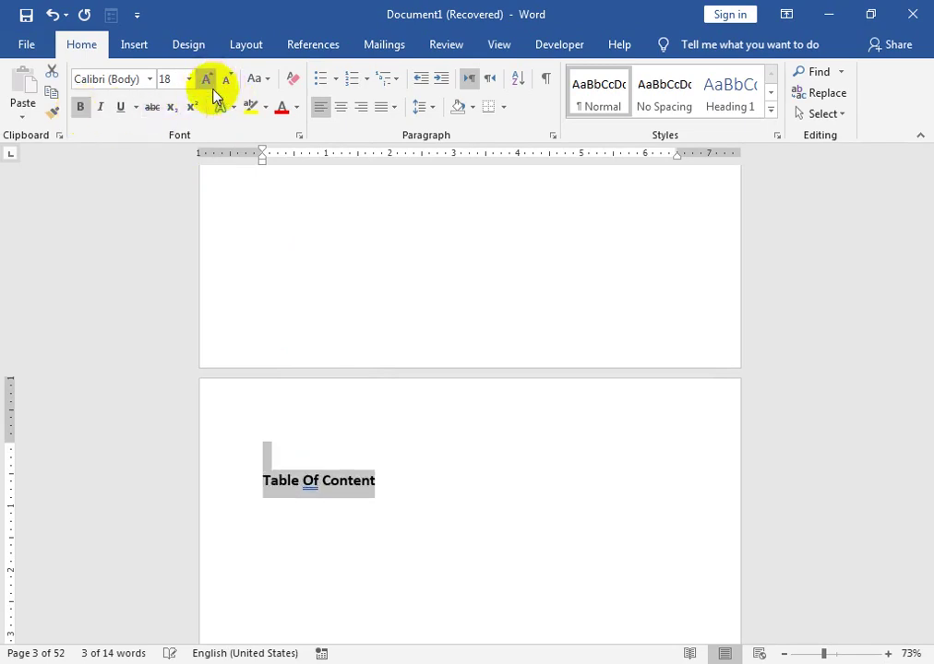
pyautogui.click(427, 500)
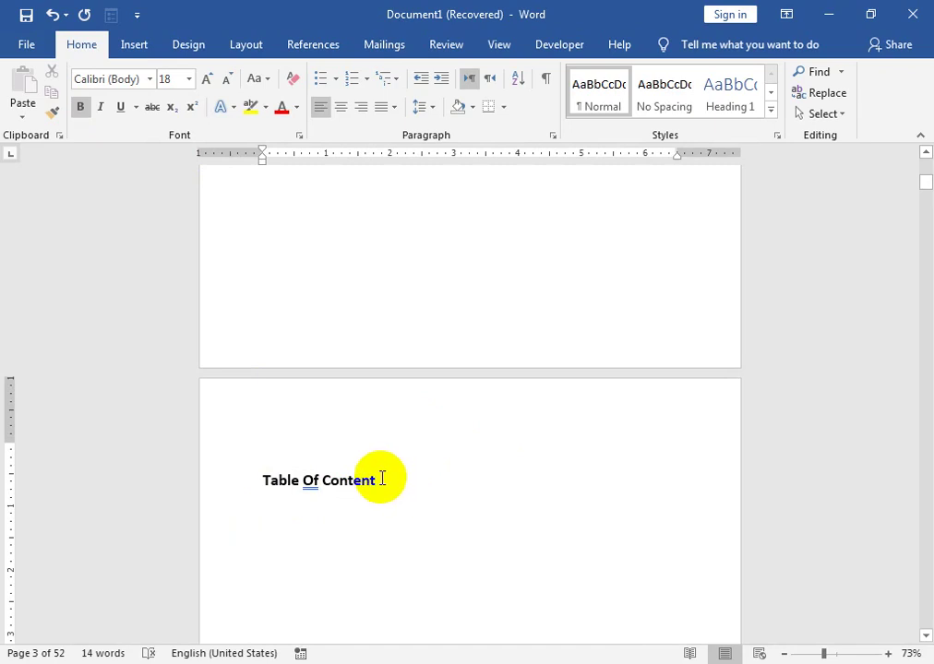
pyautogui.hotkey('ctrl', 'Return')
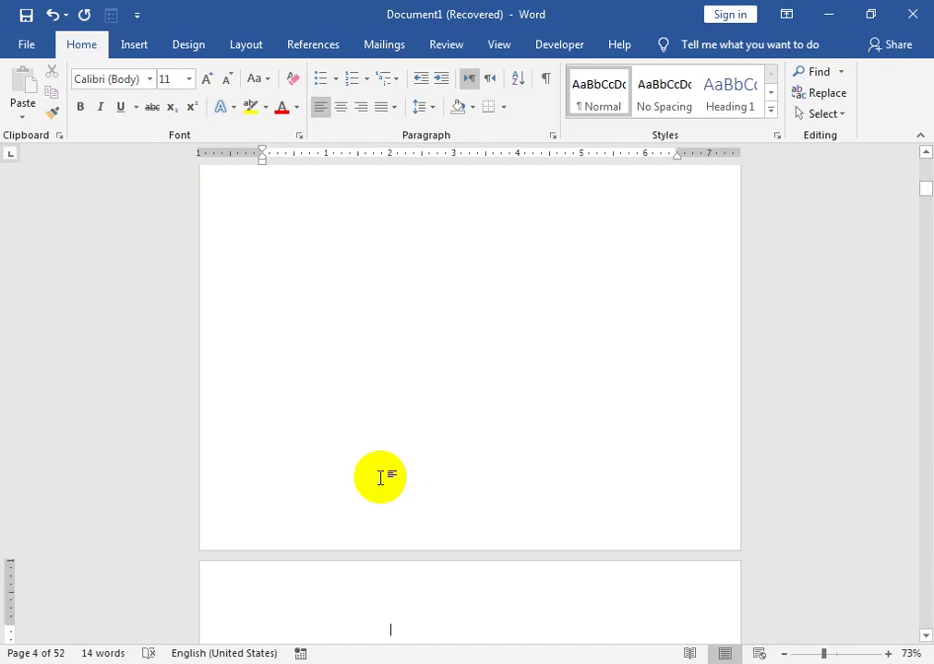
# Step: Generate five sample paragraphs at the top of page 4 with =rand()
pyautogui.scroll(-1, 387, 480)
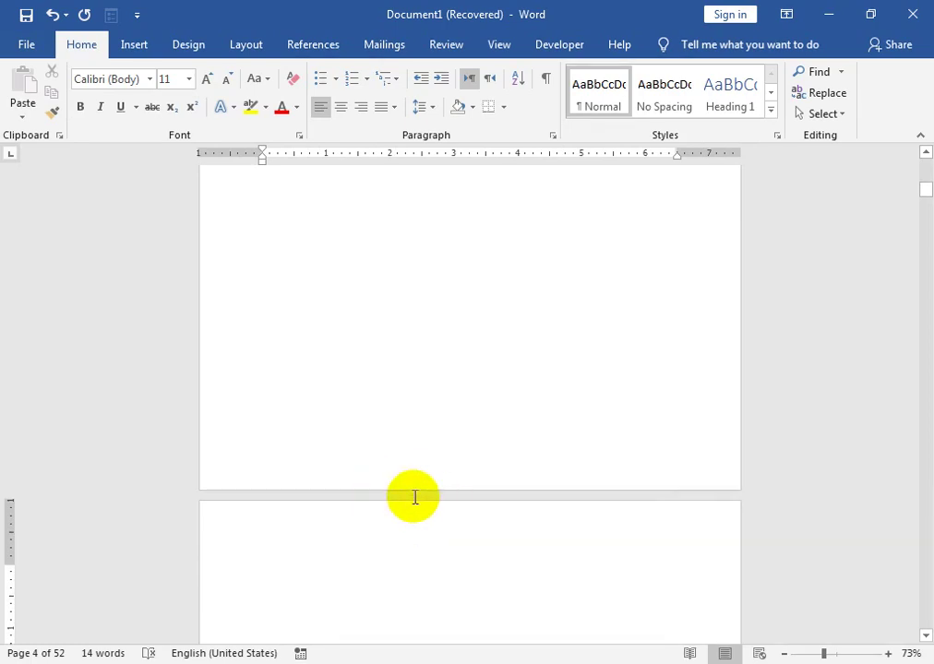
pyautogui.scroll(-1, 379, 510)
pyautogui.click(251, 528)
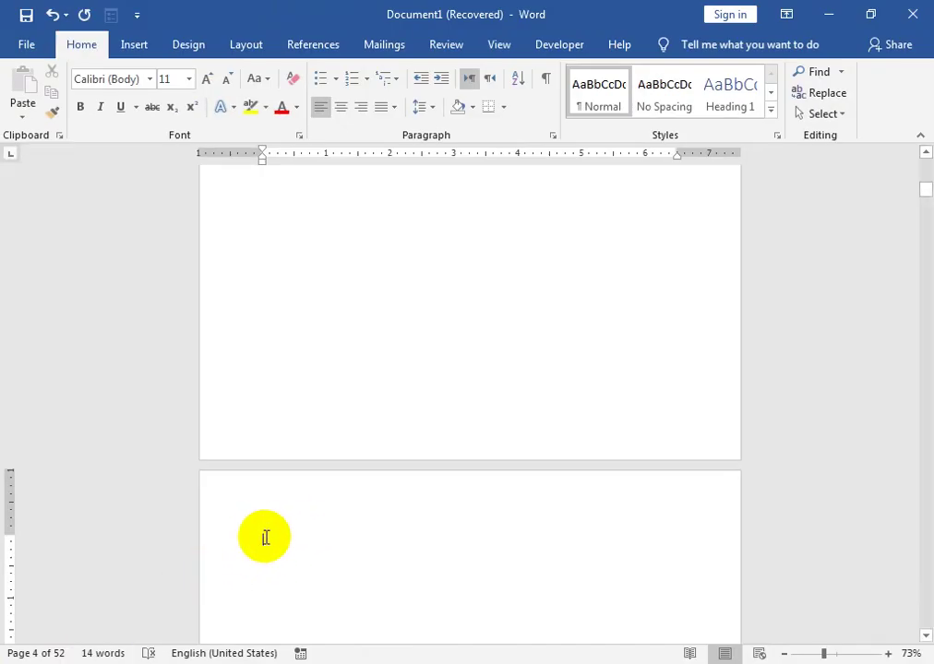
pyautogui.scroll(-2, 276, 536)
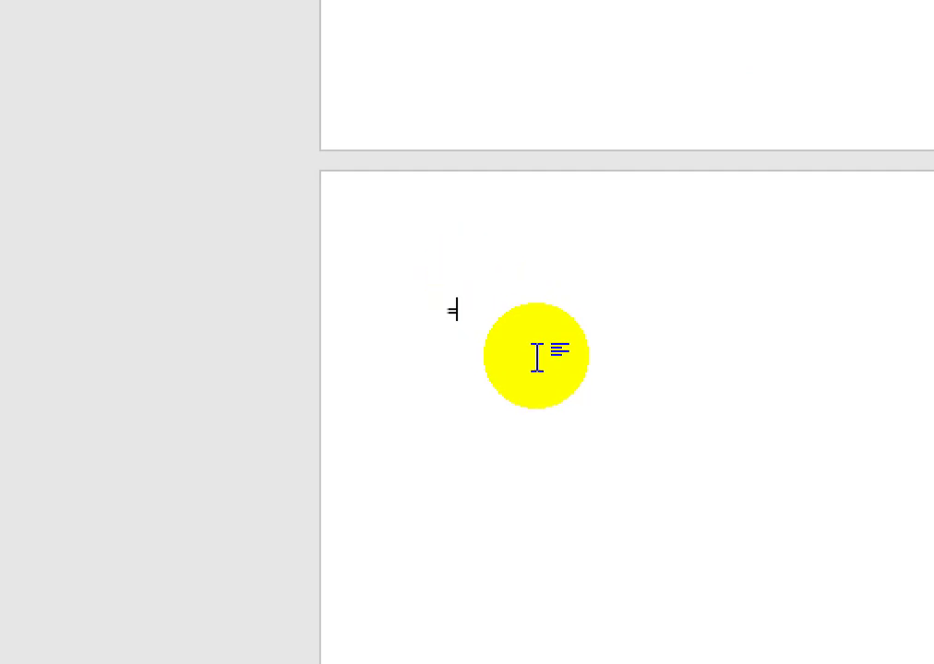
pyautogui.write('rand')
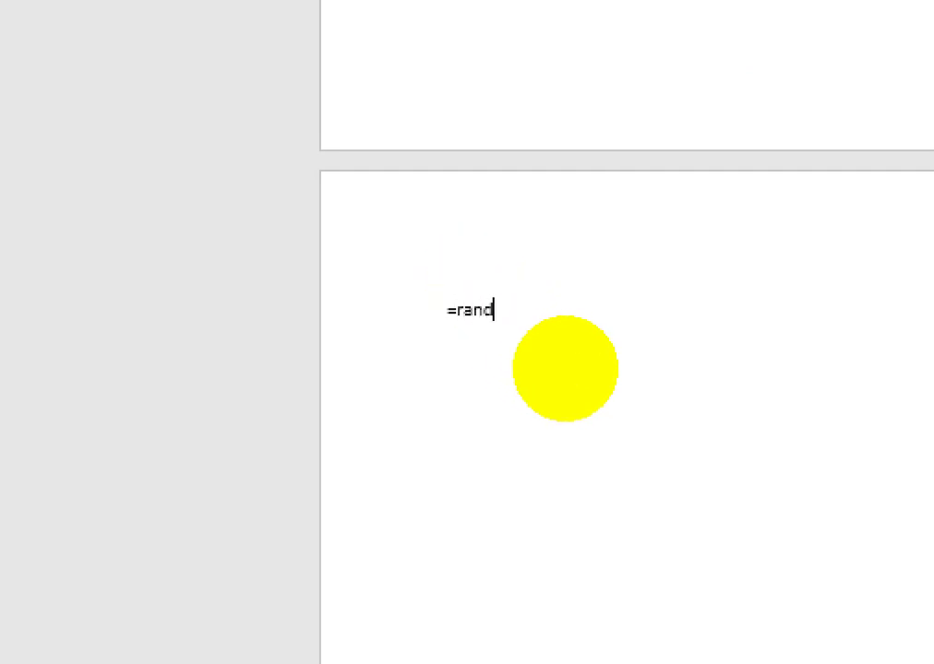
pyautogui.write('()')
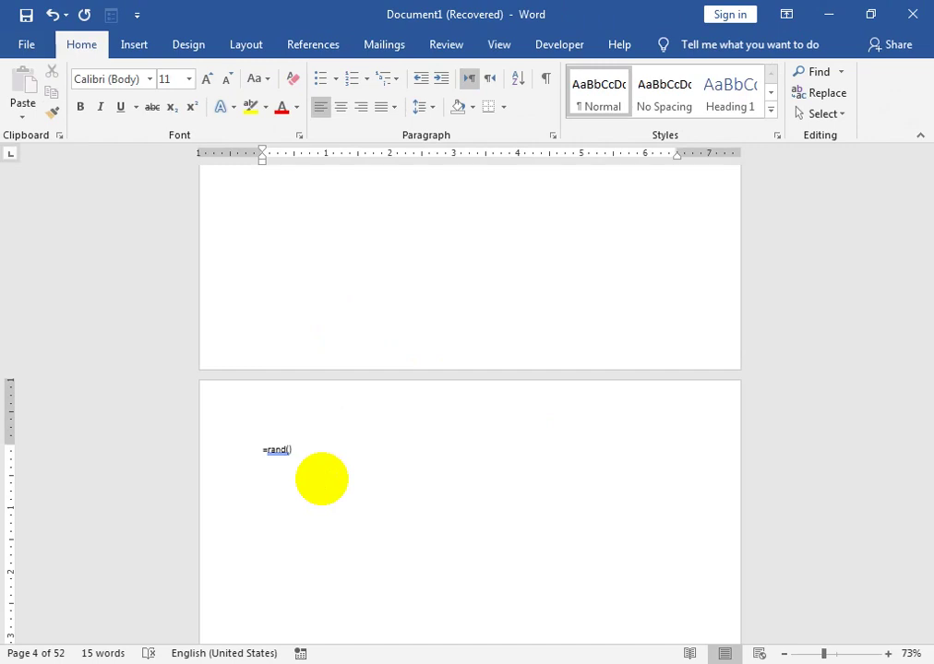
pyautogui.press('Return')
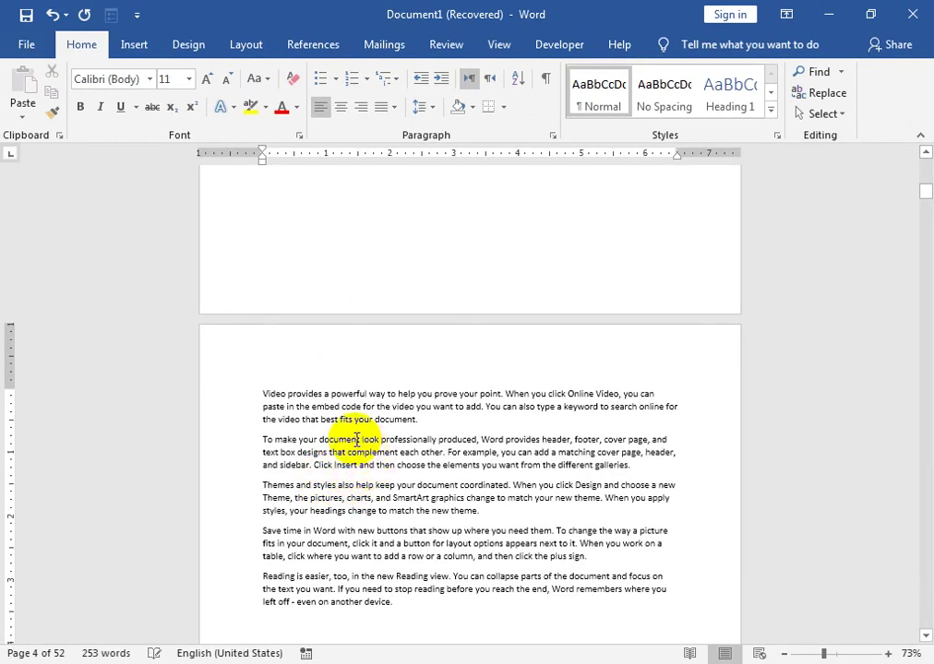
# Step: Undo the five generated sample paragraphs, leaving the =rand() formula on page 4
pyautogui.moveTo(823, 654); pyautogui.dragTo(818, 654)
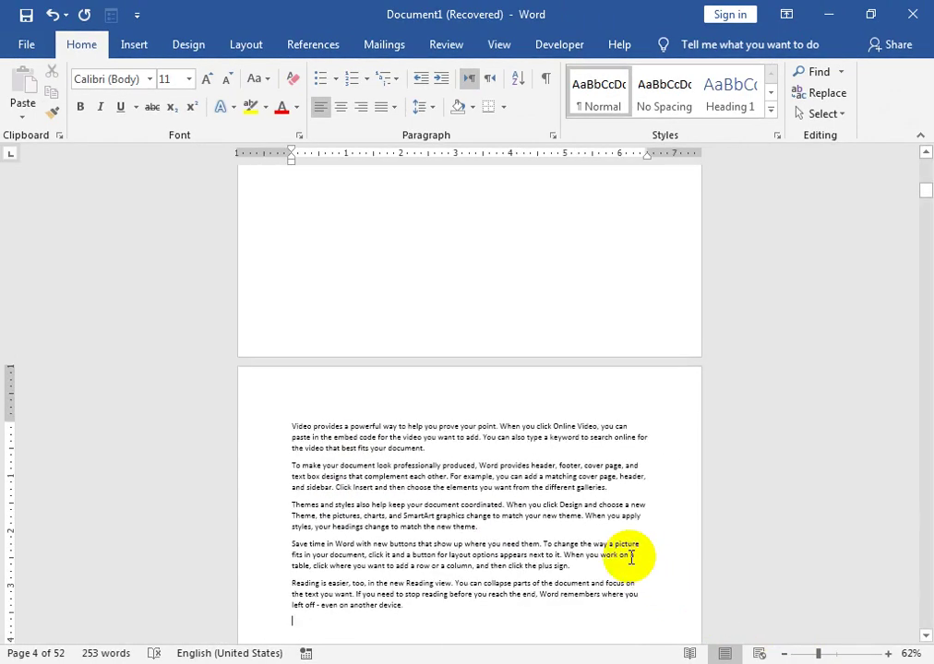
pyautogui.scroll(-2, 630, 556)
pyautogui.scroll(-2, 594, 526)
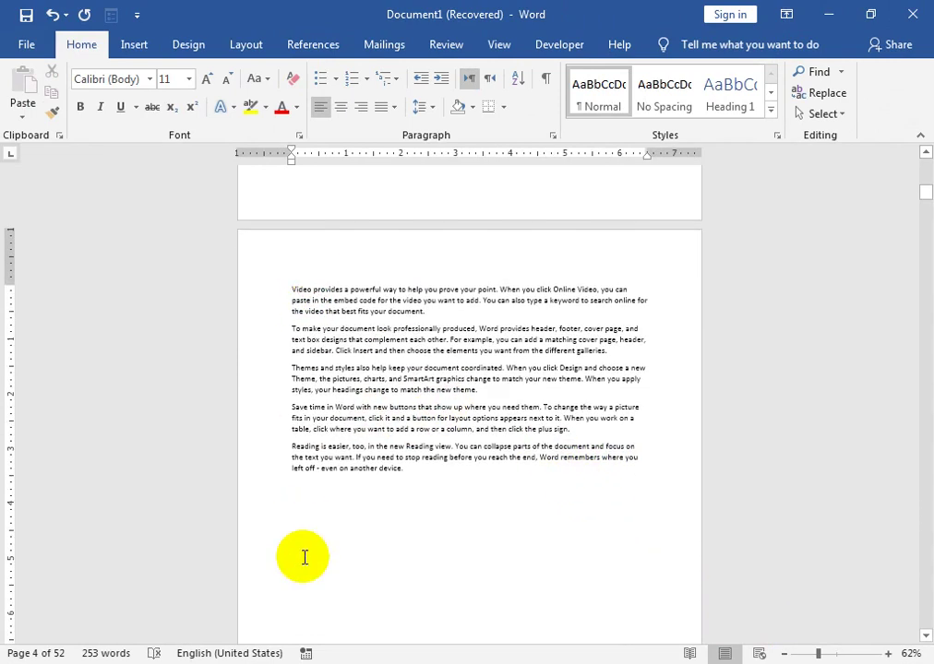
pyautogui.click(402, 468)
pyautogui.press('Return')
pyautogui.moveTo(402, 468); pyautogui.dragTo(241, 288)
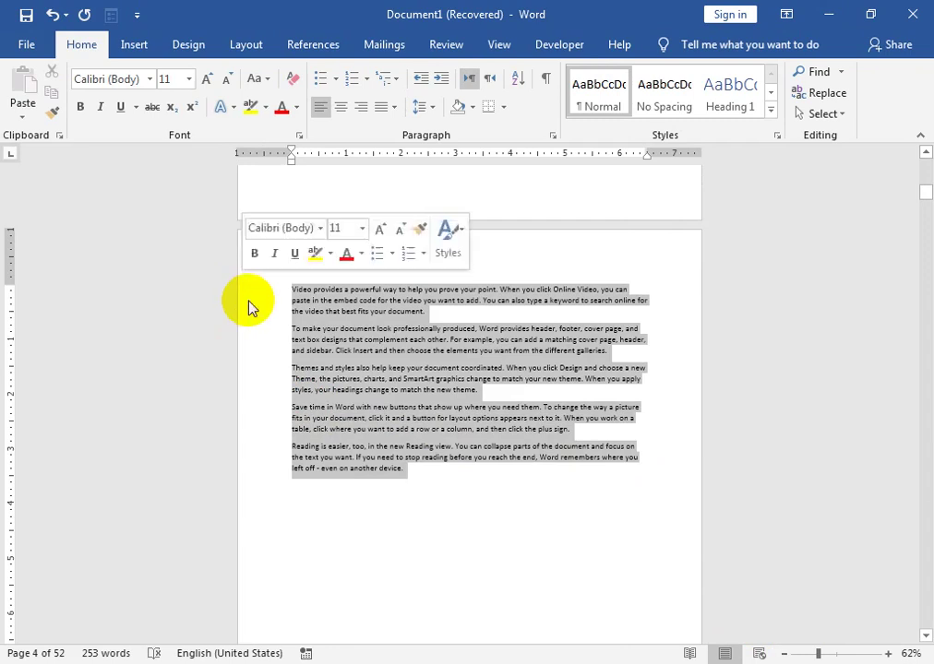
pyautogui.click(833, 657)
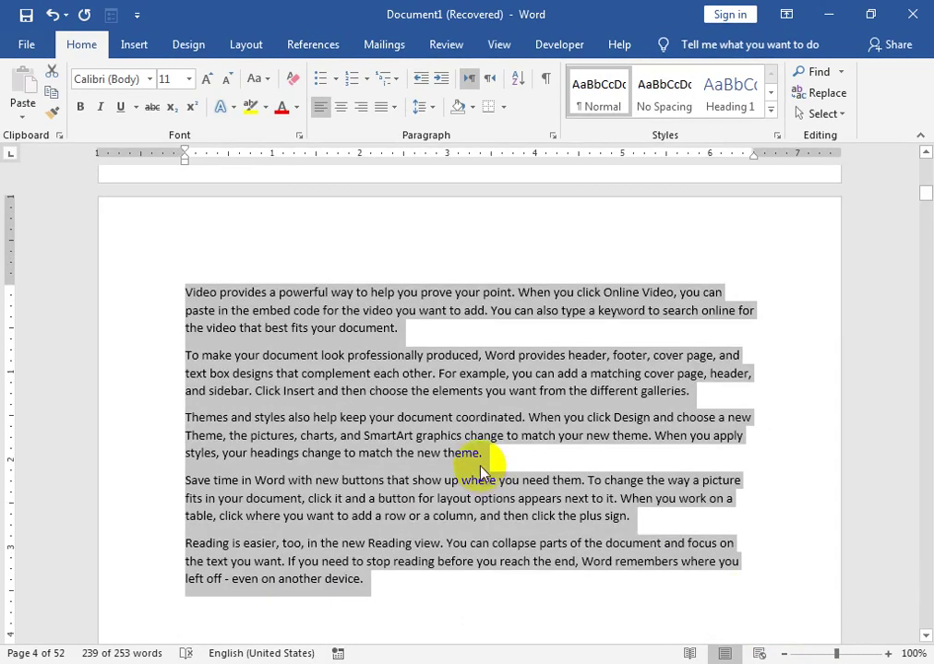
pyautogui.hotkey('ctrl', 'z')
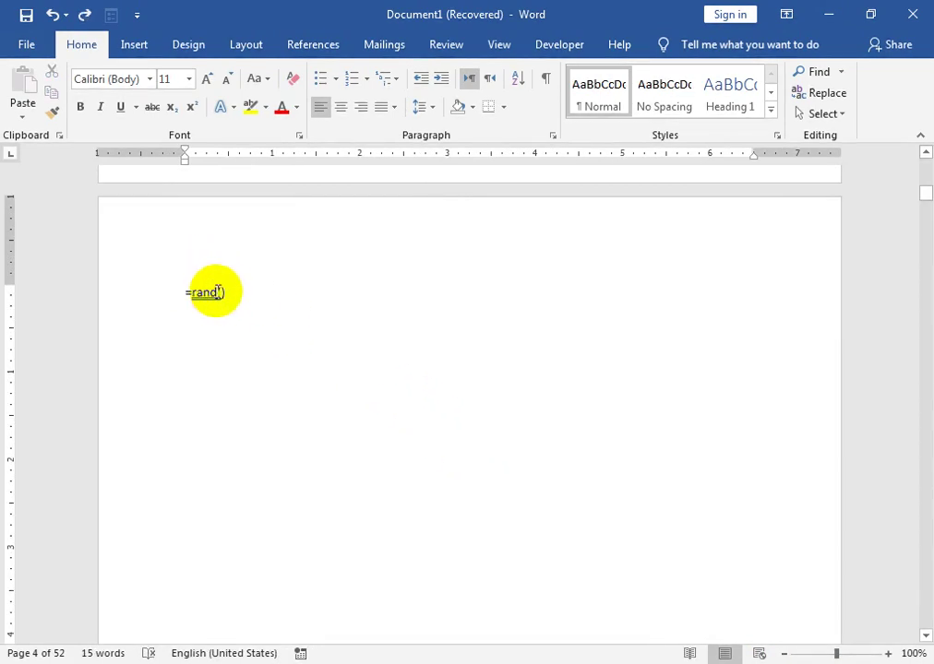
# Step: Change the formula to =rand(20,500) and undo its 224-page block of generated text
pyautogui.click(222, 291)
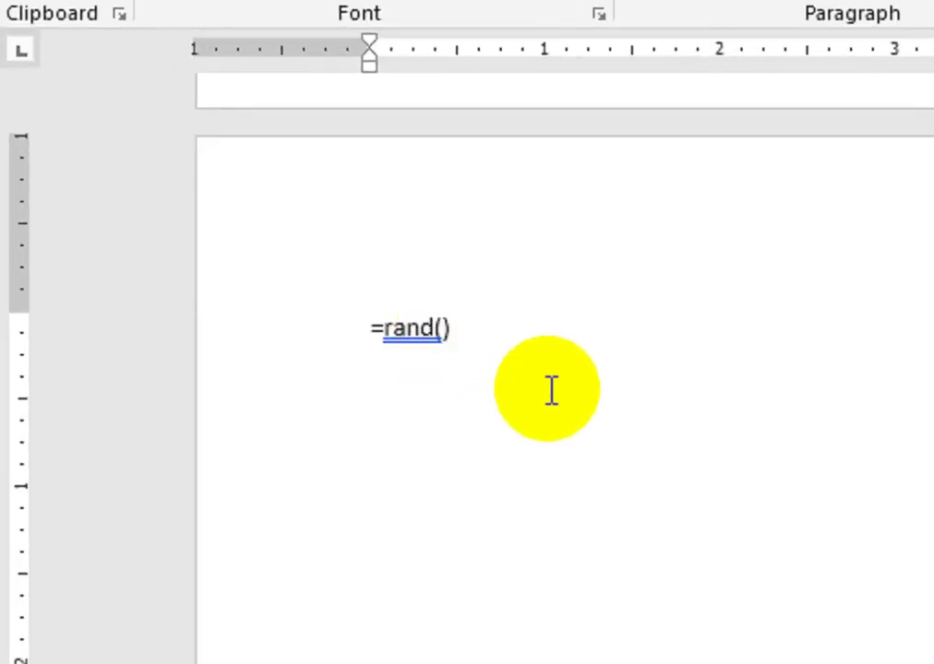
pyautogui.write('20,')
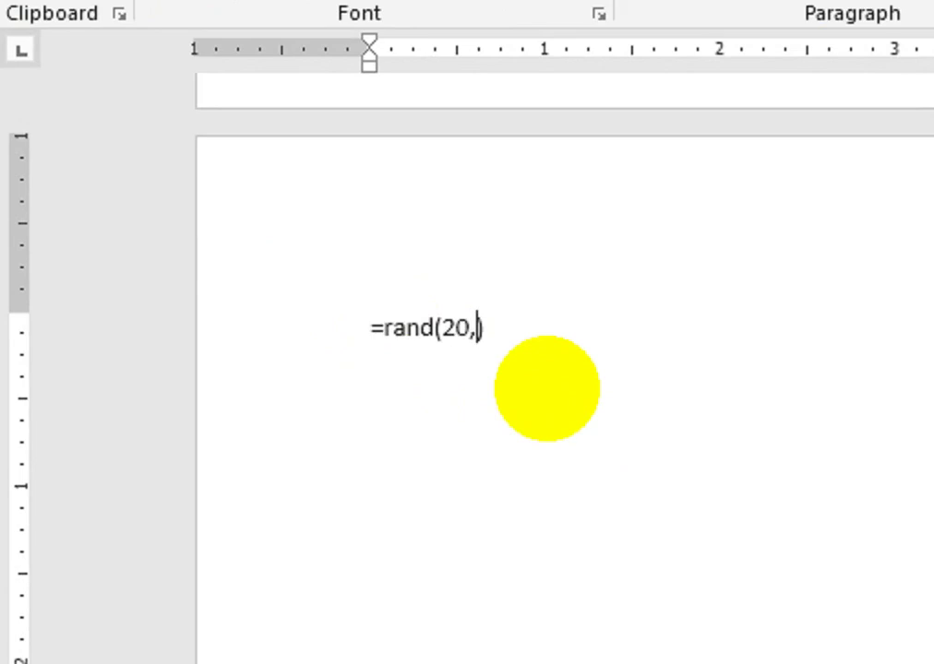
pyautogui.write('5')
pyautogui.write('00')
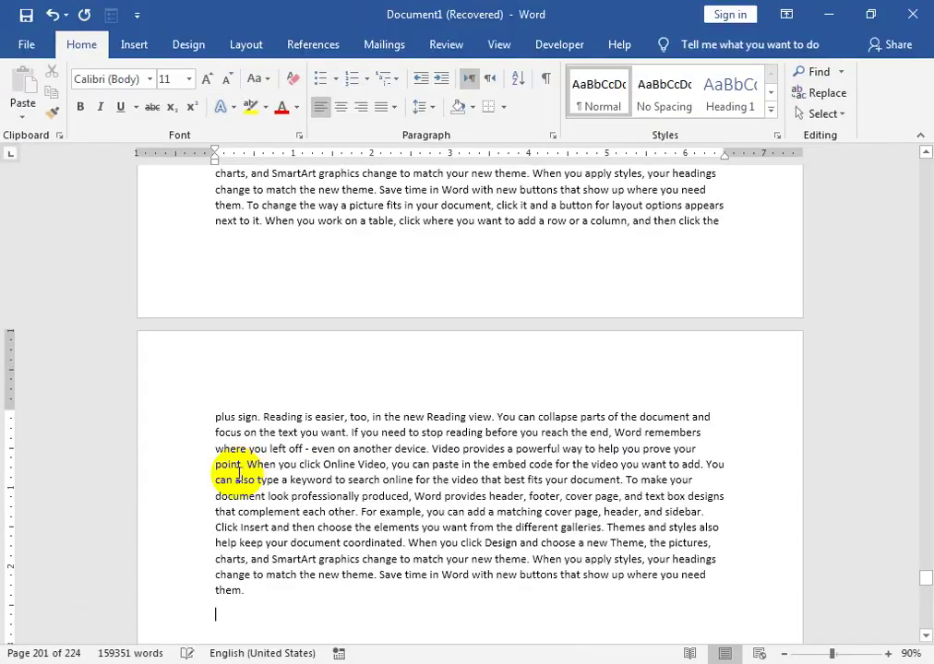
pyautogui.scroll(3, 271, 483)
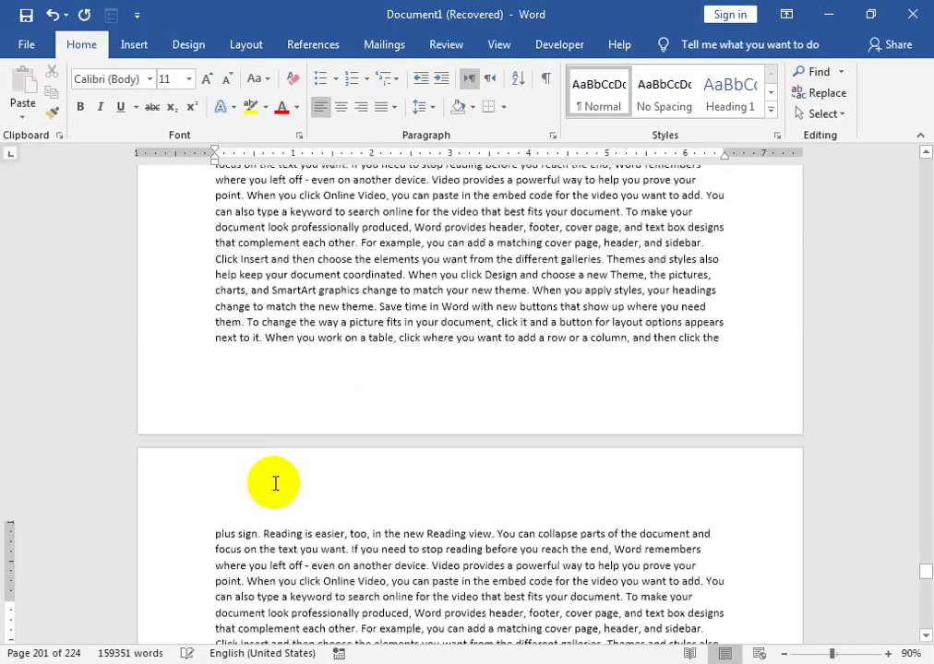
pyautogui.scroll(3, 184, 554)
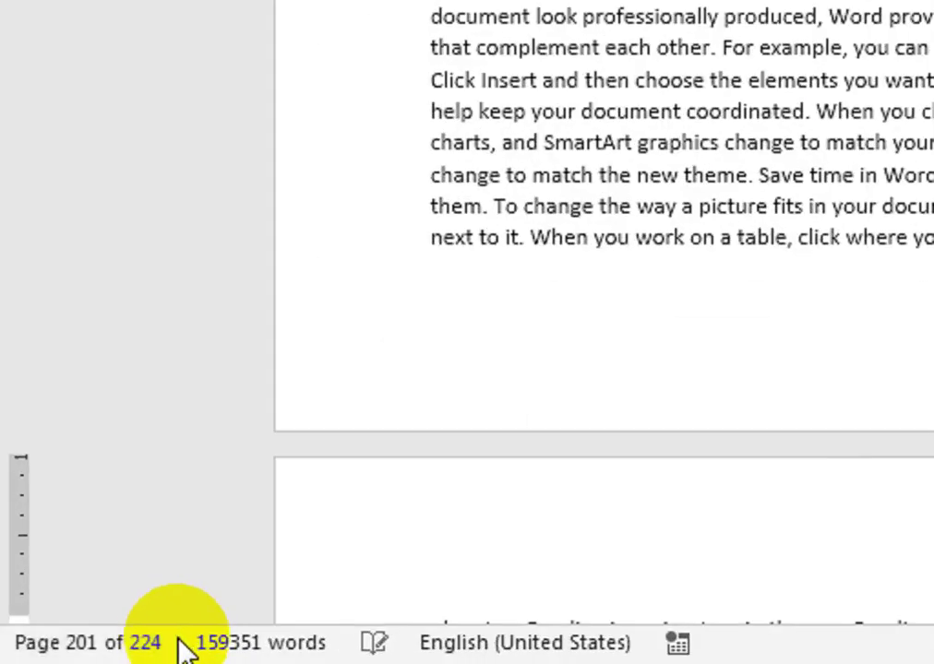
pyautogui.hotkey('ctrl', 'z')
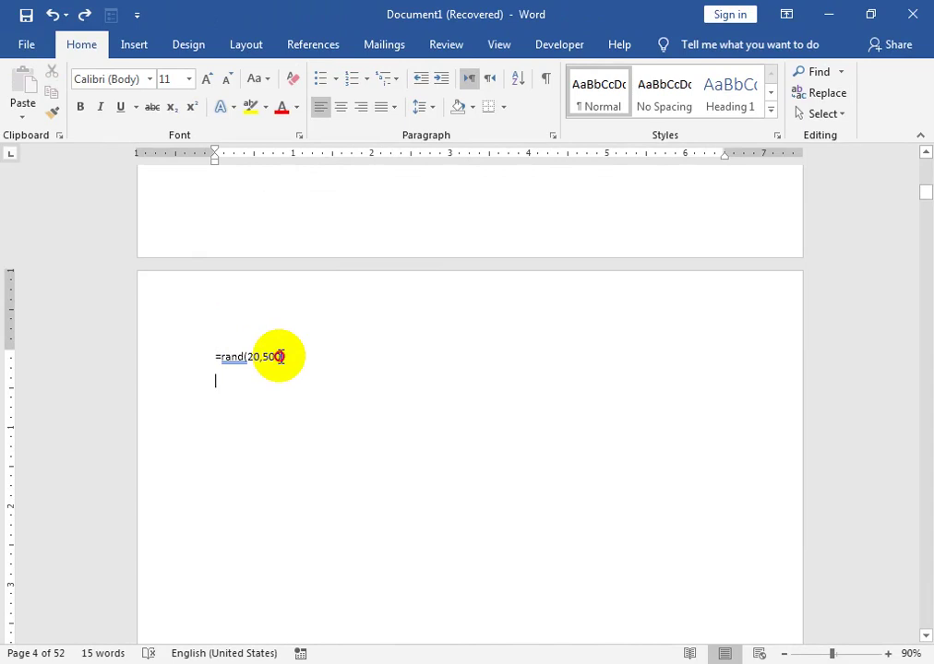
# Step: Remove 20,500 from the formula and regenerate the default five =rand() paragraphs at about 98% zoom
pyautogui.moveTo(281, 356); pyautogui.dragTo(248, 354)
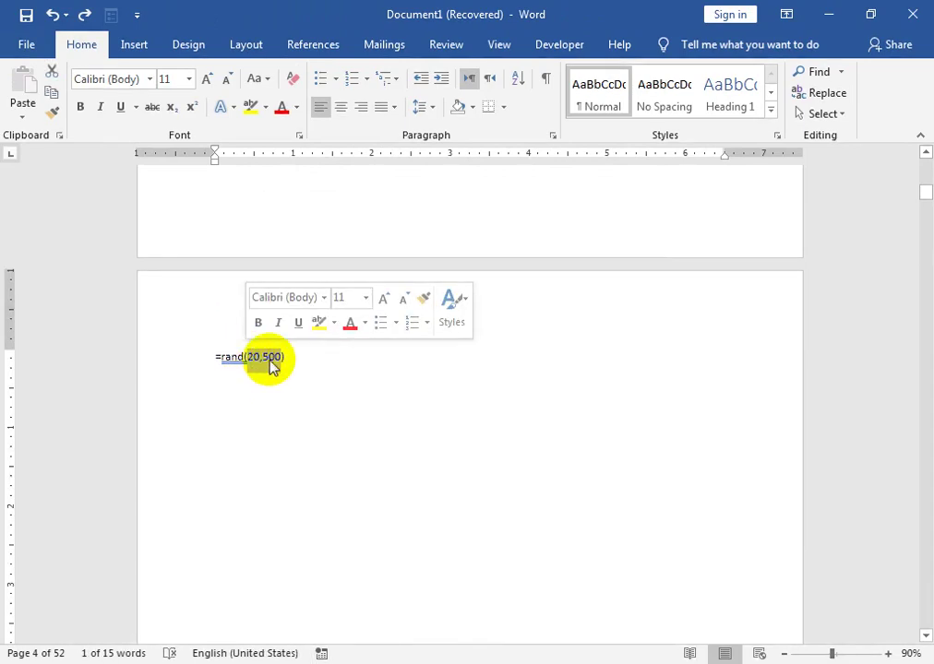
pyautogui.press('Delete')
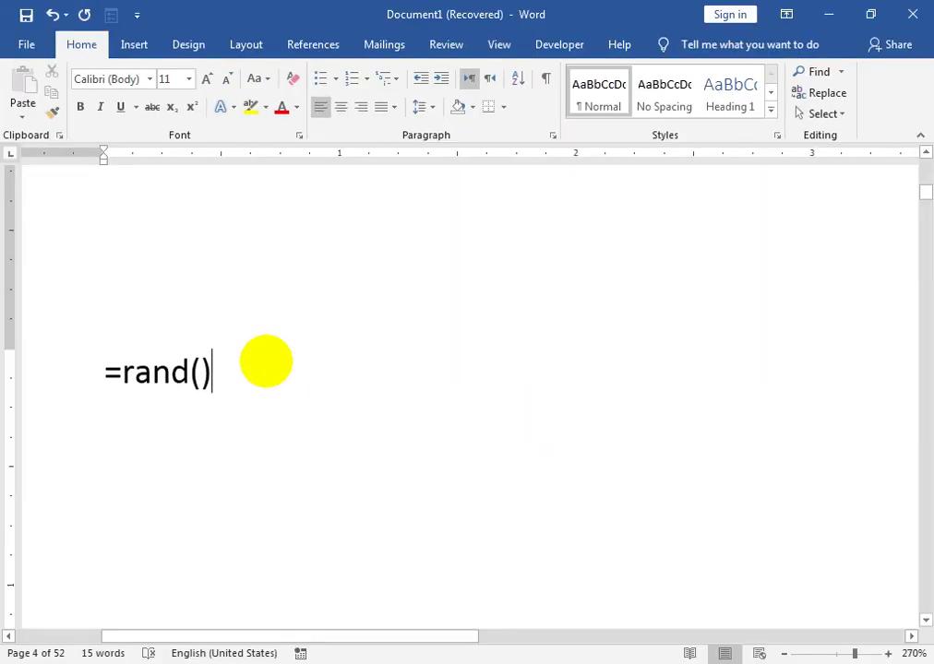
pyautogui.press('Return')
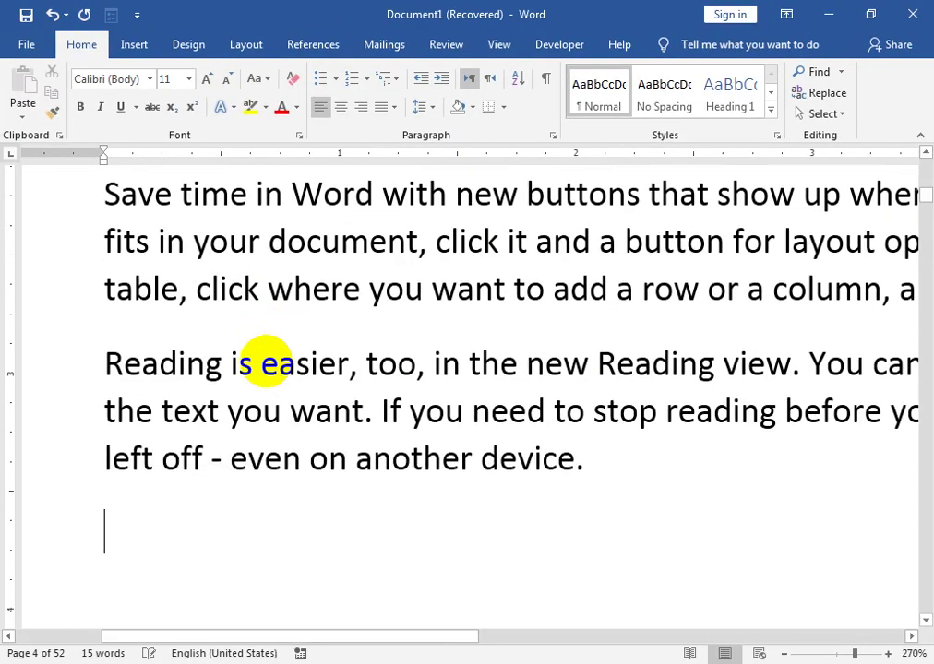
pyautogui.click(834, 653)
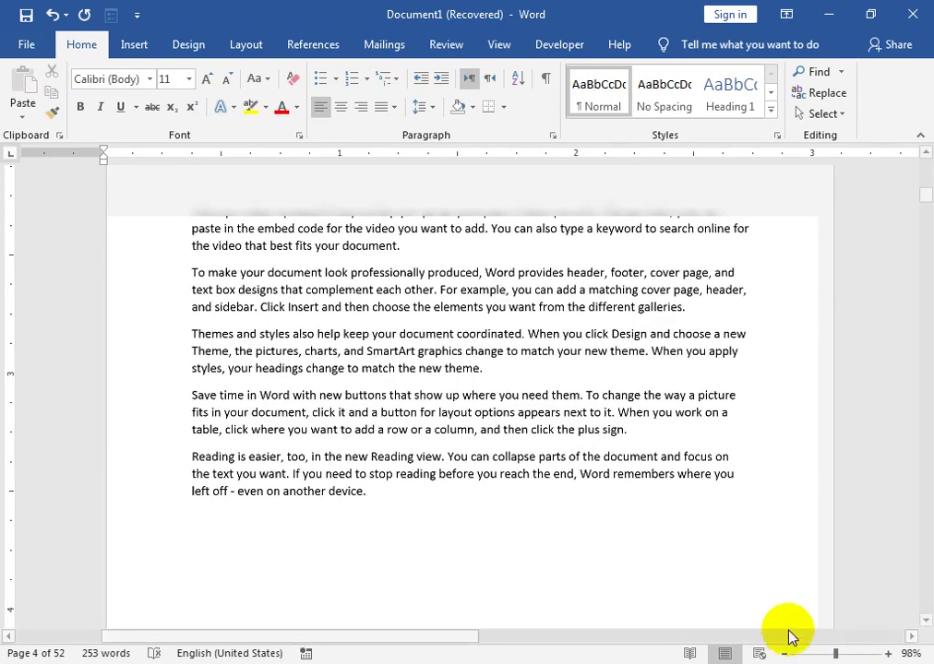
pyautogui.scroll(3, 591, 531)
pyautogui.scroll(1, 277, 471)
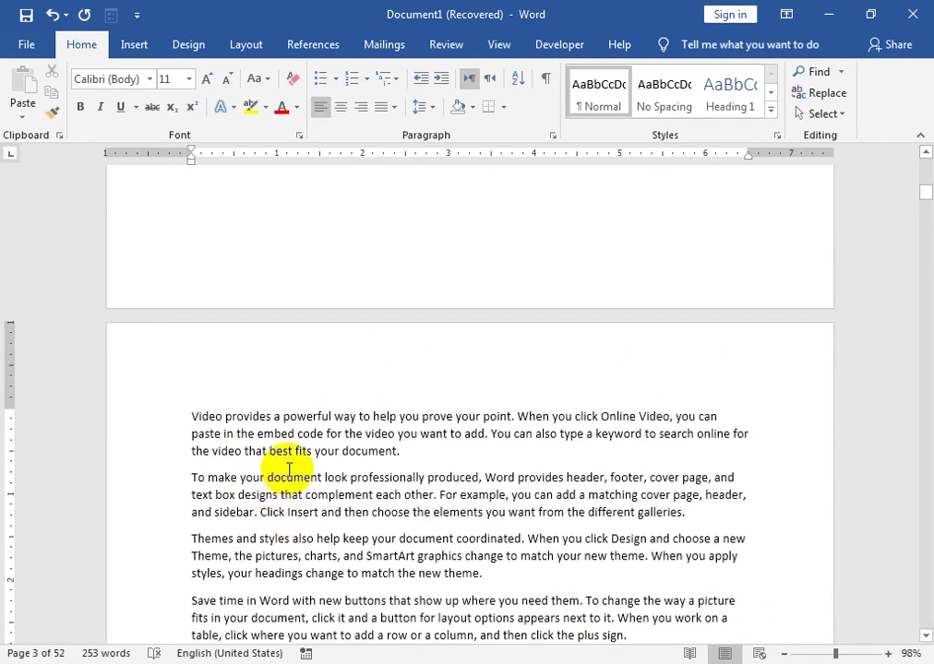
pyautogui.scroll(-2, 240, 406)
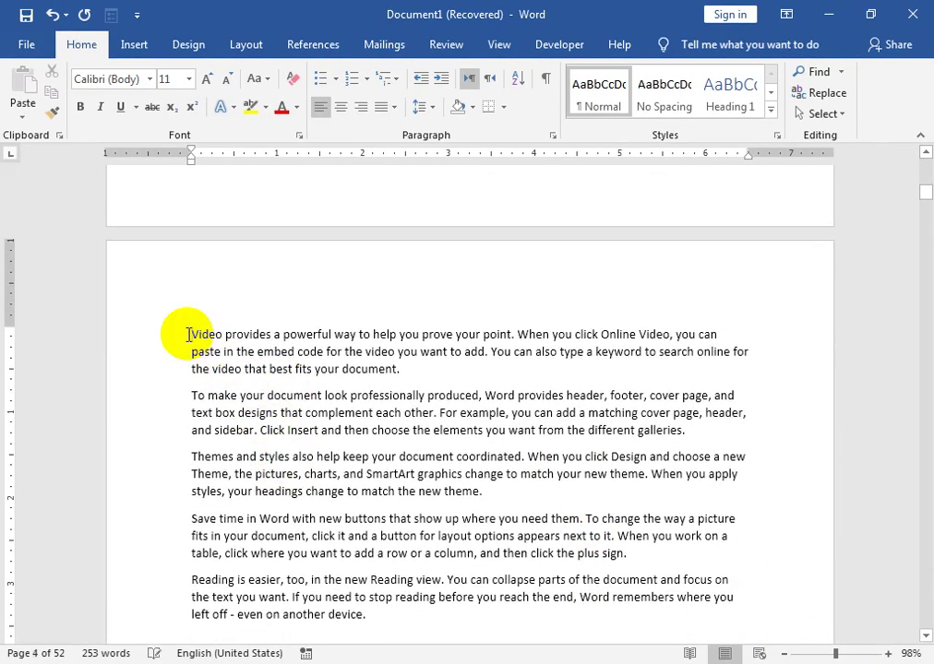
# Step: Add a centered, bold 18 pt 'Chapter 1' heading above the sample text
pyautogui.press('Return')
pyautogui.press('Return')
pyautogui.press('Up')
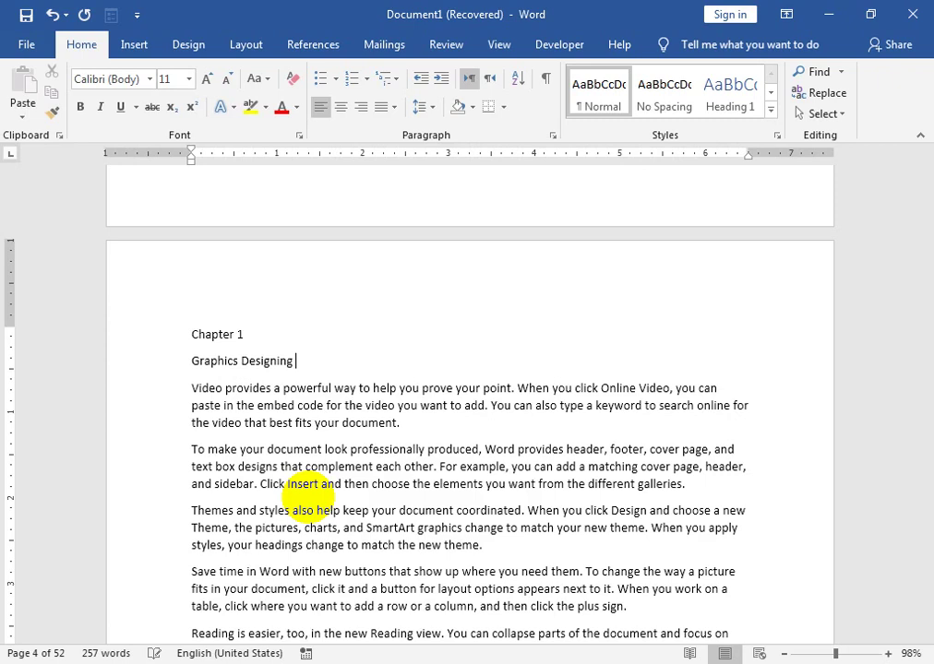
pyautogui.click(184, 334)
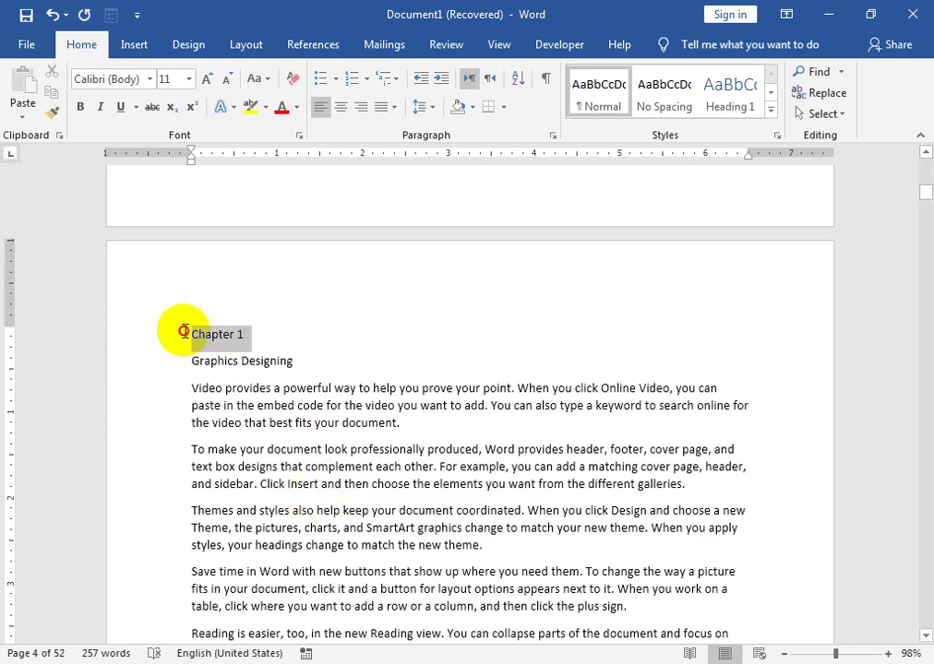
pyautogui.click(344, 109)
pyautogui.click(209, 81)
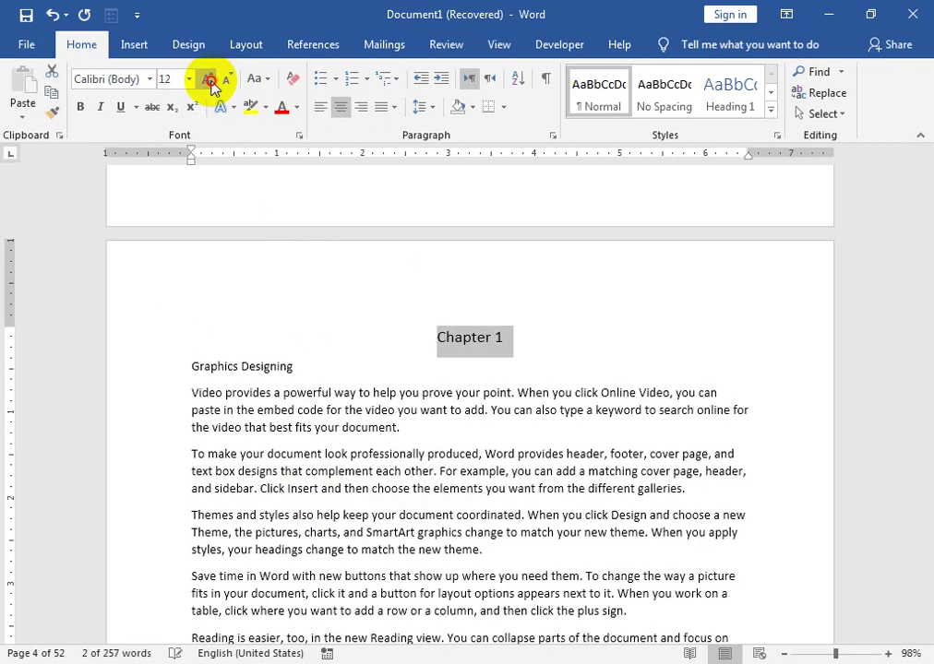
pyautogui.click(209, 81)
pyautogui.click(209, 82)
pyautogui.click(210, 81)
pyautogui.click(80, 107)
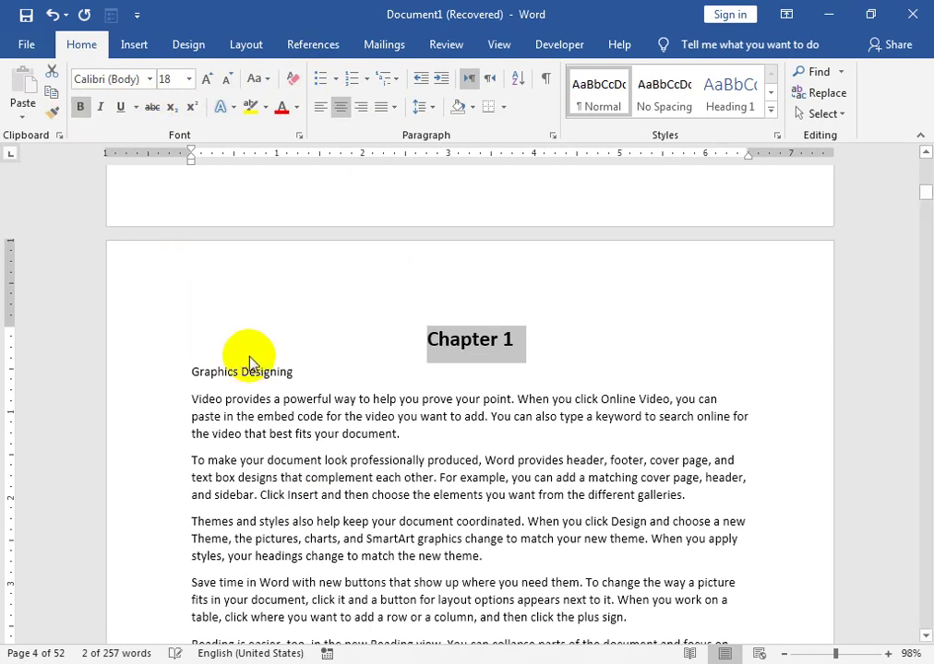
# Step: Make 'Graphics Designing' centered, bold and 14 pt, then reselect the Chapter 1 line
pyautogui.moveTo(303, 371); pyautogui.dragTo(192, 371)
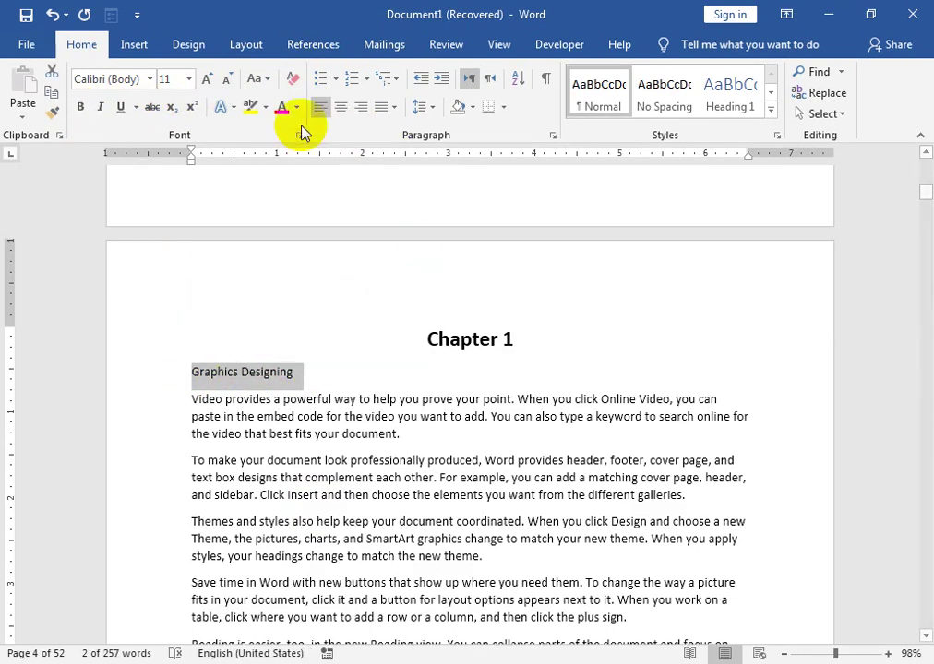
pyautogui.click(343, 109)
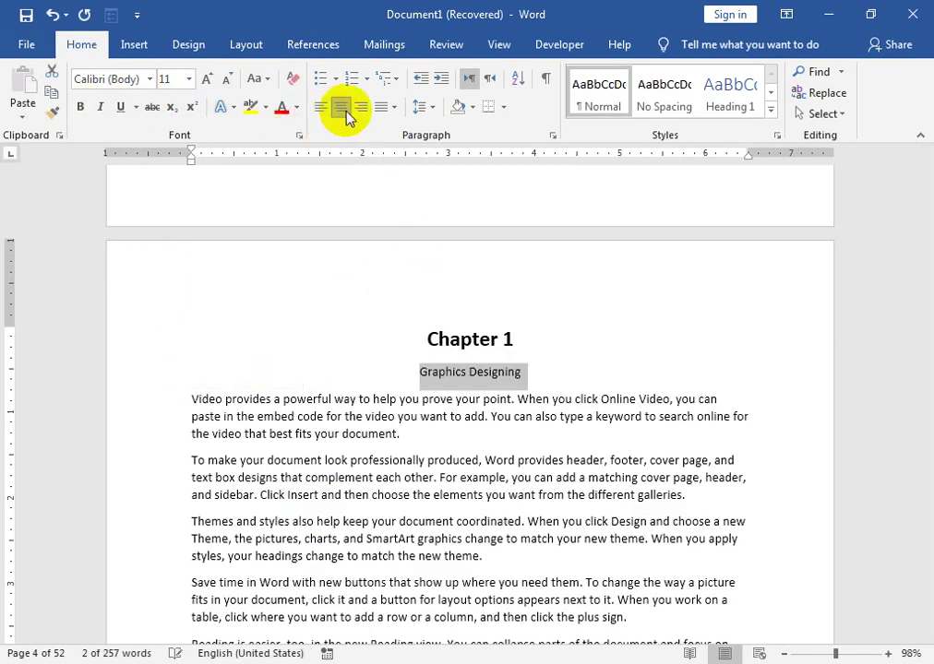
pyautogui.click(80, 107)
pyautogui.click(208, 80)
pyautogui.click(209, 79)
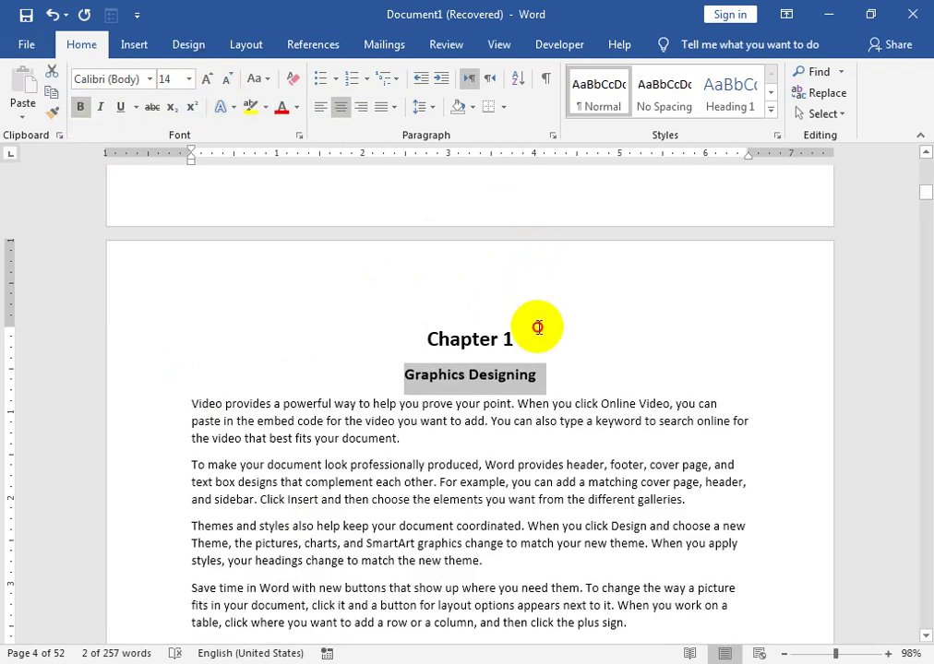
pyautogui.moveTo(522, 339); pyautogui.dragTo(420, 338)
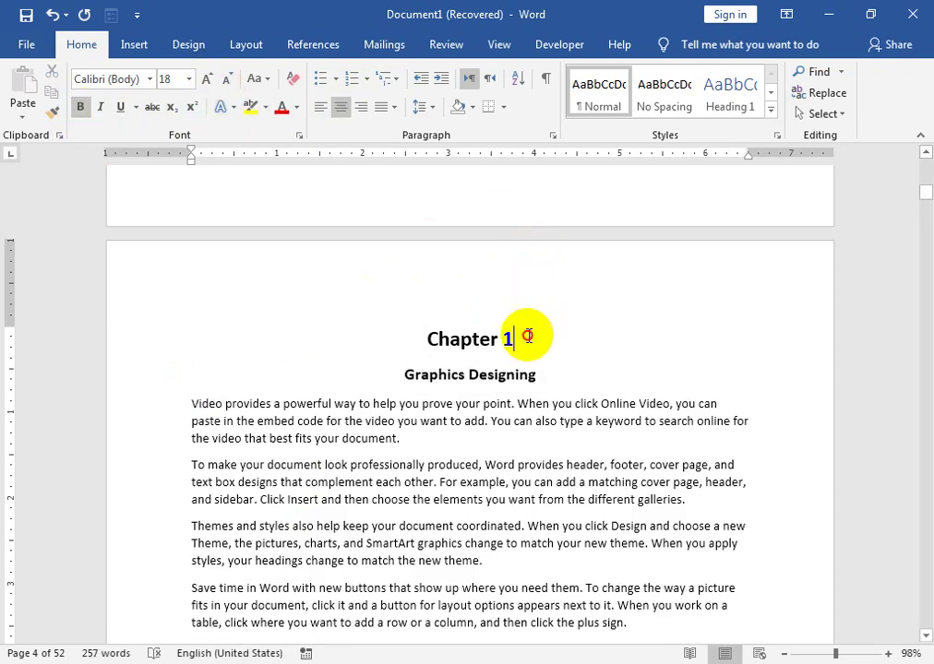
pyautogui.click(458, 341)
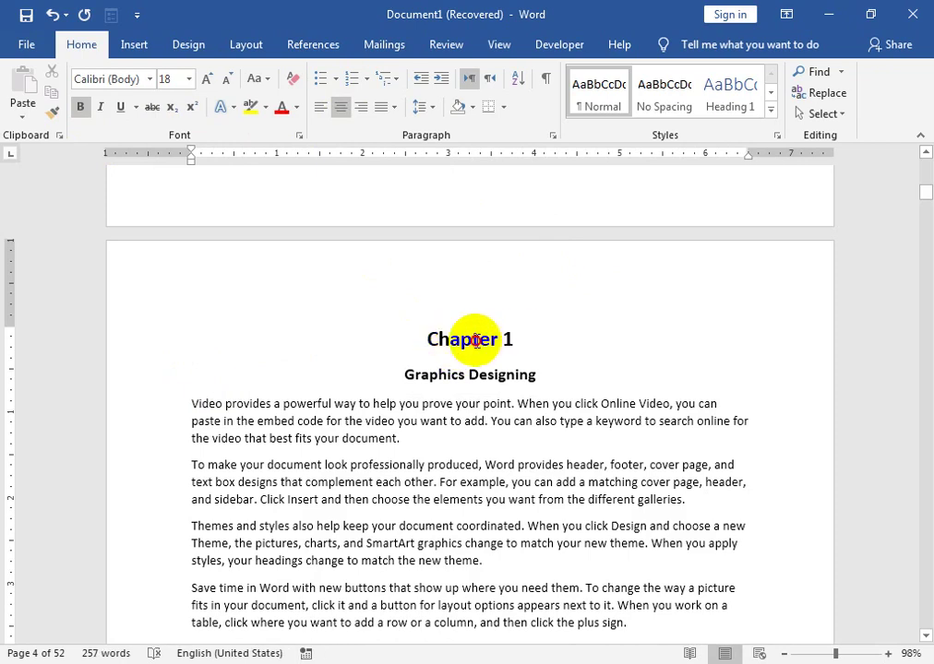
pyautogui.tripleClick(417, 343)
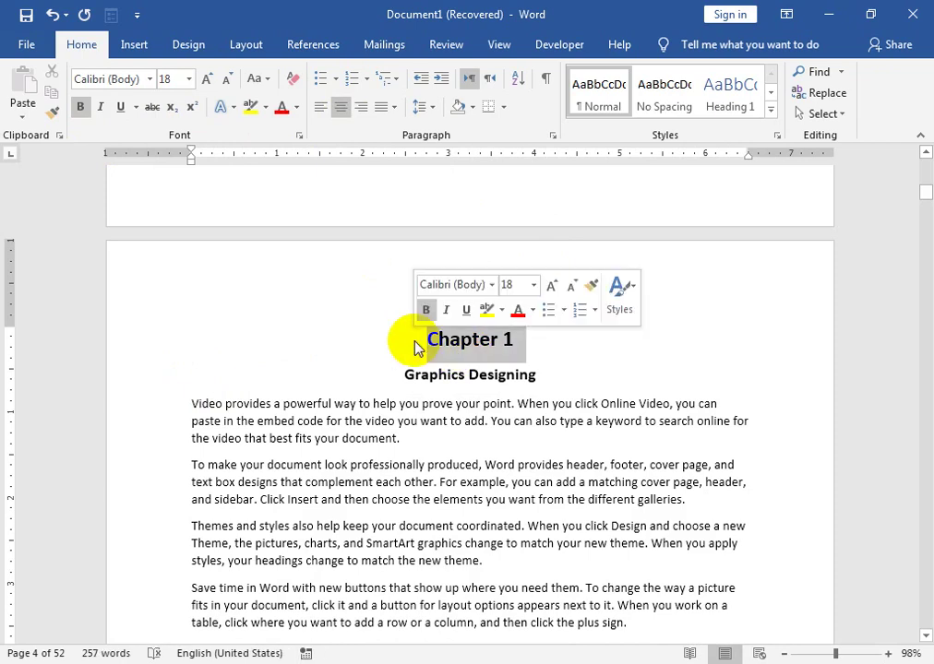
# Step: Mark 'Chapter 1' as a Level 1 table-of-contents entry via References > Add Text
pyautogui.click(291, 47)
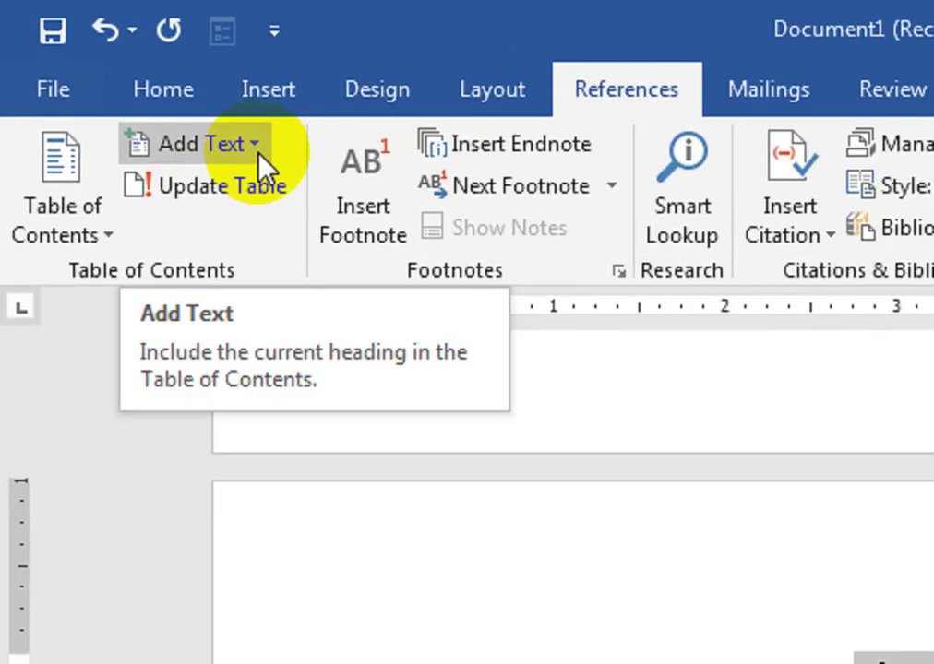
pyautogui.click(129, 76)
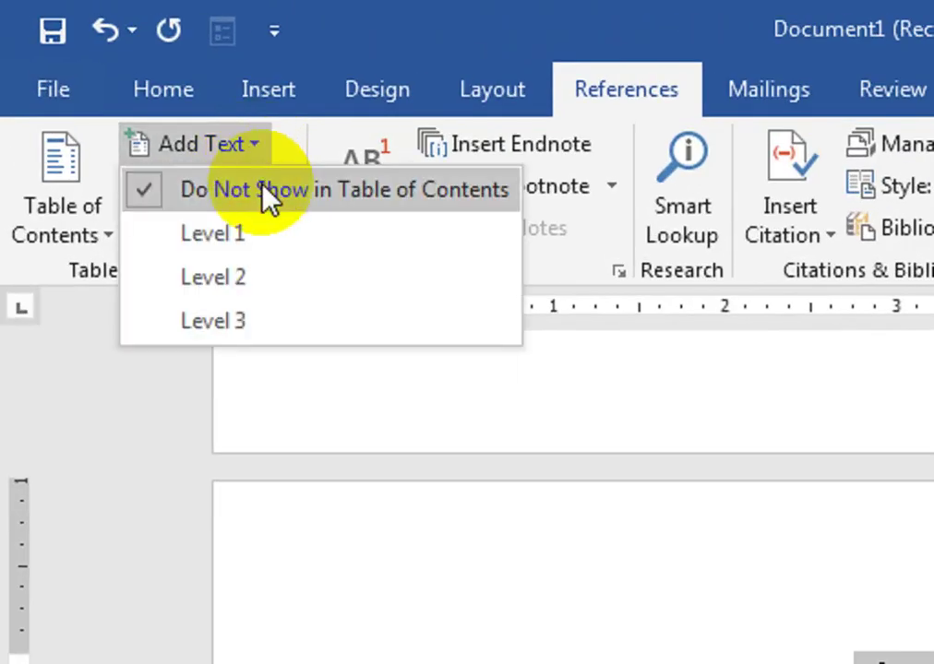
pyautogui.click(265, 235)
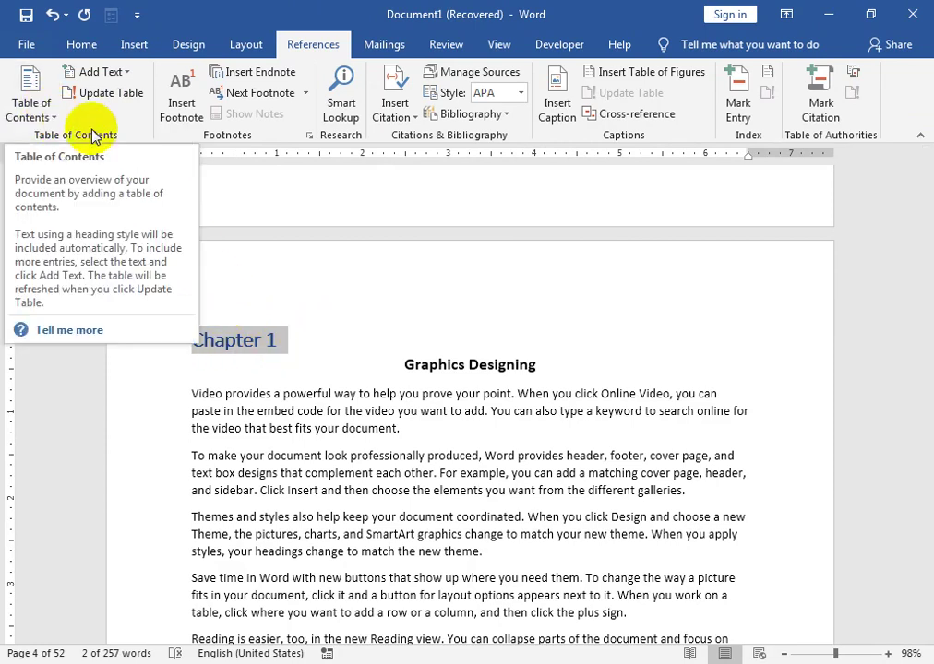
pyautogui.moveTo(233, 340)
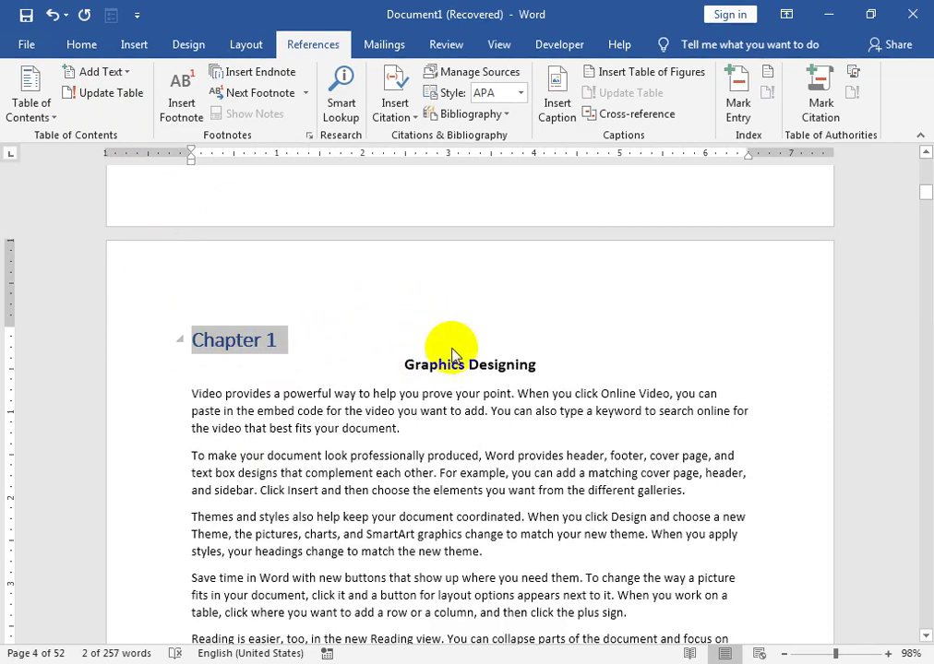
pyautogui.scroll(-4, 404, 354)
pyautogui.scroll(-4, 427, 457)
pyautogui.scroll(-4, 448, 437)
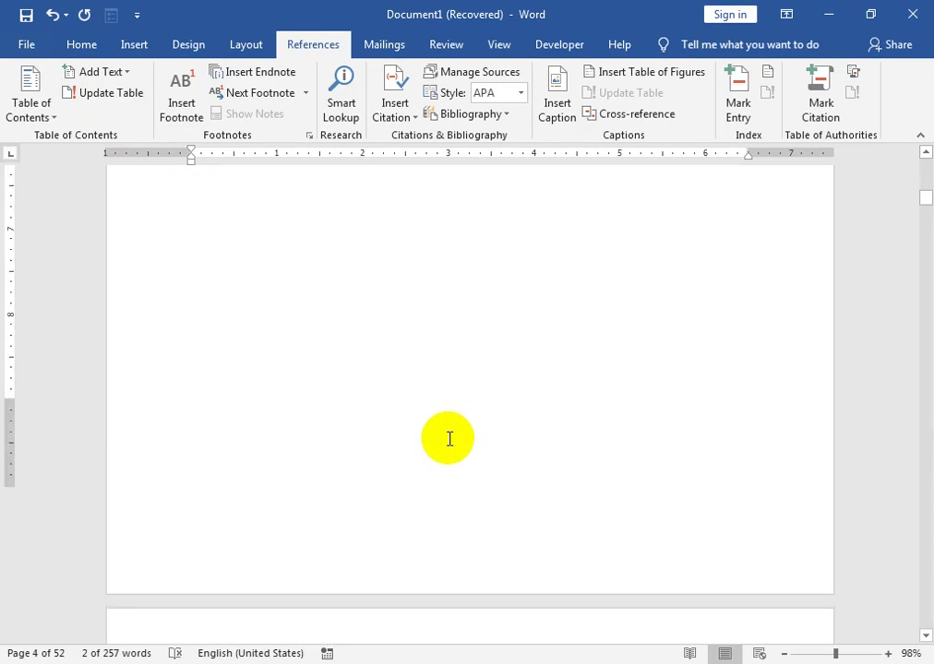
pyautogui.scroll(7, 440, 437)
pyautogui.scroll(4, 415, 440)
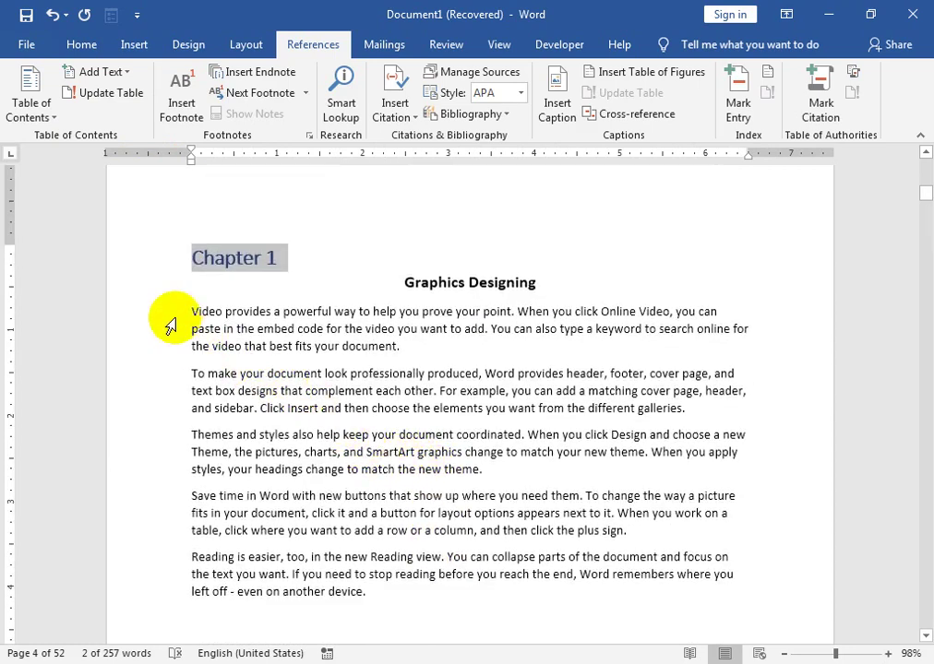
# Step: Copy the five Chapter 1 paragraphs and paste them repeatedly, reaching 53 pages and 7427 words
pyautogui.moveTo(191, 310); pyautogui.dragTo(398, 597)
pyautogui.hotkey('ctrl', 'c')
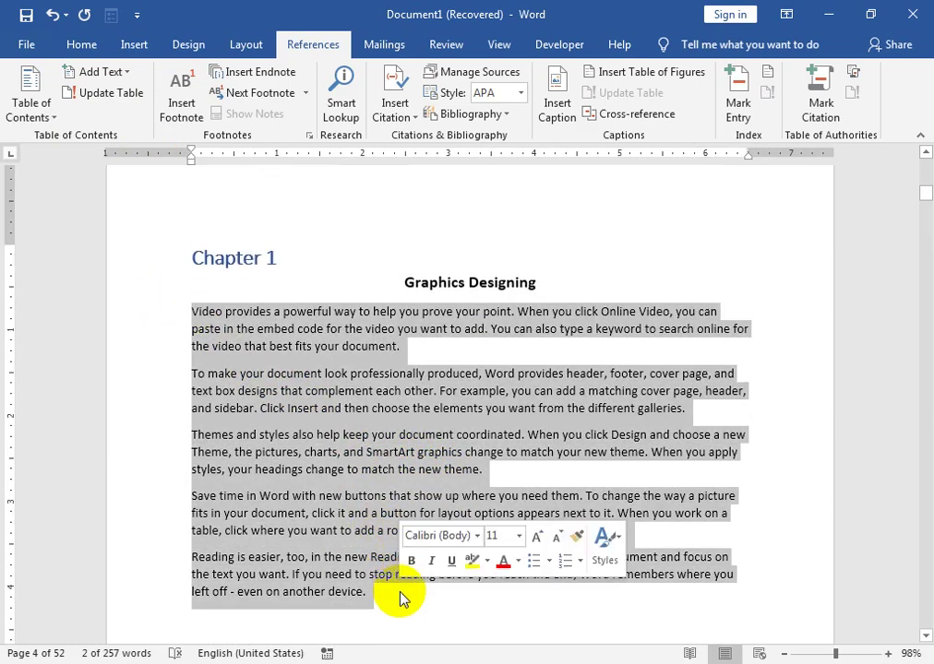
pyautogui.scroll(-2, 379, 581)
pyautogui.click(231, 544)
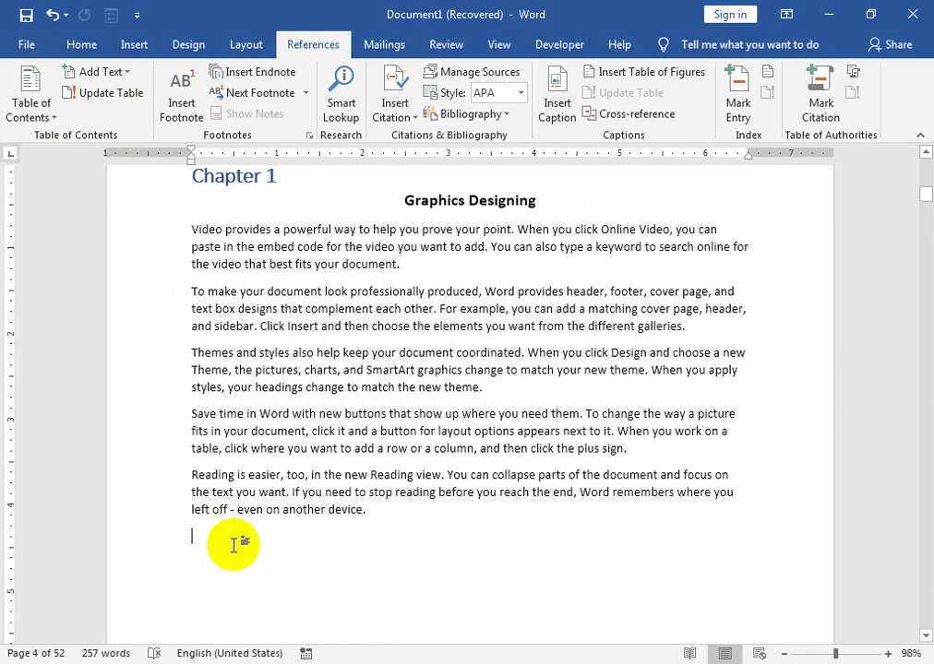
pyautogui.hotkey('ctrl', 'v')
pyautogui.hotkey('ctrl', 'v')
pyautogui.hotkey('ctrl', 'v')
pyautogui.hotkey('ctrl', 'v')
pyautogui.hotkey('ctrl', 'v')
pyautogui.hotkey('ctrl', 'v')
pyautogui.hotkey('ctrl', 'v')
pyautogui.hotkey('ctrl', 'v')
pyautogui.hotkey('ctrl', 'v')
pyautogui.hotkey('ctrl', 'v')
pyautogui.hotkey('ctrl', 'v')
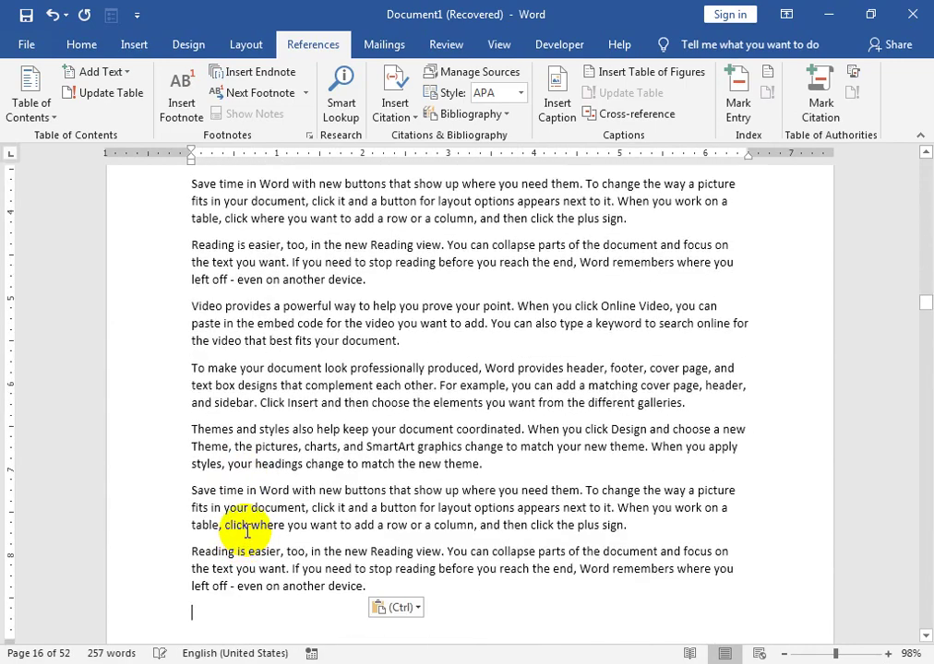
pyautogui.hotkey('ctrl', 'v')
pyautogui.hotkey('ctrl', 'v')
pyautogui.hotkey('ctrl', 'v')
pyautogui.hotkey('ctrl', 'v')
pyautogui.hotkey('ctrl', 'v')
pyautogui.hotkey('ctrl', 'v')
pyautogui.hotkey('ctrl', 'v')
pyautogui.hotkey('ctrl', 'v')
pyautogui.hotkey('ctrl', 'v')
pyautogui.hotkey('ctrl', 'v')
pyautogui.hotkey('ctrl', 'v')
pyautogui.hotkey('ctrl', 'v')
pyautogui.hotkey('ctrl', 'v')
pyautogui.hotkey('ctrl', 'v')
pyautogui.hotkey('ctrl', 'v')
pyautogui.hotkey('ctrl', 'v')
pyautogui.hotkey('ctrl', 'v')
pyautogui.hotkey('ctrl', 'v')
pyautogui.hotkey('ctrl', 'v')
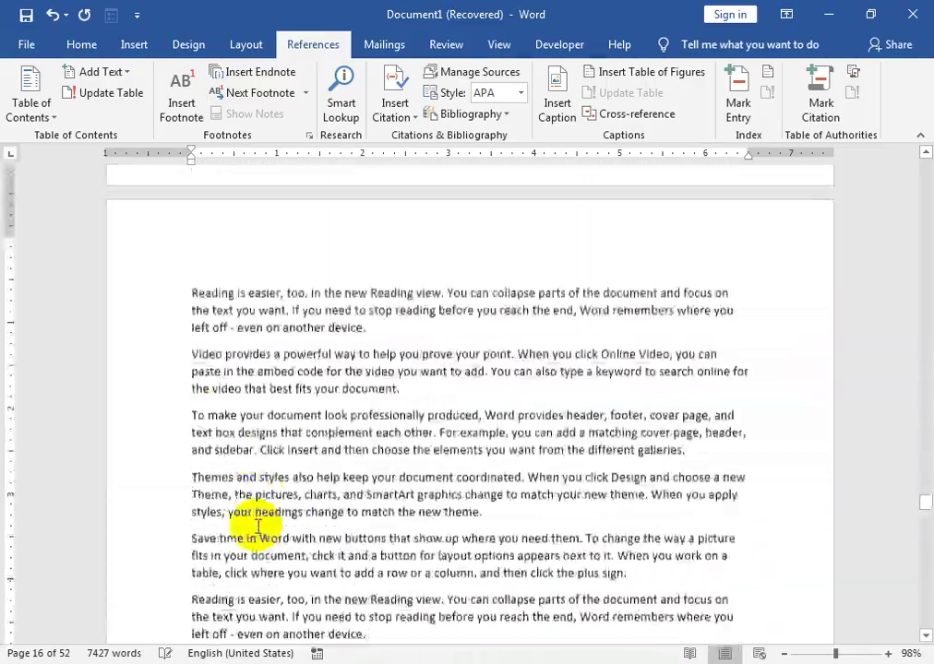
pyautogui.hotkey('ctrl', 'v')
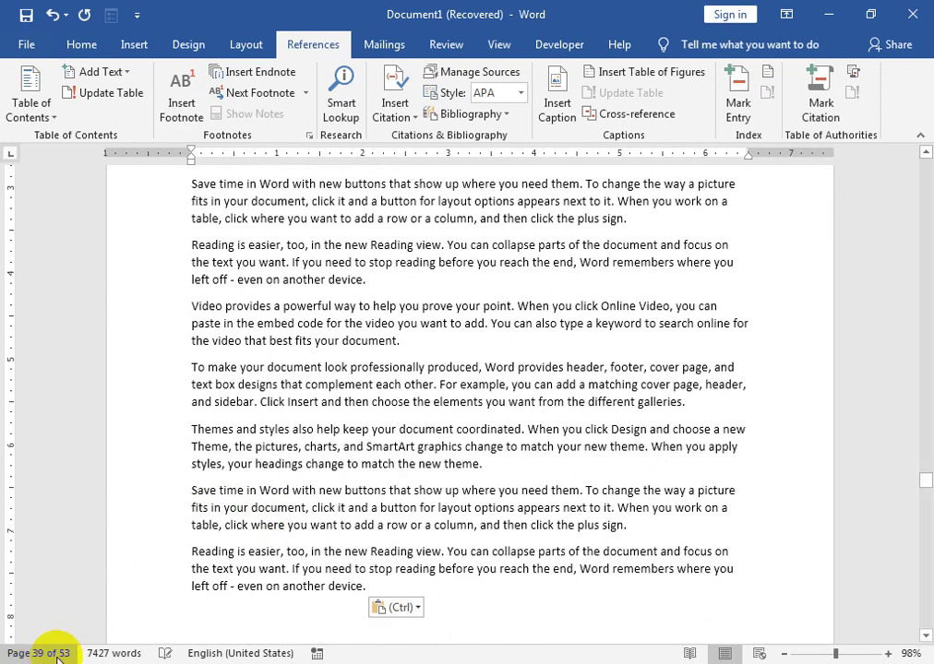
pyautogui.scroll(-1, 57, 657)
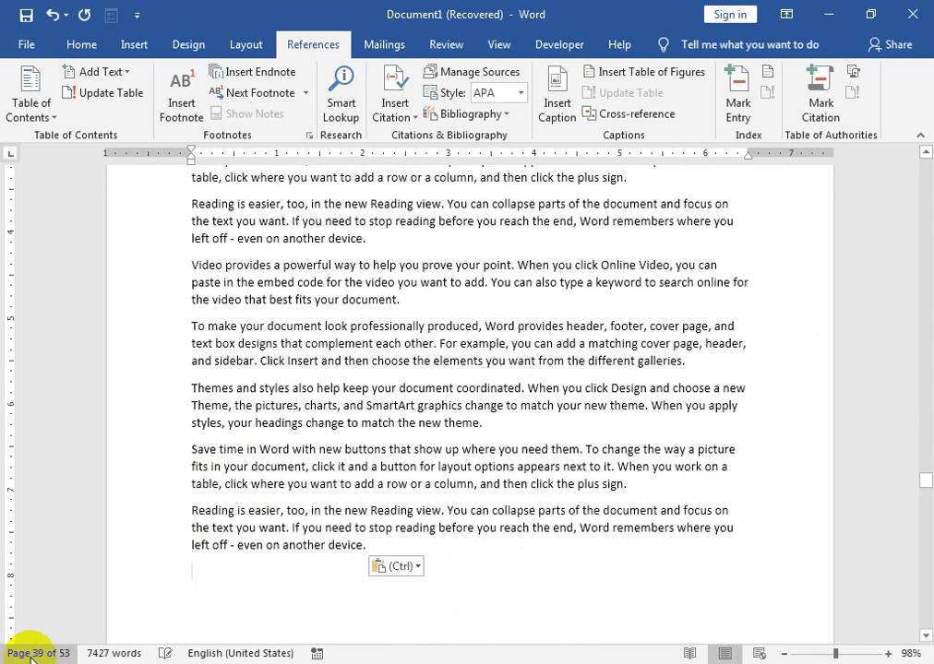
pyautogui.scroll(-1, 177, 572)
pyautogui.scroll(-2, 260, 494)
pyautogui.scroll(-5, 257, 505)
pyautogui.scroll(-4, 257, 507)
pyautogui.scroll(-2, 256, 507)
pyautogui.scroll(4, 167, 355)
# Step: Delete the blank trailing pages left after the pasted text
pyautogui.click(209, 400)
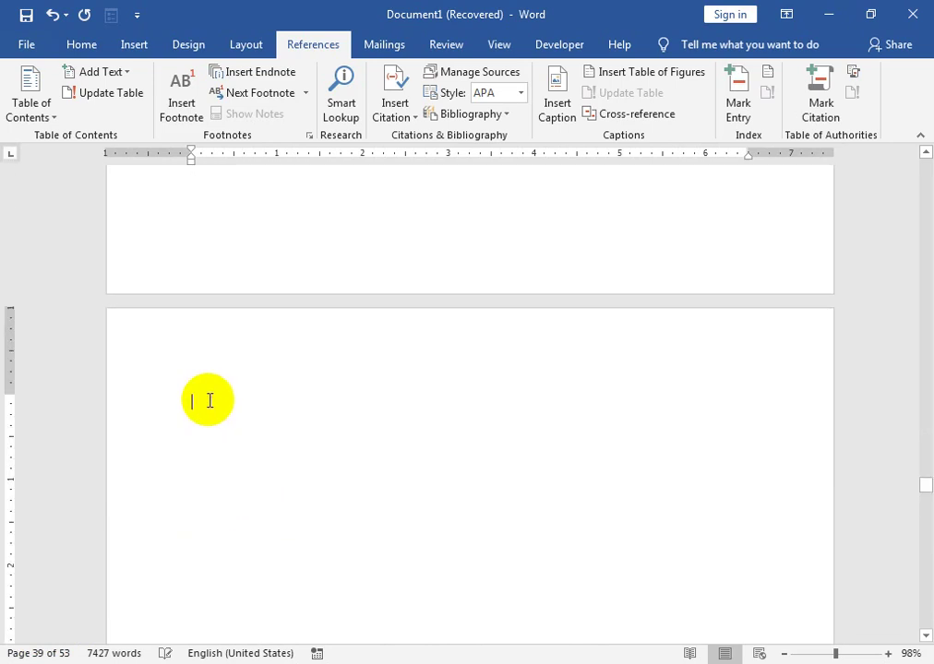
pyautogui.press('BackSpace')
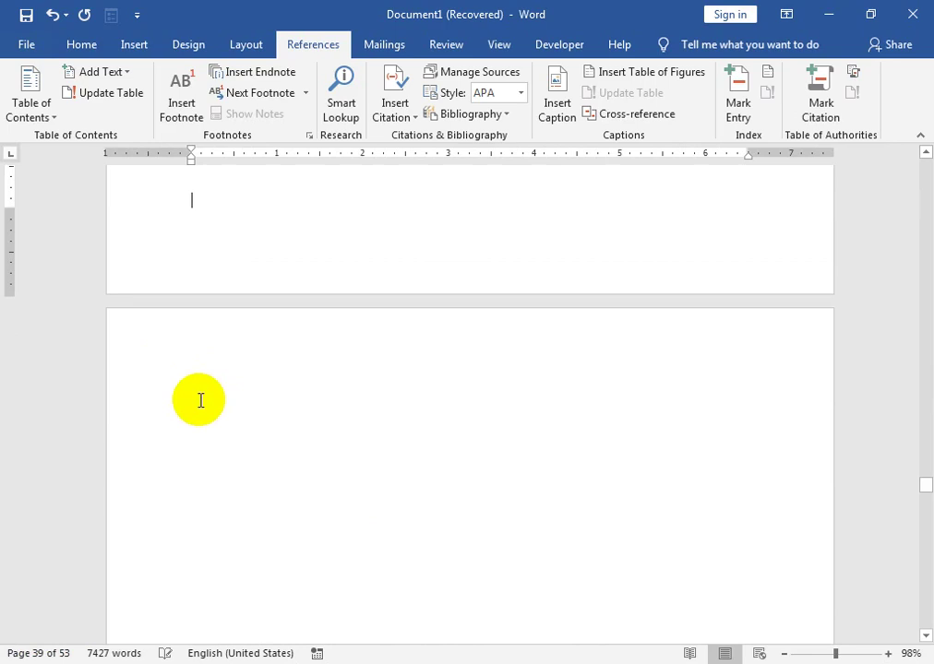
pyautogui.scroll(-1, 212, 424)
pyautogui.scroll(-2, 226, 456)
pyautogui.scroll(2, 230, 459)
pyautogui.scroll(-1, 200, 436)
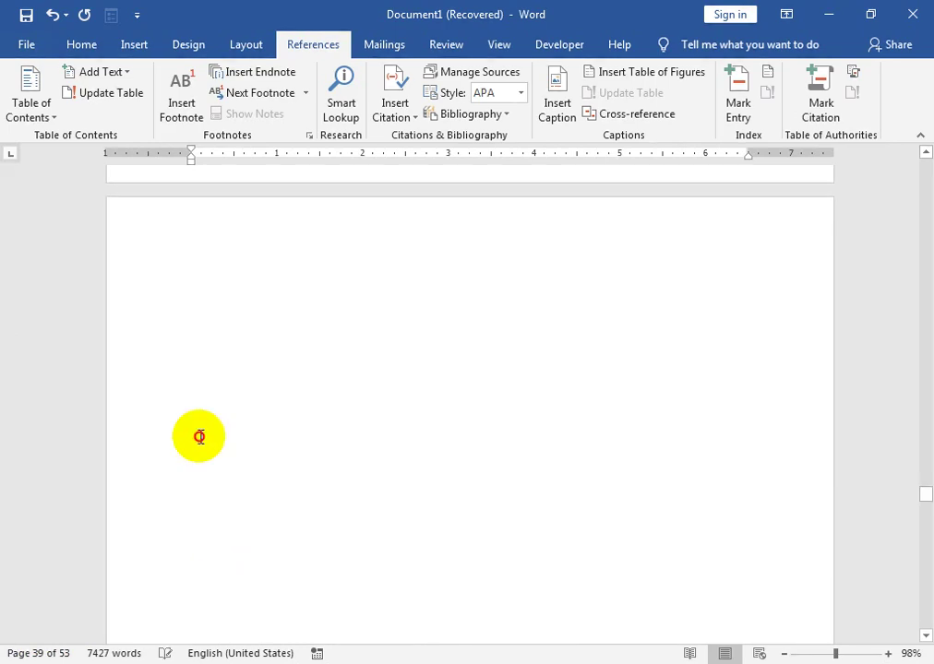
pyautogui.click(113, 171)
pyautogui.press('Delete')
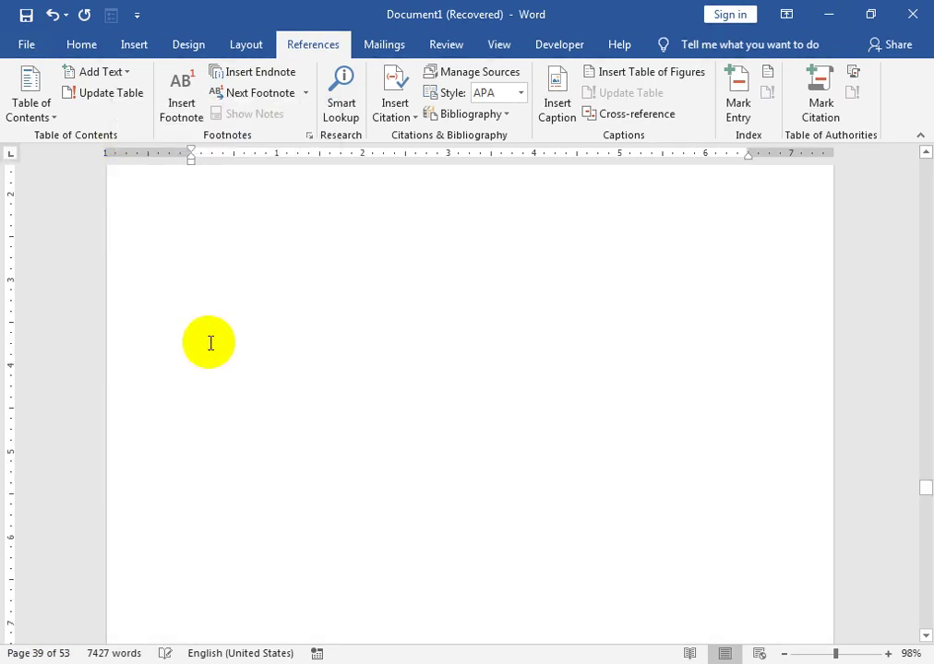
pyautogui.scroll(-6, 210, 443)
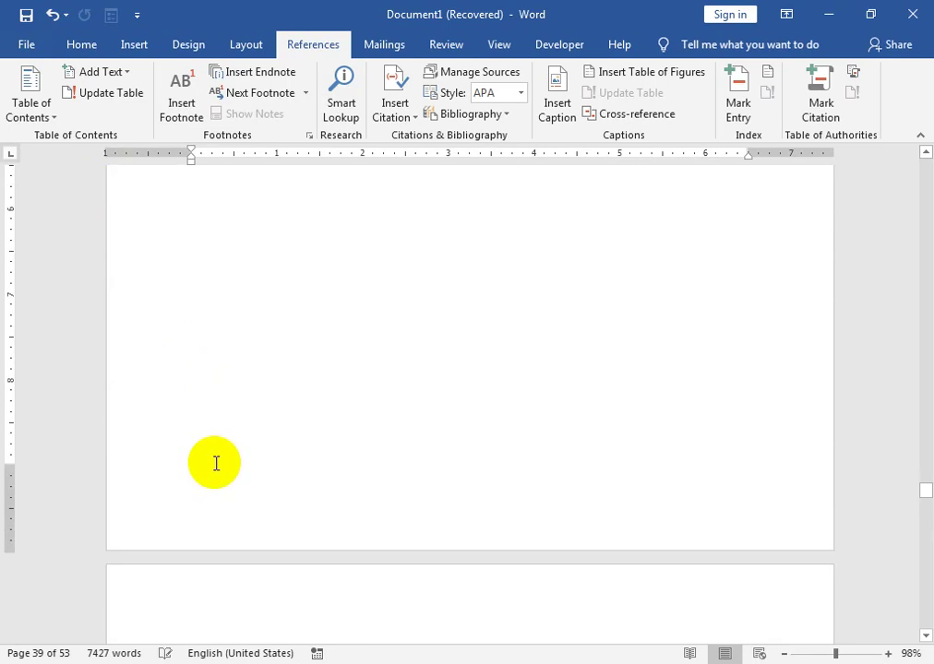
pyautogui.click(208, 608)
pyautogui.press('BackSpace')
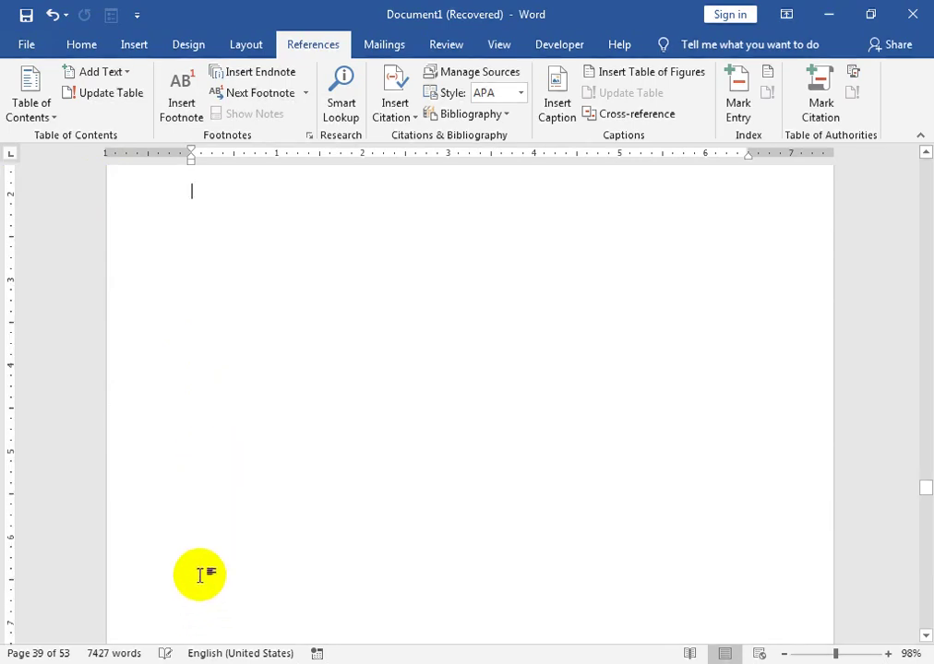
# Step: Paste another copy of the text, bringing the document to 64 pages, and return to Chapter 1
pyautogui.scroll(4, 205, 429)
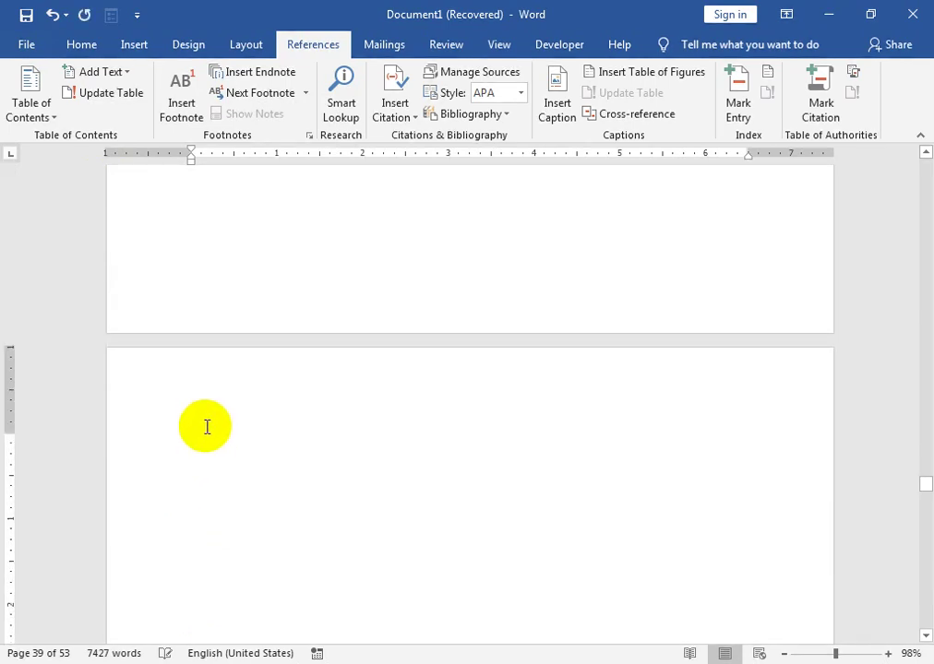
pyautogui.scroll(1, 205, 433)
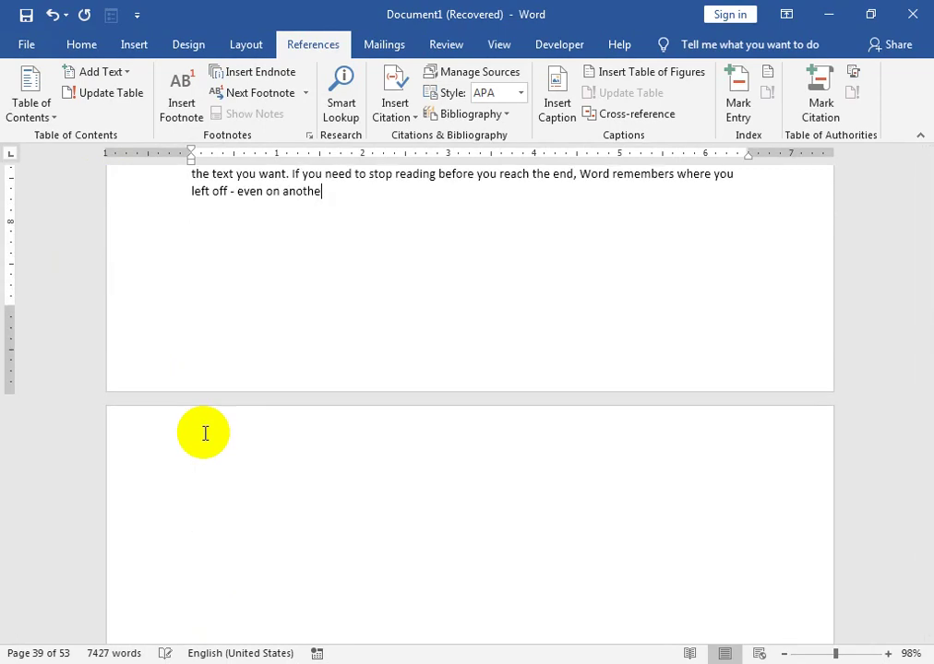
pyautogui.scroll(1, 249, 398)
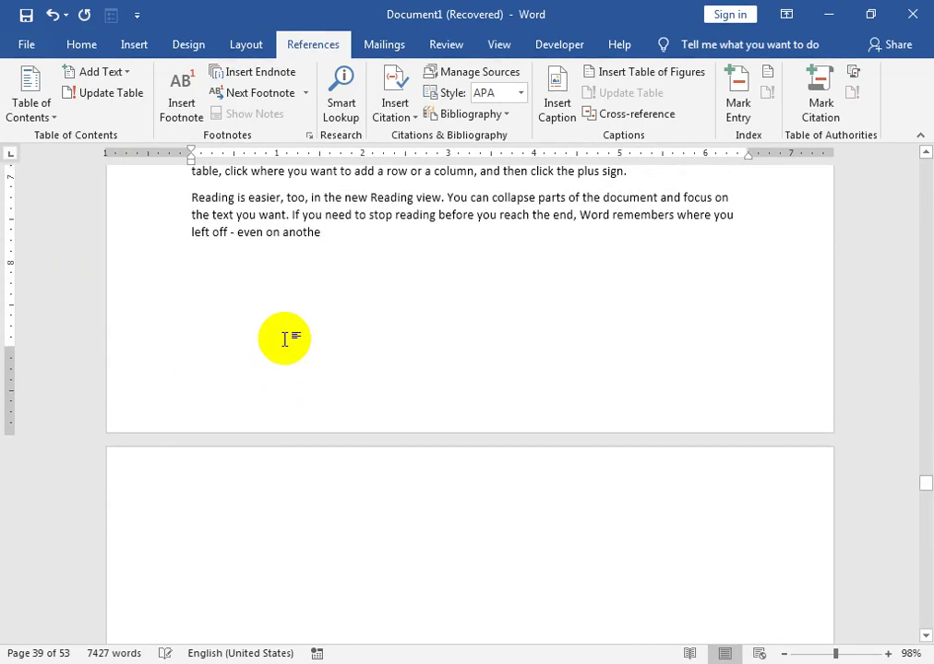
pyautogui.hotkey('ctrl', 'v')
pyautogui.hotkey('ctrl', 'v')
pyautogui.hotkey('ctrl', 'v')
pyautogui.hotkey('ctrl', 'v')
pyautogui.moveTo(924, 489); pyautogui.dragTo(927, 187)
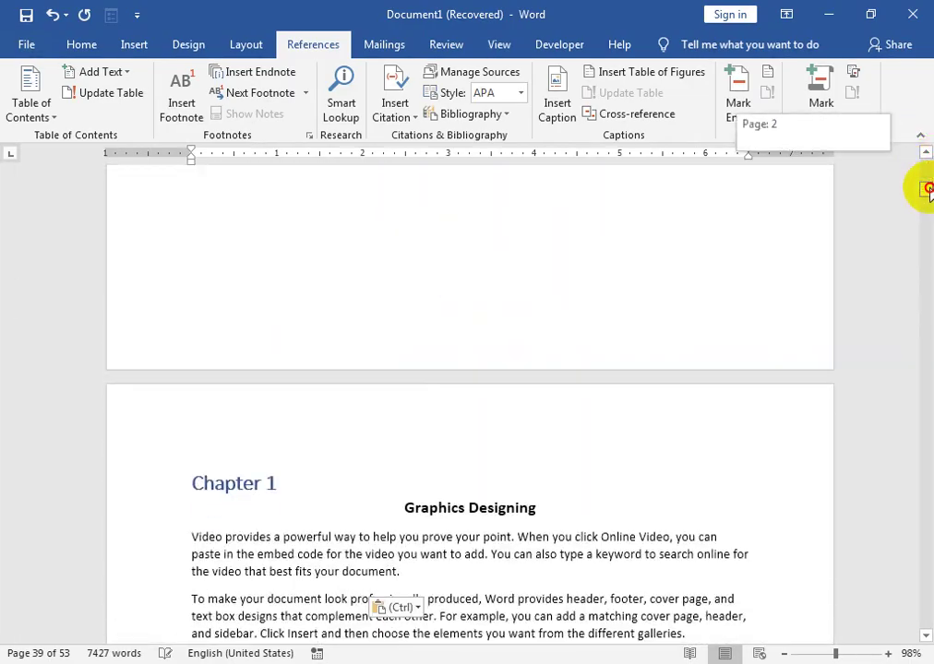
pyautogui.moveTo(926, 187); pyautogui.dragTo(925, 190)
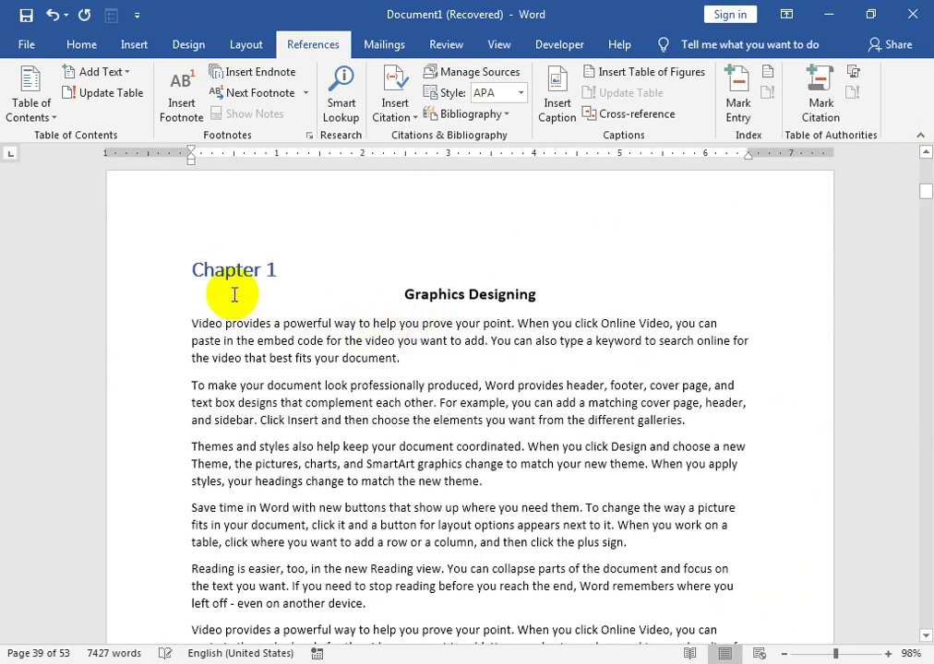
pyautogui.click(288, 280)
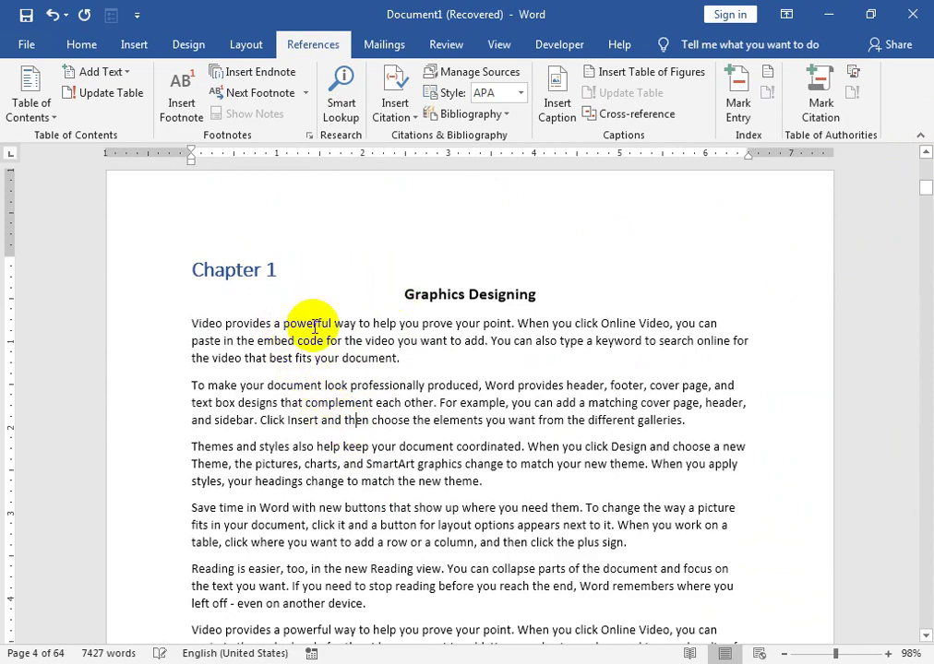
pyautogui.scroll(-2, 314, 326)
pyautogui.scroll(-2, 313, 328)
pyautogui.scroll(-2, 315, 332)
pyautogui.scroll(-1, 317, 338)
pyautogui.scroll(-1, 317, 337)
pyautogui.scroll(-1, 313, 340)
pyautogui.scroll(-1, 334, 369)
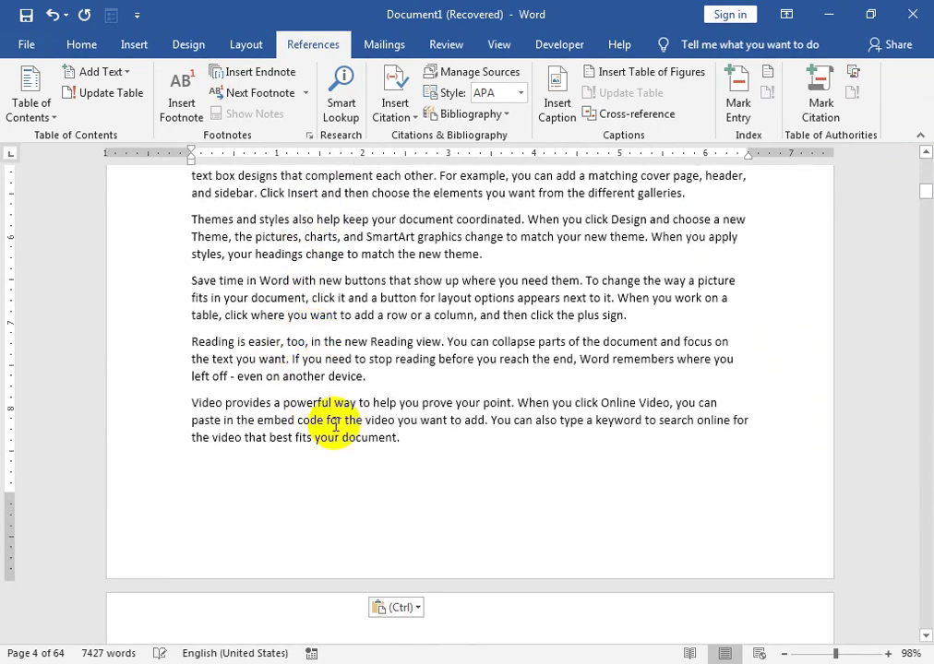
pyautogui.scroll(-2, 335, 426)
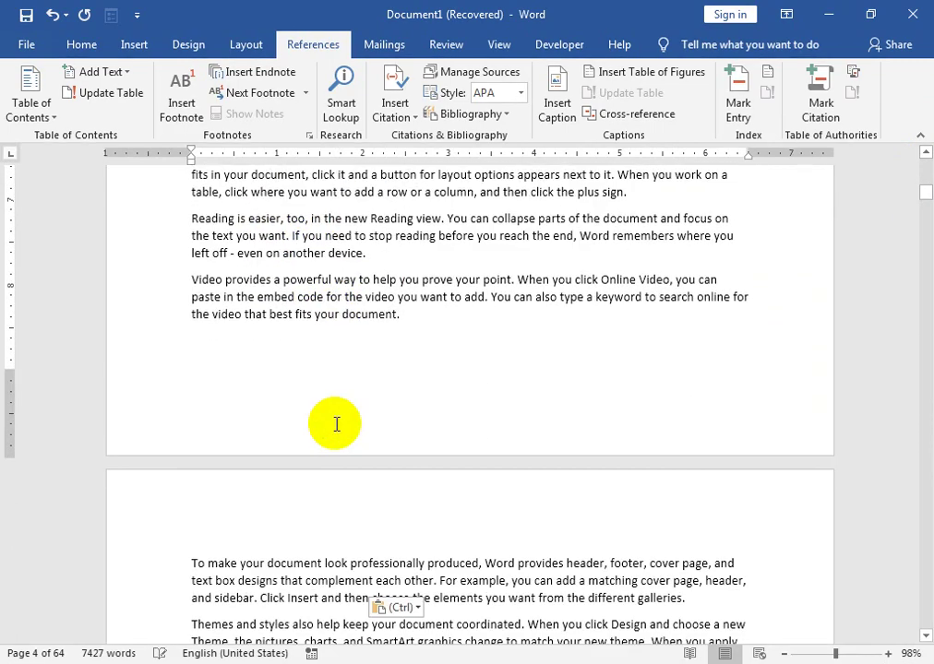
# Step: Insert a 'Chapter 2' line above the 'To make' paragraph as a Level 1 contents entry
pyautogui.click(189, 566)
pyautogui.press('Return')
pyautogui.press('Return')
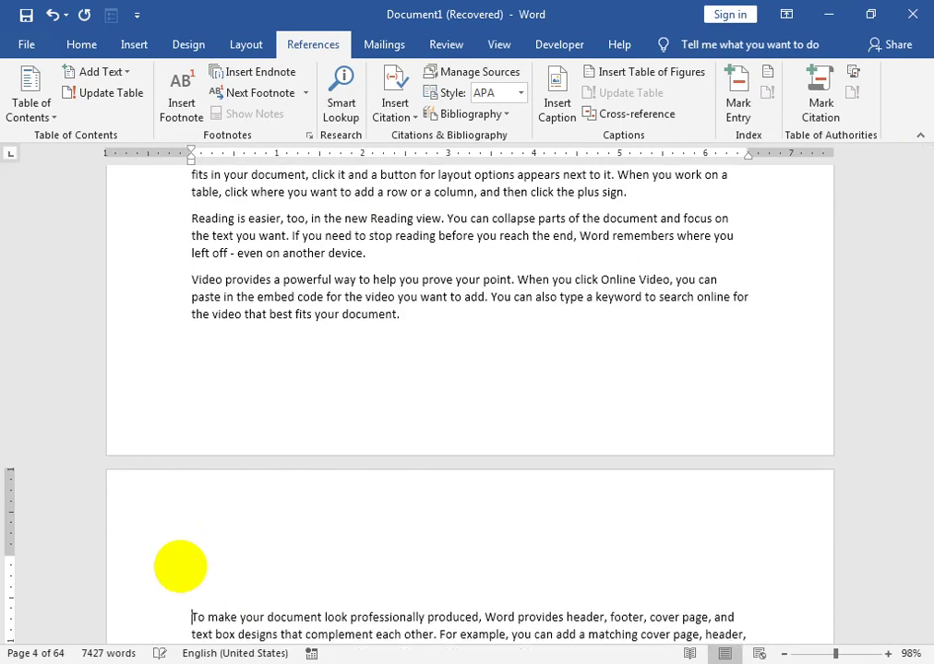
pyautogui.scroll(-2, 314, 466)
pyautogui.write('c')
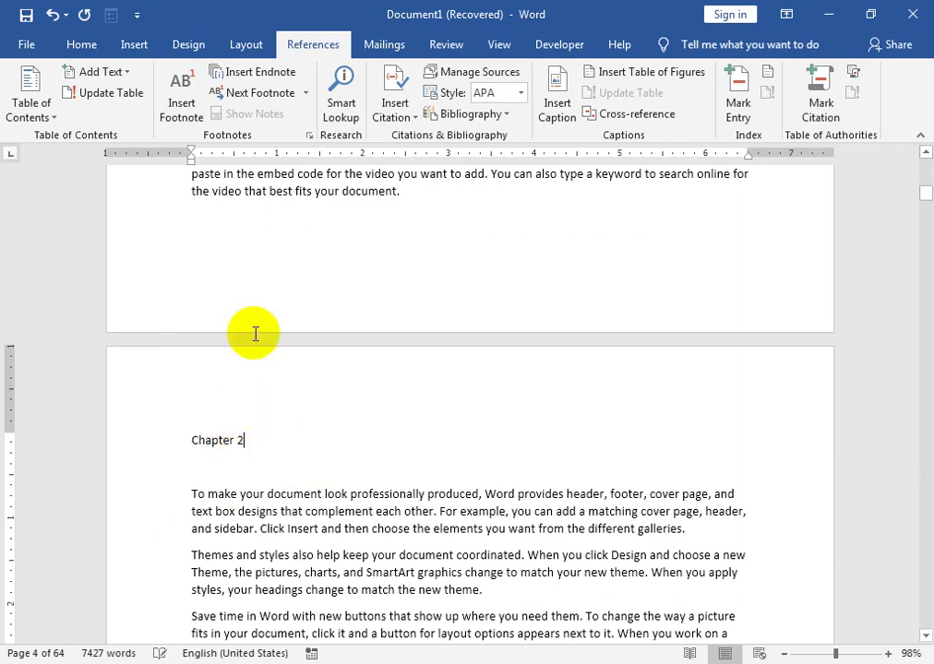
pyautogui.click(92, 72)
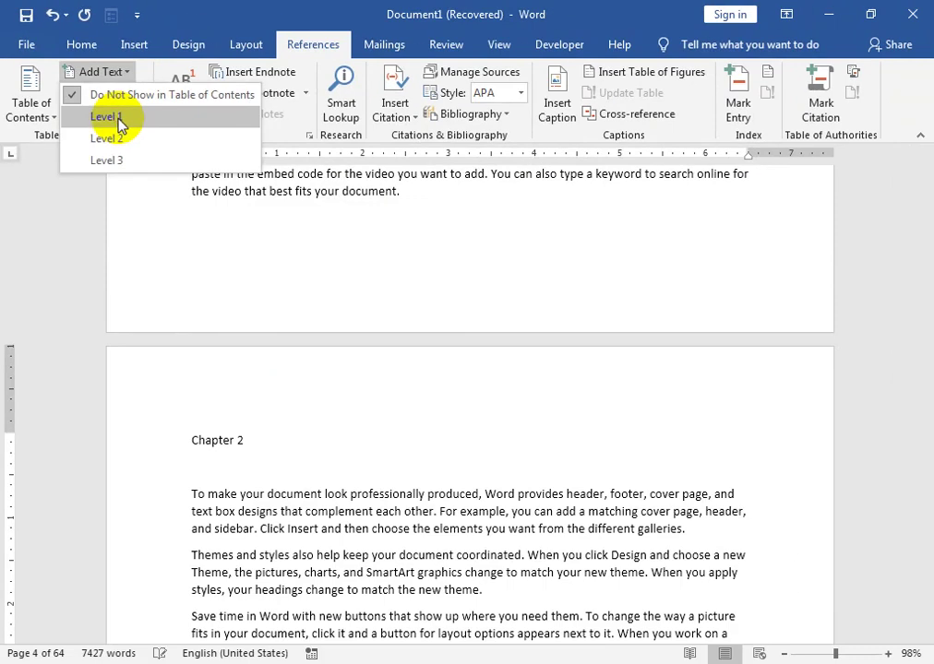
pyautogui.click(109, 117)
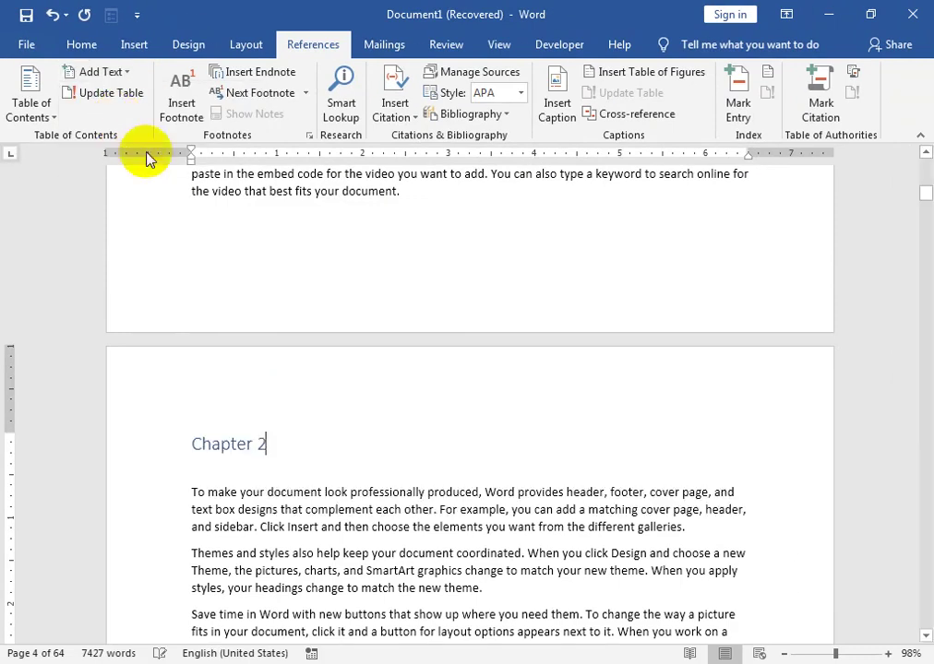
# Step: Add an 'Adobe Photoshop' line below it, set to Do Not Show in Table of Contents
pyautogui.press('Return')
pyautogui.write('Adobe Photoshop')
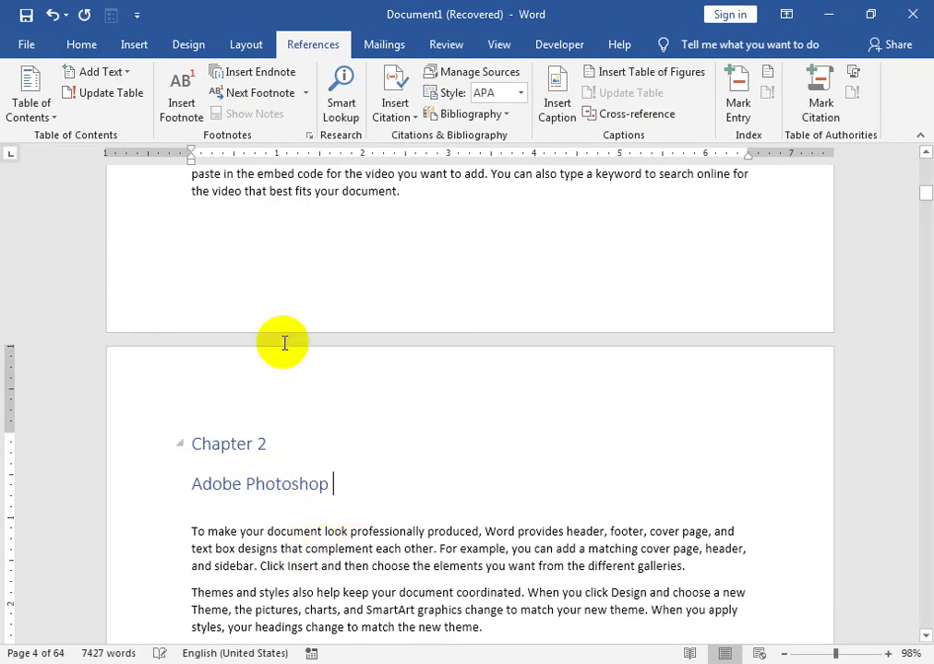
pyautogui.click(103, 72)
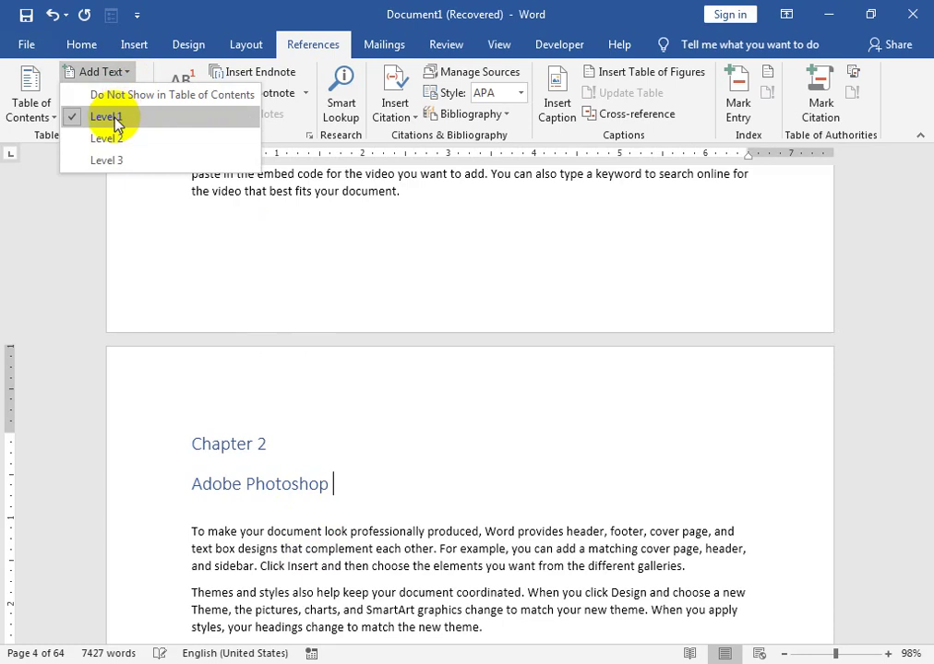
pyautogui.click(131, 100)
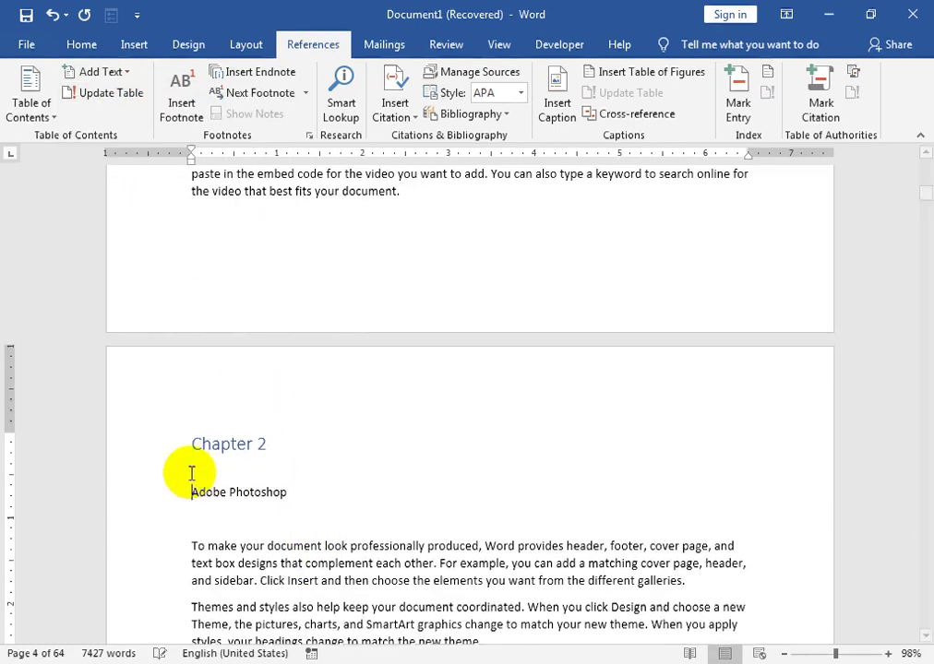
# Step: Make the 'Adobe Photoshop' line centered, bold and 14 pt
pyautogui.moveTo(298, 494); pyautogui.dragTo(155, 497)
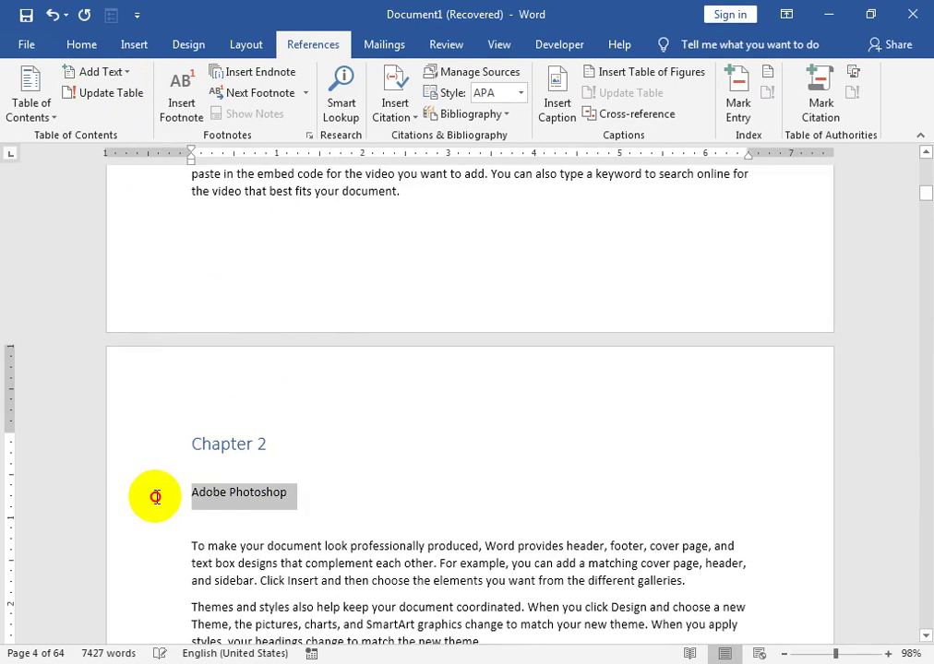
pyautogui.click(81, 45)
pyautogui.scroll(1, 434, 240)
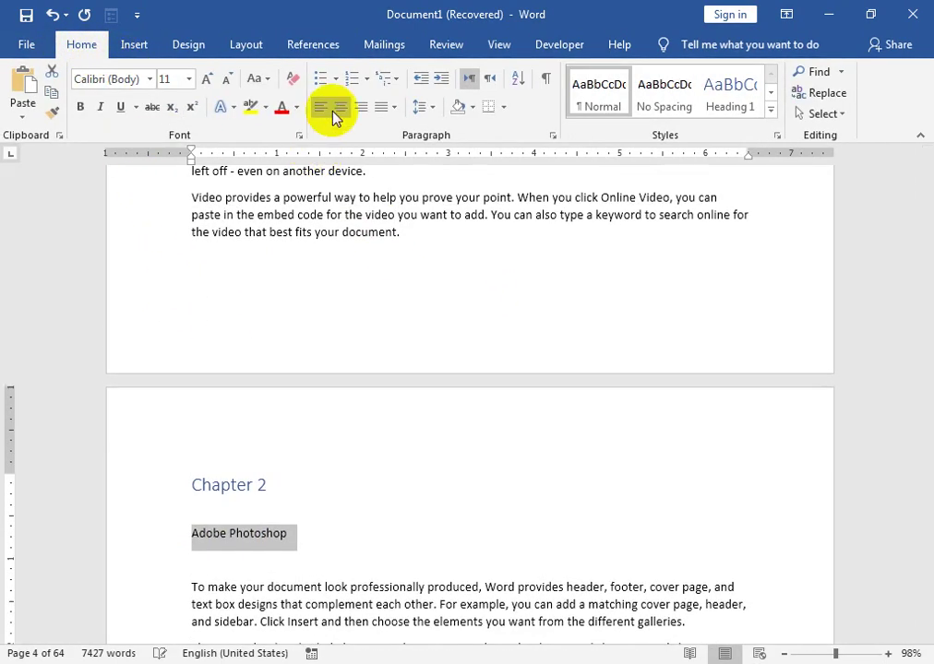
pyautogui.click(342, 108)
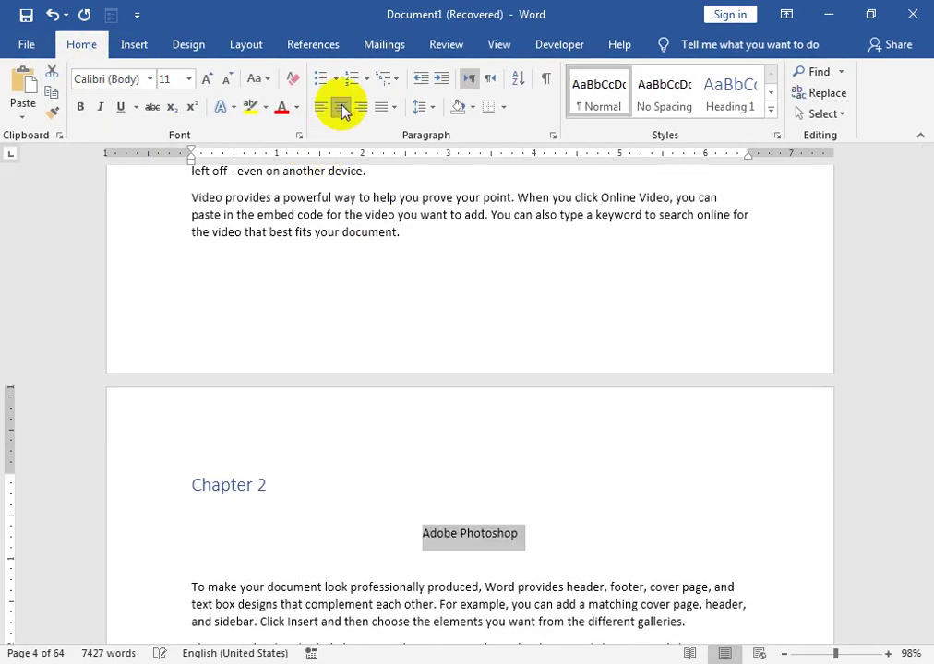
pyautogui.click(77, 110)
pyautogui.click(206, 80)
pyautogui.click(207, 80)
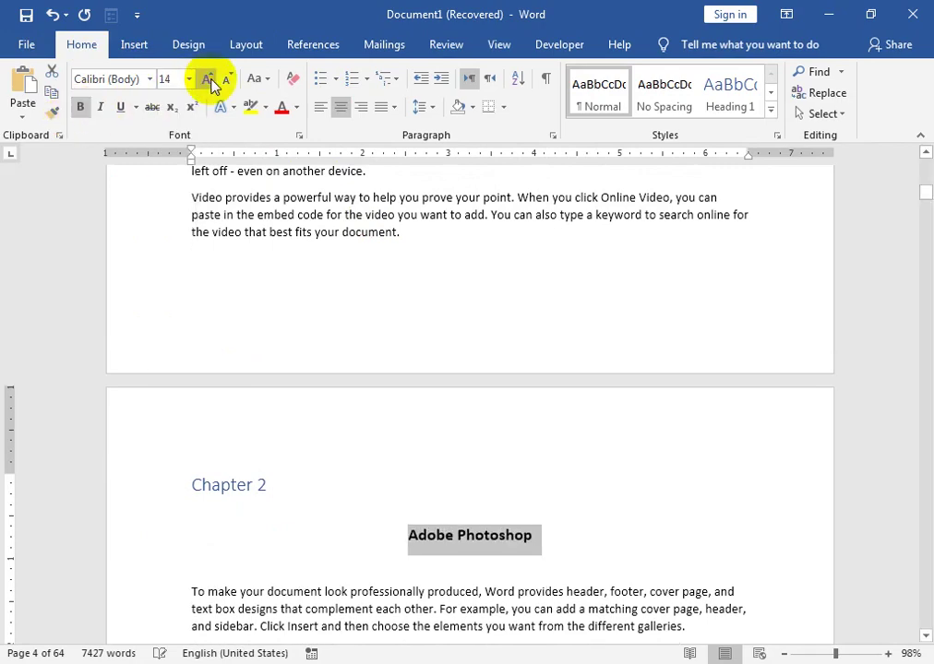
# Step: Compare its formatting with the 'Graphics Designing' subtitle, then move further down the document
pyautogui.scroll(5, 485, 468)
pyautogui.scroll(5, 475, 467)
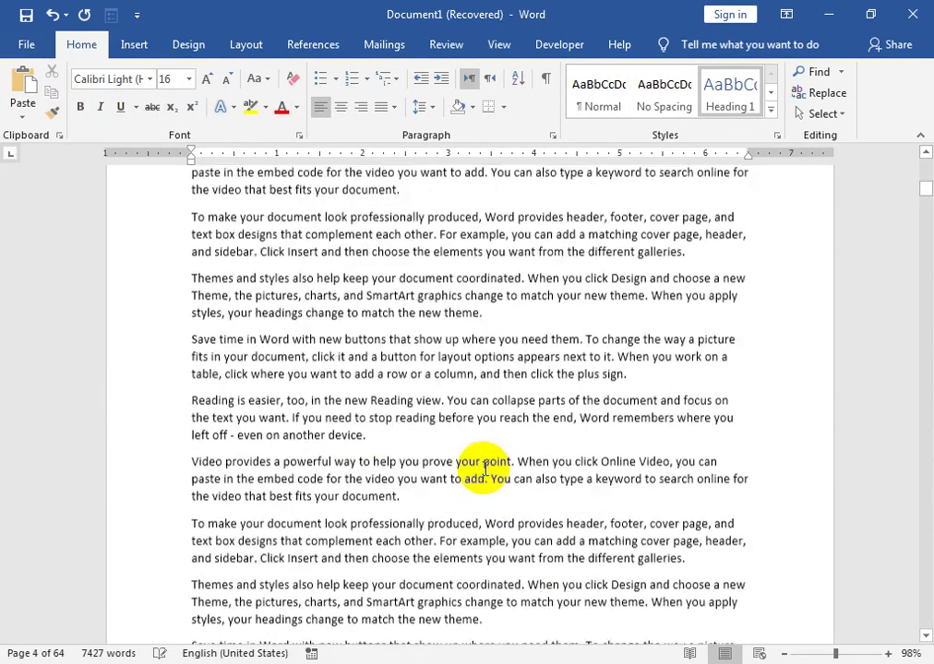
pyautogui.scroll(5, 470, 462)
pyautogui.click(528, 422)
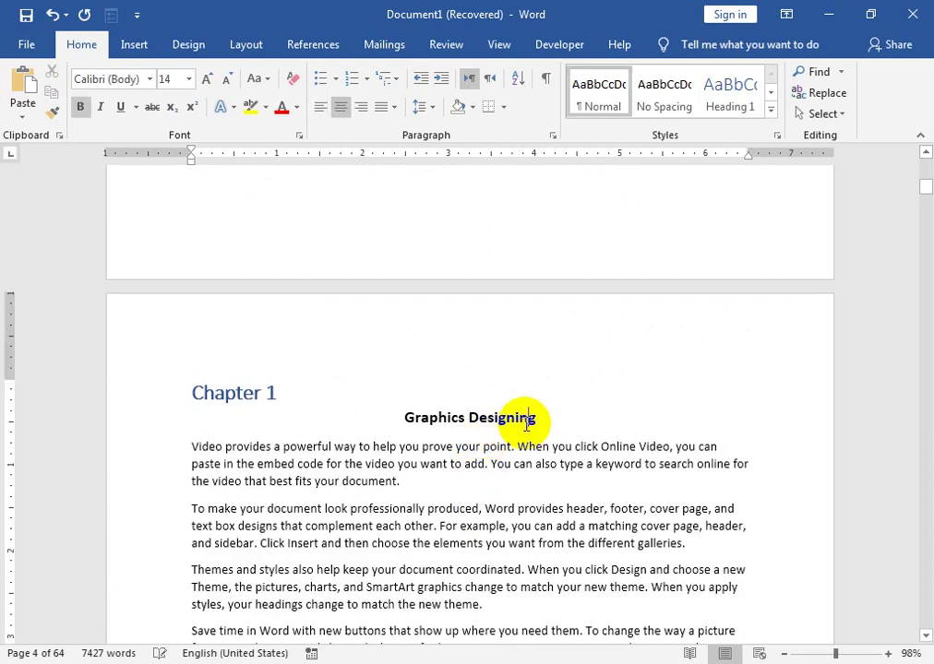
pyautogui.scroll(-10, 483, 590)
pyautogui.scroll(-4, 483, 588)
pyautogui.scroll(-3, 493, 588)
pyautogui.click(475, 635)
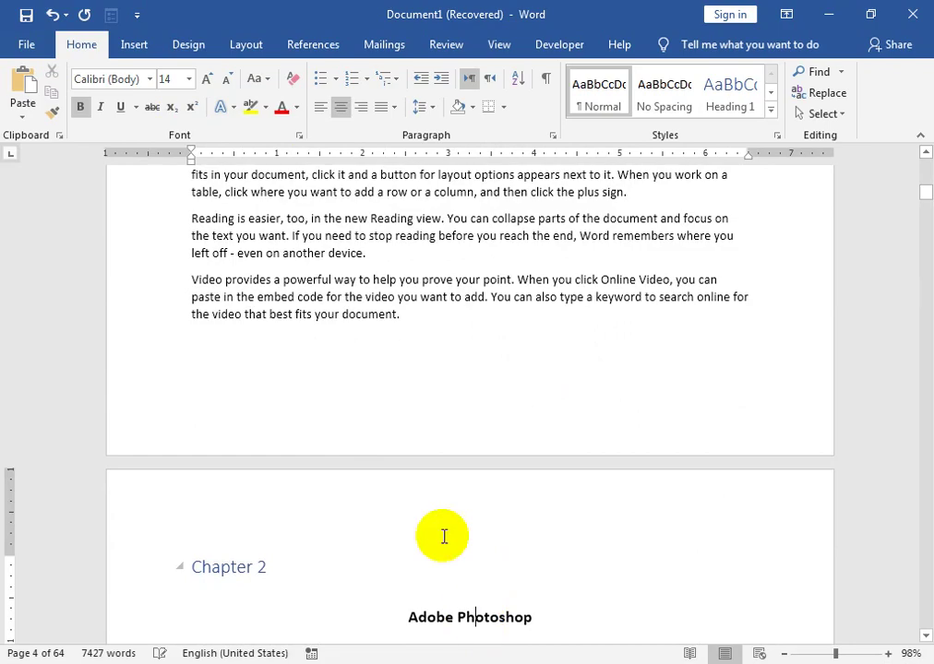
pyautogui.scroll(-3, 631, 494)
pyautogui.scroll(-4, 573, 484)
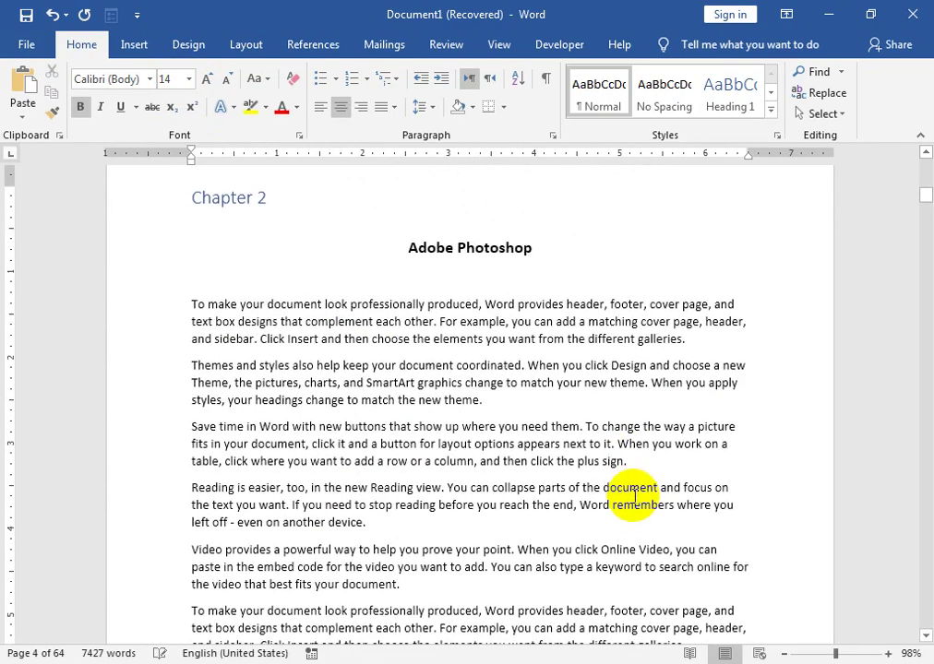
pyautogui.scroll(-3, 499, 429)
pyautogui.scroll(-3, 499, 434)
pyautogui.scroll(-3, 498, 452)
pyautogui.scroll(-1, 496, 470)
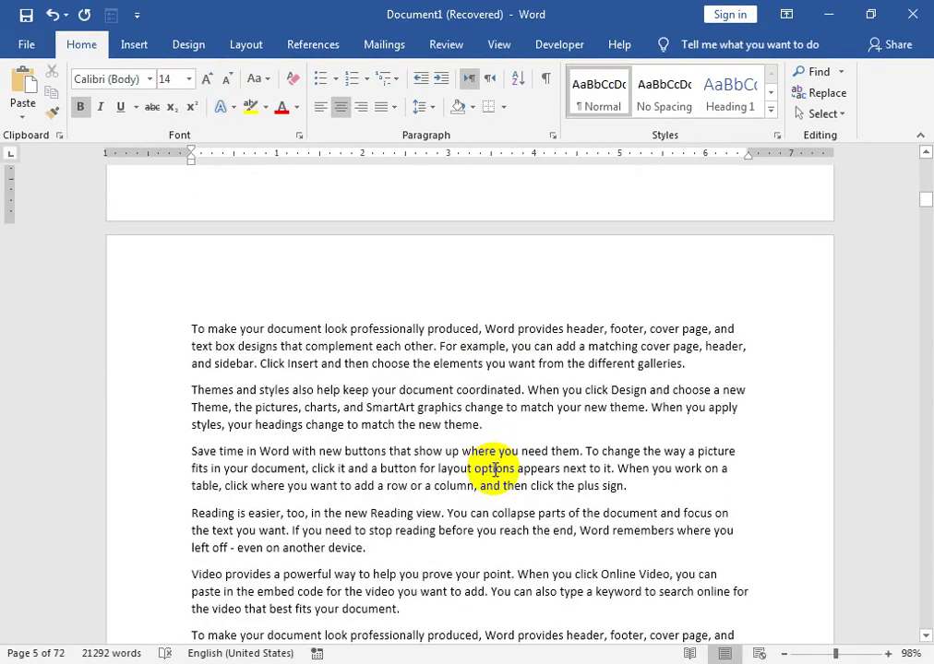
# Step: Add 'Chapter 3' and 'Corel Draw' lines above the 'Reading is easier' paragraph
pyautogui.click(191, 513)
pyautogui.press('Return')
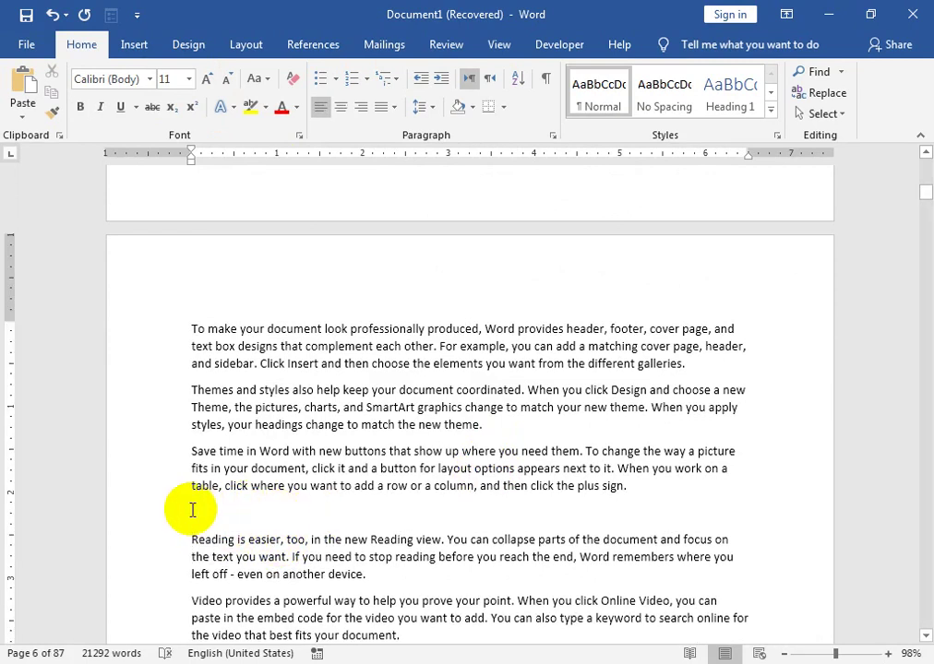
pyautogui.write('c')
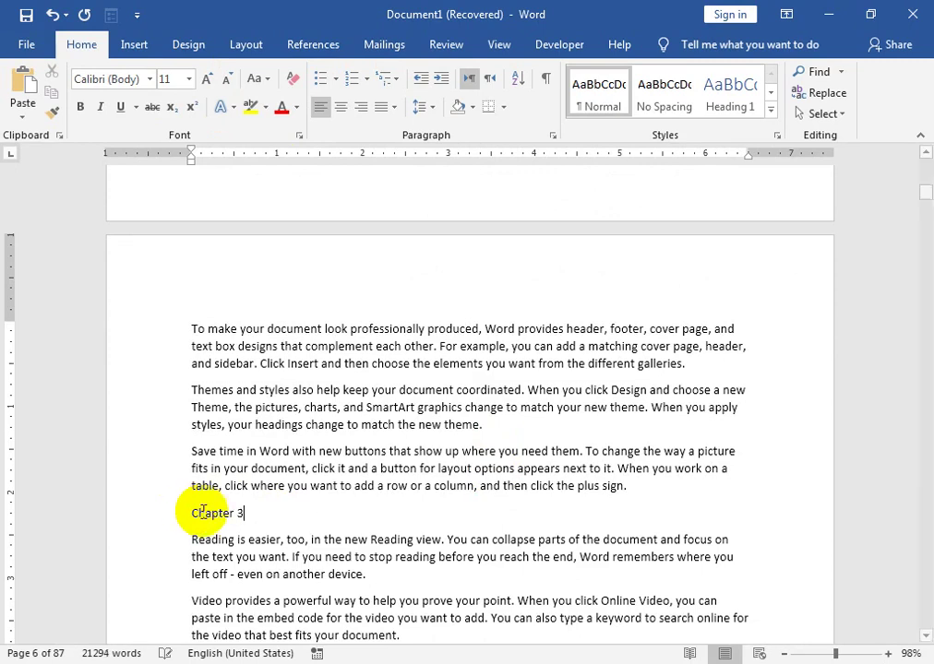
pyautogui.moveTo(245, 515); pyautogui.dragTo(206, 513)
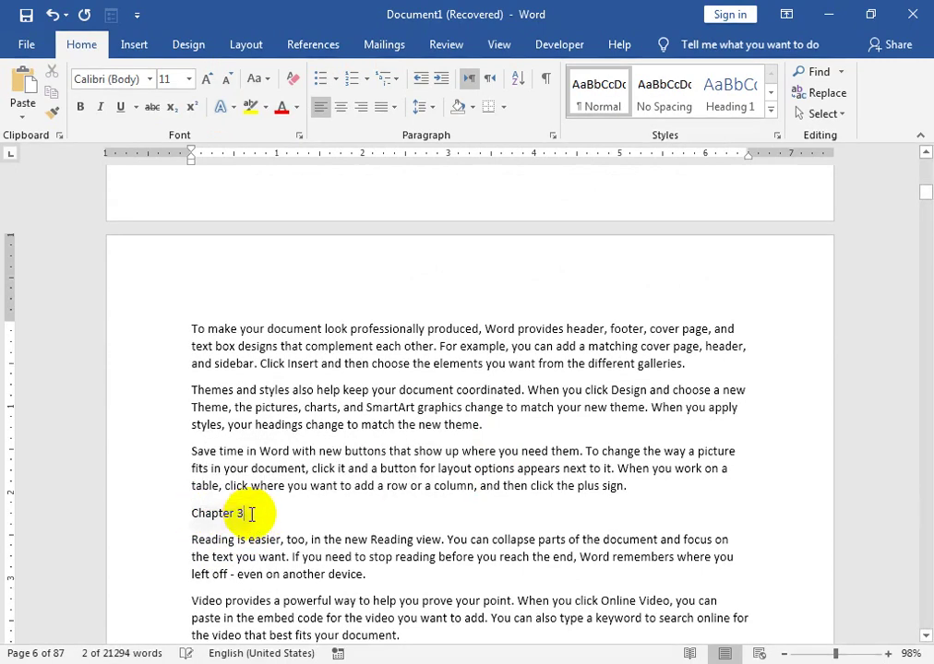
pyautogui.press('Return')
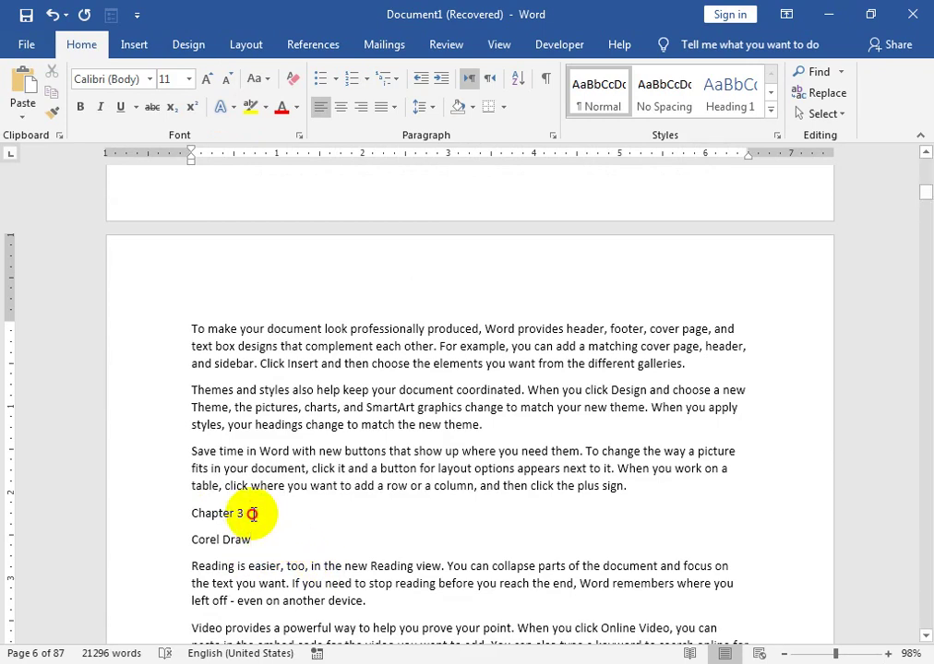
pyautogui.moveTo(252, 514); pyautogui.dragTo(192, 517)
# Step: Remove the bold from 'Chapter 3' and make it a Level 1 contents entry
pyautogui.click(80, 108)
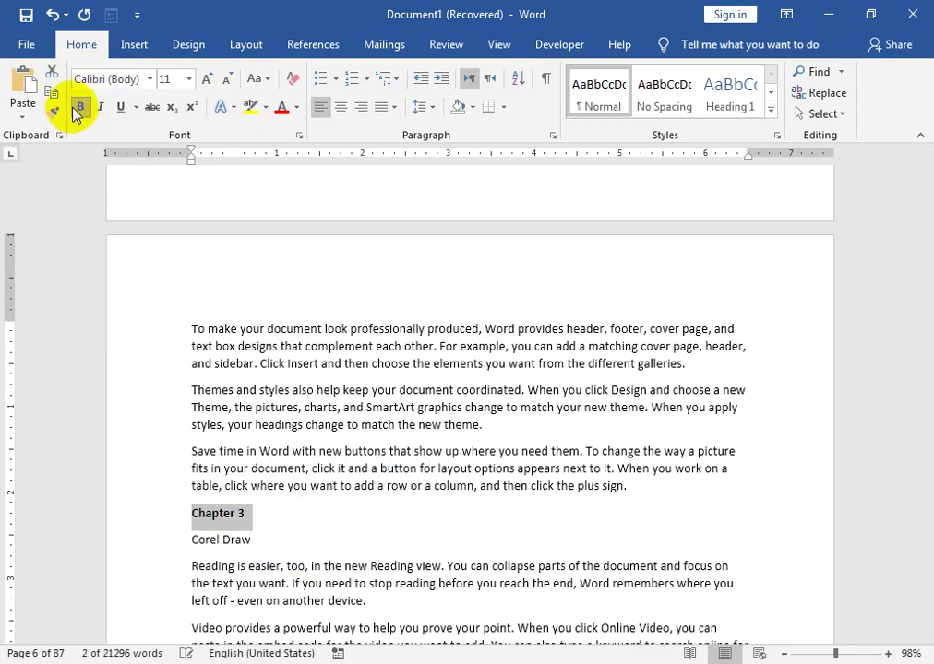
pyautogui.click(80, 108)
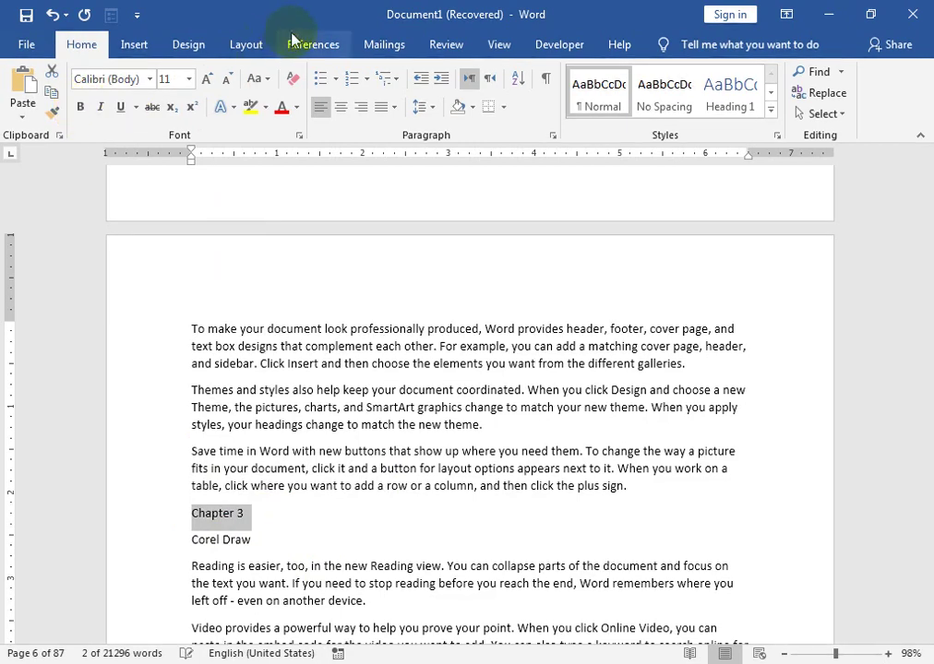
pyautogui.click(312, 46)
pyautogui.click(102, 72)
pyautogui.click(108, 119)
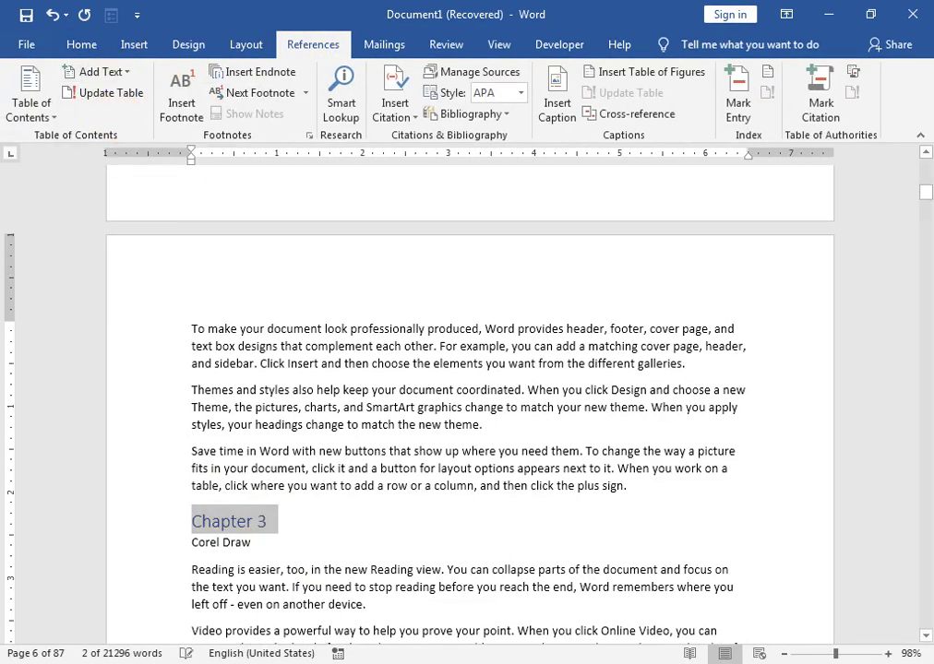
# Step: Make the 'Corel Draw' line centred, bold and 14 pt
pyautogui.tripleClick(221, 544)
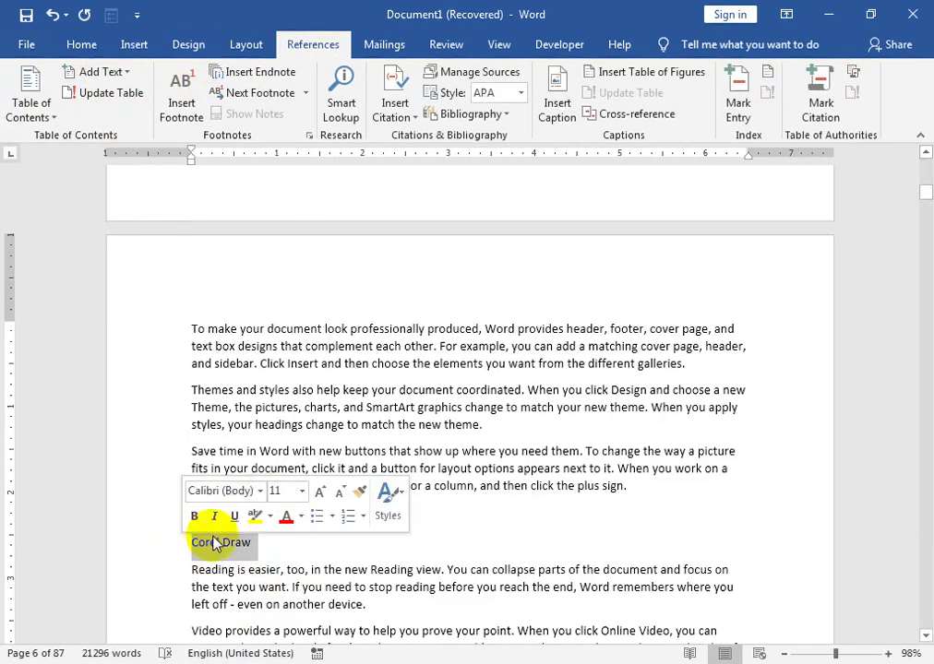
pyautogui.click(83, 47)
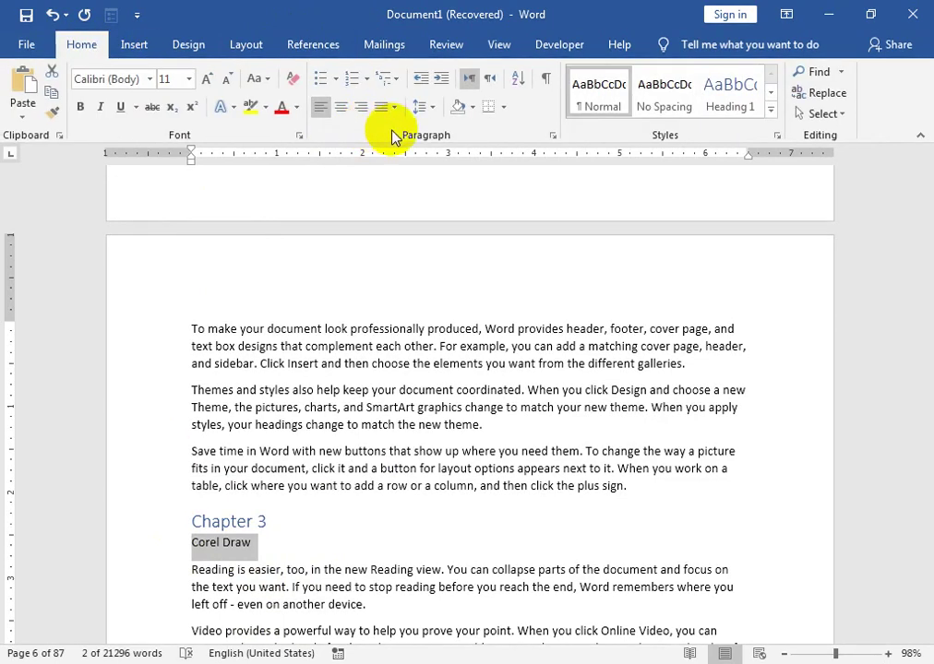
pyautogui.click(338, 109)
pyautogui.click(80, 107)
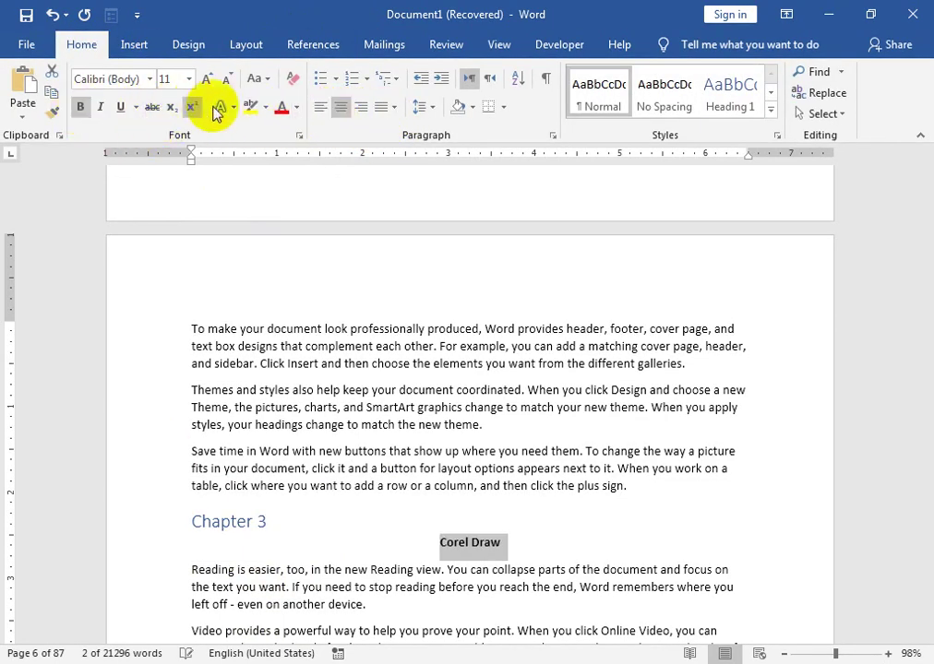
pyautogui.click(207, 80)
pyautogui.click(207, 81)
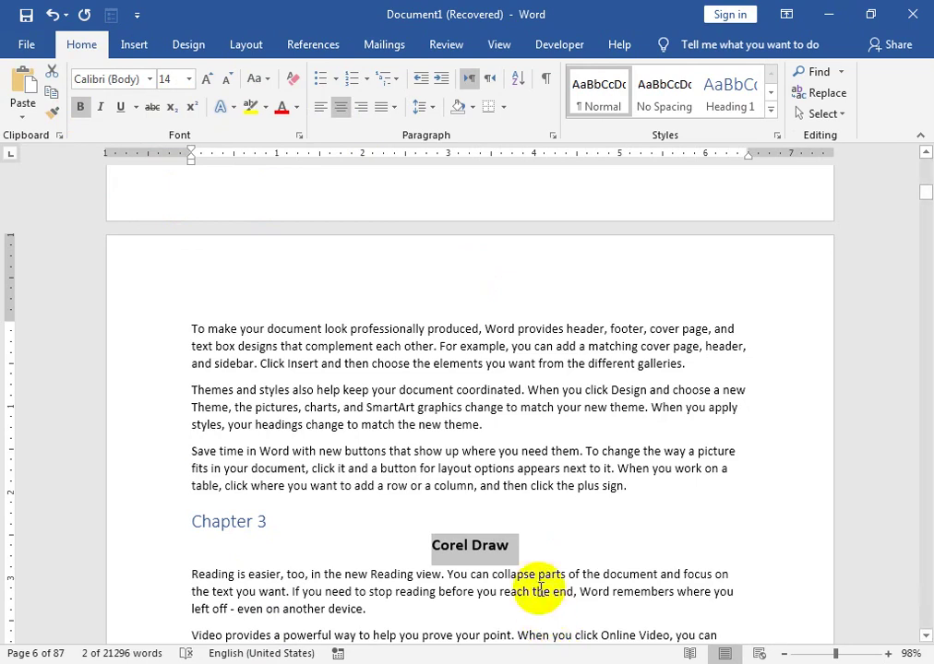
pyautogui.click(528, 548)
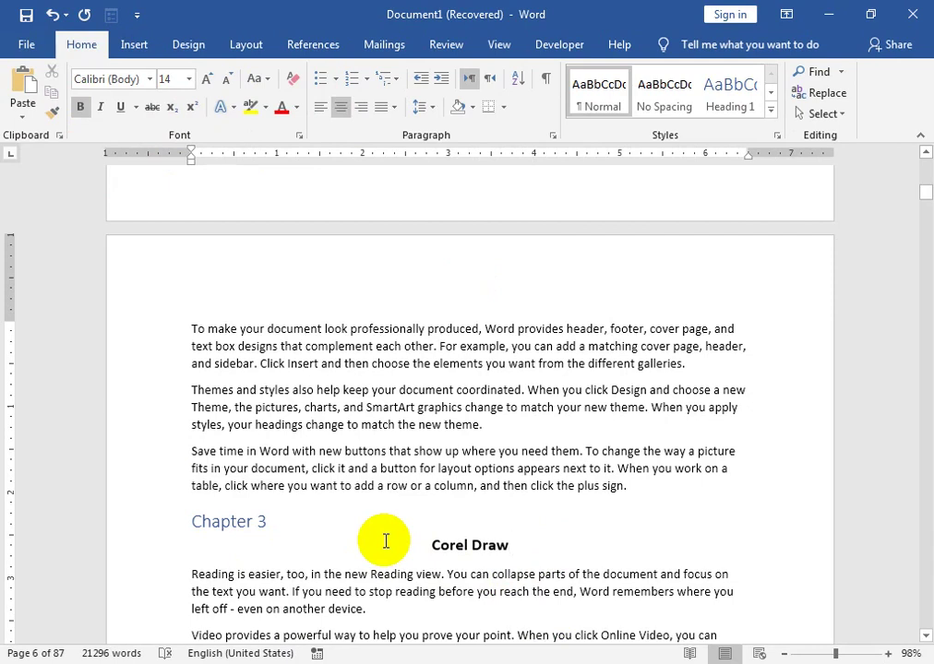
# Step: Scroll down through the chapters to the Chapter 10 'WordPress' page
pyautogui.scroll(-2, 386, 541)
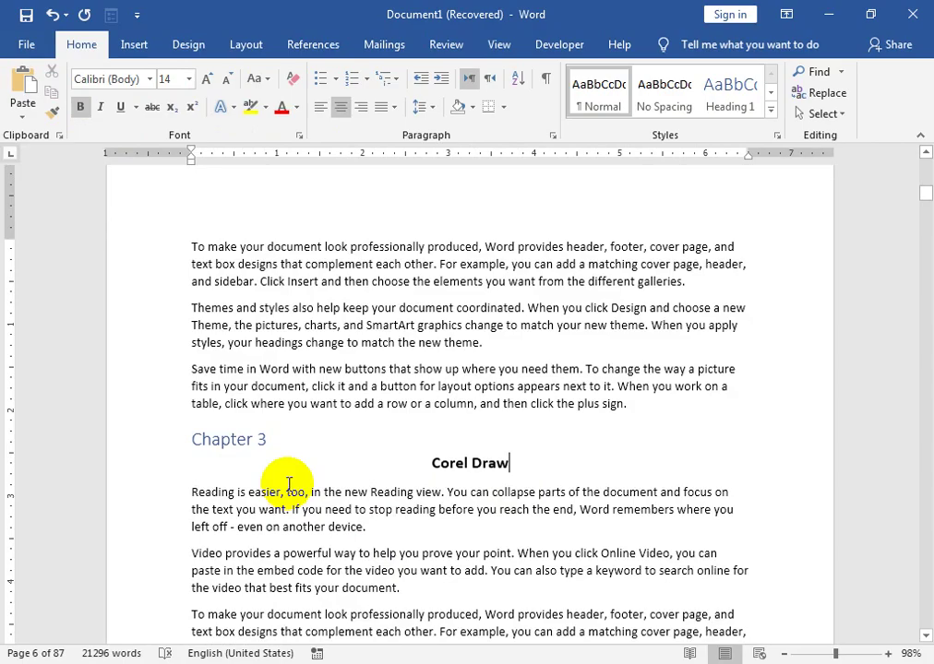
pyautogui.scroll(-3, 289, 484)
pyautogui.scroll(-2, 297, 533)
pyautogui.scroll(-4, 295, 427)
pyautogui.scroll(-2, 298, 435)
pyautogui.scroll(-4, 300, 436)
pyautogui.scroll(-3, 300, 437)
pyautogui.scroll(-3, 300, 437)
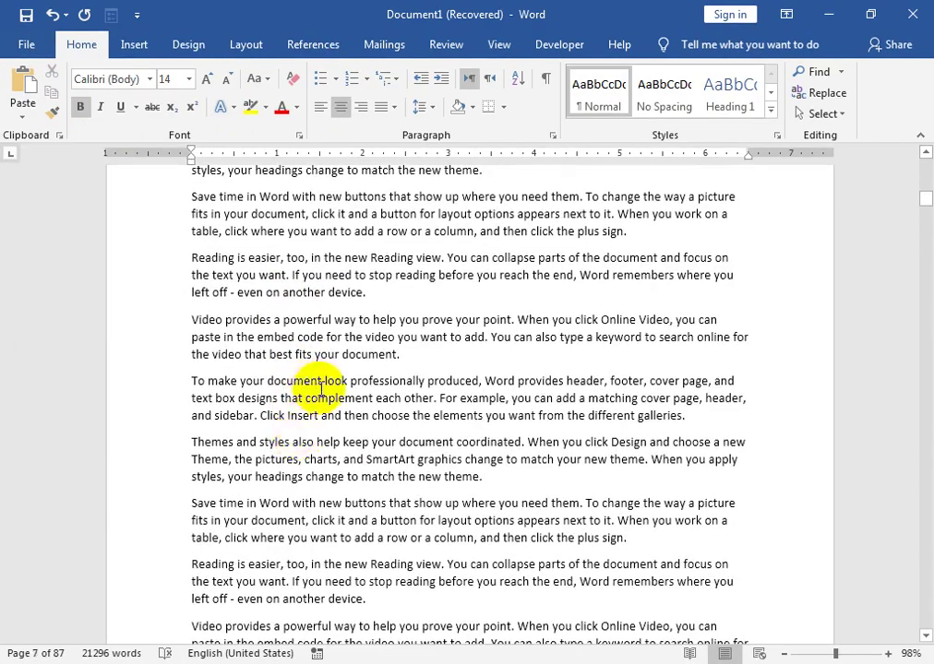
pyautogui.scroll(5, 320, 389)
pyautogui.scroll(3, 375, 431)
pyautogui.scroll(3, 377, 436)
pyautogui.scroll(4, 376, 435)
pyautogui.scroll(4, 377, 436)
pyautogui.scroll(3, 376, 438)
pyautogui.scroll(-4, 432, 448)
pyautogui.scroll(-4, 450, 456)
pyautogui.scroll(-3, 452, 469)
pyautogui.scroll(-3, 445, 461)
pyautogui.scroll(-2, 448, 469)
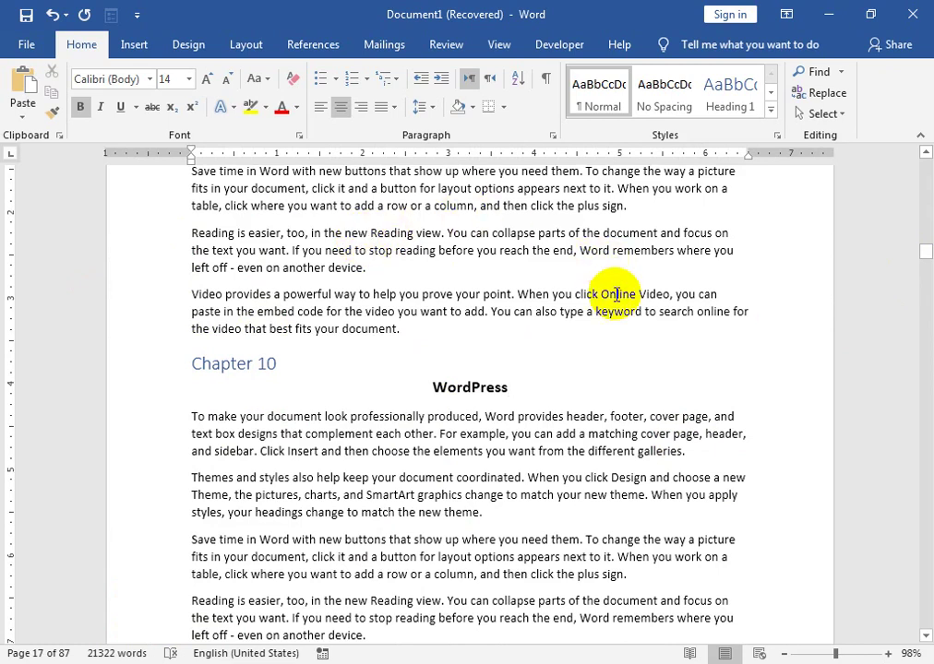
# Step: In Page Setup, choose Mirror margins and set top, bottom, inside and outside margins to 0.7 inch
pyautogui.click(242, 44)
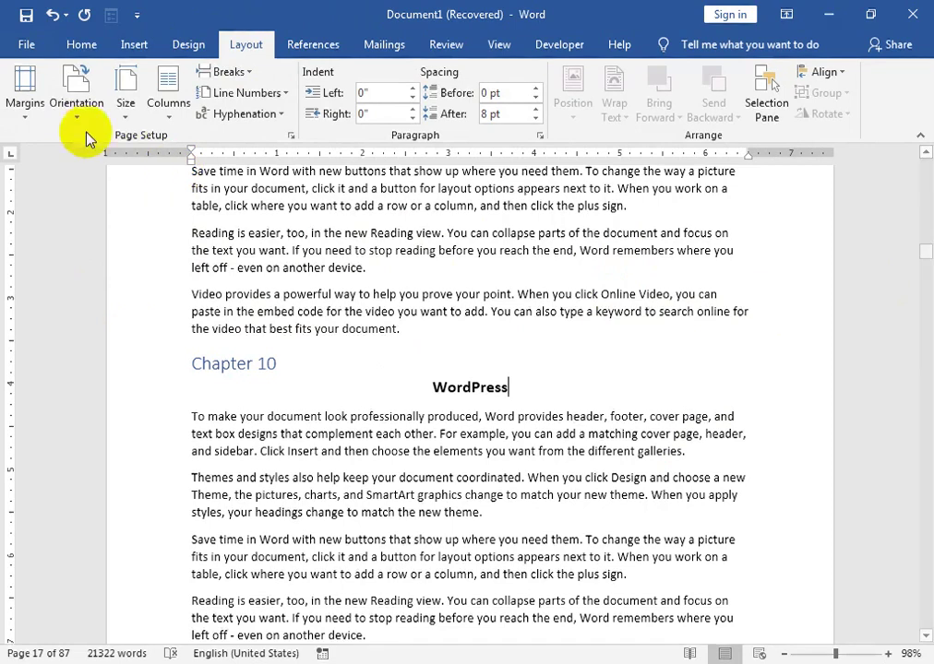
pyautogui.click(31, 122)
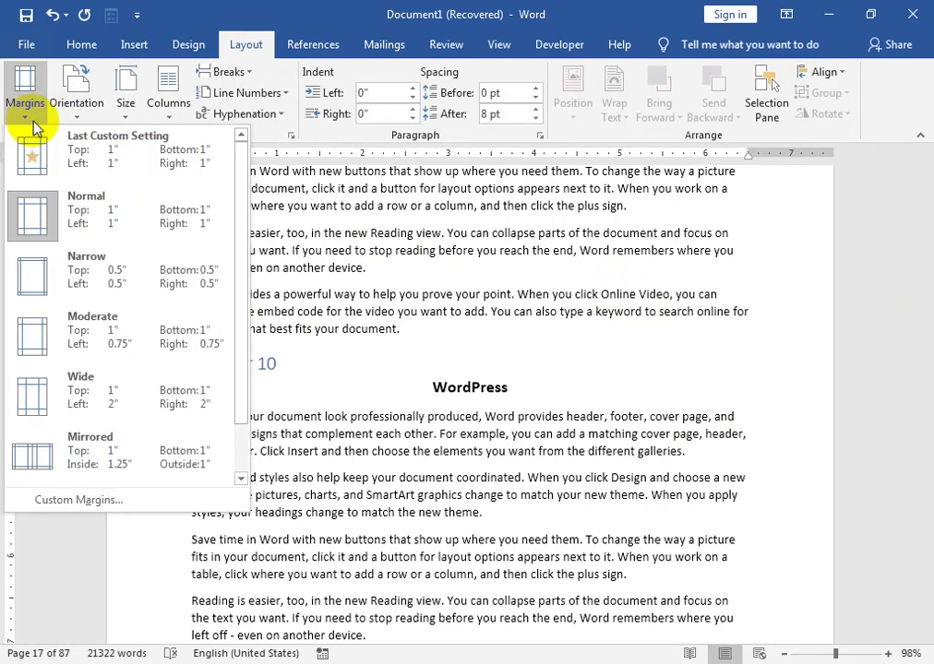
pyautogui.click(52, 511)
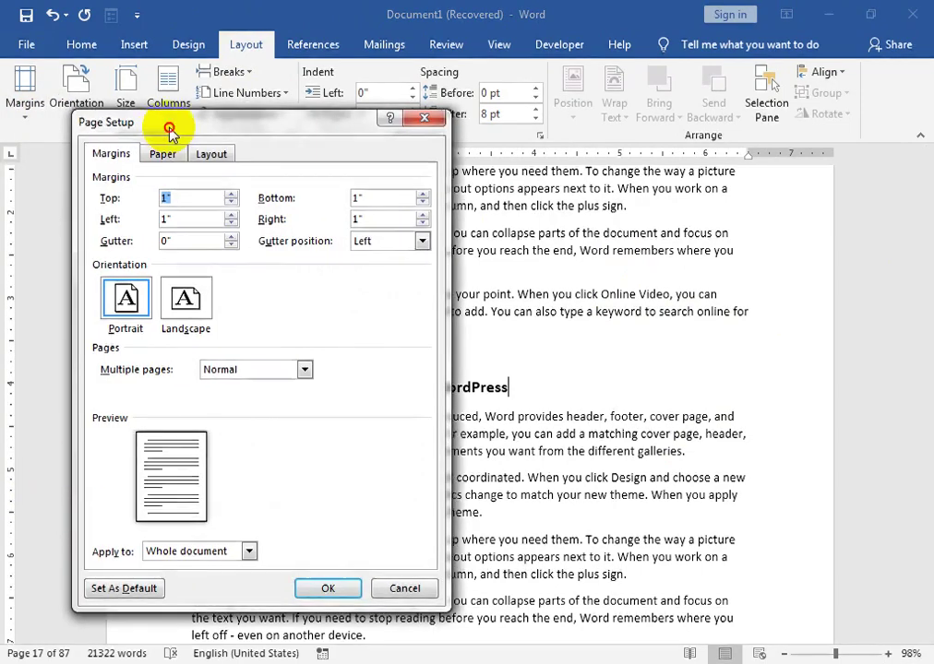
pyautogui.moveTo(124, 127); pyautogui.dragTo(324, 210)
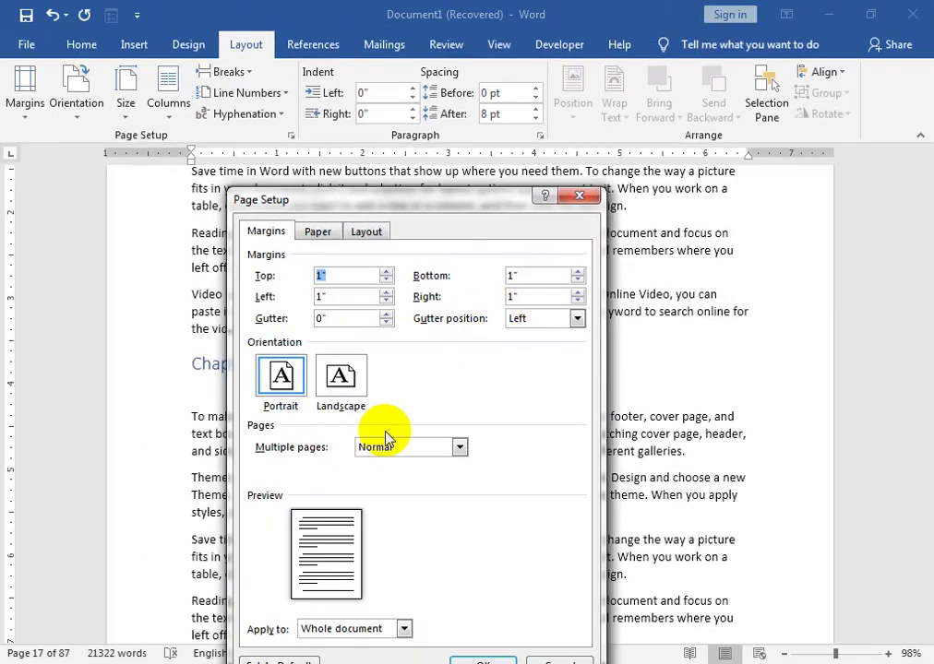
pyautogui.click(461, 447)
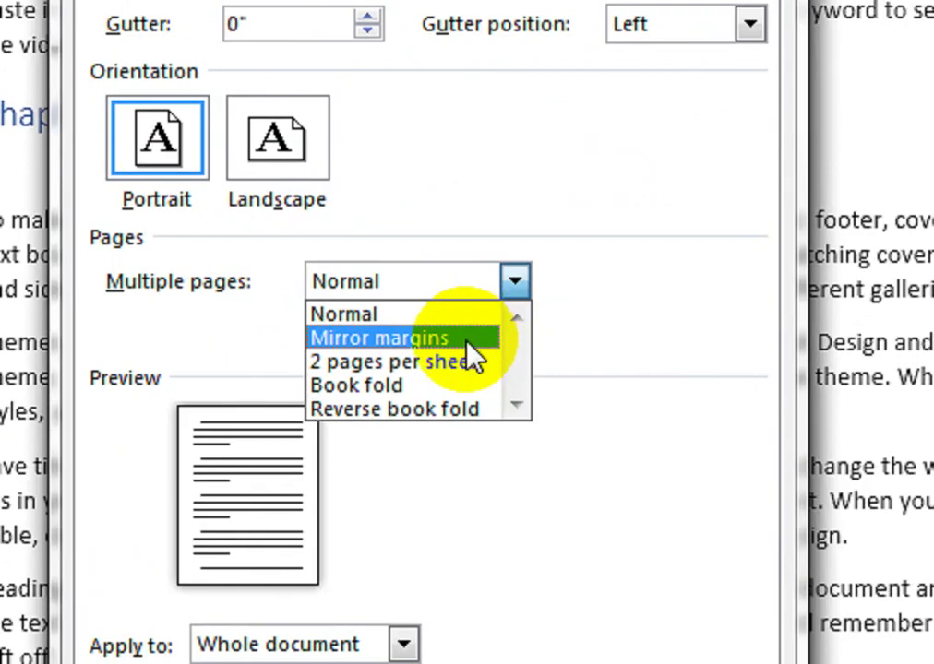
pyautogui.click(432, 476)
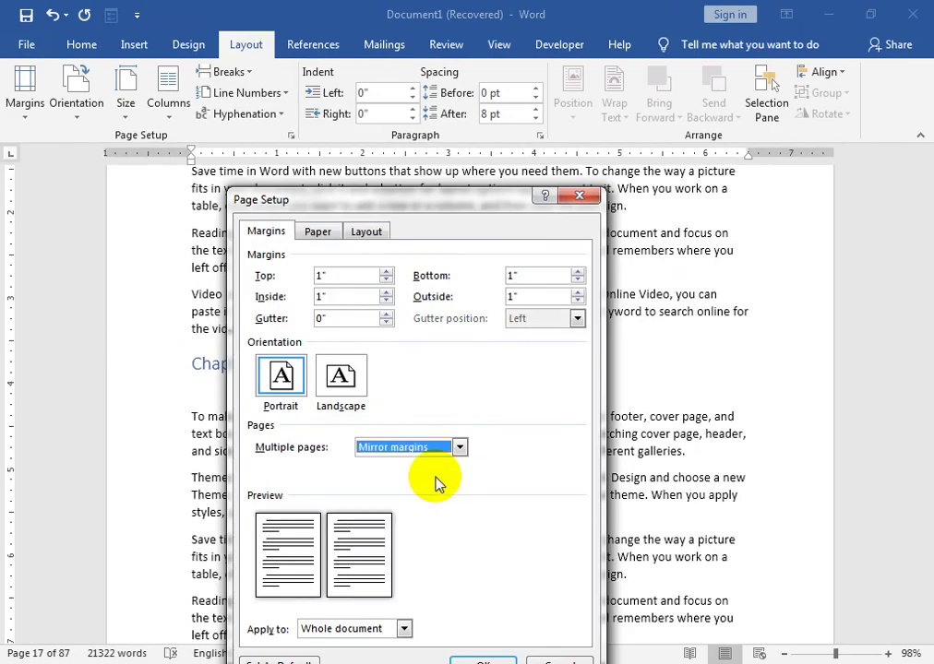
pyautogui.doubleClick(369, 277)
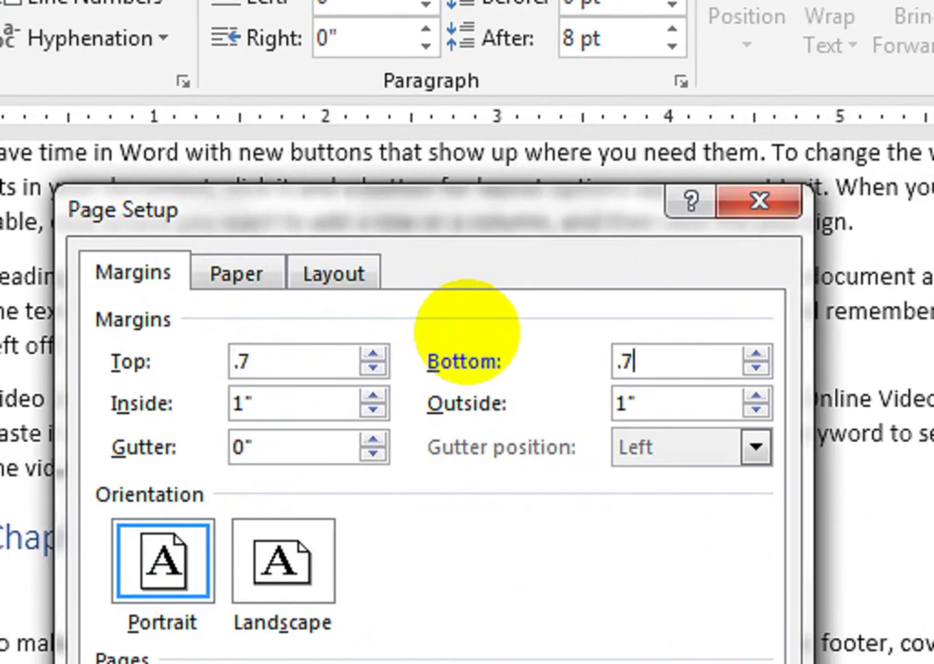
pyautogui.write('.7')
pyautogui.press('Tab')
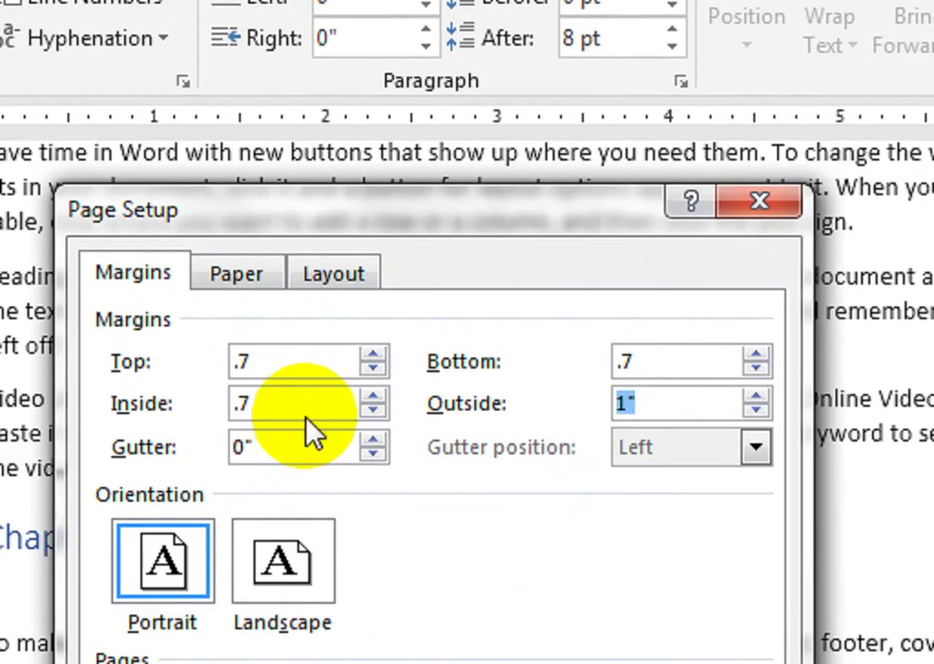
pyautogui.write('.7')
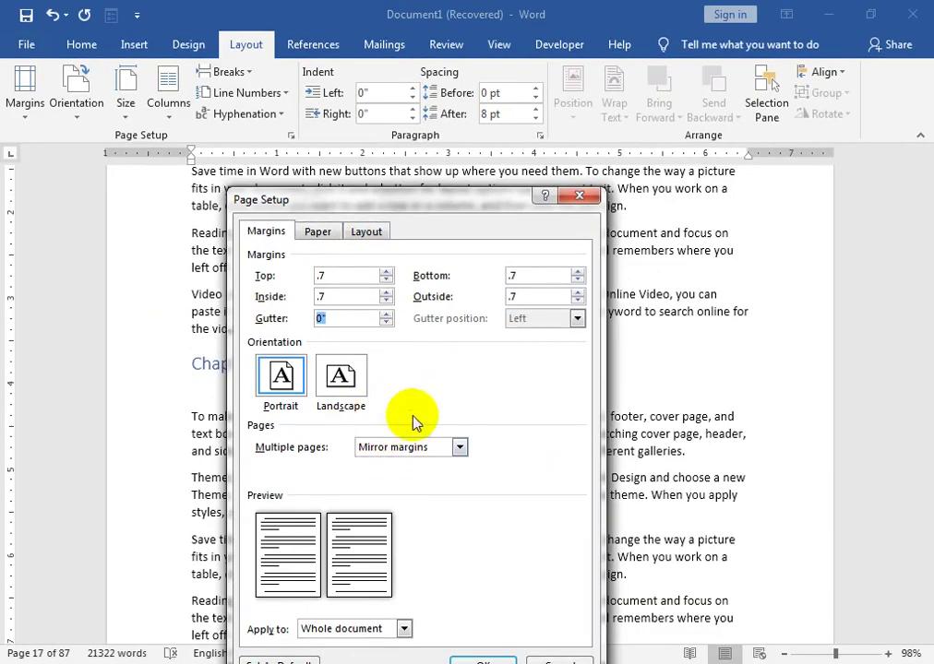
pyautogui.click(332, 236)
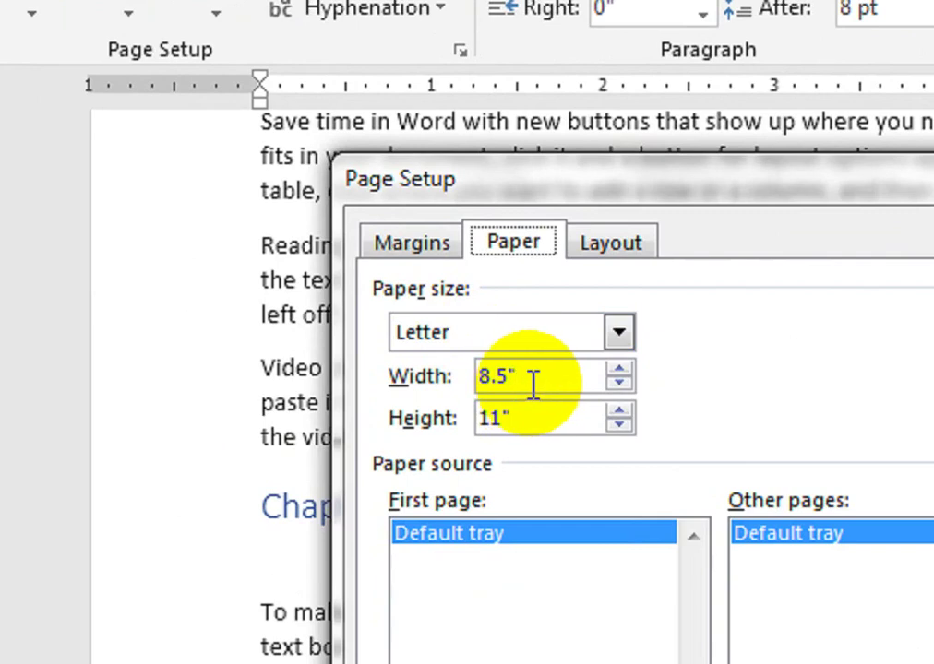
# Step: Set the paper width to 5.25 and height to 8 inches and apply the page size
pyautogui.moveTo(324, 300); pyautogui.dragTo(285, 298)
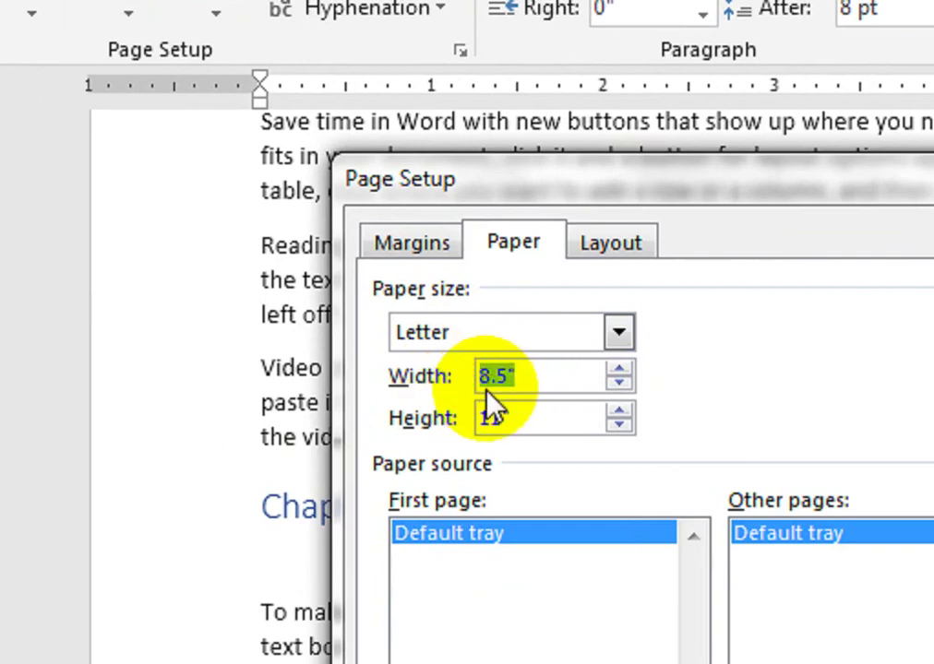
pyautogui.write('5.')
pyautogui.write('8.')
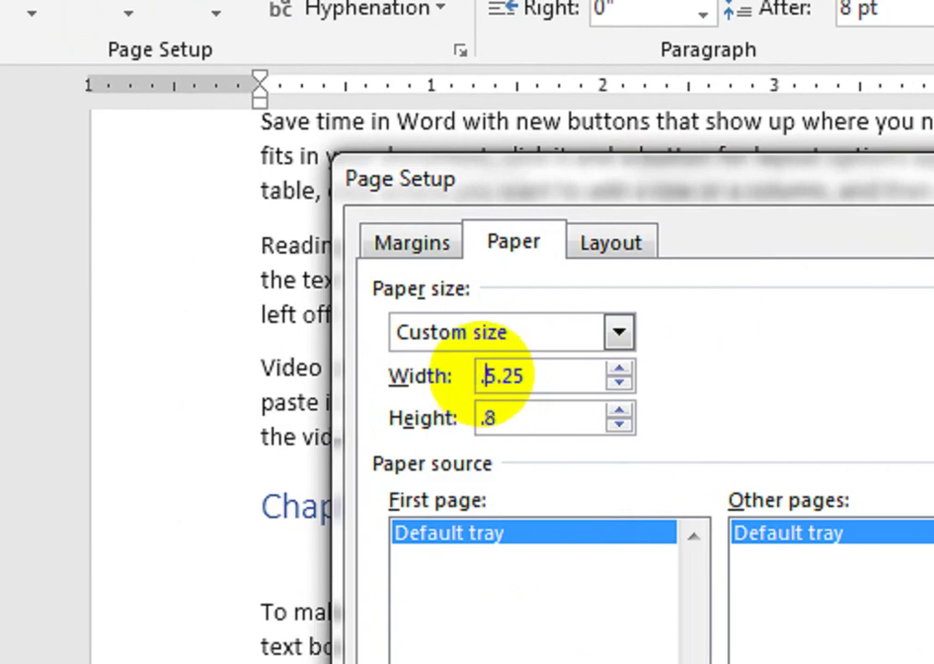
pyautogui.press('Home')
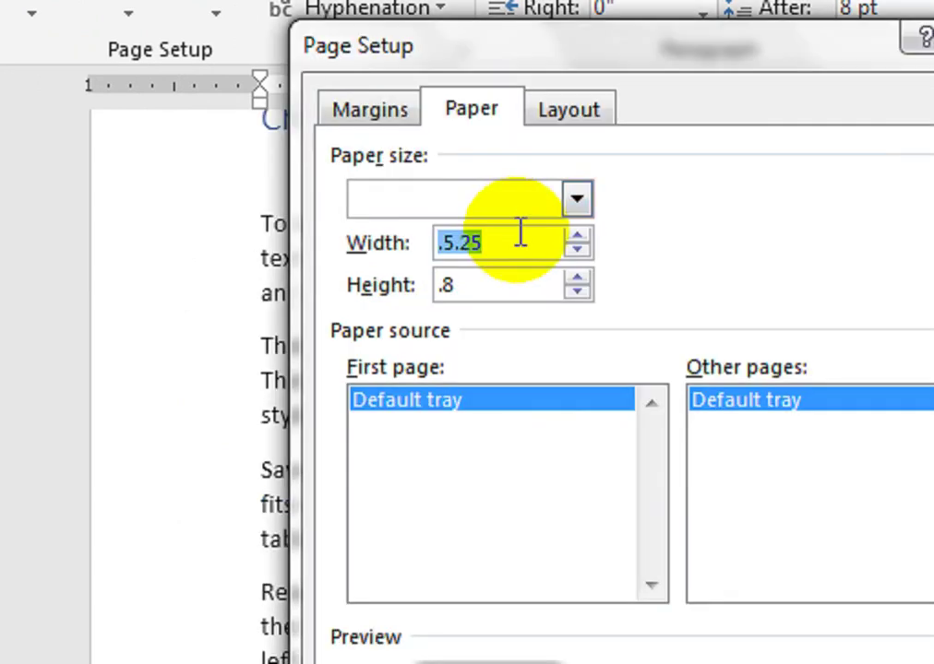
pyautogui.click(477, 243)
pyautogui.click(440, 242)
pyautogui.press('Delete')
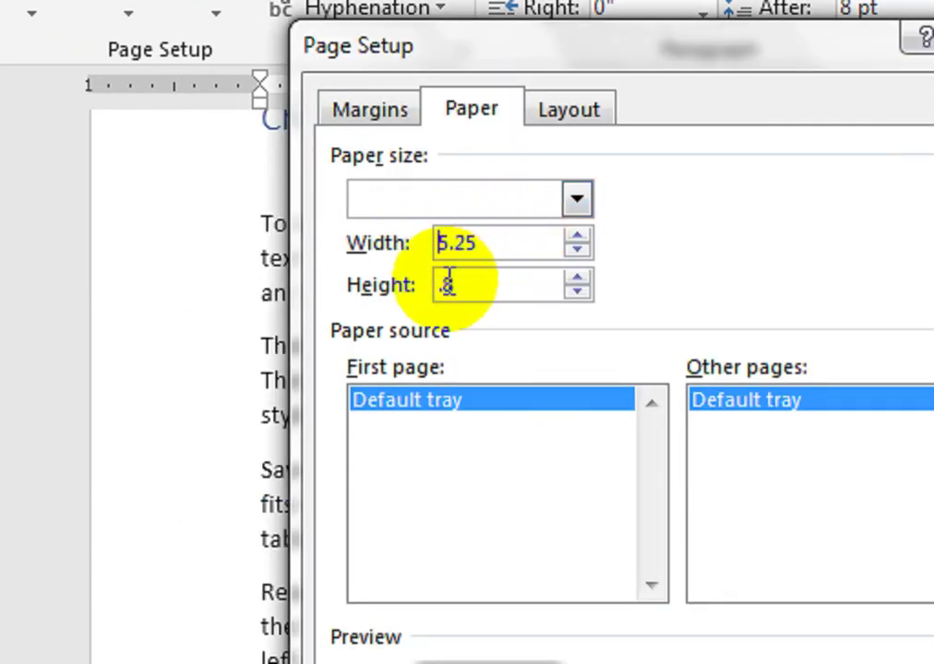
pyautogui.click(444, 286)
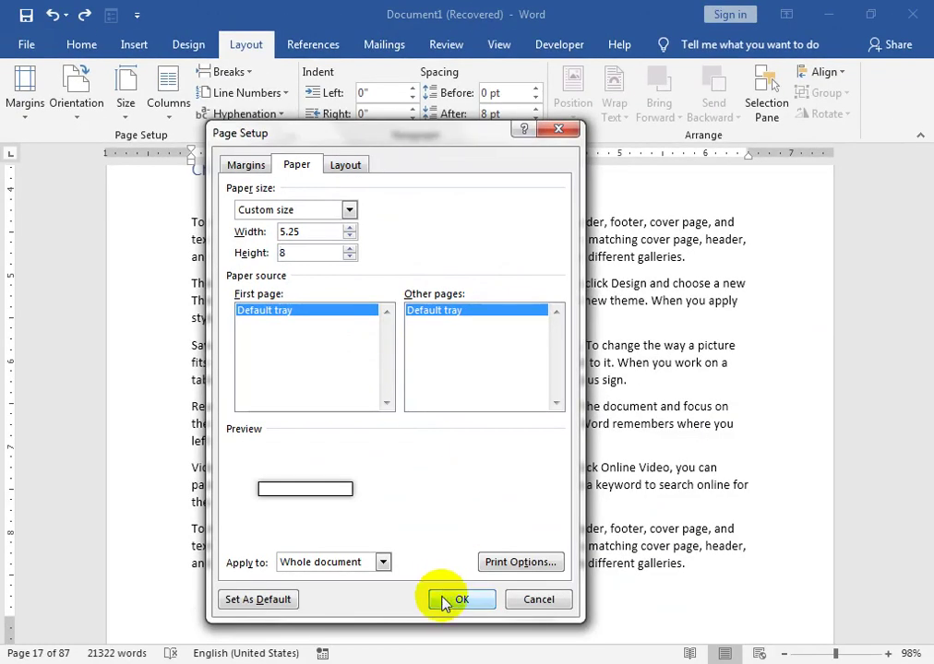
pyautogui.click(444, 599)
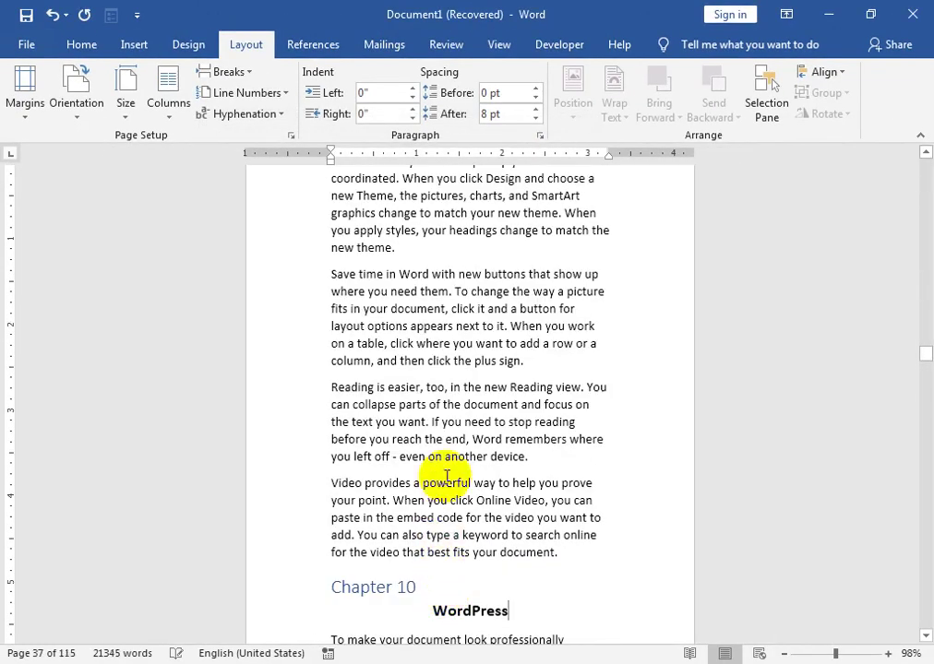
# Step: Switch to Multiple Pages view and scroll to the Chapter 9 pages
pyautogui.moveTo(927, 282)
pyautogui.mouseDown()
pyautogui.moveTo(923, 172)
pyautogui.moveTo(927, 184)
pyautogui.moveTo(919, 183)
pyautogui.mouseUp()
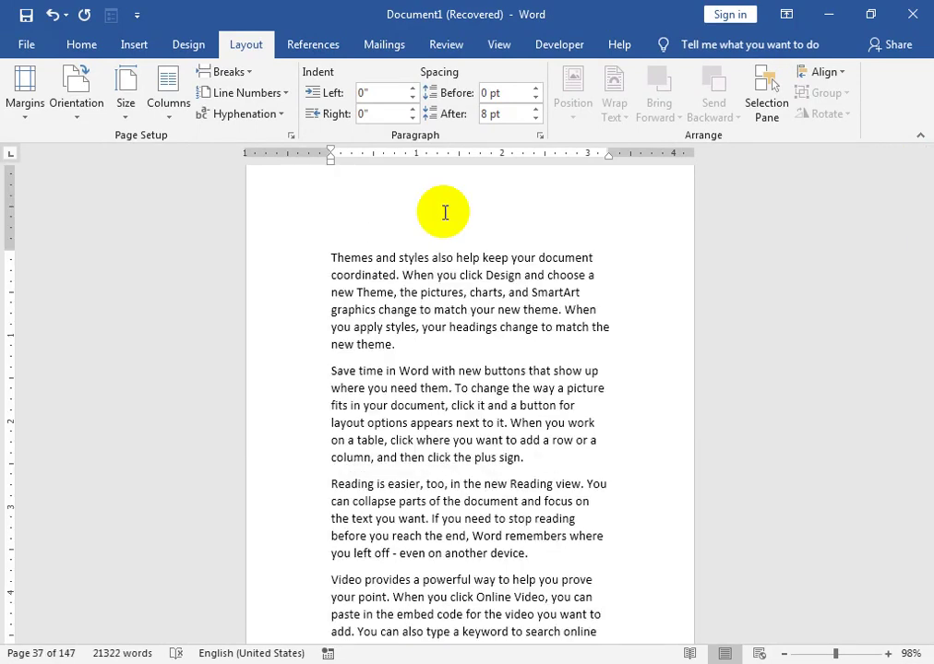
pyautogui.click(497, 44)
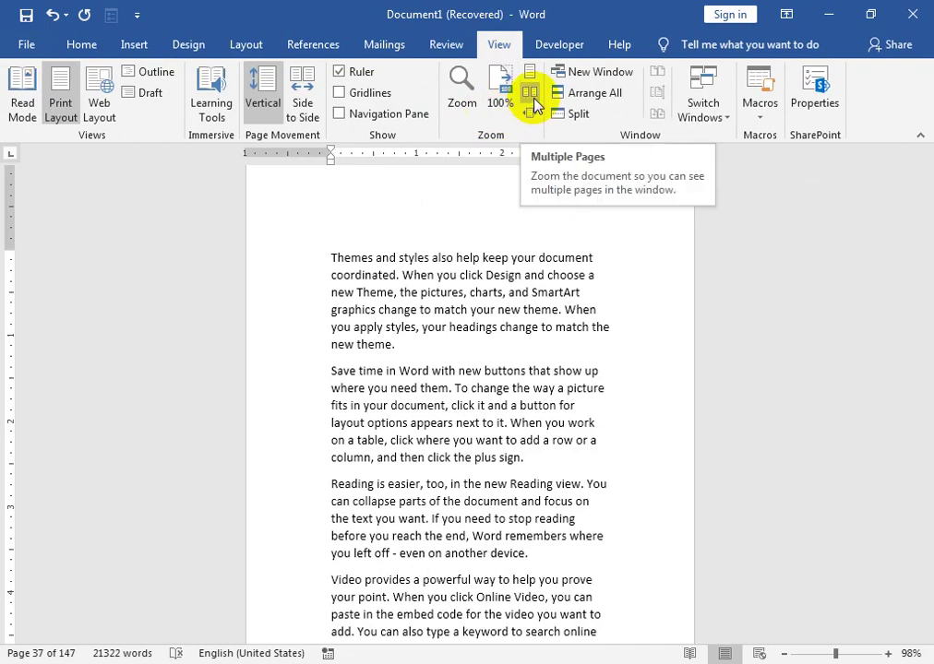
pyautogui.click(533, 104)
pyautogui.scroll(2, 606, 306)
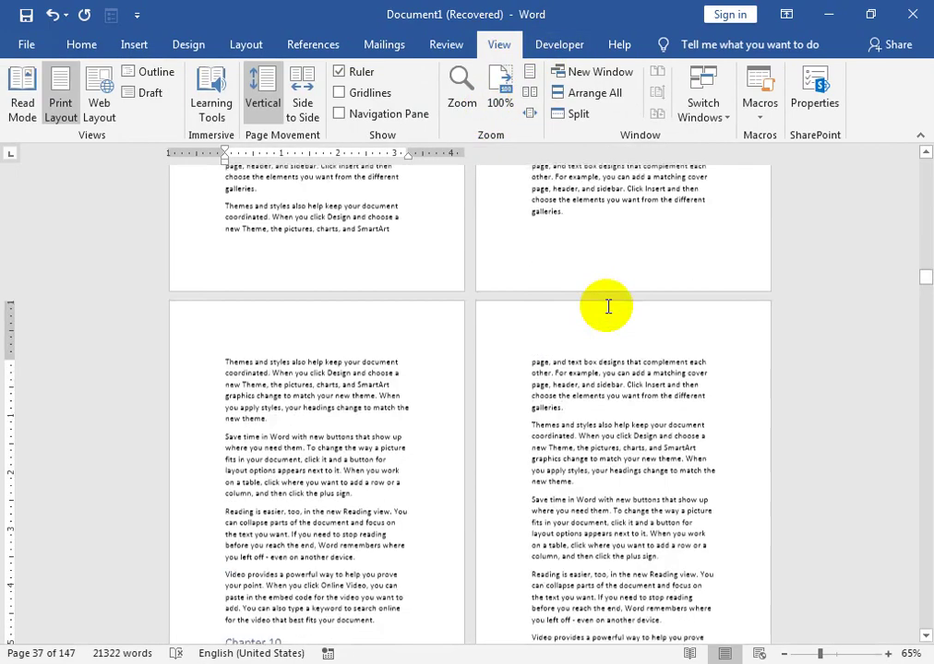
pyautogui.scroll(2, 609, 307)
pyautogui.click(604, 379)
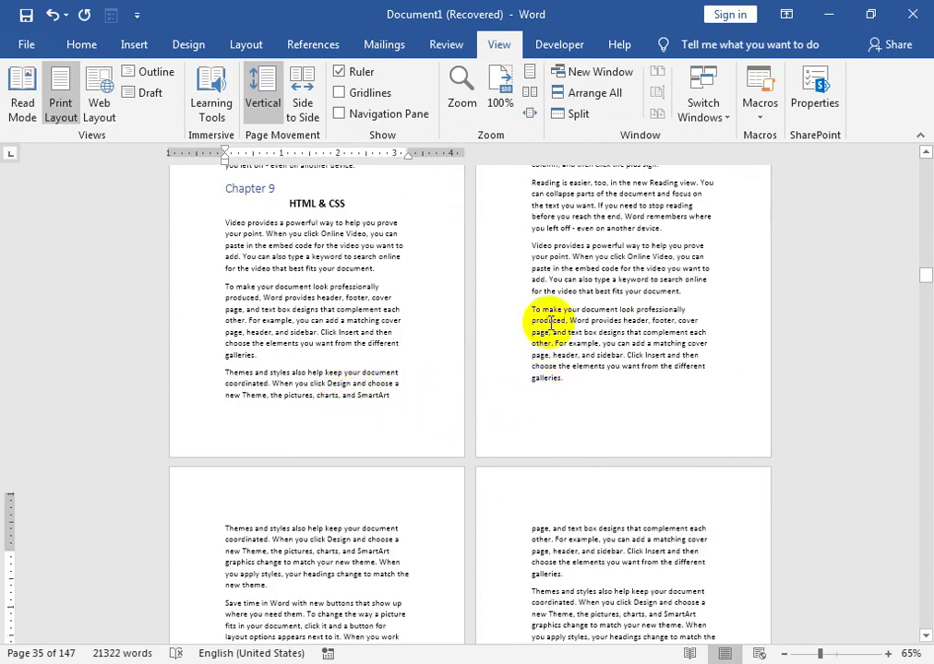
pyautogui.scroll(3, 548, 323)
pyautogui.scroll(1, 551, 323)
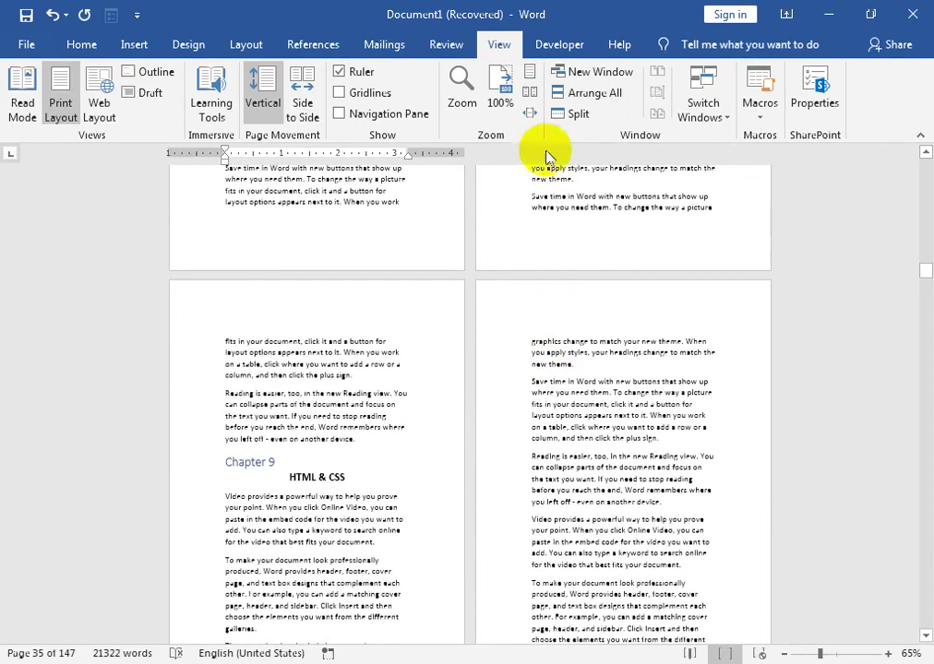
# Step: Set the WordPress paragraph's line spacing to Exactly 14 pt in the Paragraph dialog
pyautogui.click(83, 46)
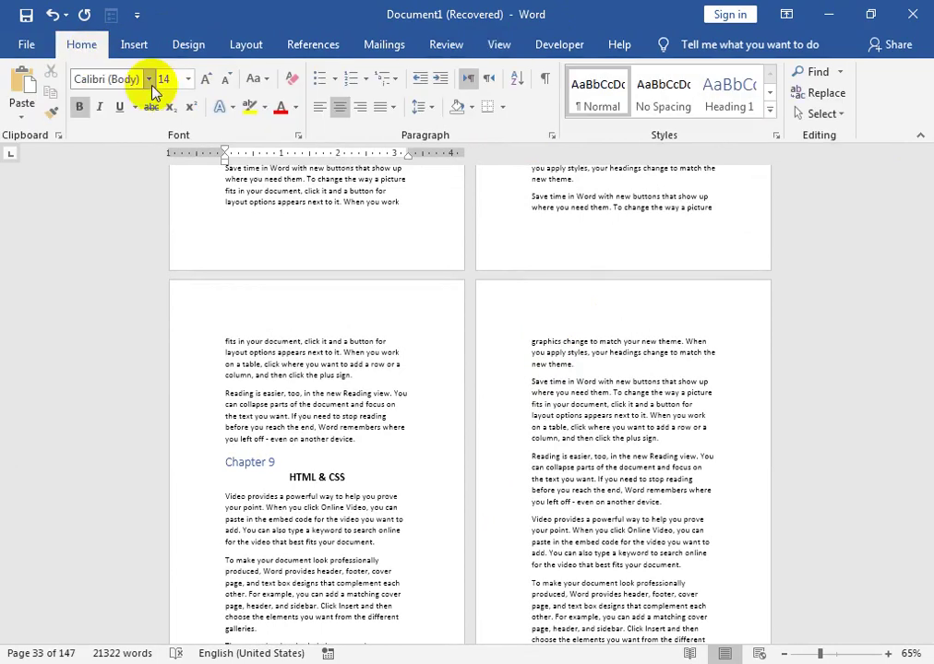
pyautogui.click(423, 107)
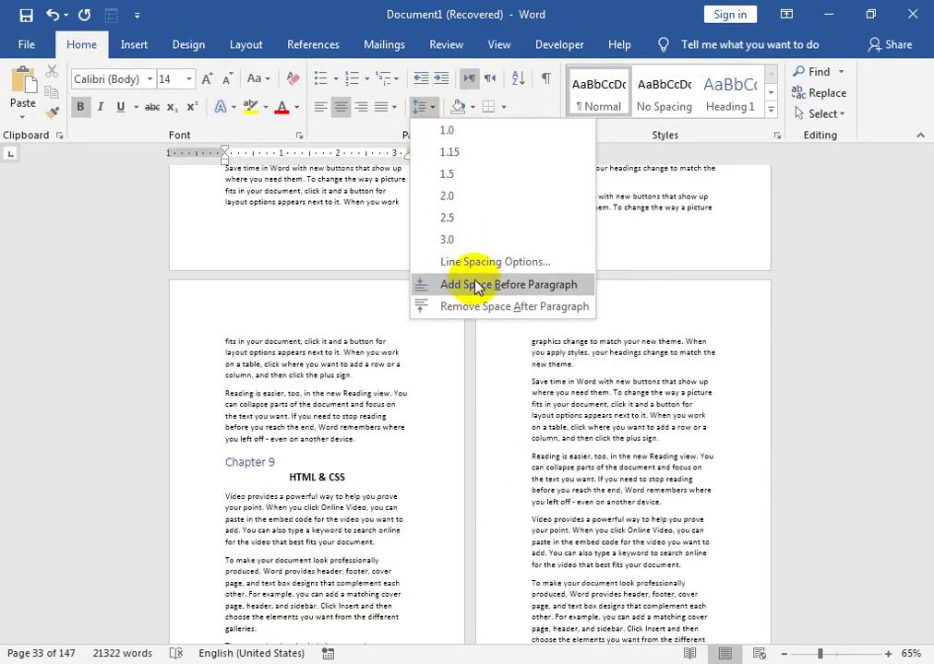
pyautogui.click(480, 263)
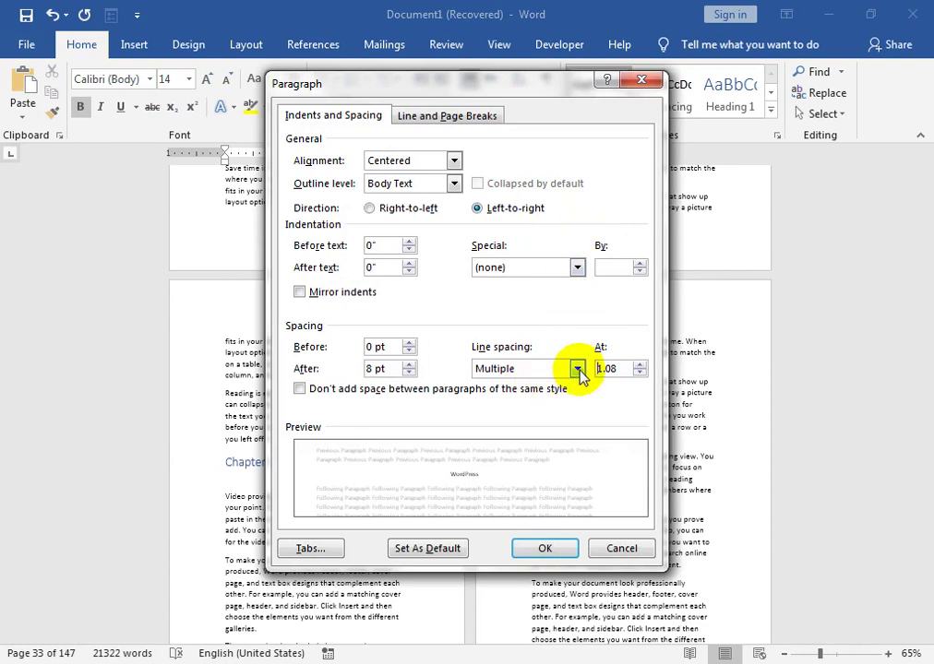
pyautogui.click(577, 368)
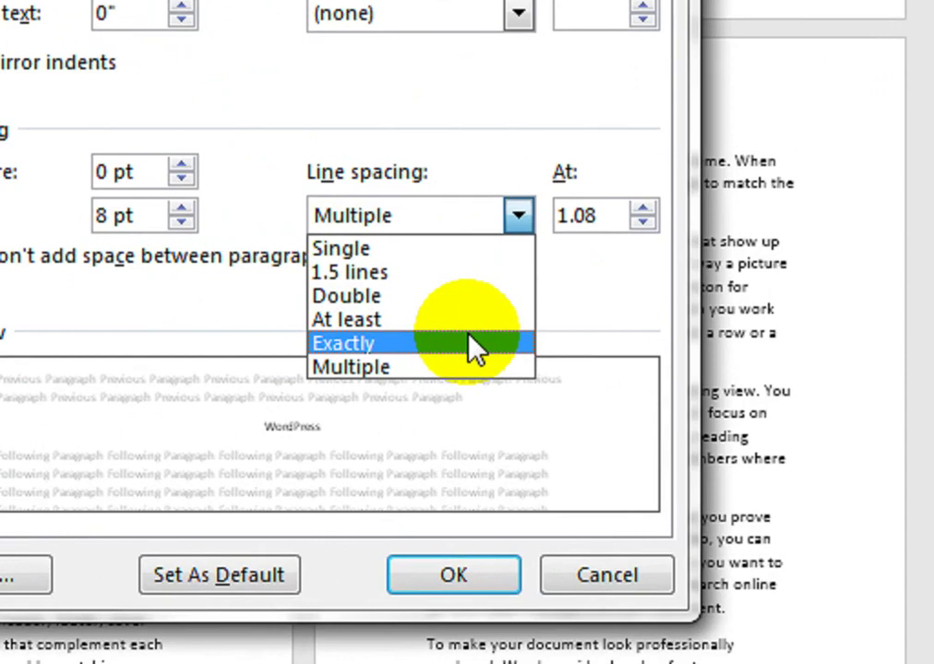
pyautogui.click(475, 349)
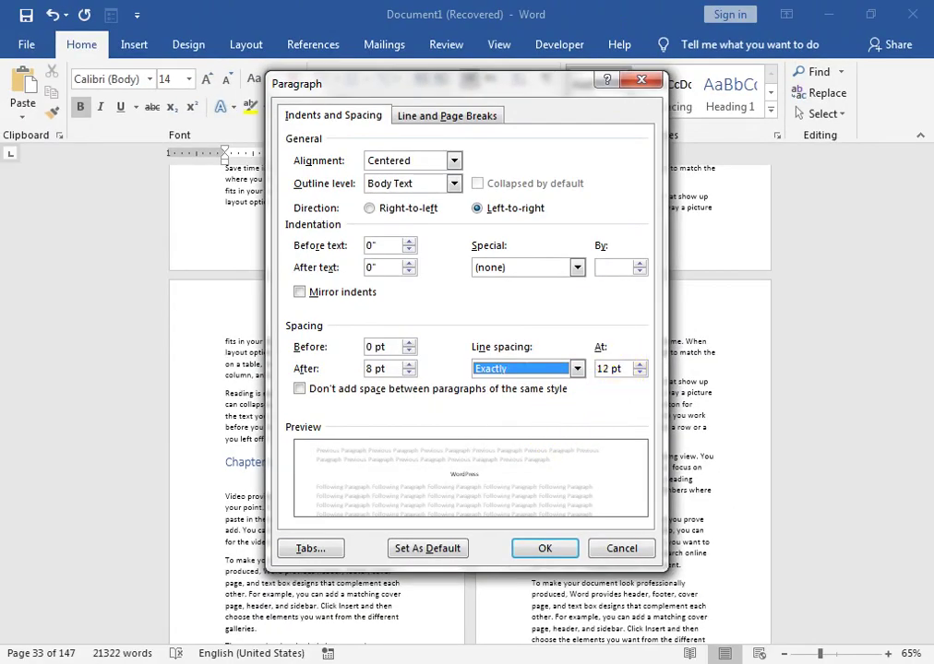
pyautogui.click(618, 368)
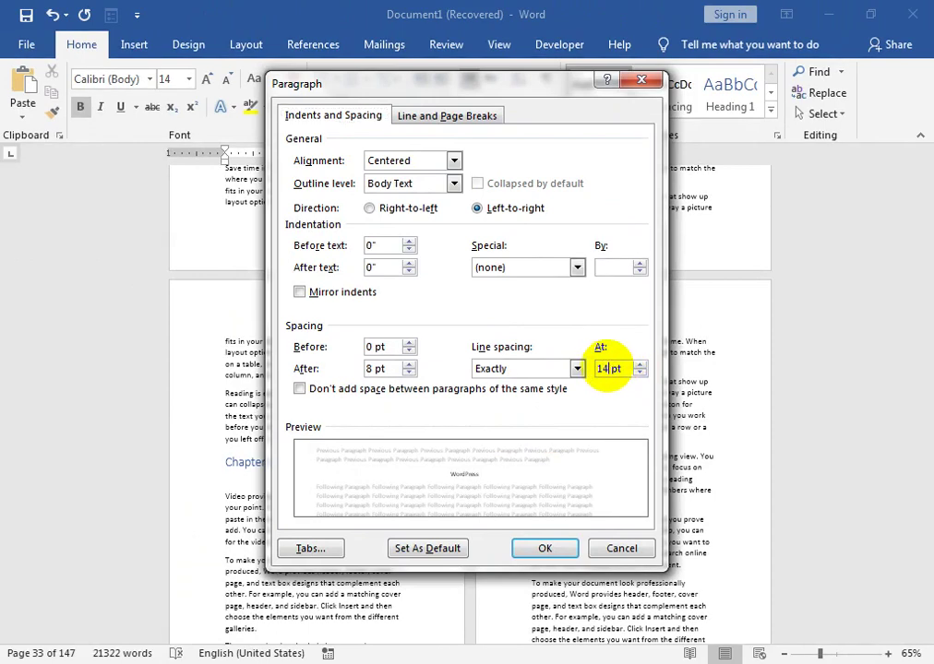
# Step: Turn off Widow/Orphan control, turn on Keep with next and Keep lines together, and apply
pyautogui.click(476, 118)
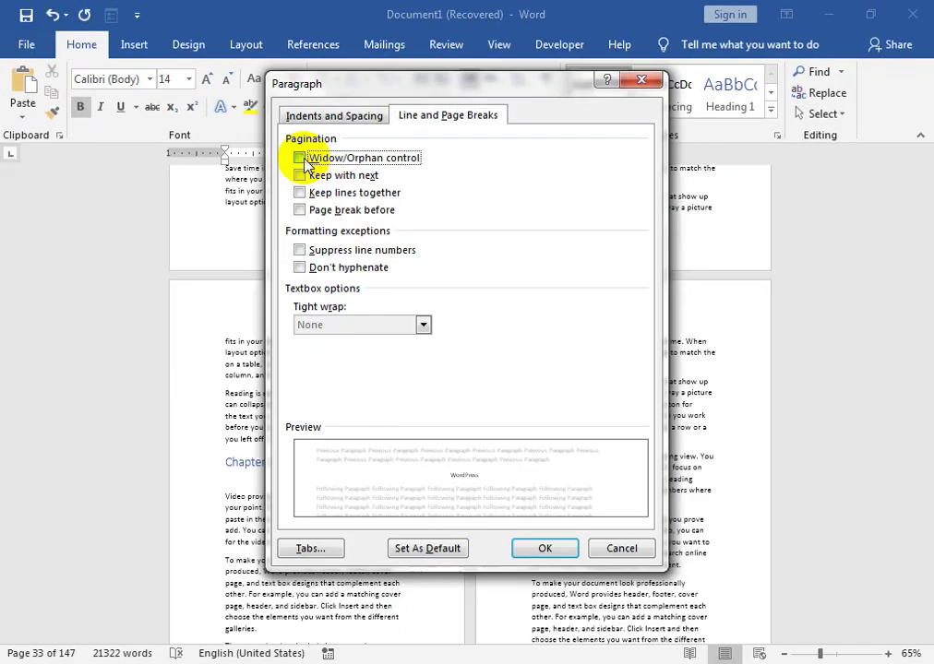
pyautogui.click(299, 158)
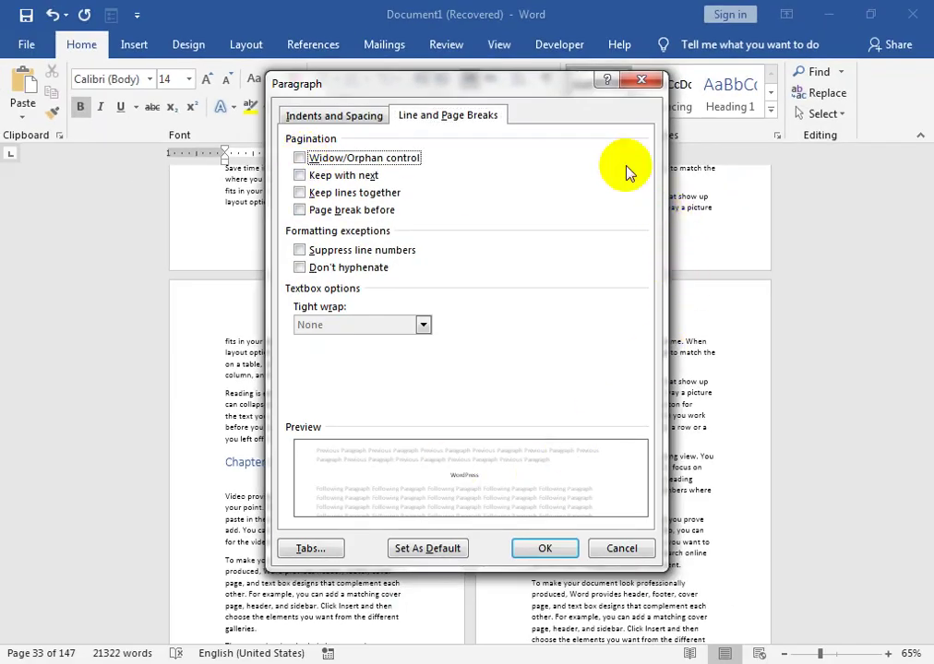
pyautogui.moveTo(394, 95); pyautogui.dragTo(152, 50)
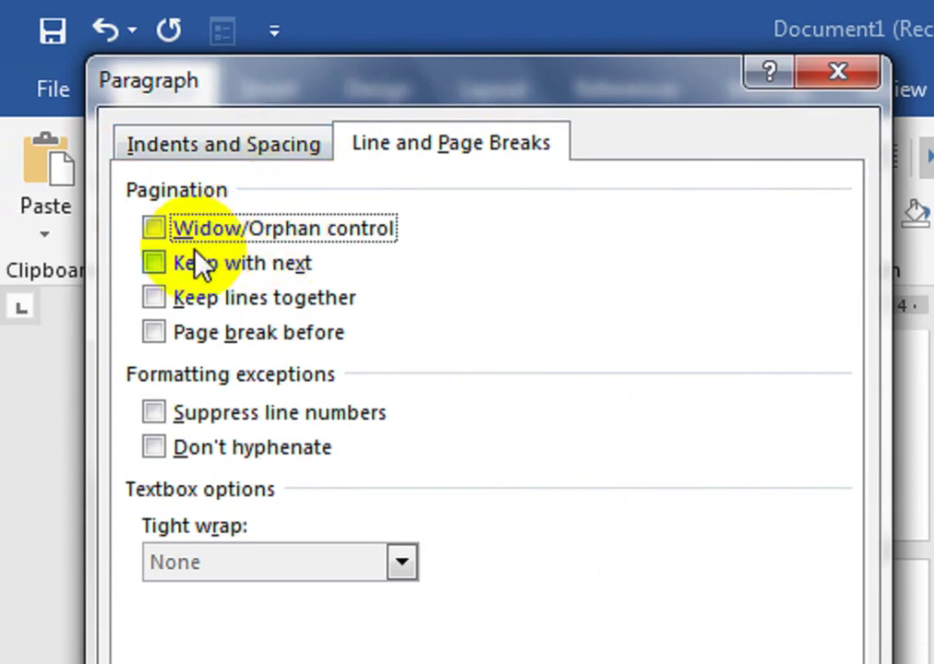
pyautogui.click(168, 265)
pyautogui.click(167, 300)
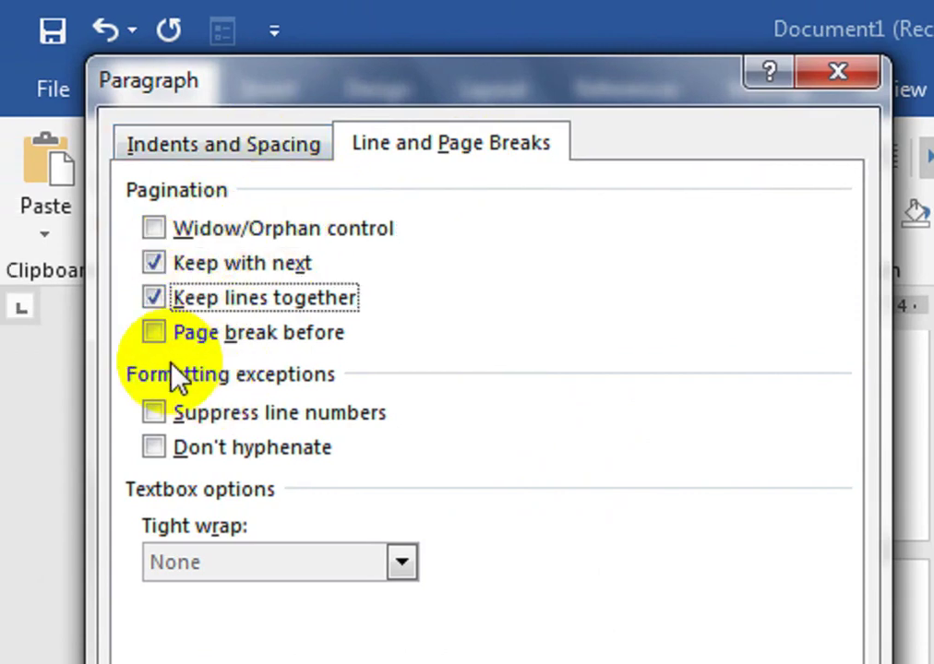
pyautogui.click(155, 335)
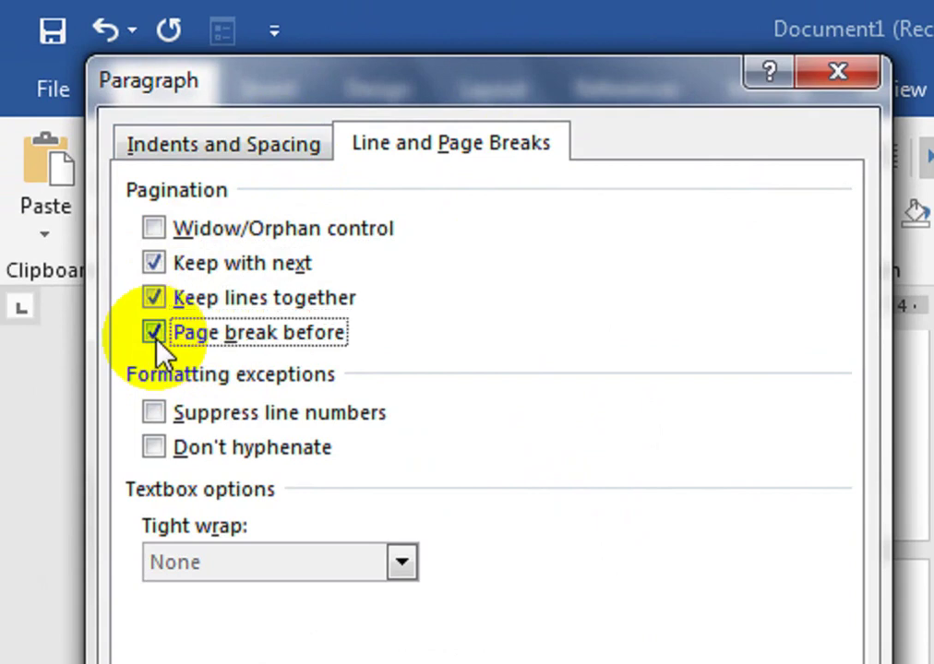
pyautogui.click(155, 337)
pyautogui.click(267, 148)
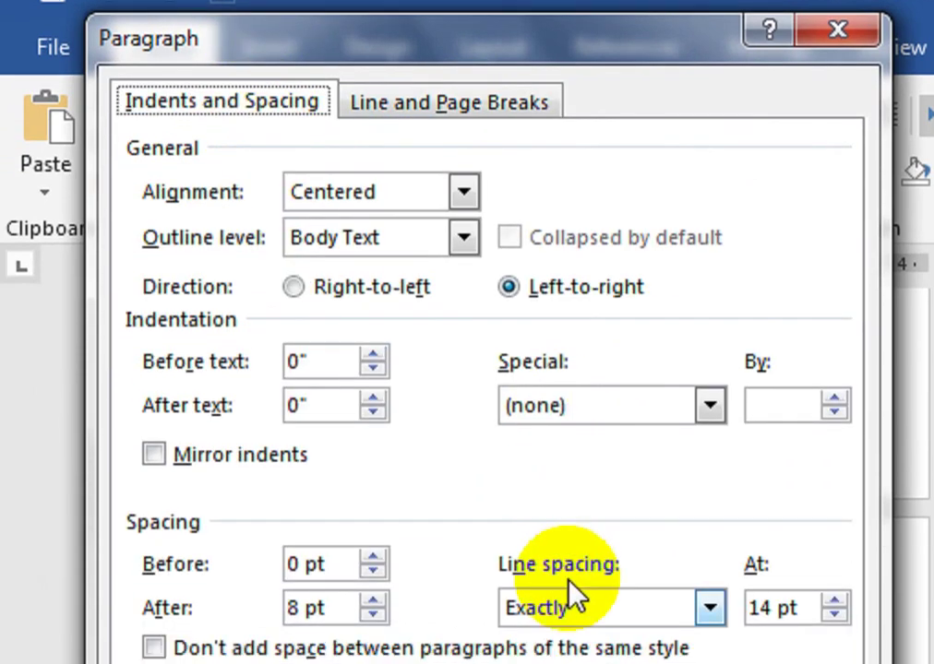
pyautogui.moveTo(749, 607); pyautogui.dragTo(793, 612)
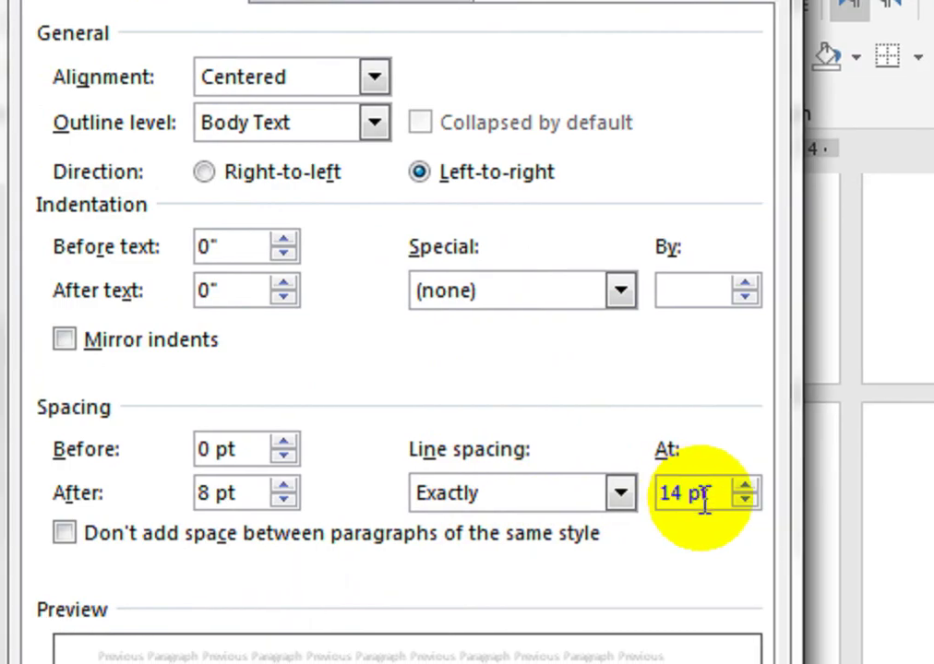
pyautogui.click(343, 499)
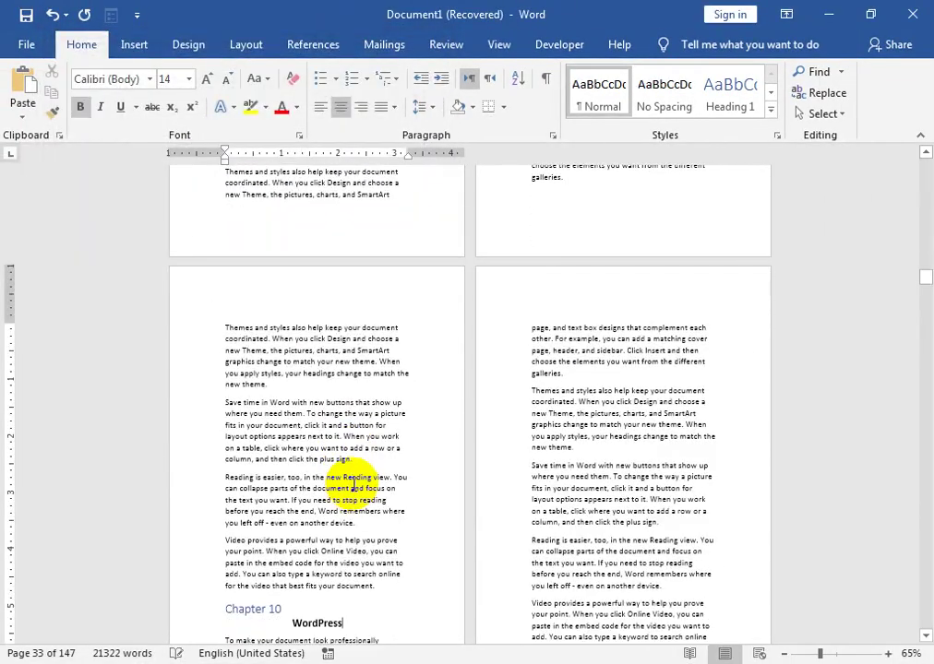
pyautogui.scroll(3, 369, 480)
pyautogui.scroll(3, 338, 475)
# Step: Scroll back to the start, zoom to 85%, and show the Table Of Content page beside Chapter 1
pyautogui.scroll(3, 355, 483)
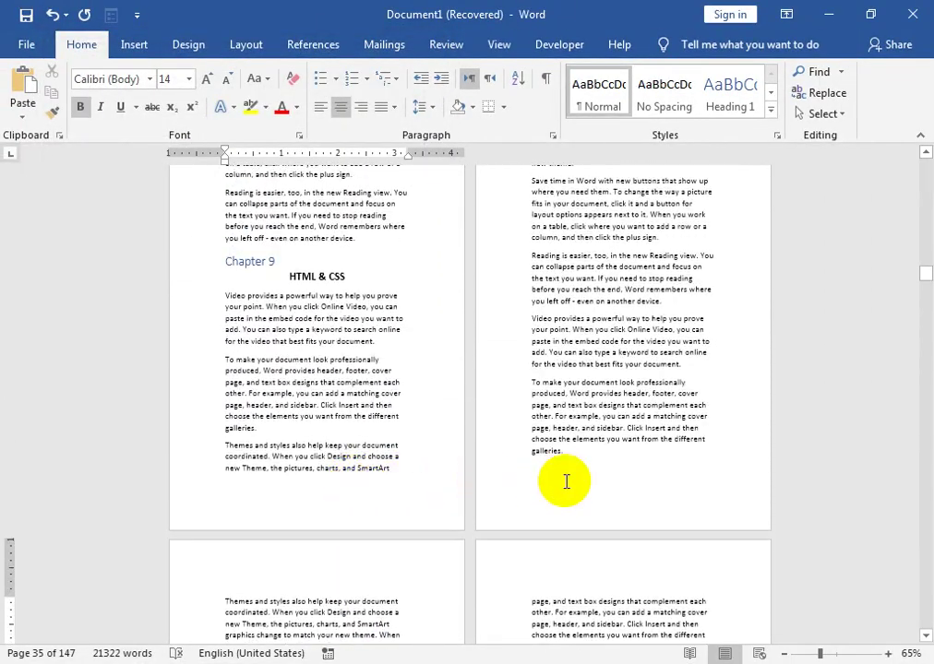
pyautogui.scroll(3, 444, 471)
pyautogui.scroll(3, 443, 477)
pyautogui.scroll(3, 444, 477)
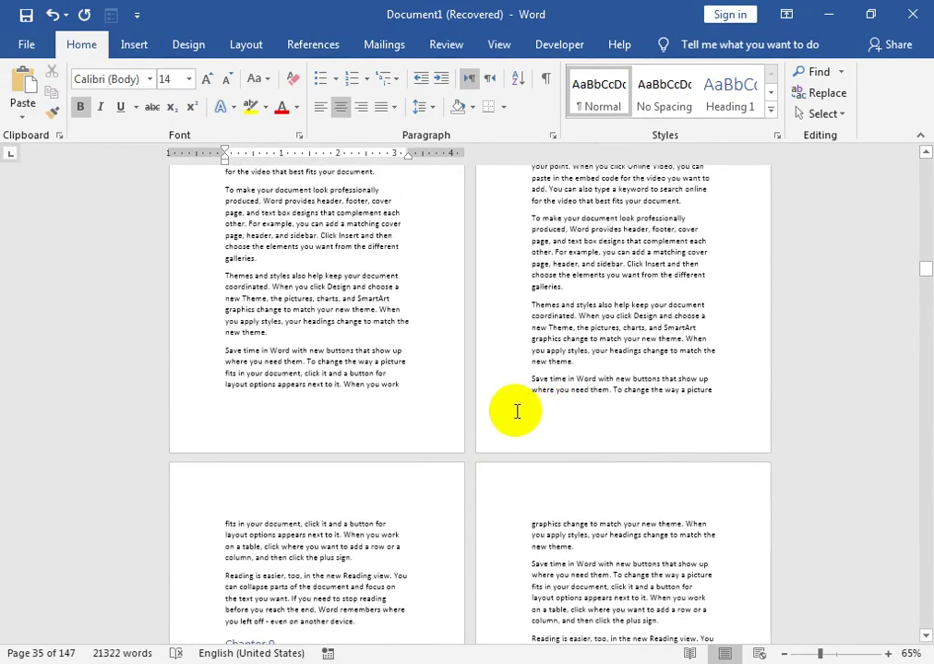
pyautogui.scroll(3, 475, 475)
pyautogui.scroll(3, 475, 483)
pyautogui.scroll(3, 466, 482)
pyautogui.scroll(-3, 466, 482)
pyautogui.scroll(-3, 470, 483)
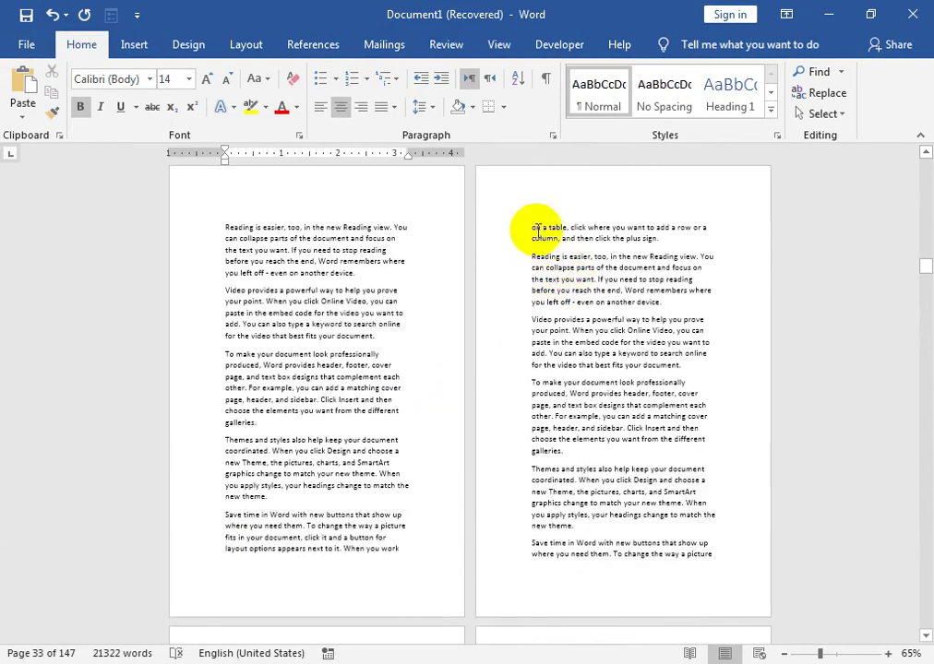
pyautogui.scroll(3, 537, 232)
pyautogui.scroll(5, 503, 291)
pyautogui.scroll(5, 510, 301)
pyautogui.scroll(4, 526, 308)
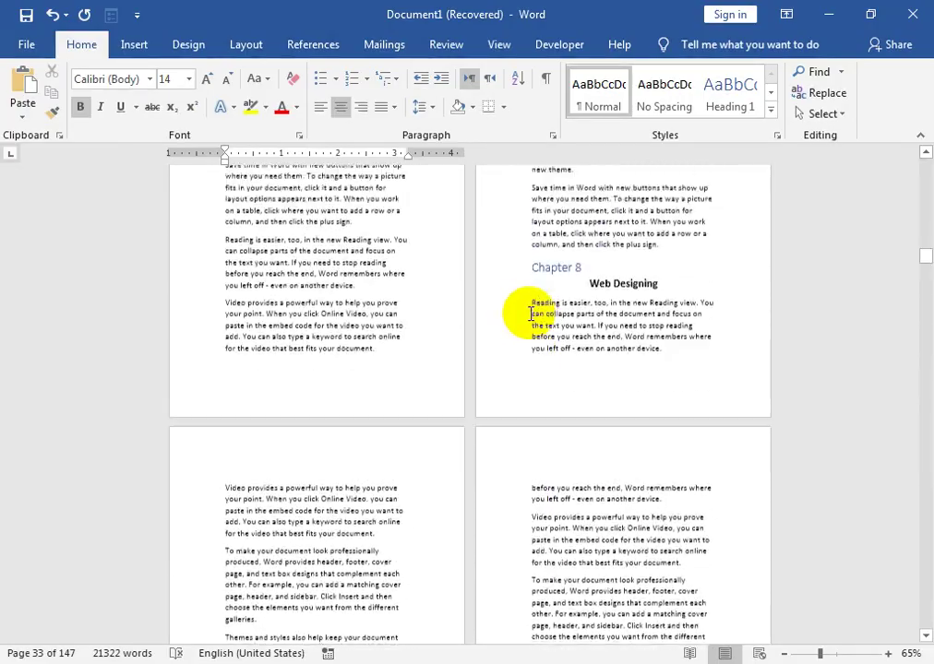
pyautogui.scroll(5, 531, 314)
pyautogui.scroll(5, 572, 341)
pyautogui.scroll(7, 609, 373)
pyautogui.scroll(6, 517, 416)
pyautogui.scroll(3, 769, 385)
pyautogui.moveTo(819, 653); pyautogui.dragTo(831, 655)
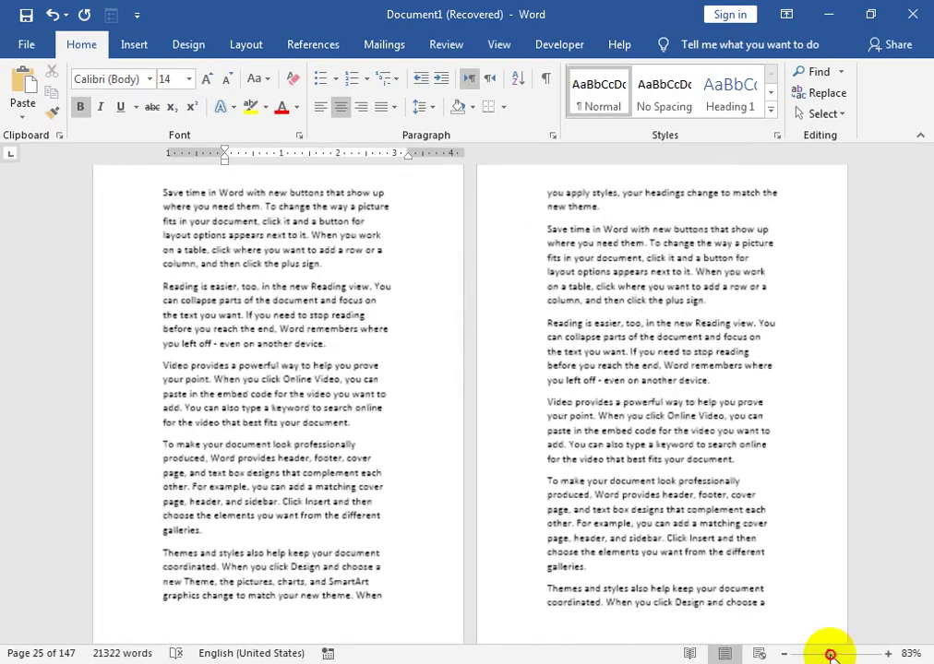
pyautogui.scroll(-5, 581, 452)
pyautogui.scroll(-5, 573, 454)
pyautogui.scroll(-4, 645, 443)
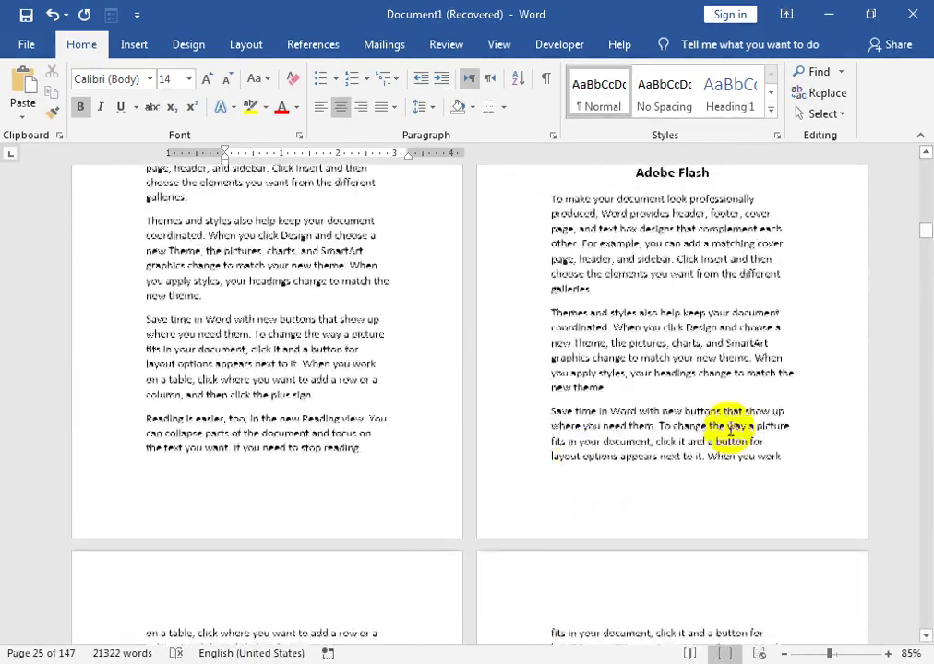
pyautogui.scroll(1, 927, 184)
pyautogui.moveTo(927, 228); pyautogui.dragTo(927, 171)
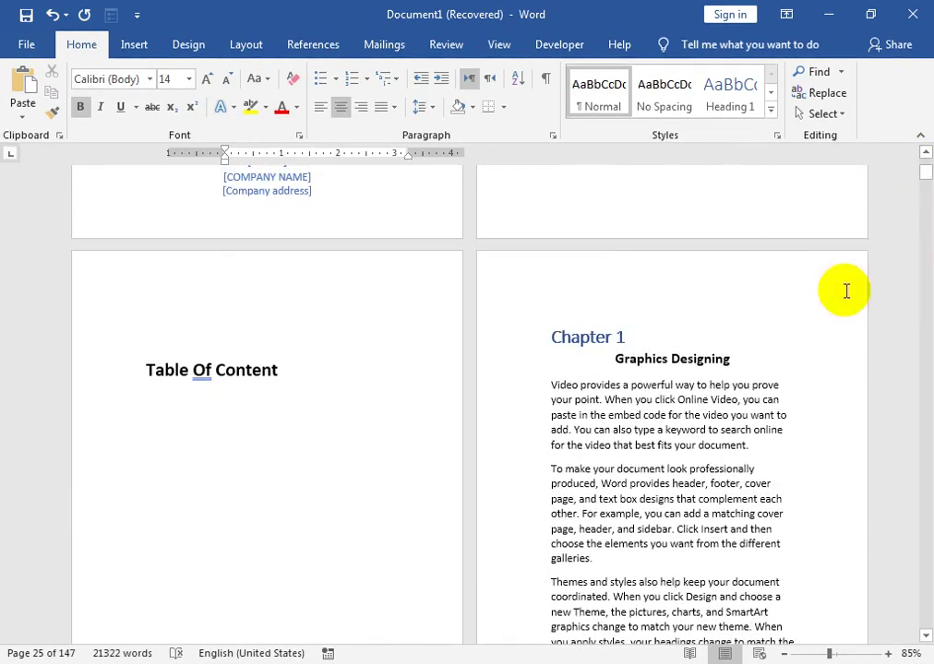
# Step: Give the 'Video provides' paragraph a First line special indent of 0.3 inch
pyautogui.click(551, 388)
pyautogui.click(426, 106)
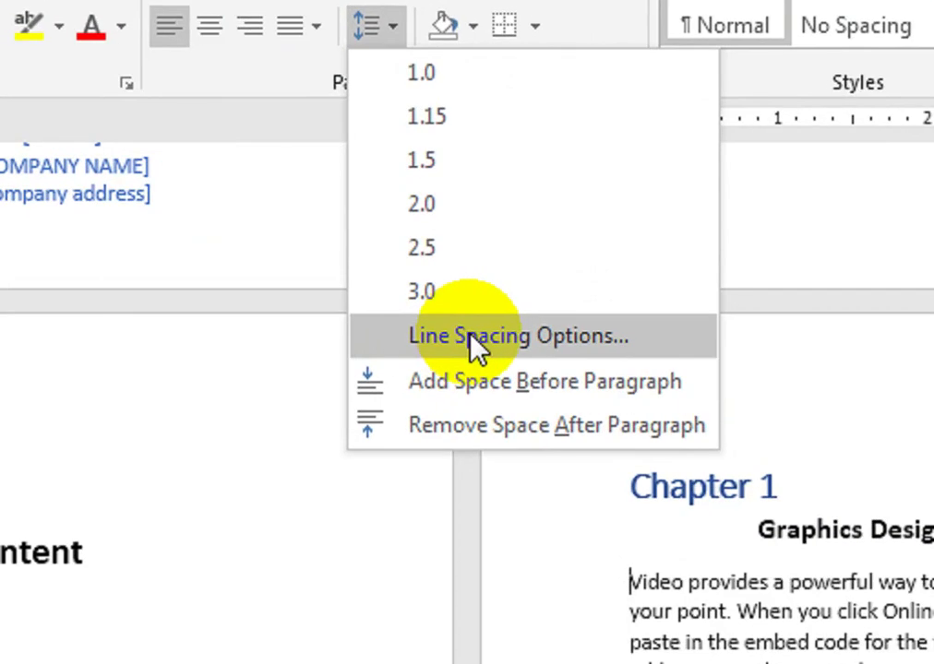
pyautogui.click(470, 336)
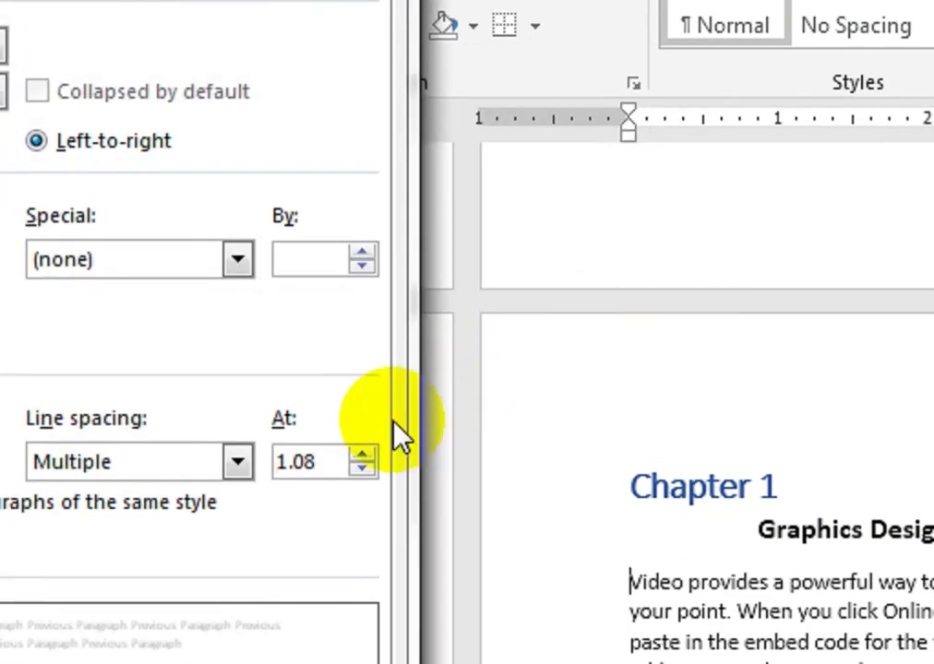
pyautogui.click(383, 263)
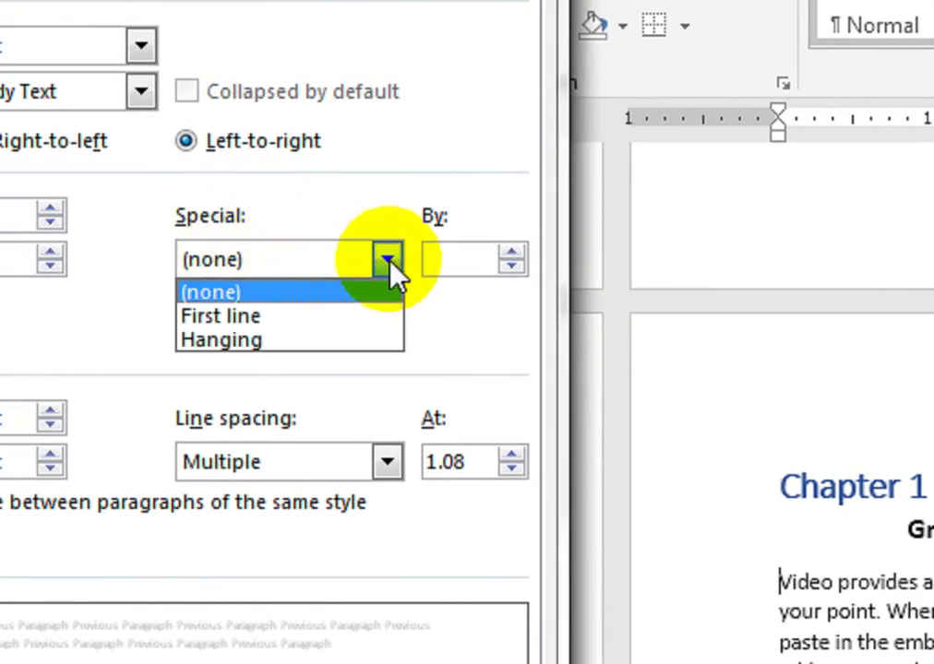
pyautogui.click(382, 314)
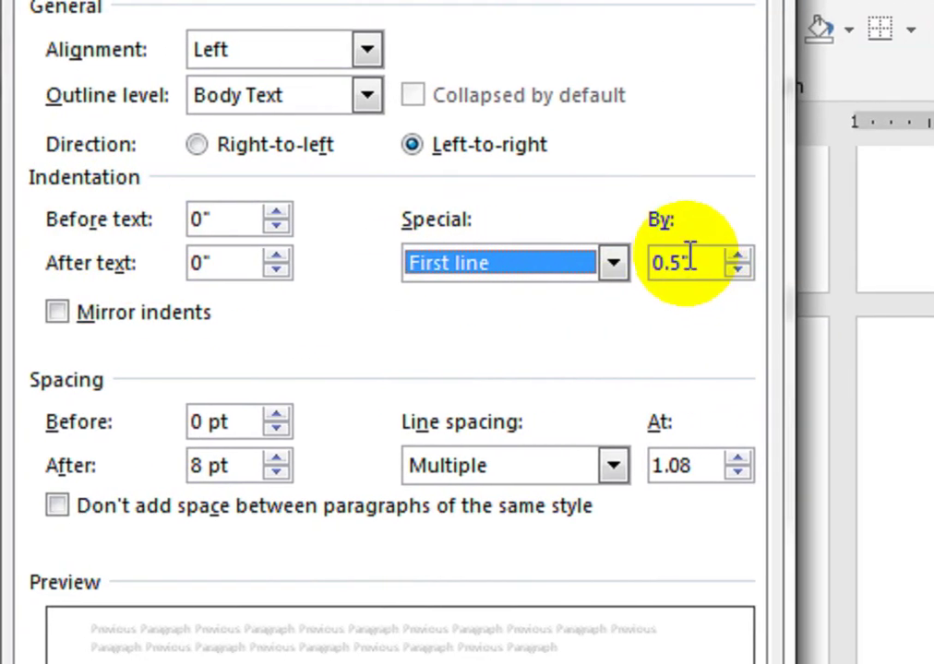
pyautogui.click(720, 263)
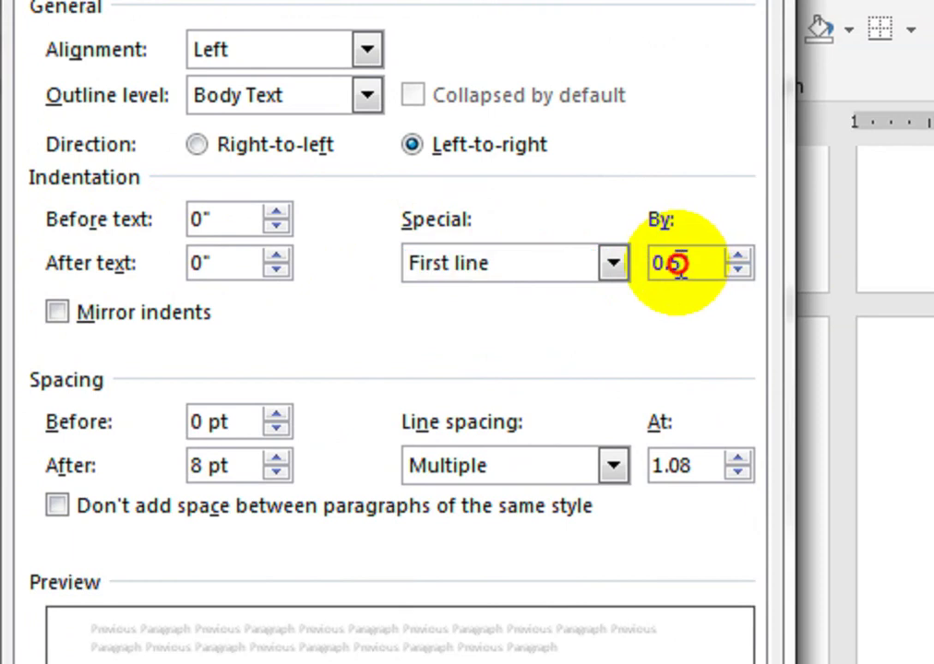
pyautogui.press('BackSpace')
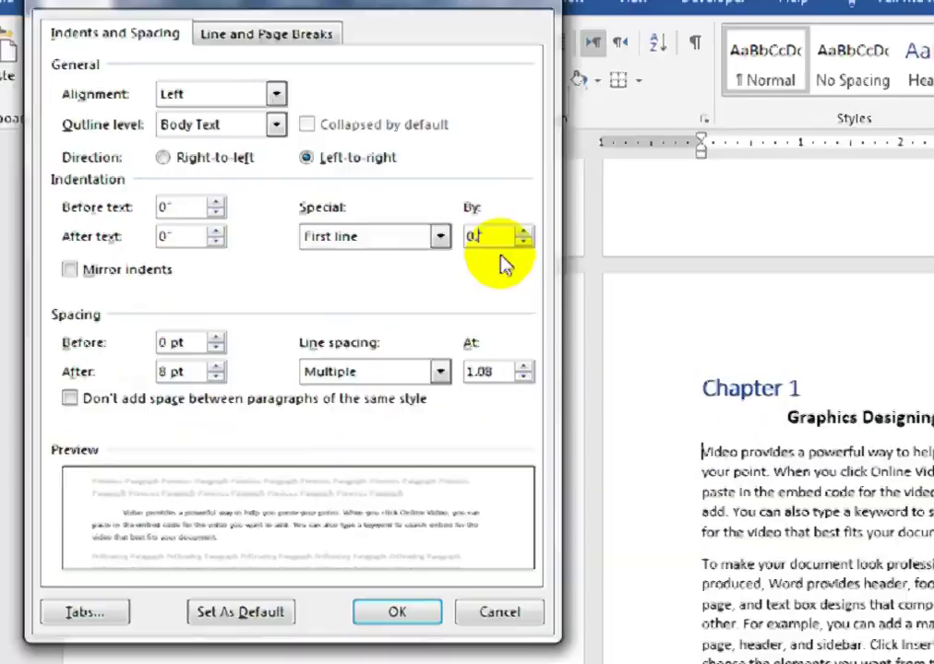
pyautogui.write('3')
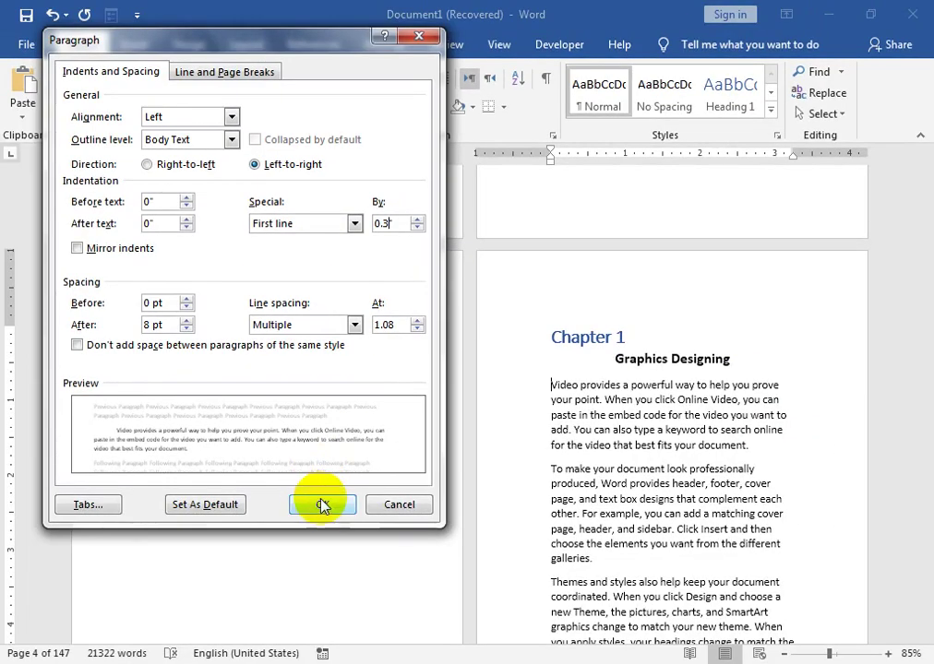
pyautogui.click(322, 503)
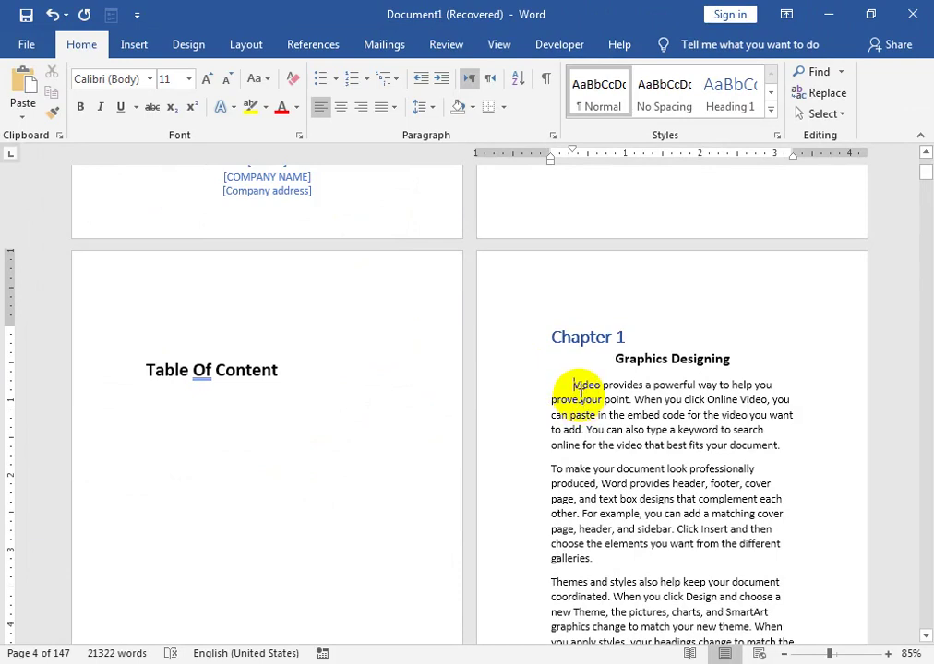
pyautogui.click(622, 525)
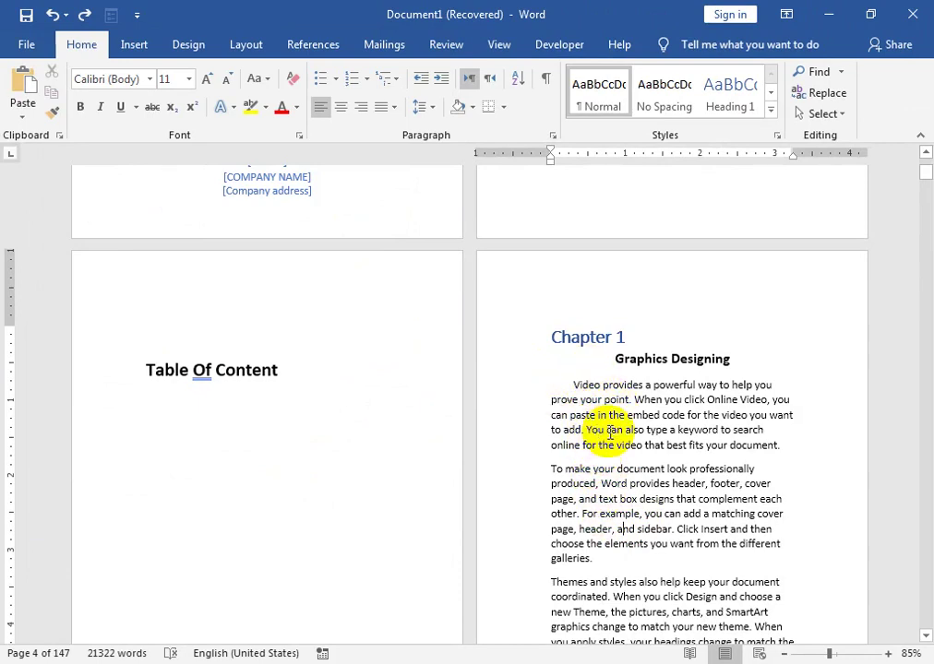
pyautogui.hotkey('ctrl', 'a')
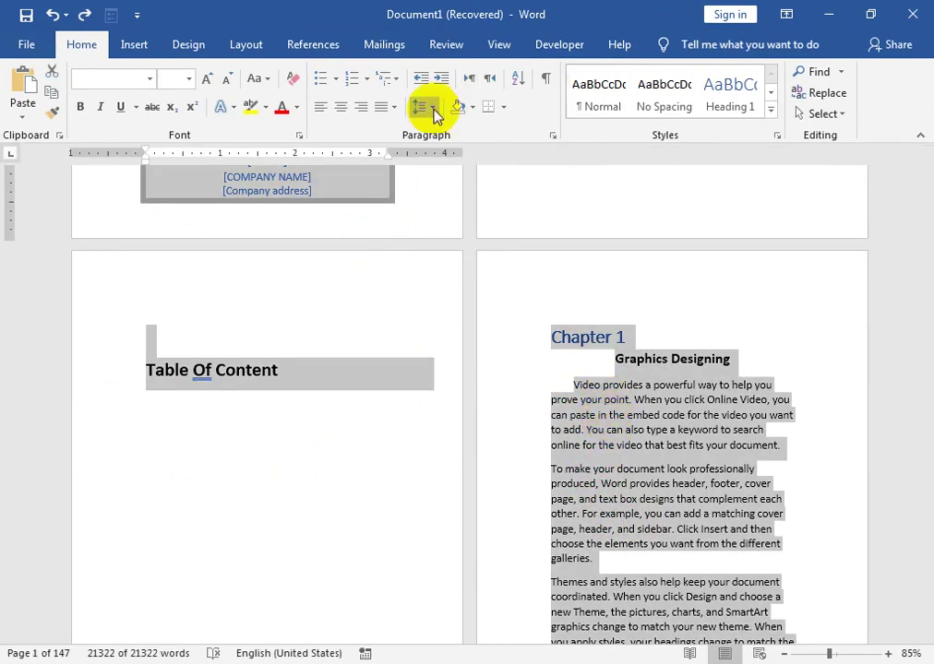
# Step: Apply a First line indent of 0.3 inch to the whole selected document
pyautogui.click(427, 107)
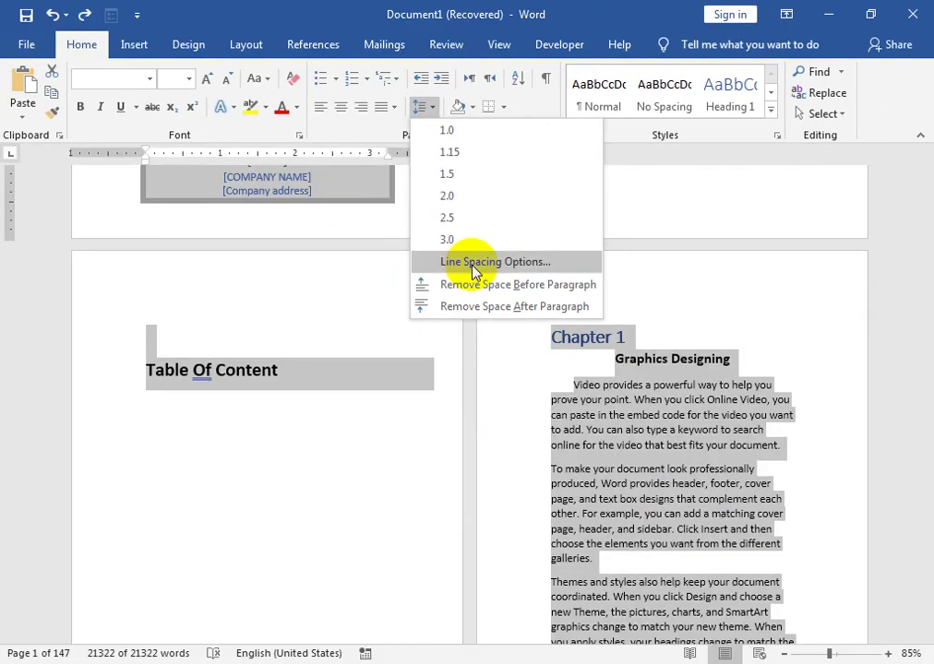
pyautogui.click(474, 264)
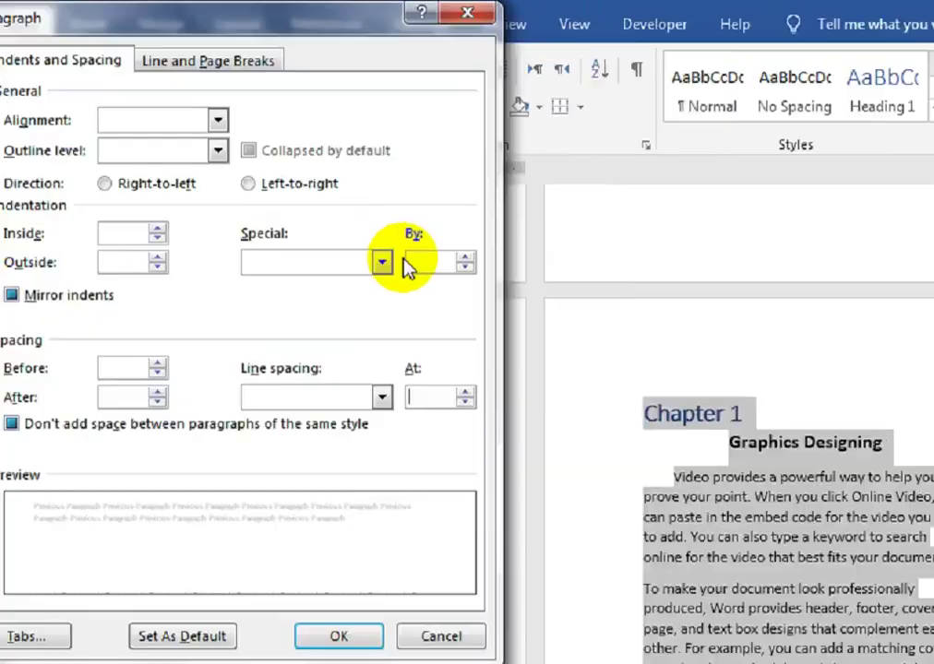
pyautogui.click(356, 227)
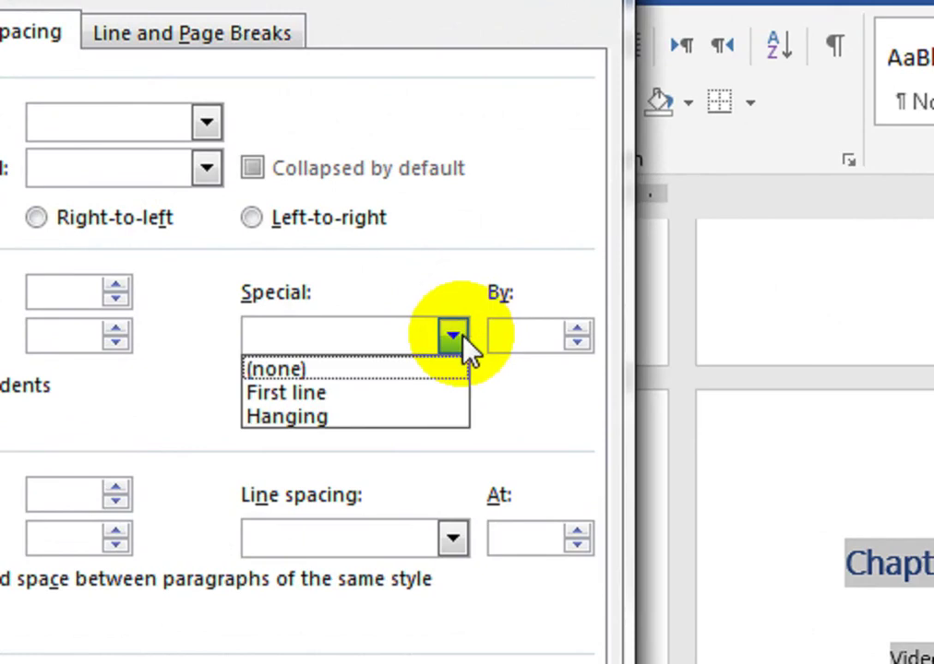
pyautogui.click(448, 392)
pyautogui.click(515, 335)
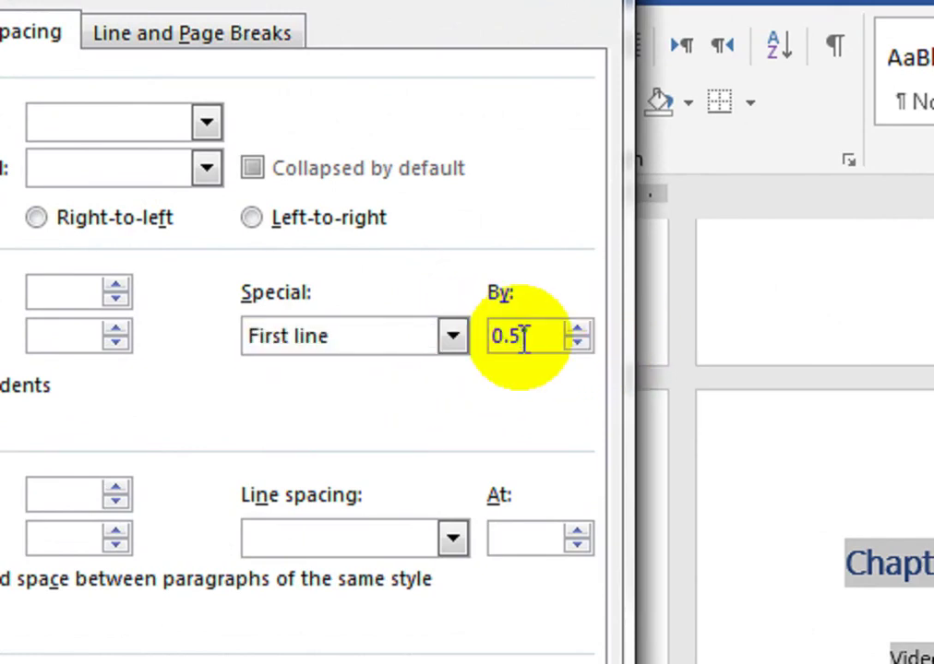
pyautogui.click(508, 334)
pyautogui.write('3"')
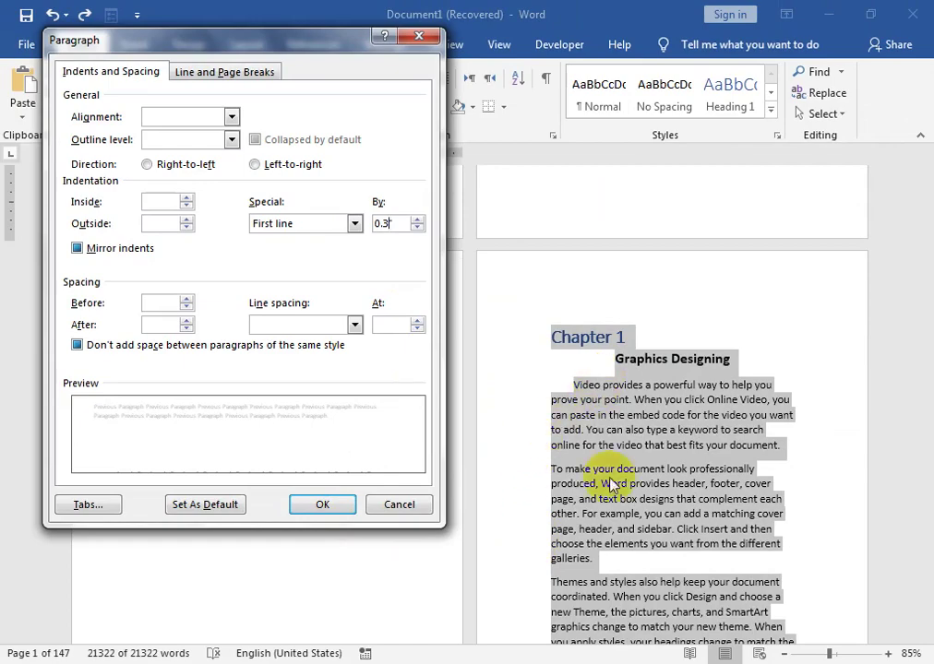
pyautogui.click(340, 509)
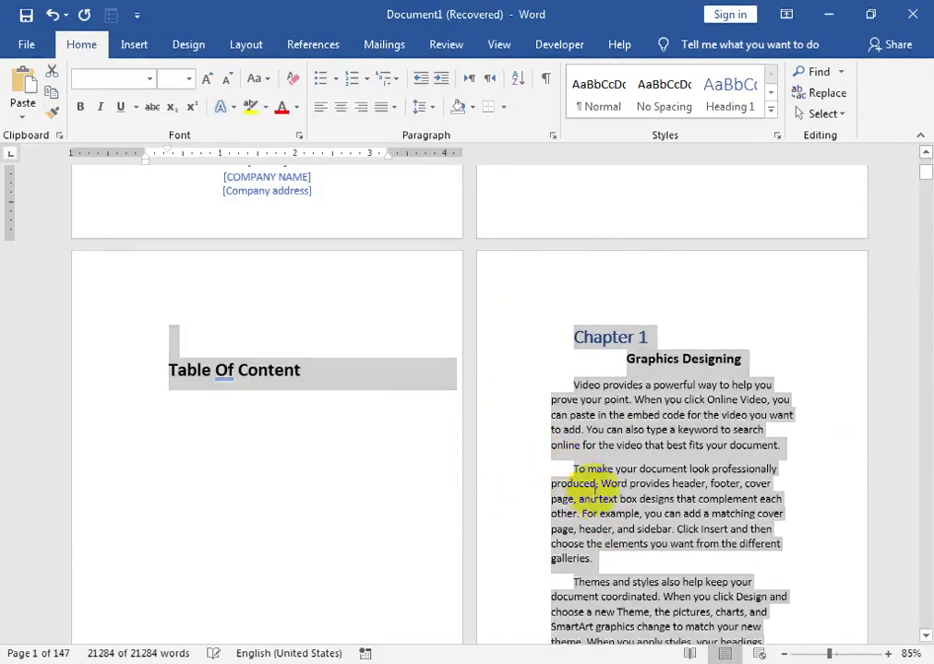
pyautogui.click(590, 396)
pyautogui.scroll(-5, 633, 503)
pyautogui.scroll(-6, 633, 503)
pyautogui.scroll(-5, 627, 501)
pyautogui.scroll(-4, 625, 500)
pyautogui.scroll(-3, 594, 486)
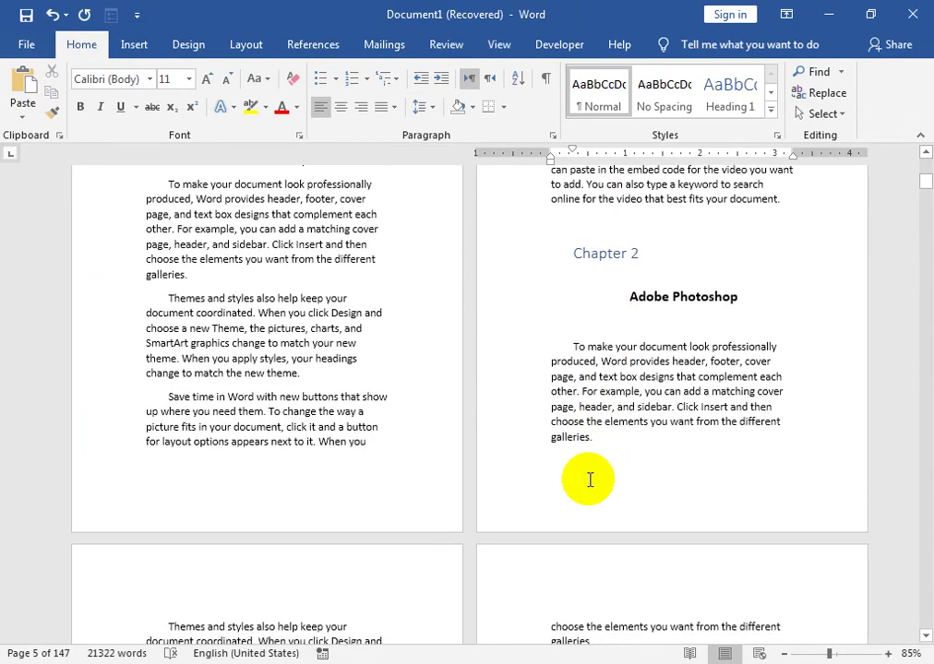
pyautogui.scroll(3, 590, 480)
pyautogui.scroll(5, 565, 454)
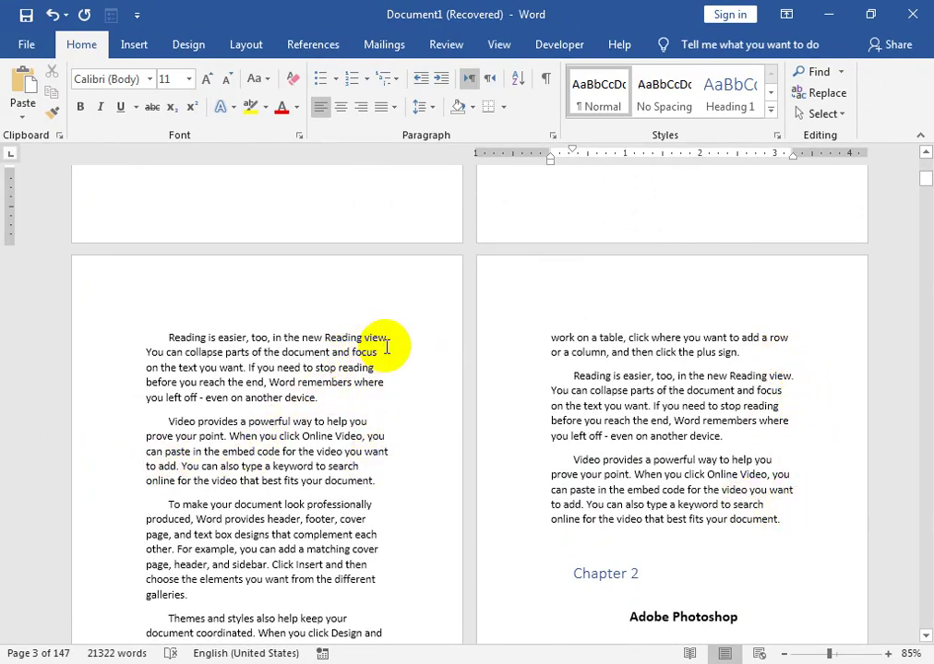
pyautogui.hotkey('ctrl', 'a')
# Step: Apply Justify alignment to the entire selected document text
pyautogui.click(393, 107)
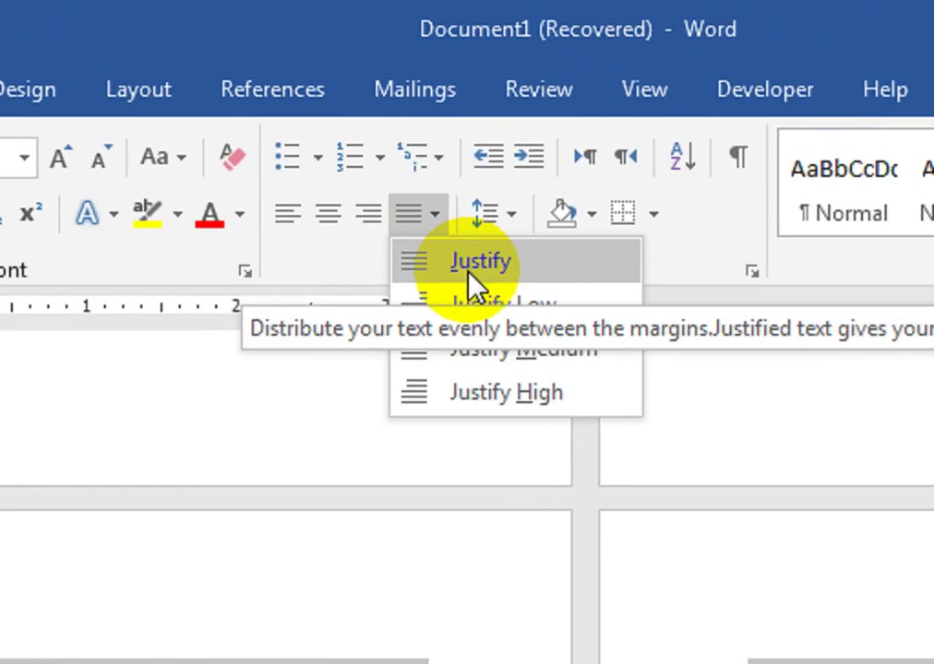
pyautogui.click(671, 291)
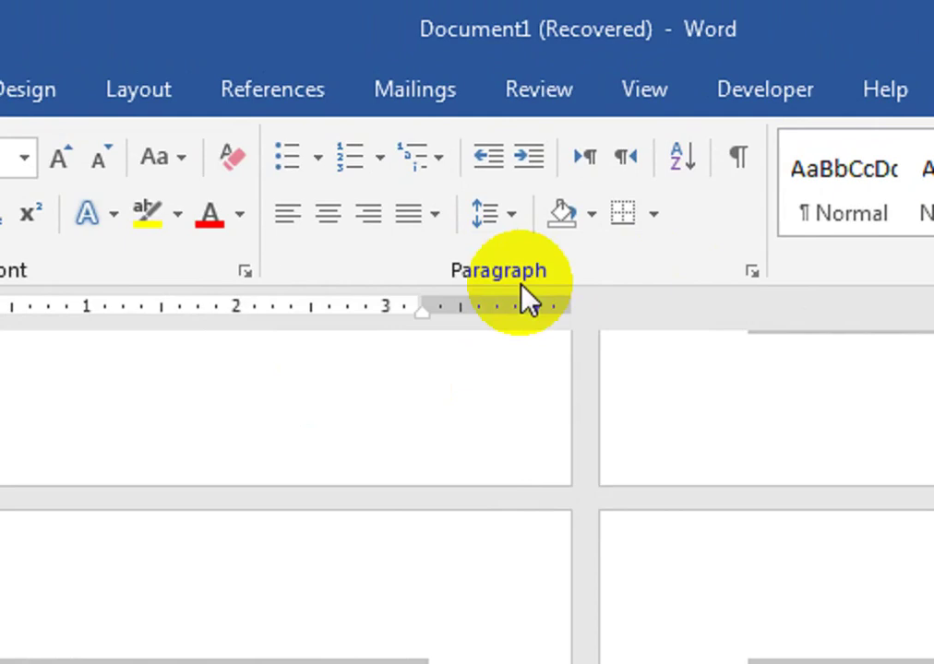
pyautogui.click(435, 221)
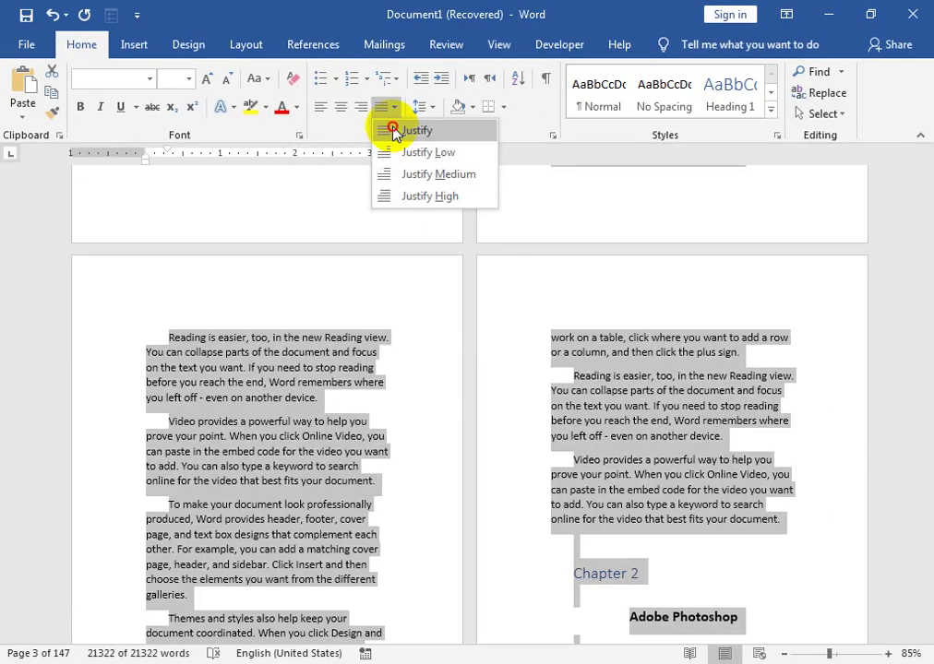
pyautogui.click(392, 129)
pyautogui.click(755, 425)
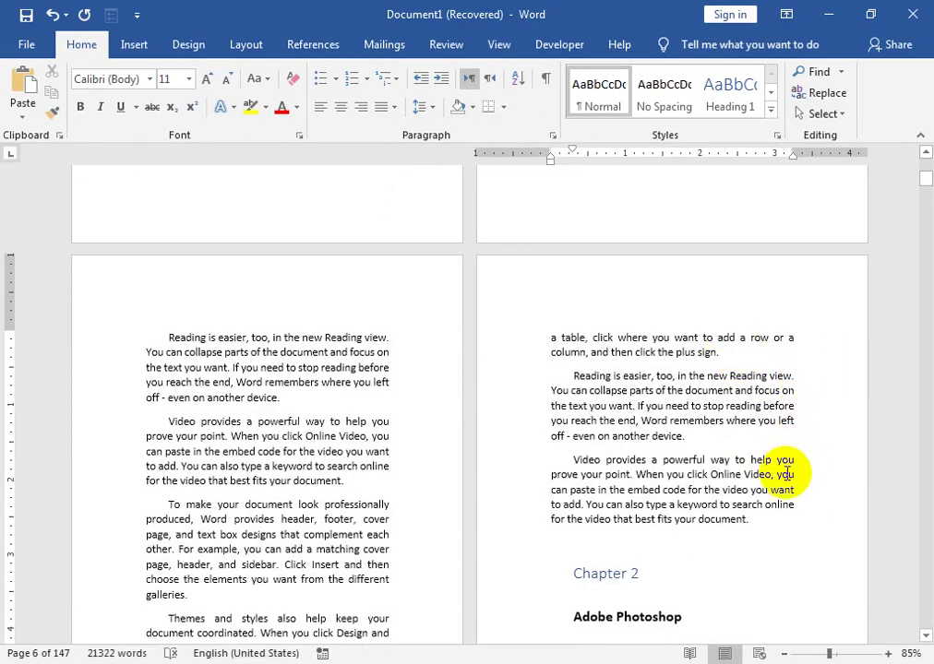
pyautogui.scroll(3, 316, 403)
pyautogui.scroll(5, 364, 417)
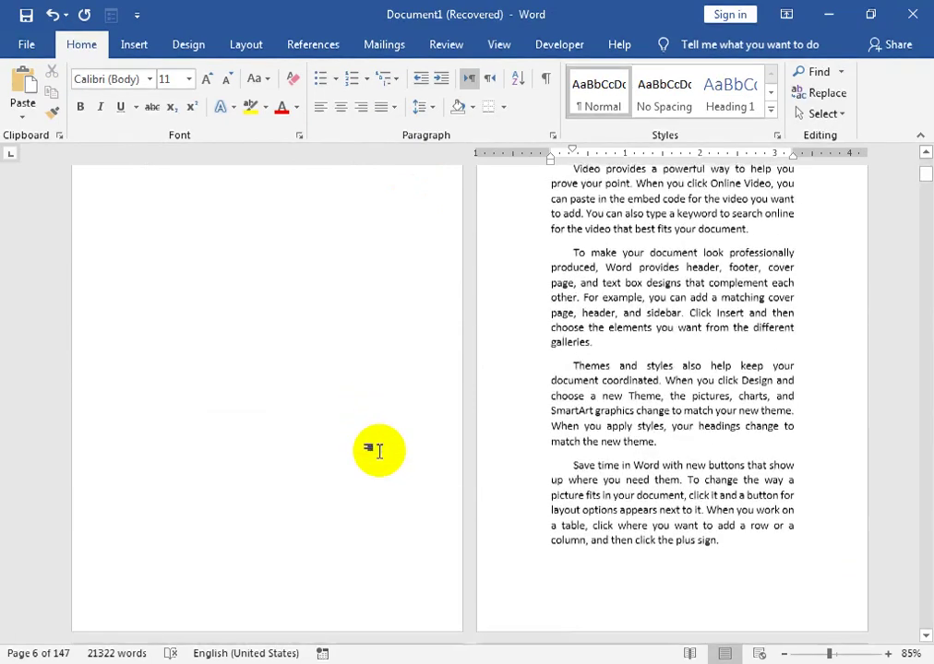
pyautogui.scroll(5, 371, 448)
pyautogui.scroll(1, 390, 476)
pyautogui.scroll(-2, 378, 490)
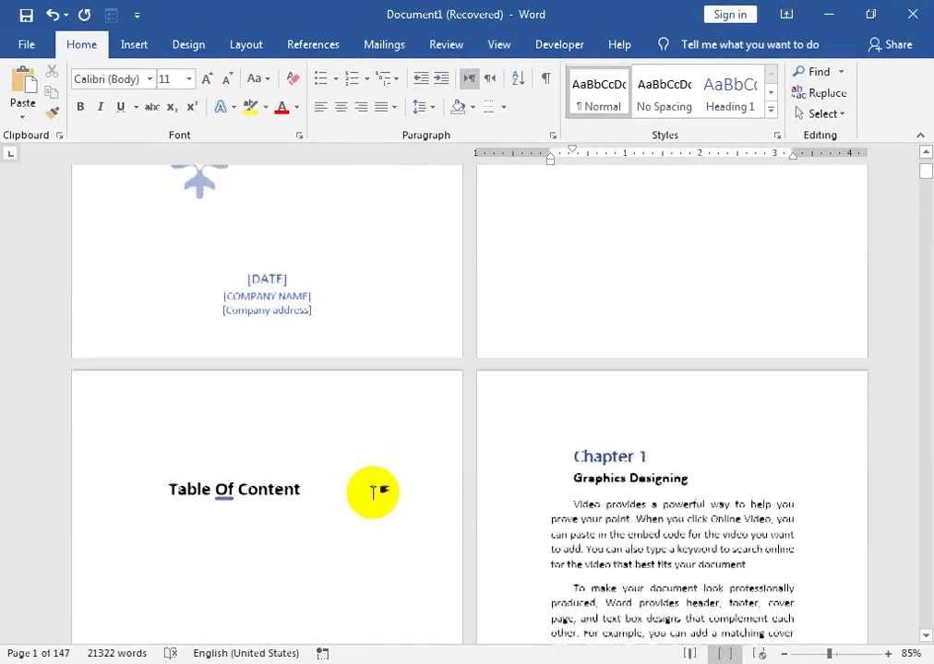
# Step: Insert an Automatic Table 1 Contents list of Chapters 1–10 on a new line under the Table Of Content heading
pyautogui.click(160, 520)
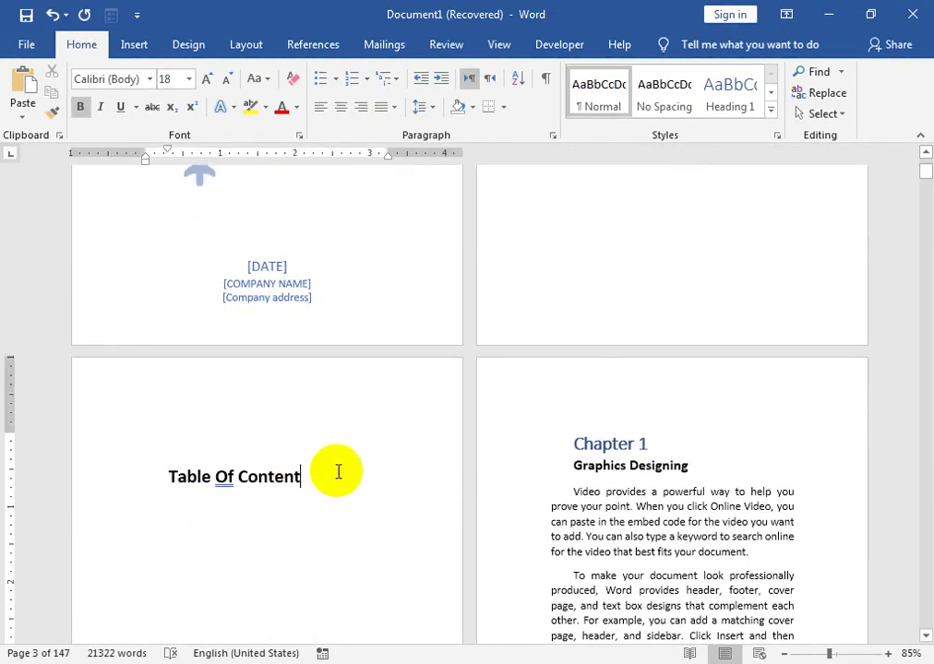
pyautogui.press('Return')
pyautogui.click(315, 46)
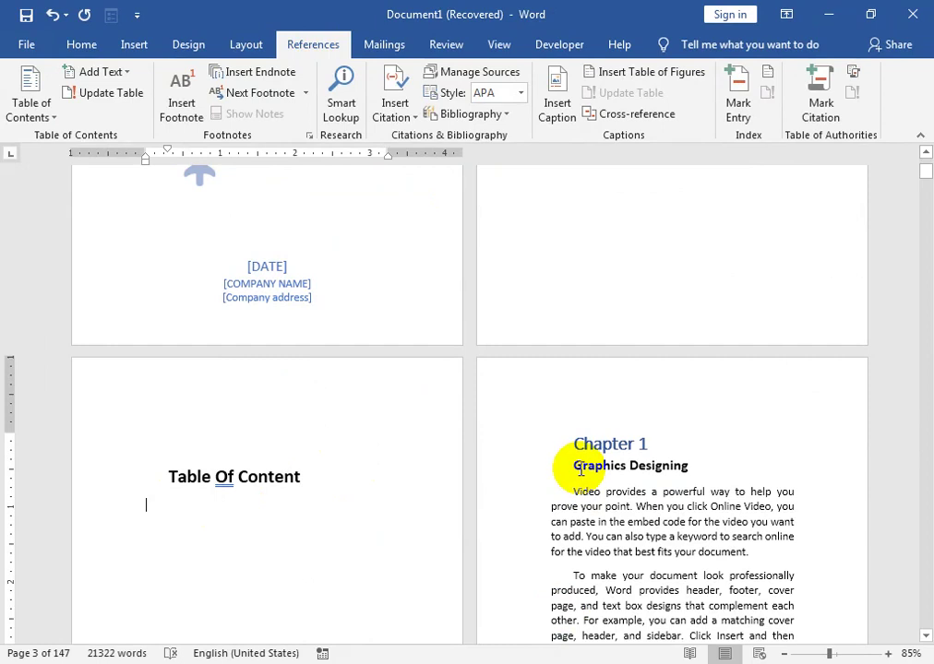
pyautogui.scroll(-2, 383, 467)
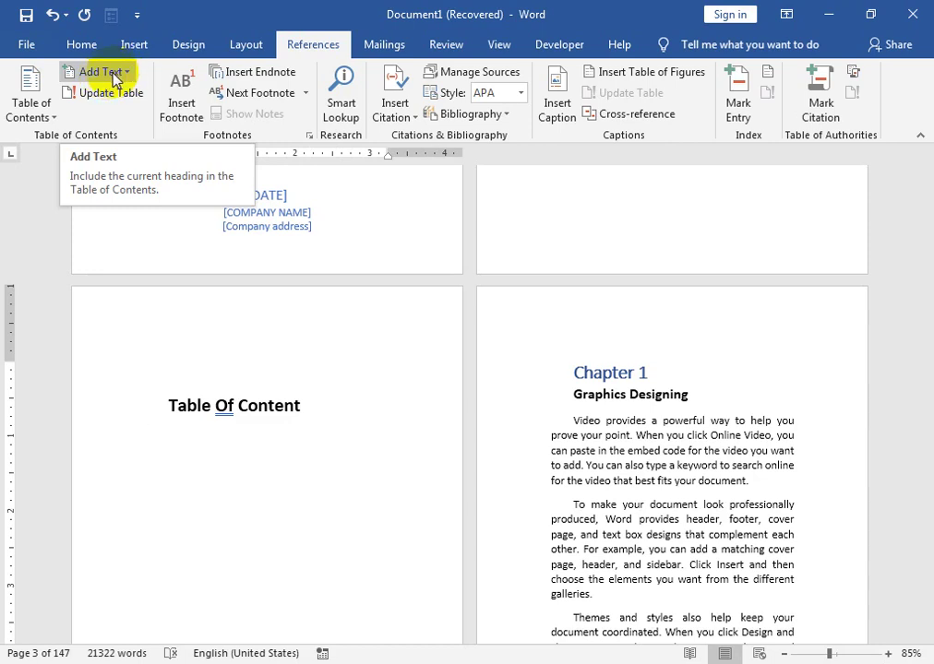
pyautogui.click(46, 111)
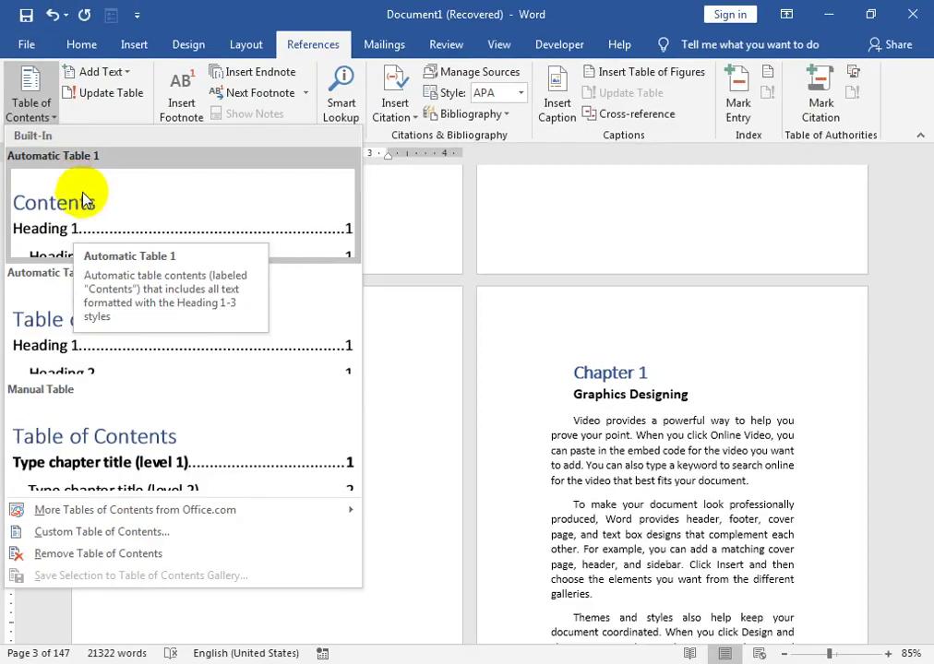
pyautogui.click(79, 199)
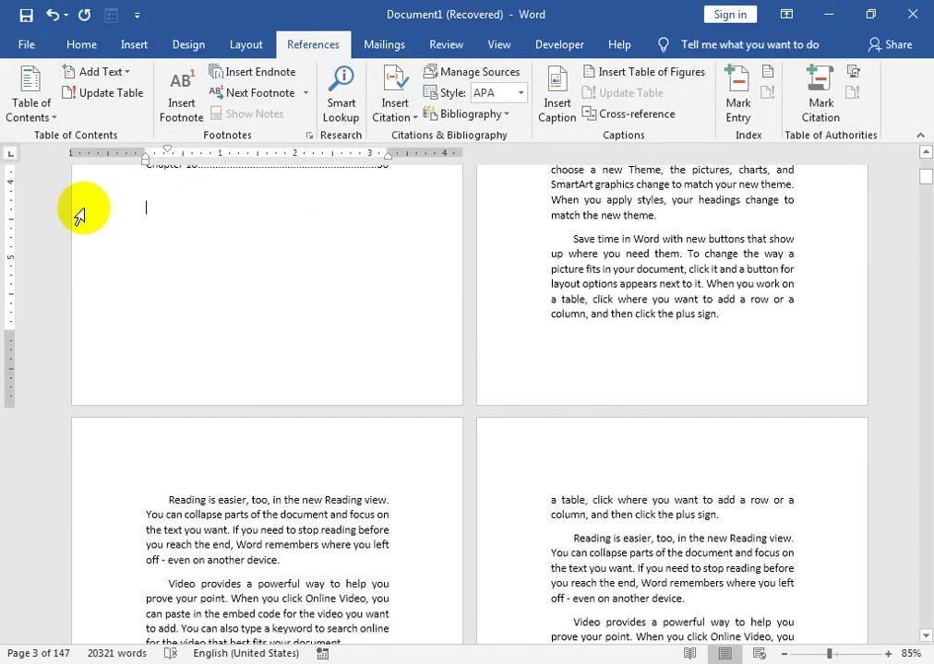
# Step: Test the contents links by jumping to Chapter 1 and Chapter 8 from their entries
pyautogui.scroll(4, 78, 214)
pyautogui.scroll(3, 90, 271)
pyautogui.scroll(2, 104, 302)
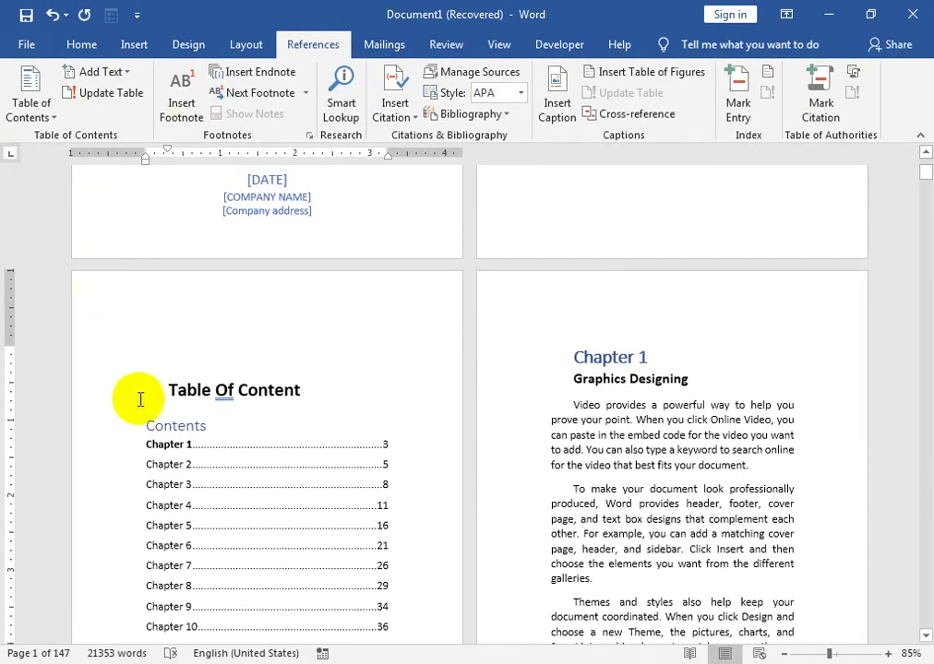
pyautogui.scroll(-3, 140, 399)
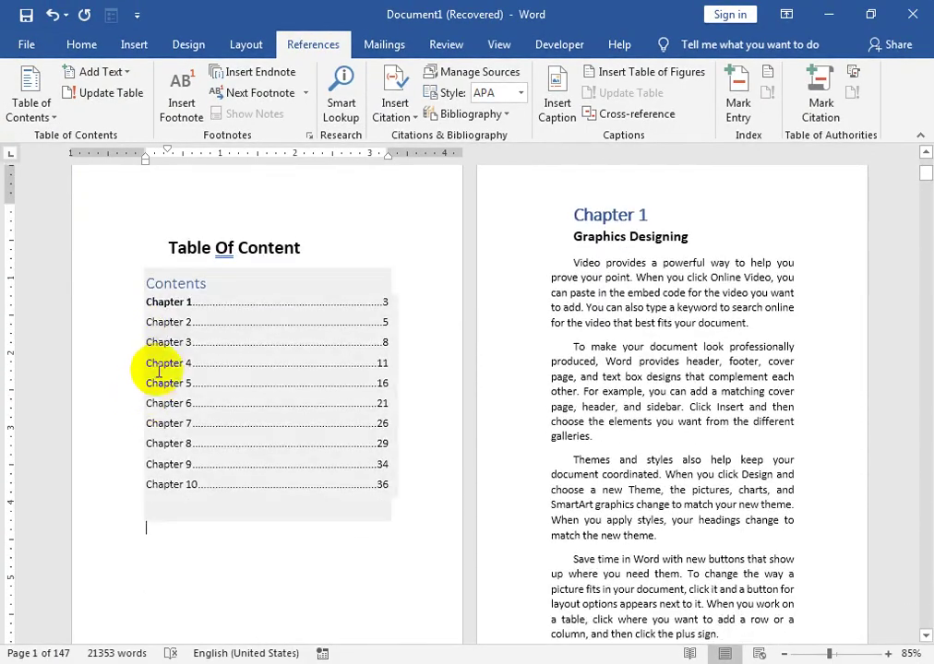
pyautogui.keyDown('ctrl'); pyautogui.click(352, 292); pyautogui.keyUp('ctrl')
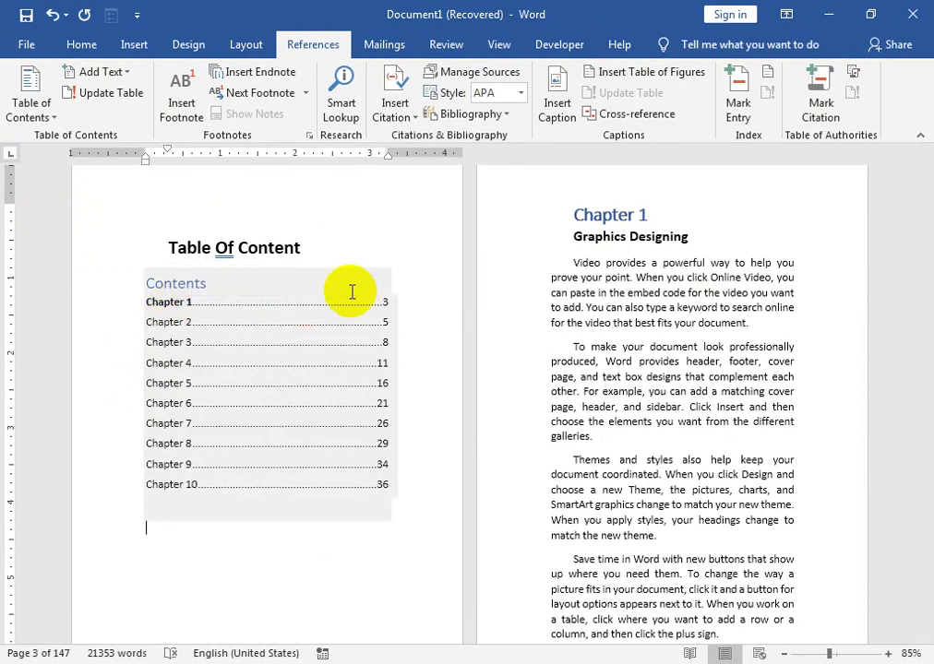
pyautogui.click(305, 305)
pyautogui.click(245, 342)
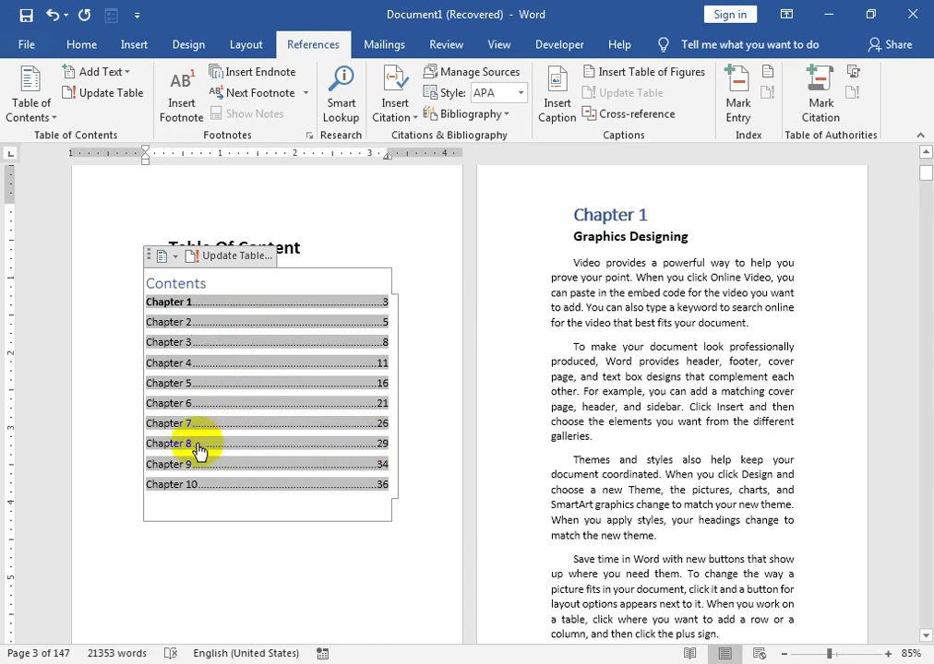
pyautogui.keyDown('ctrl'); pyautogui.click(197, 448); pyautogui.keyUp('ctrl')
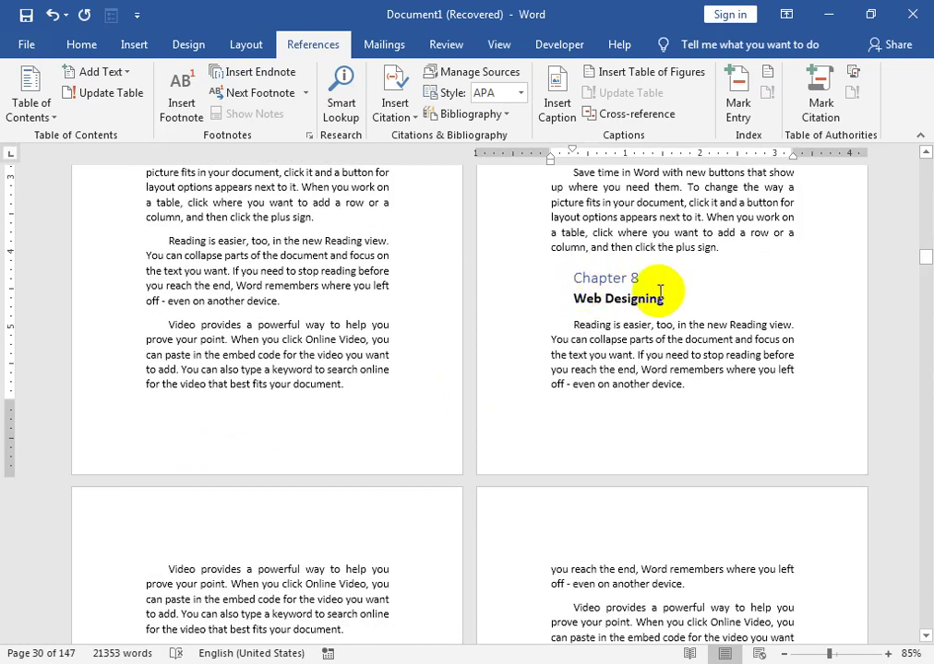
pyautogui.moveTo(925, 256); pyautogui.dragTo(926, 166)
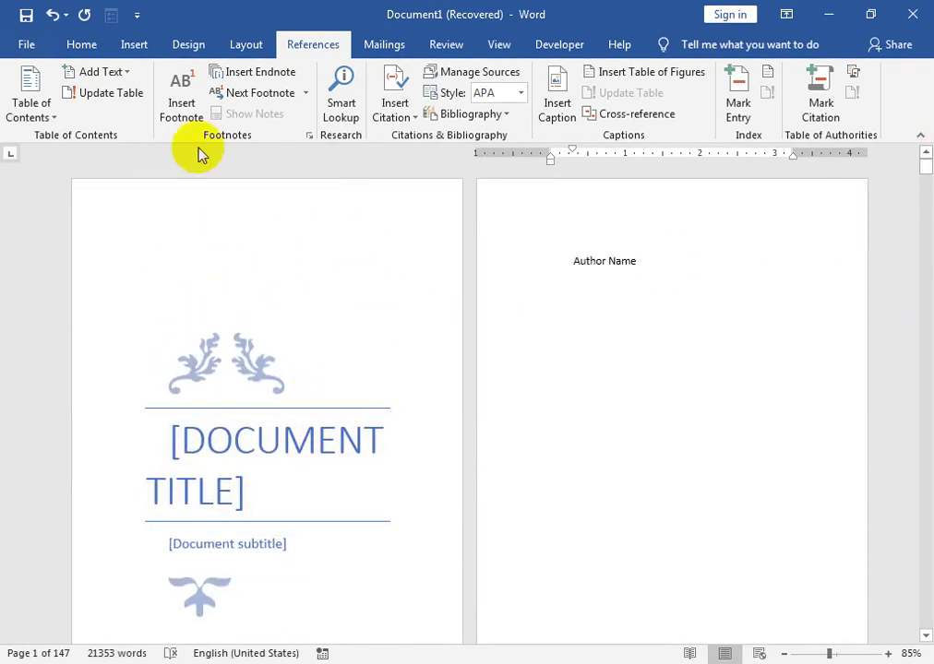
pyautogui.click(37, 44)
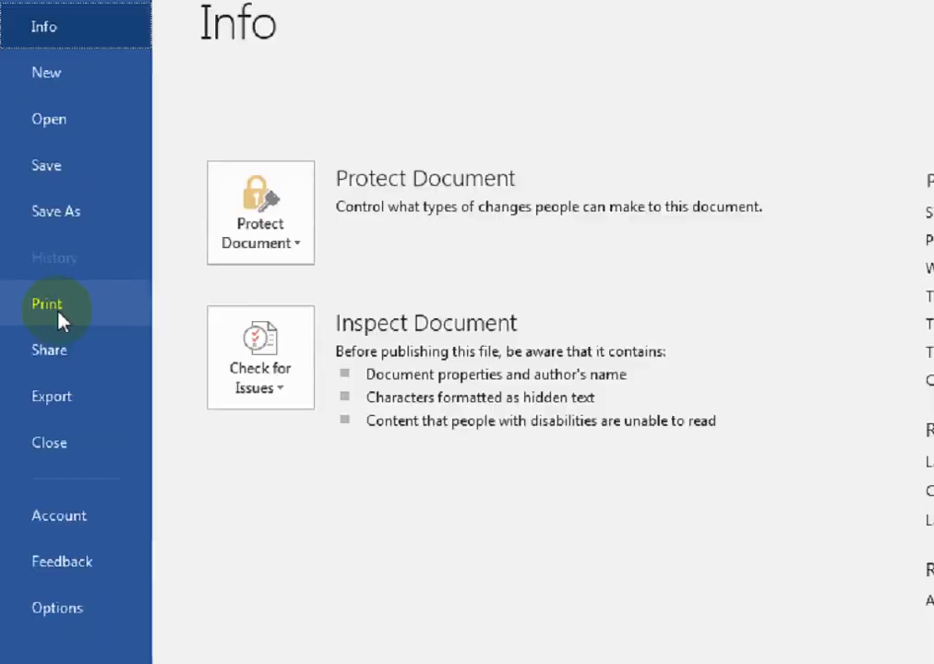
pyautogui.click(37, 294)
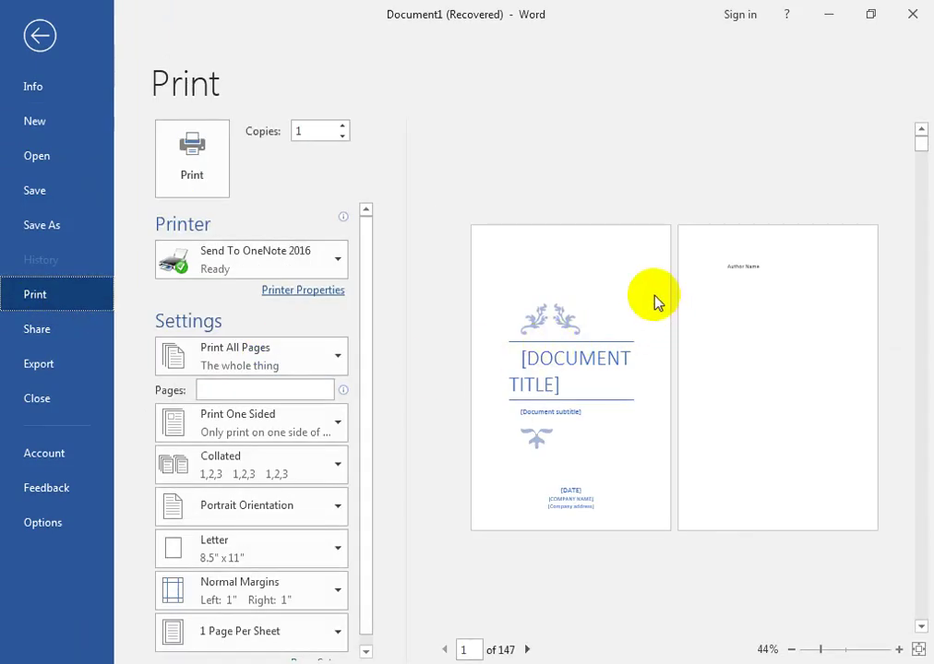
pyautogui.click(530, 652)
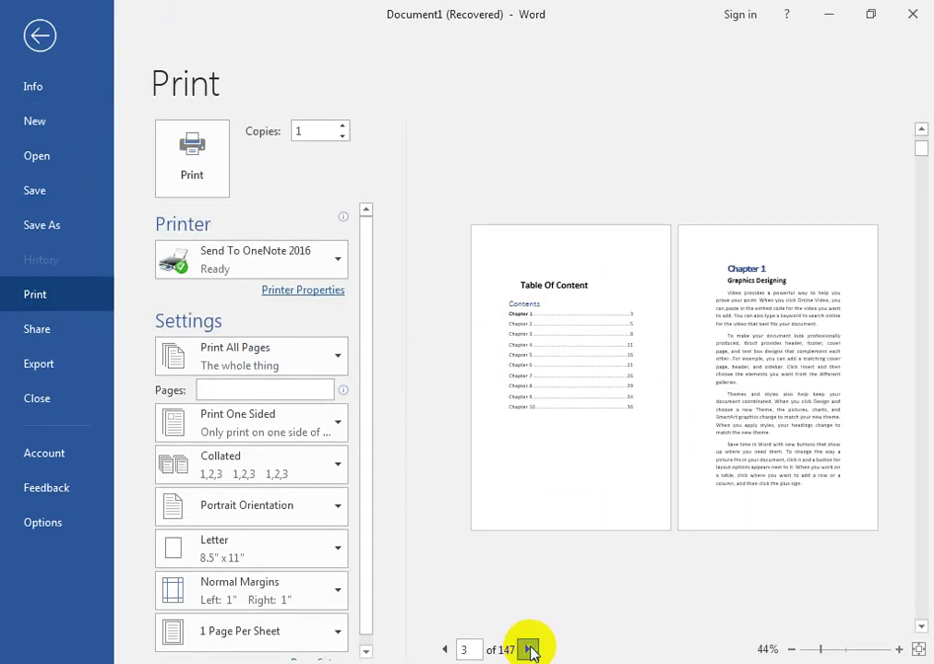
pyautogui.click(530, 650)
pyautogui.click(530, 651)
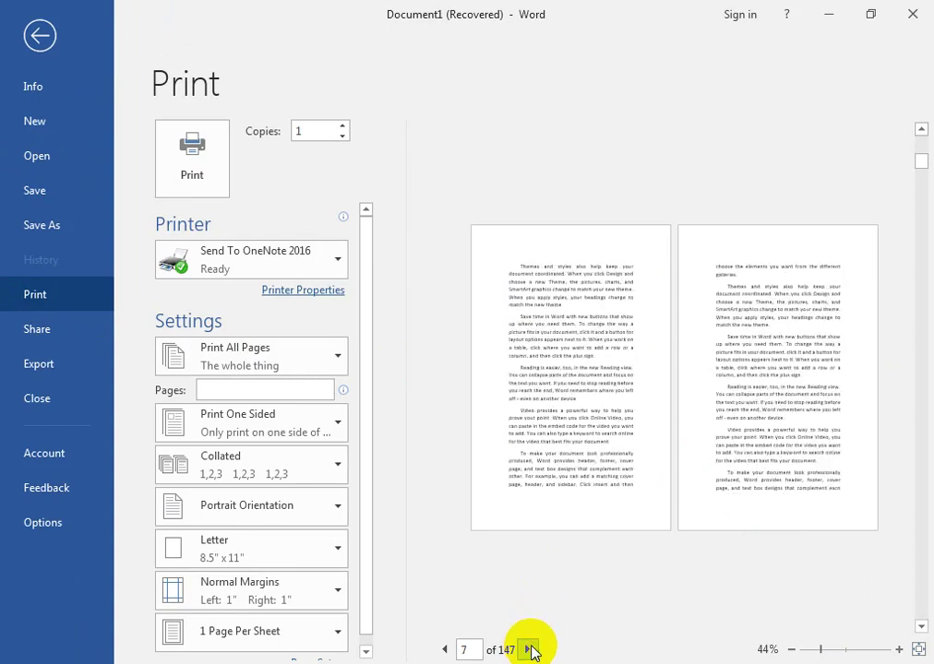
pyautogui.click(530, 651)
pyautogui.click(41, 35)
pyautogui.scroll(5, 419, 362)
pyautogui.scroll(5, 421, 363)
pyautogui.scroll(5, 423, 363)
pyautogui.scroll(3, 422, 363)
pyautogui.scroll(5, 423, 362)
pyautogui.scroll(2, 423, 363)
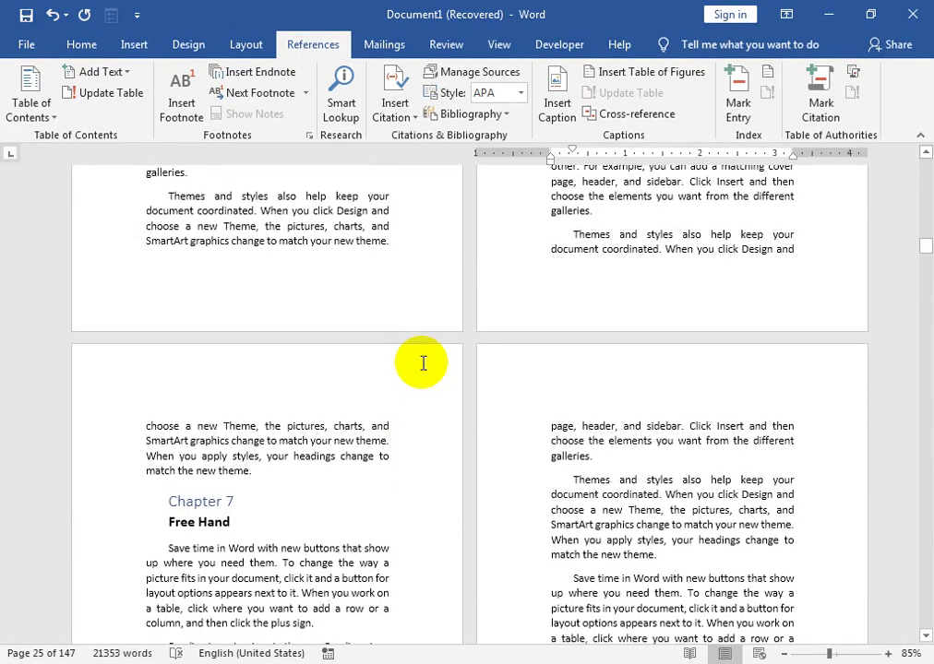
pyautogui.scroll(5, 423, 363)
pyautogui.moveTo(926, 244)
pyautogui.mouseDown()
pyautogui.moveTo(923, 156)
pyautogui.moveTo(914, 174)
pyautogui.mouseUp()
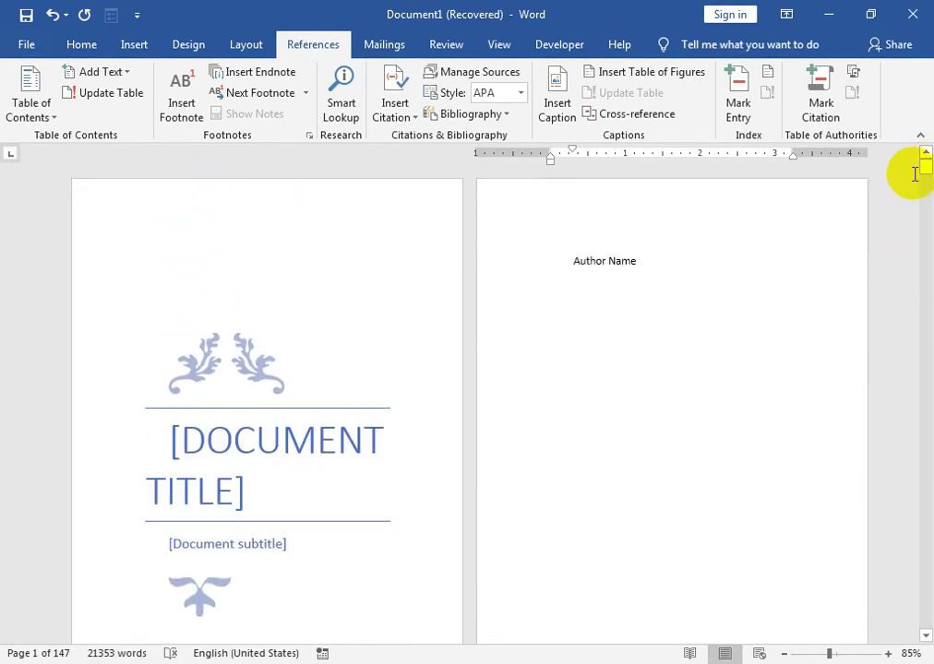
pyautogui.click(233, 452)
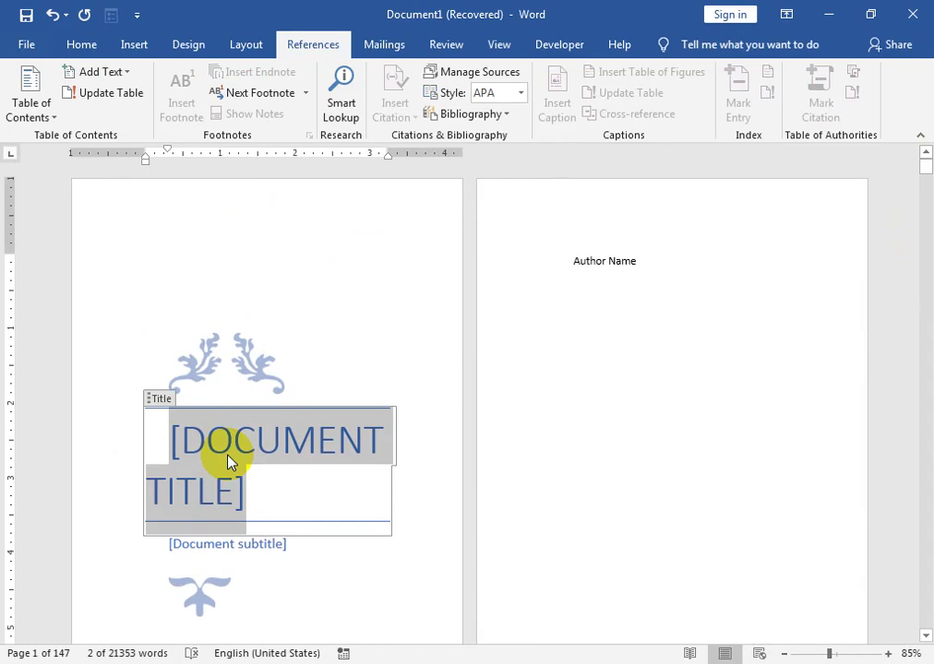
# Step: Replace the [Document Title] placeholder with BOOK TITLE, undoing an accidental select-all deletion first
pyautogui.hotkey('ctrl', 'a')
pyautogui.press('Delete')
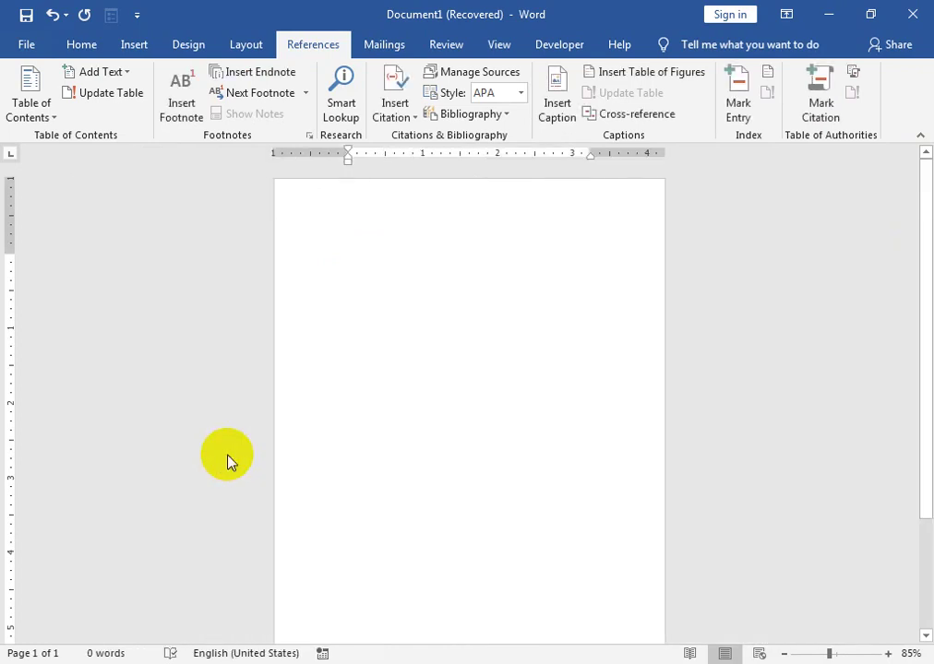
pyautogui.hotkey('ctrl', 'z')
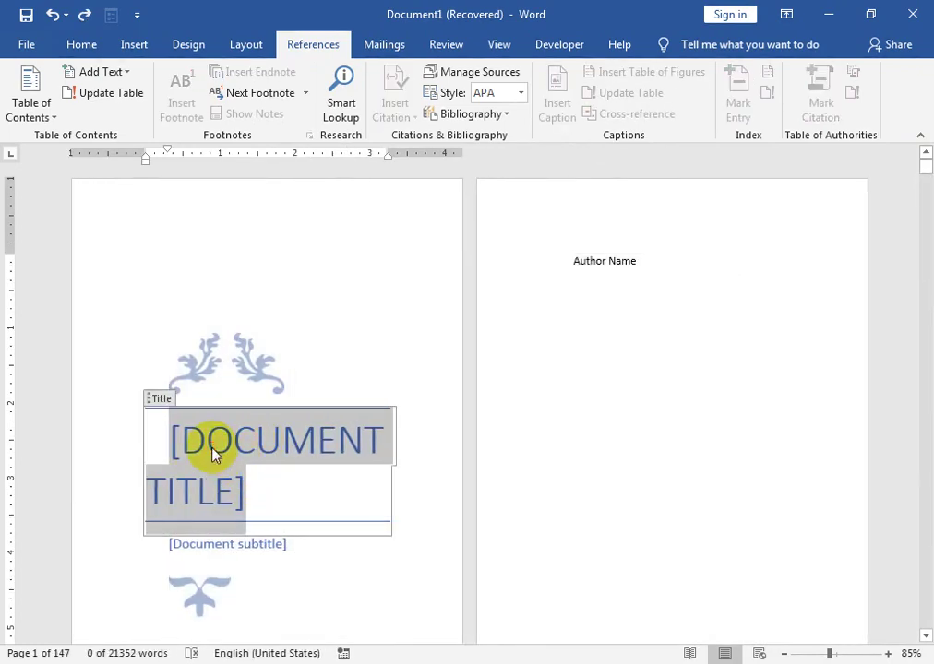
pyautogui.press('Delete')
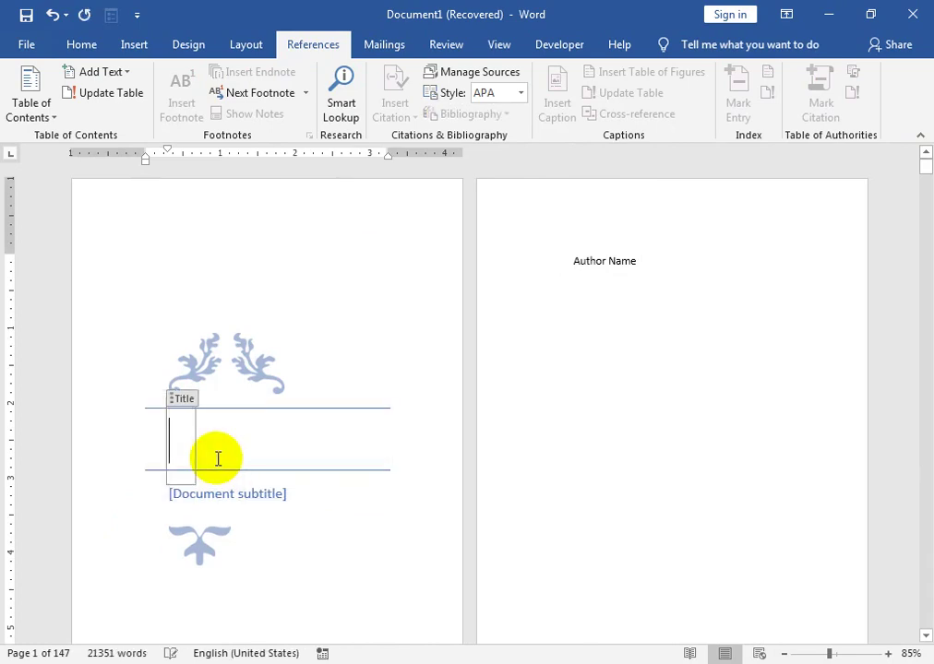
pyautogui.write('BOOK TITLE')
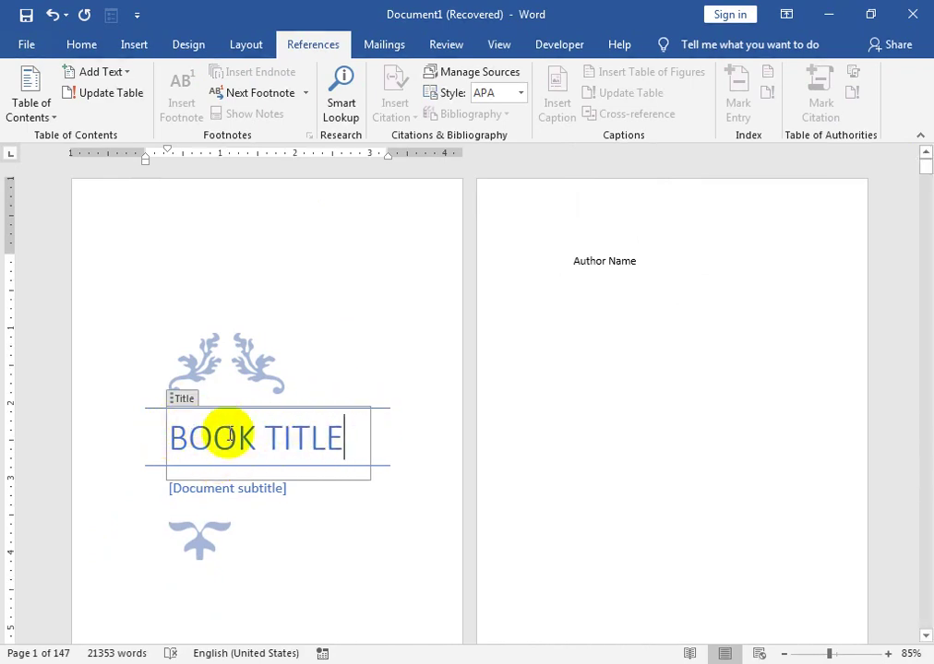
# Step: Centre the BOOK TITLE text on the cover page
pyautogui.click(81, 45)
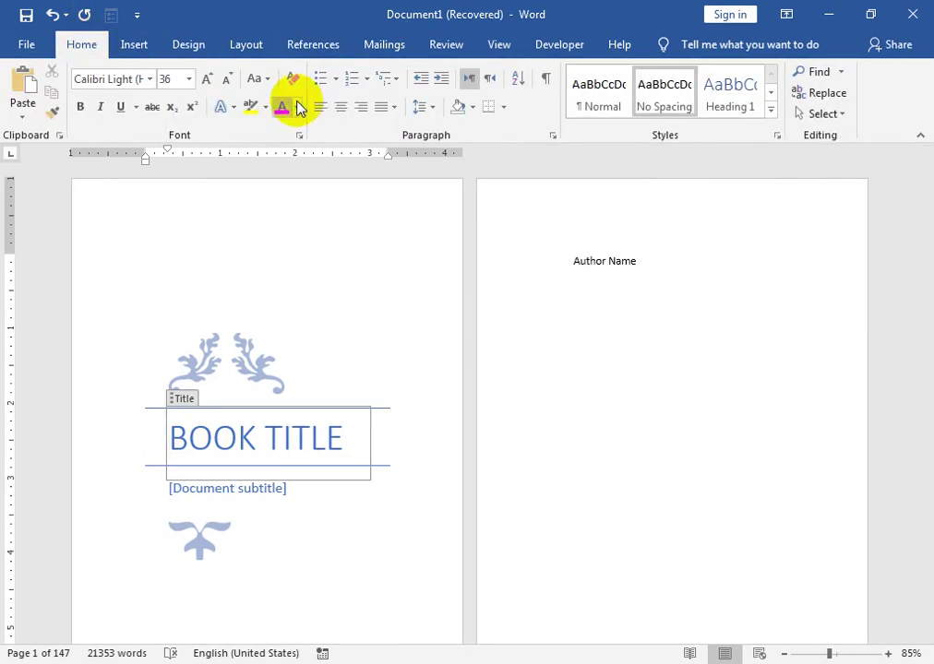
pyautogui.click(340, 106)
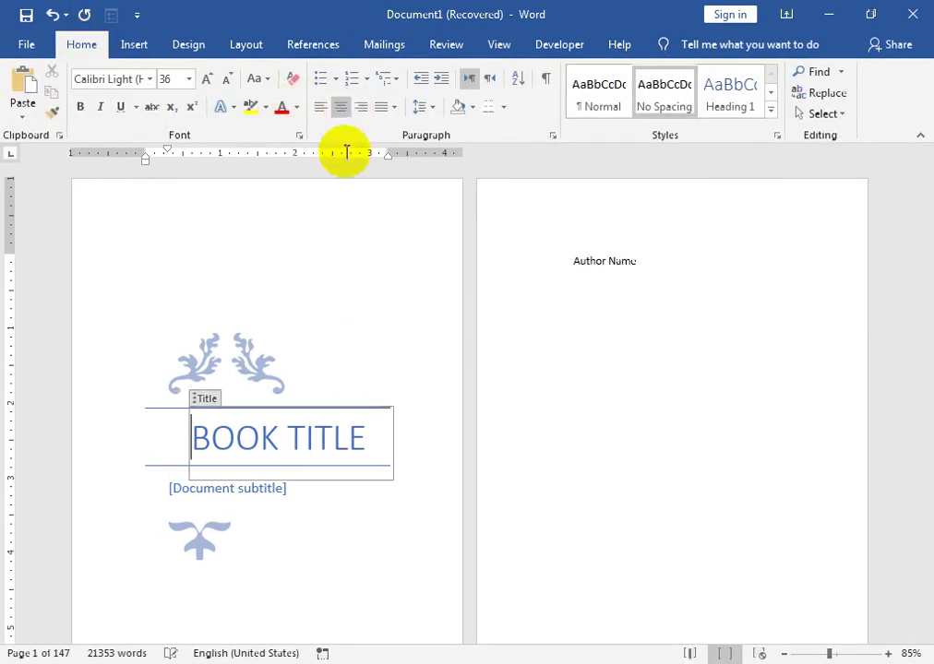
pyautogui.click(206, 399)
pyautogui.click(260, 472)
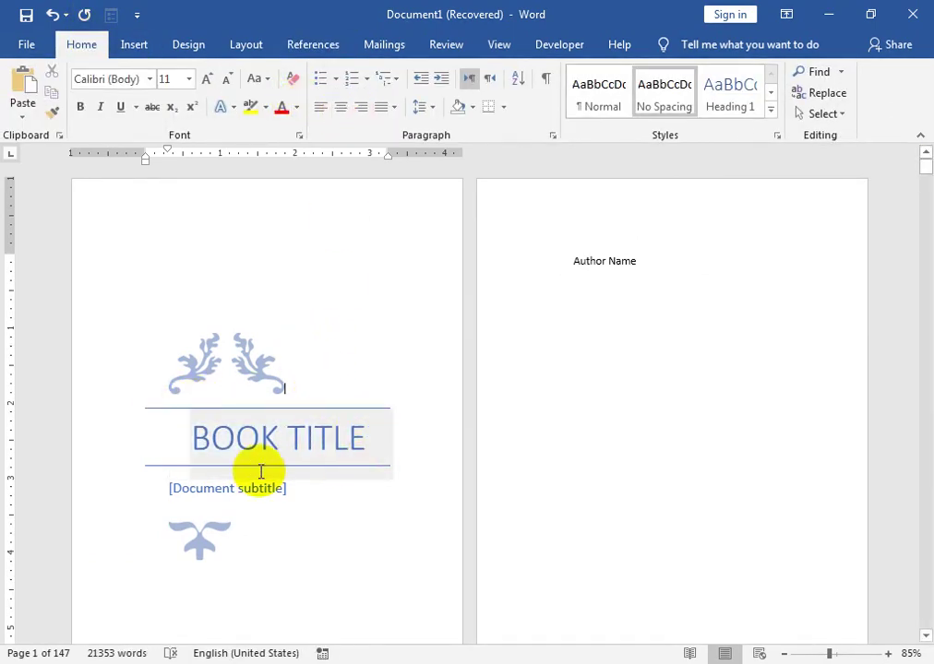
# Step: Set the top ornament to Tight wrapping and centre it above the title
pyautogui.click(232, 349)
pyautogui.moveTo(243, 339); pyautogui.dragTo(268, 344)
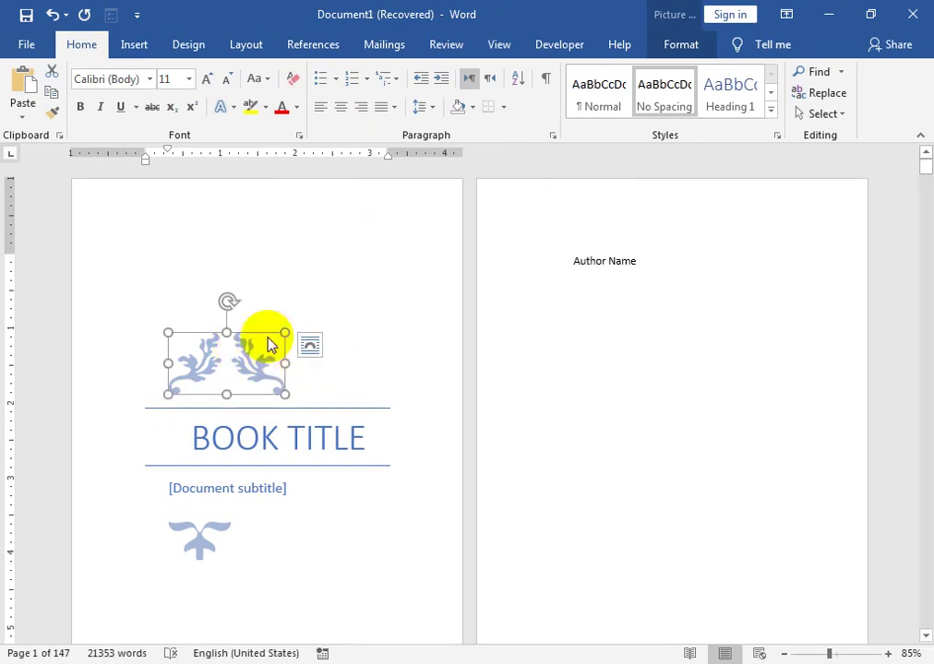
pyautogui.click(681, 44)
pyautogui.click(484, 94)
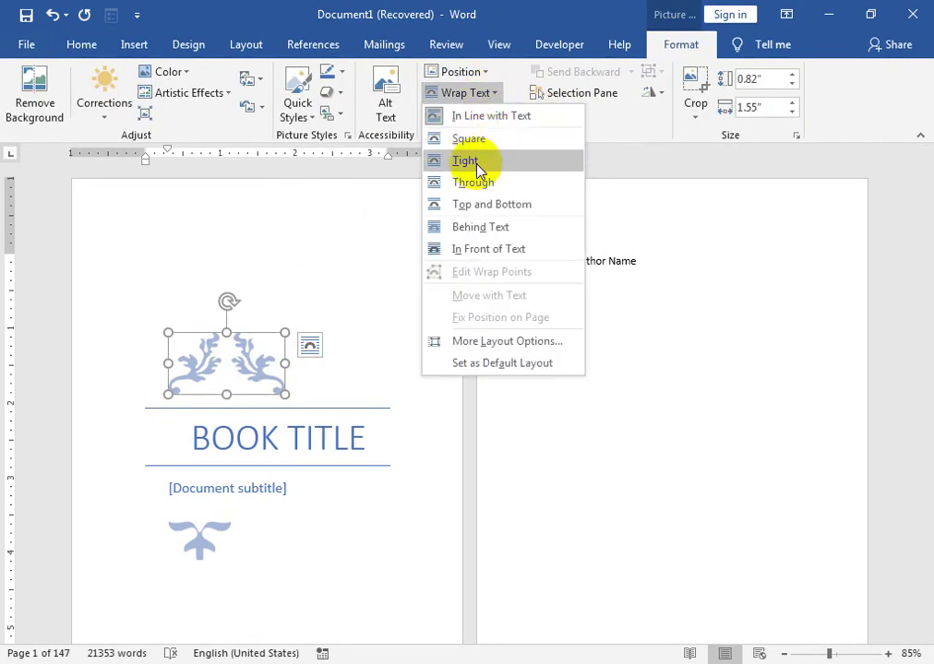
pyautogui.click(478, 169)
pyautogui.moveTo(246, 354); pyautogui.dragTo(291, 350)
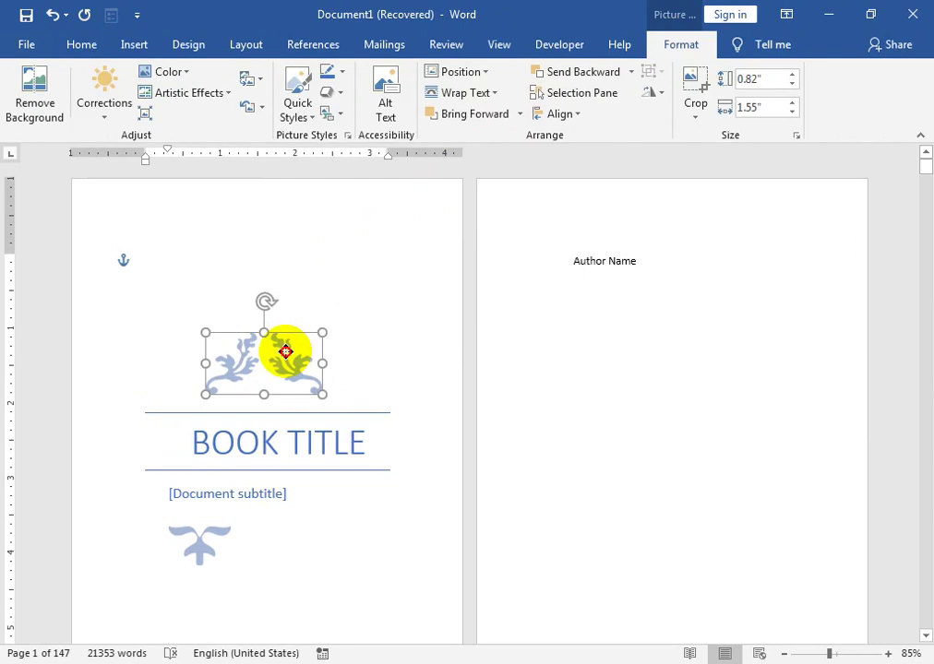
# Step: Set the small ornament to Tight wrapping and centre it below the subtitle
pyautogui.click(215, 544)
pyautogui.moveTo(208, 546); pyautogui.dragTo(196, 561)
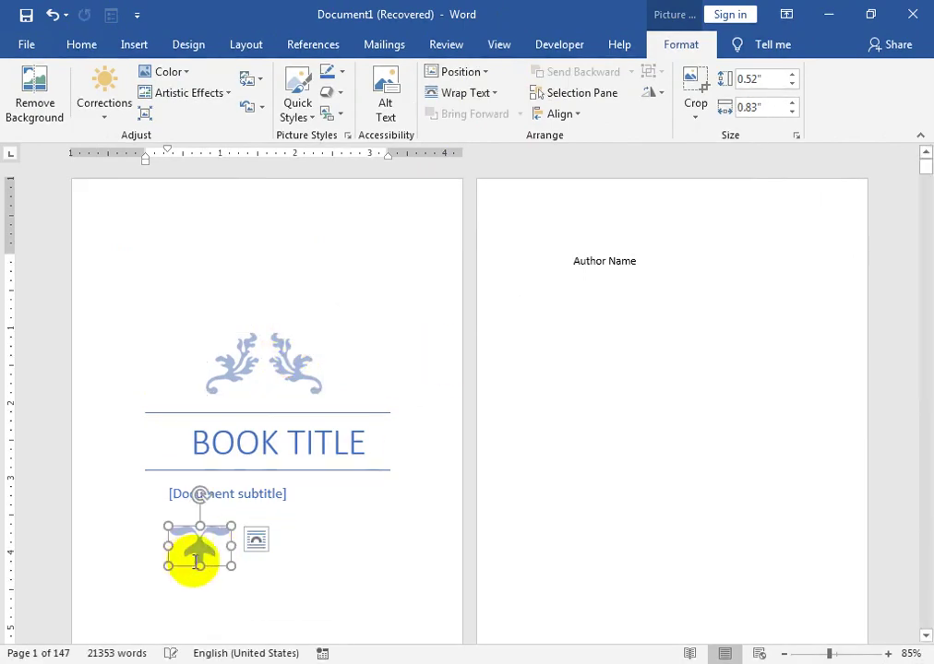
pyautogui.click(466, 72)
pyautogui.click(487, 96)
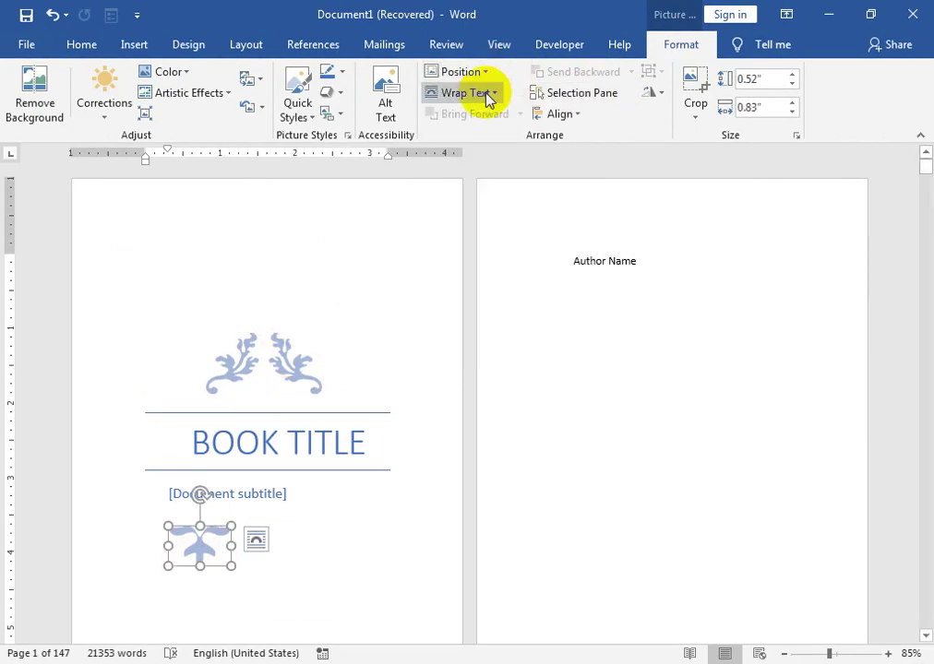
pyautogui.click(492, 168)
pyautogui.moveTo(209, 538); pyautogui.dragTo(277, 529)
pyautogui.click(212, 481)
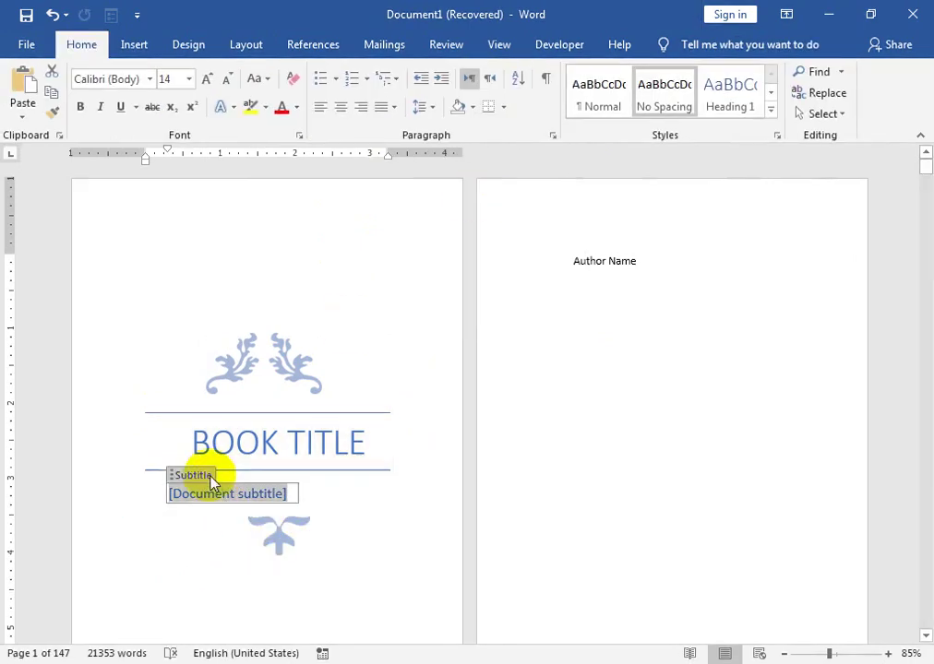
pyautogui.click(367, 510)
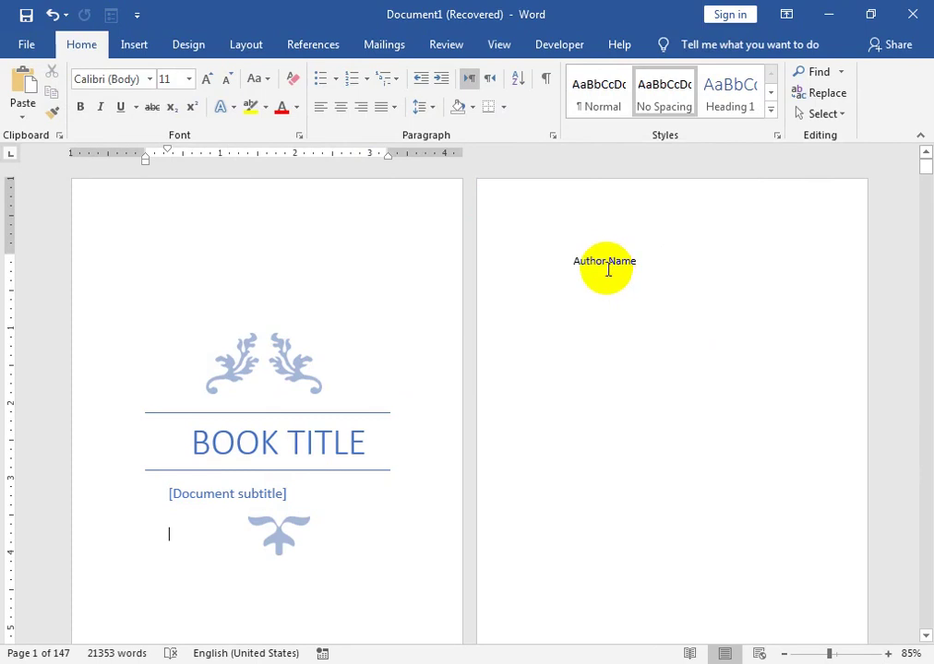
# Step: Below Author Name, choose Insert Citation > Add New Source to start a new Book source
pyautogui.click(609, 300)
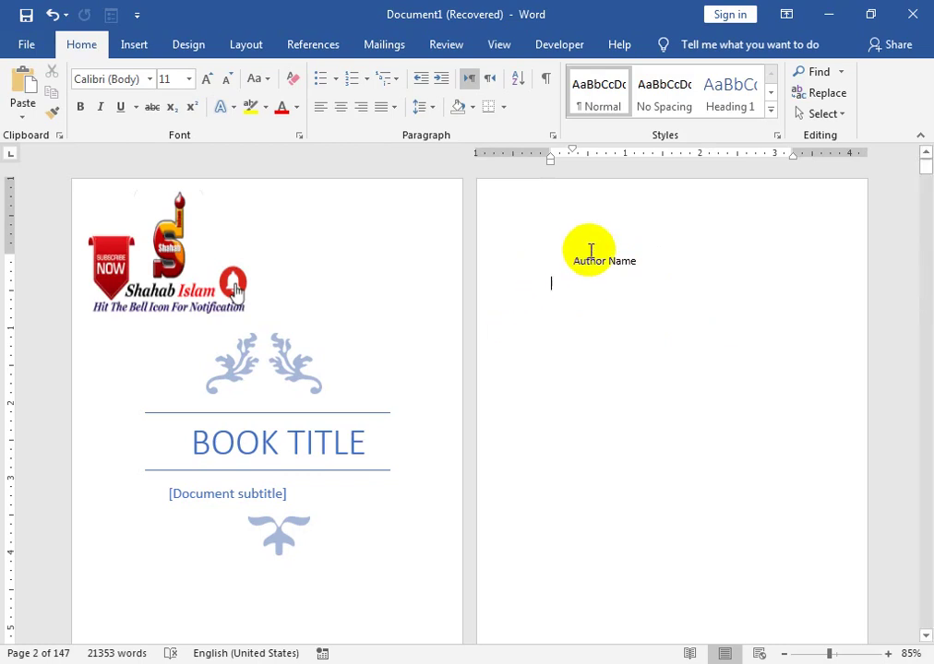
pyautogui.click(304, 46)
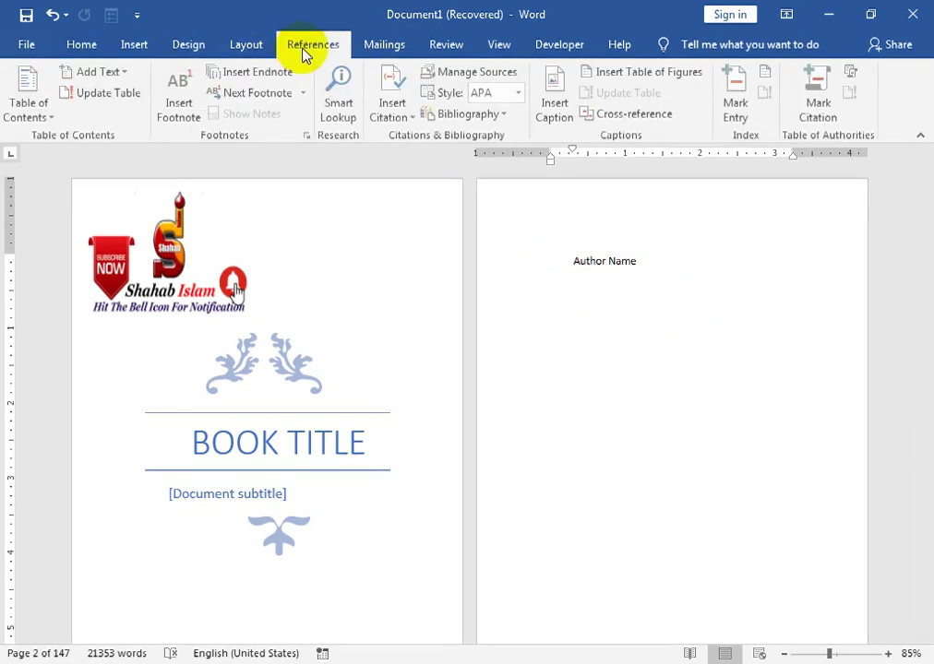
pyautogui.click(495, 115)
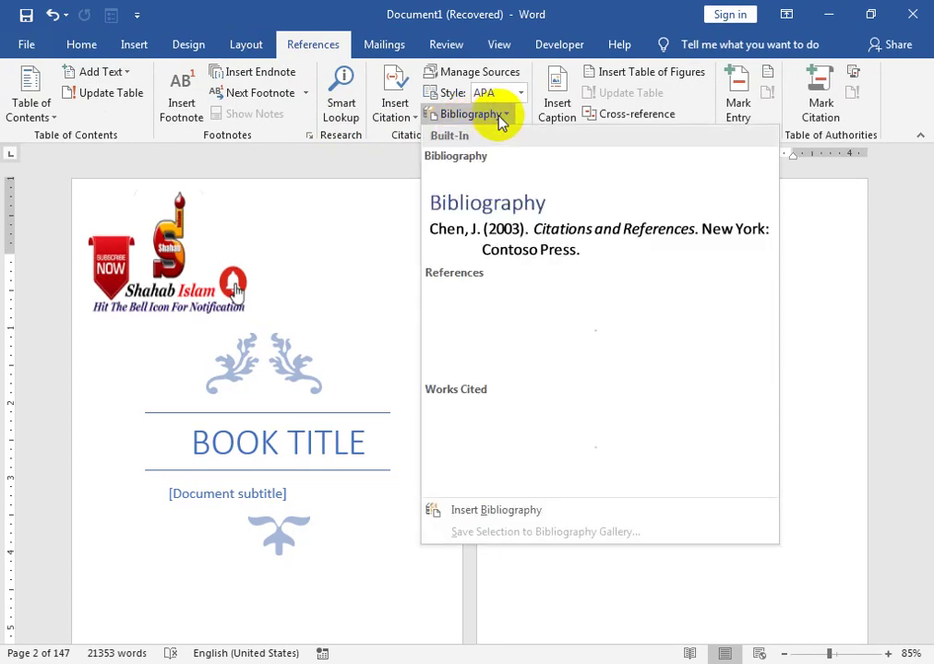
pyautogui.click(394, 138)
pyautogui.click(415, 118)
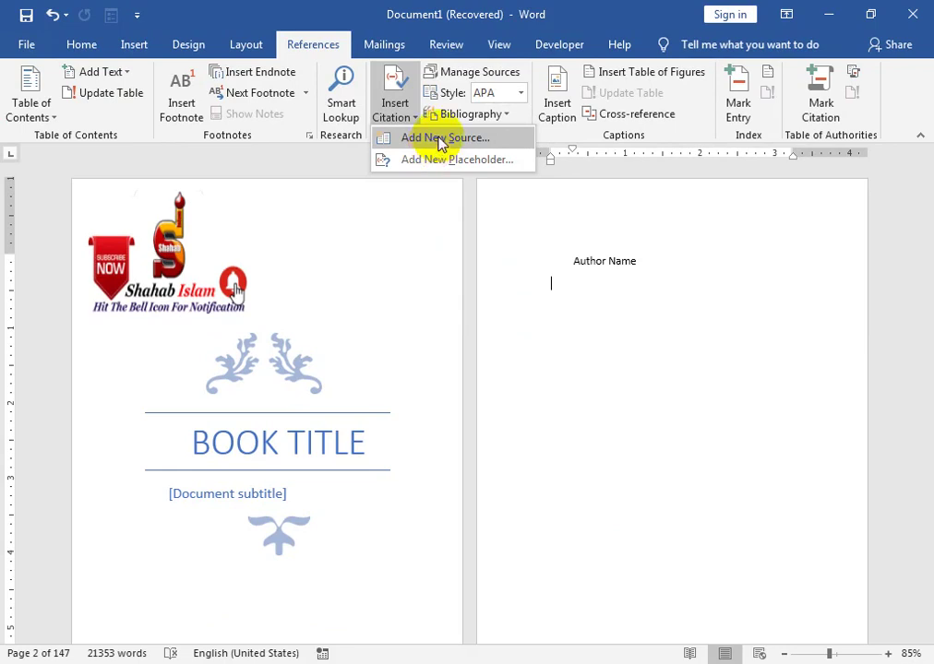
pyautogui.click(441, 140)
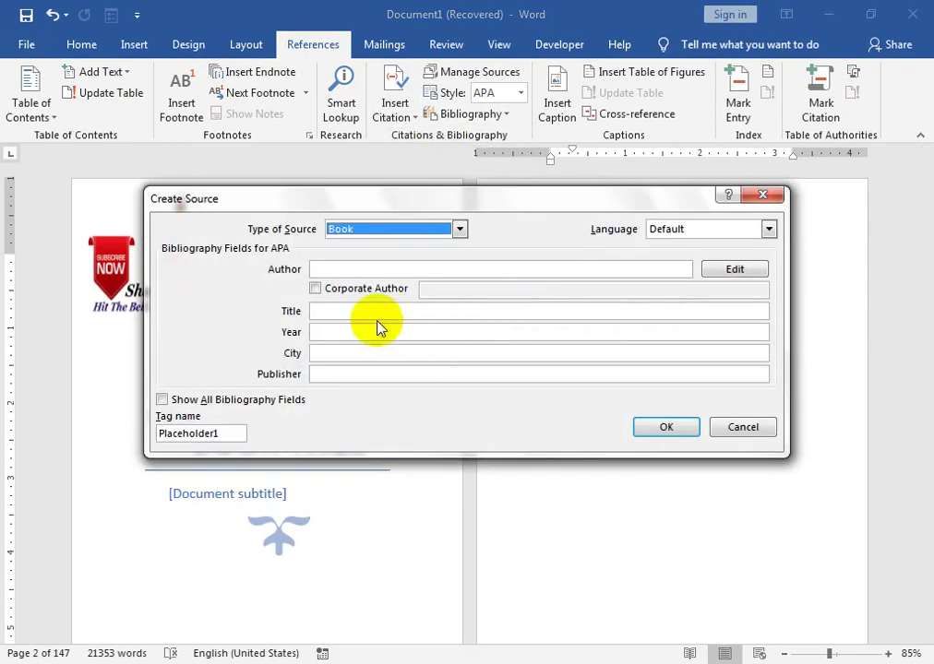
# Step: Fill in the author, title Graphics Design, 2020, Karachi and Rehbaer Publisher, keeping source type Book
pyautogui.click(346, 273)
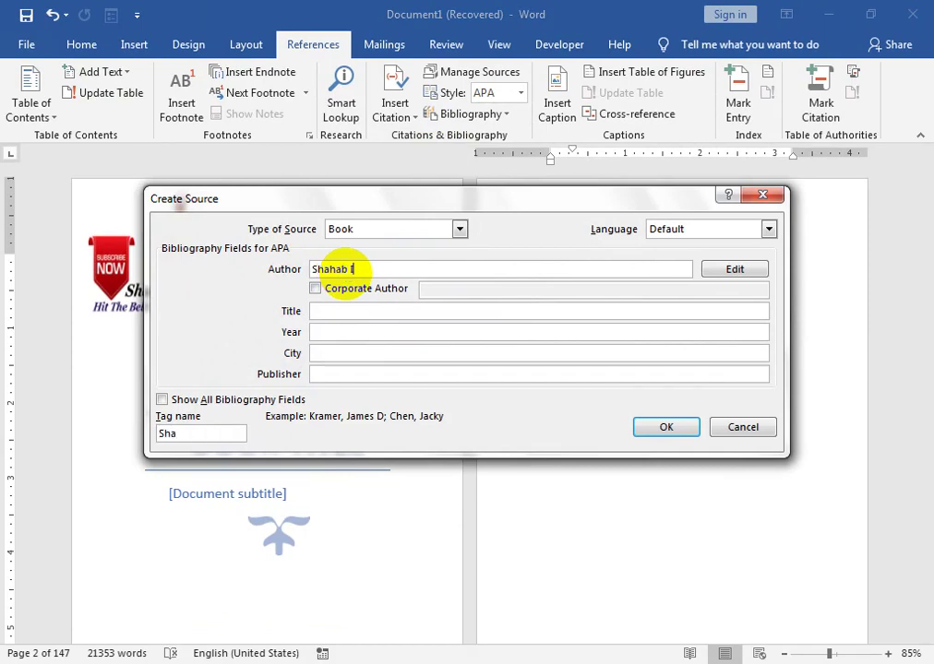
pyautogui.click(320, 312)
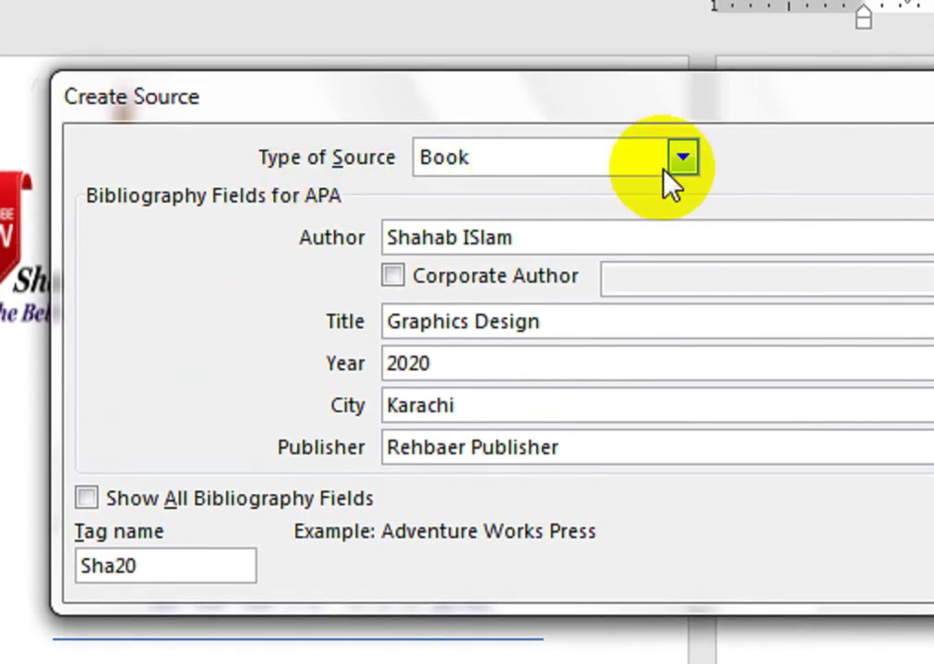
pyautogui.click(678, 165)
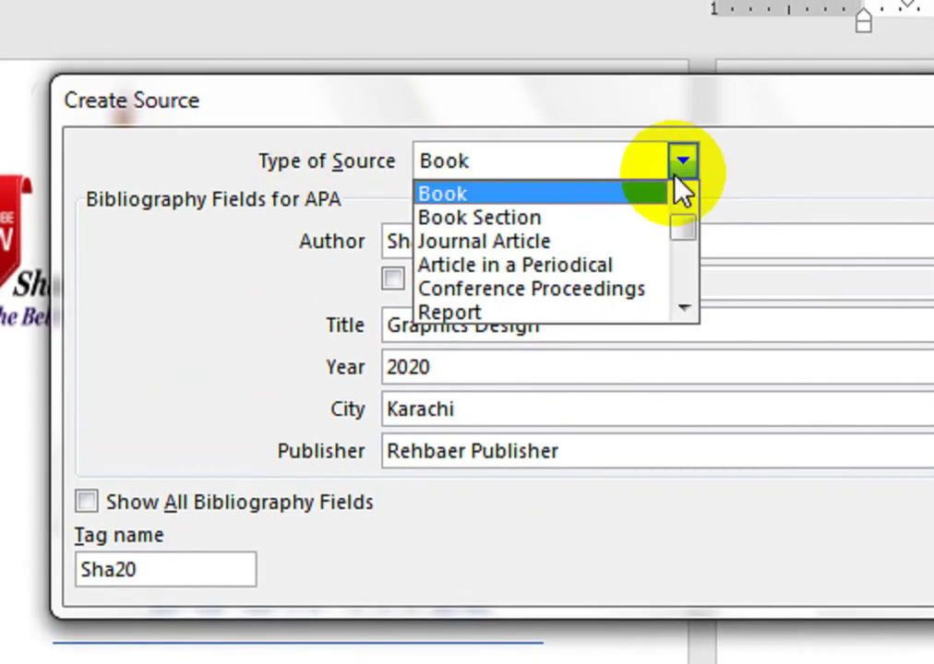
pyautogui.click(691, 170)
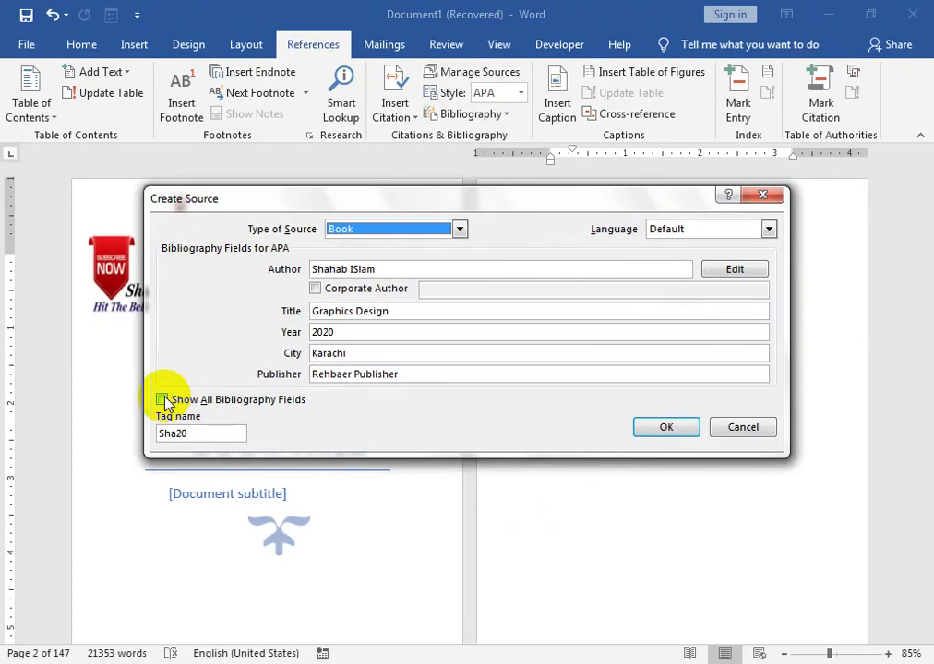
# Step: Toggle Show All Bibliography Fields on and off, then confirm to insert the APA citation with 2020
pyautogui.click(163, 401)
pyautogui.moveTo(765, 330)
pyautogui.mouseDown()
pyautogui.moveTo(775, 399)
pyautogui.moveTo(765, 407)
pyautogui.mouseUp()
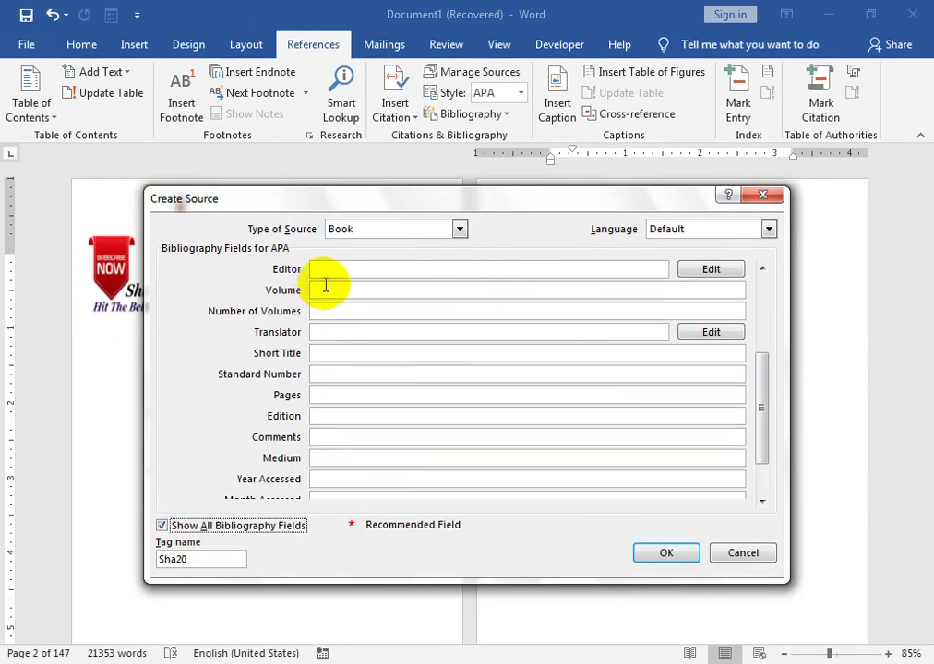
pyautogui.click(162, 525)
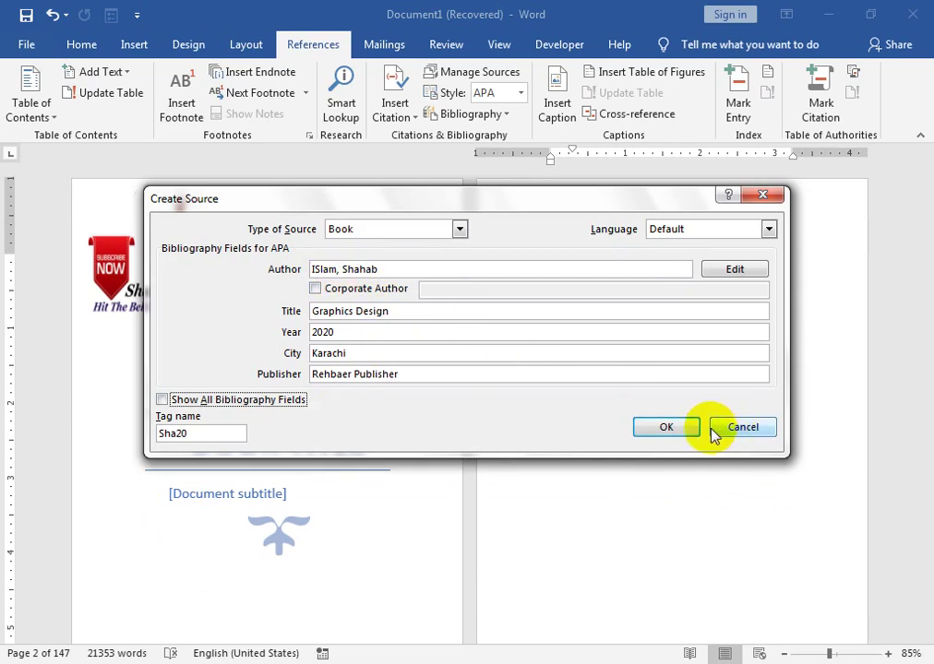
pyautogui.click(675, 430)
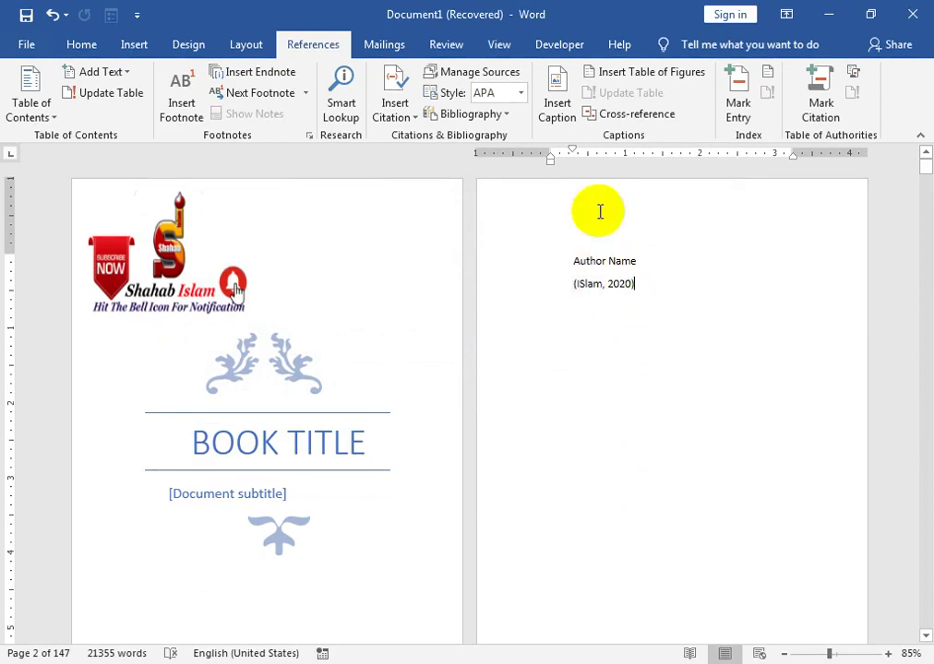
# Step: Insert Works Cited, Bibliography and References lists, each showing the Graphics Design (2020) entry
pyautogui.click(498, 115)
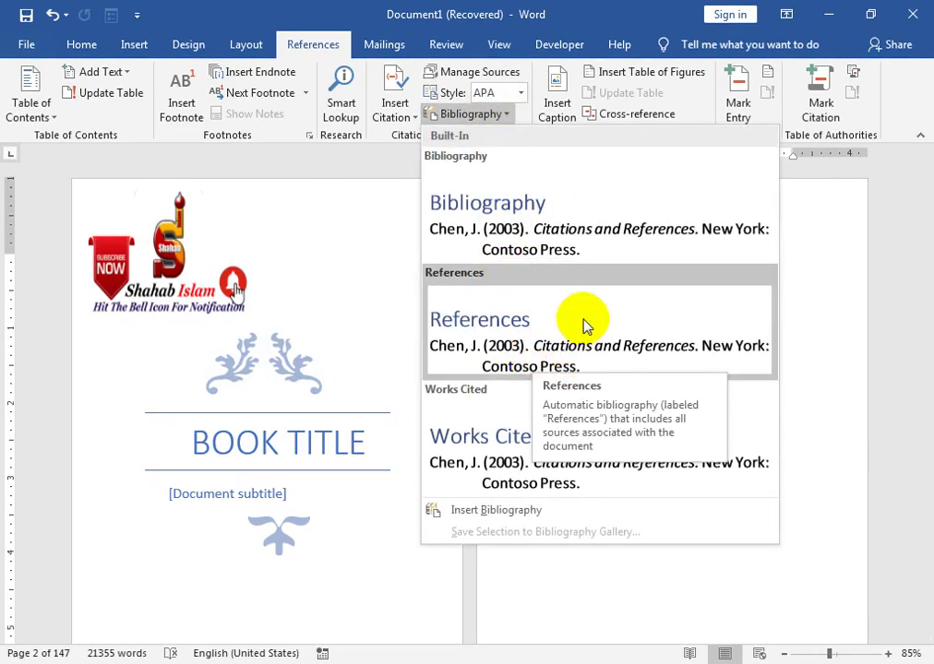
pyautogui.click(556, 458)
pyautogui.click(438, 129)
pyautogui.click(510, 234)
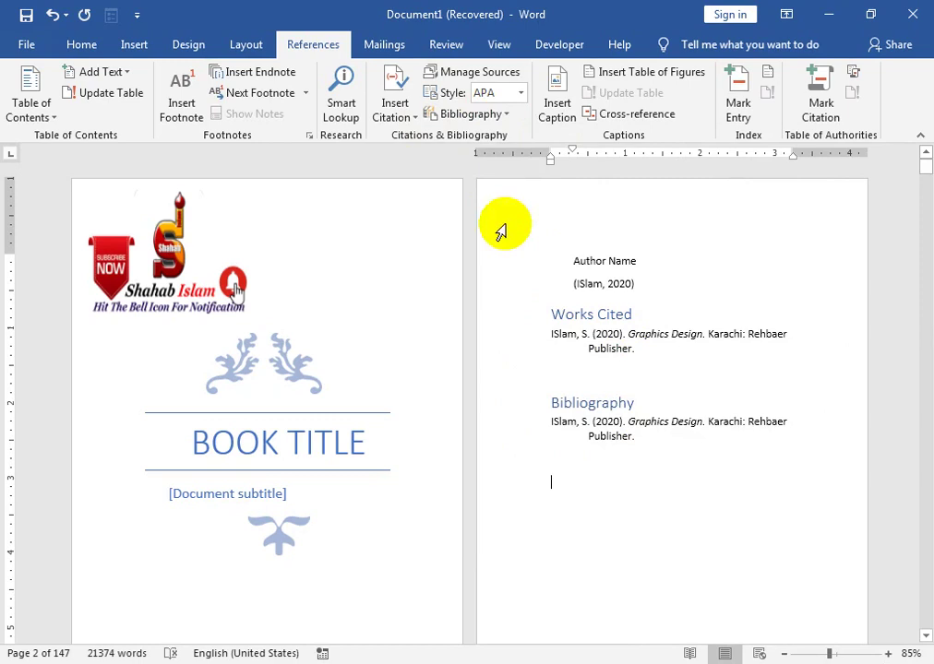
pyautogui.click(468, 114)
pyautogui.click(516, 329)
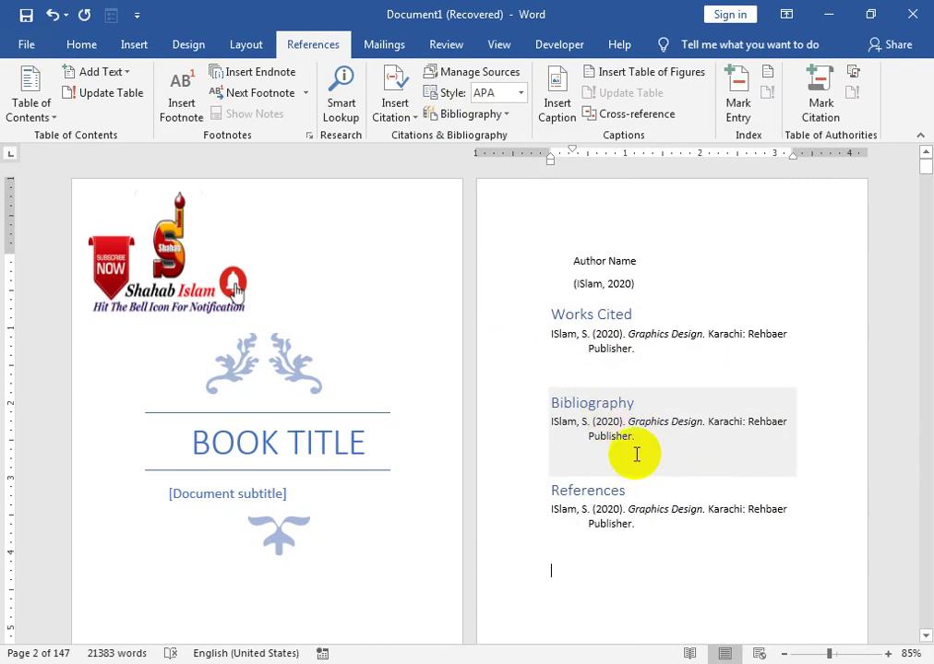
pyautogui.moveTo(592, 403)
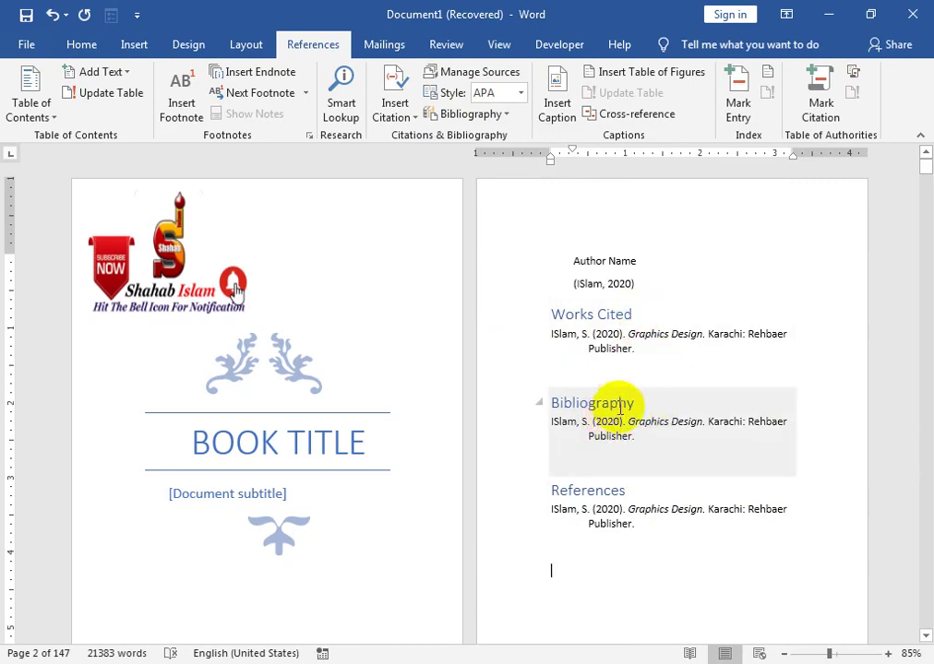
pyautogui.click(494, 79)
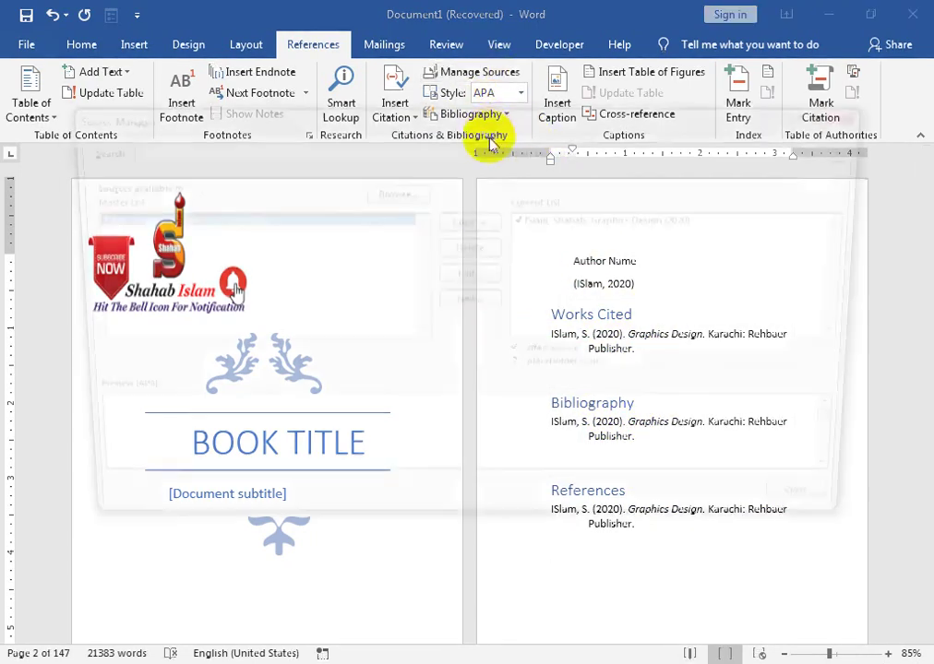
pyautogui.click(544, 222)
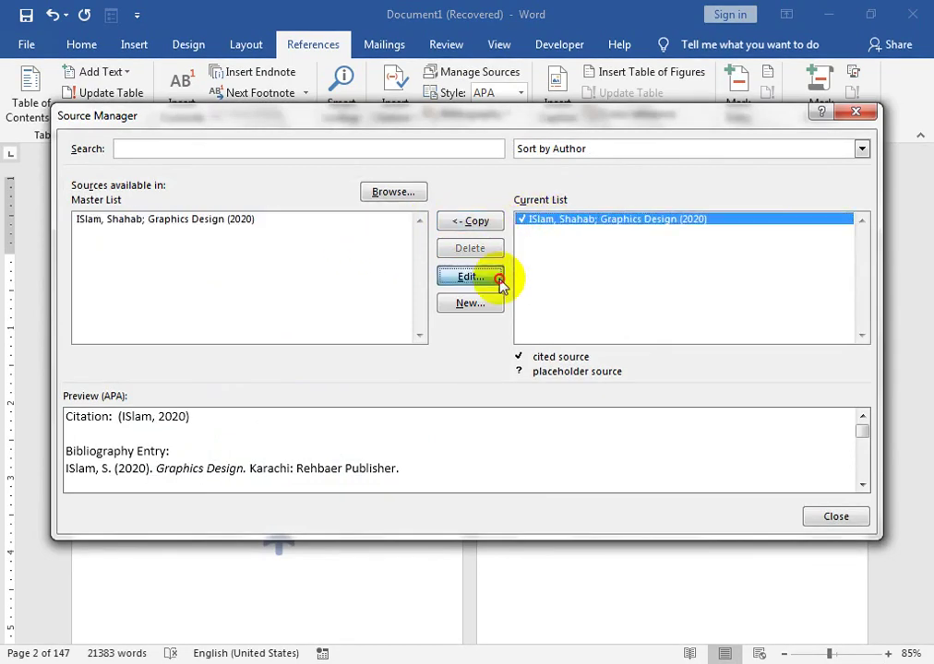
pyautogui.click(493, 277)
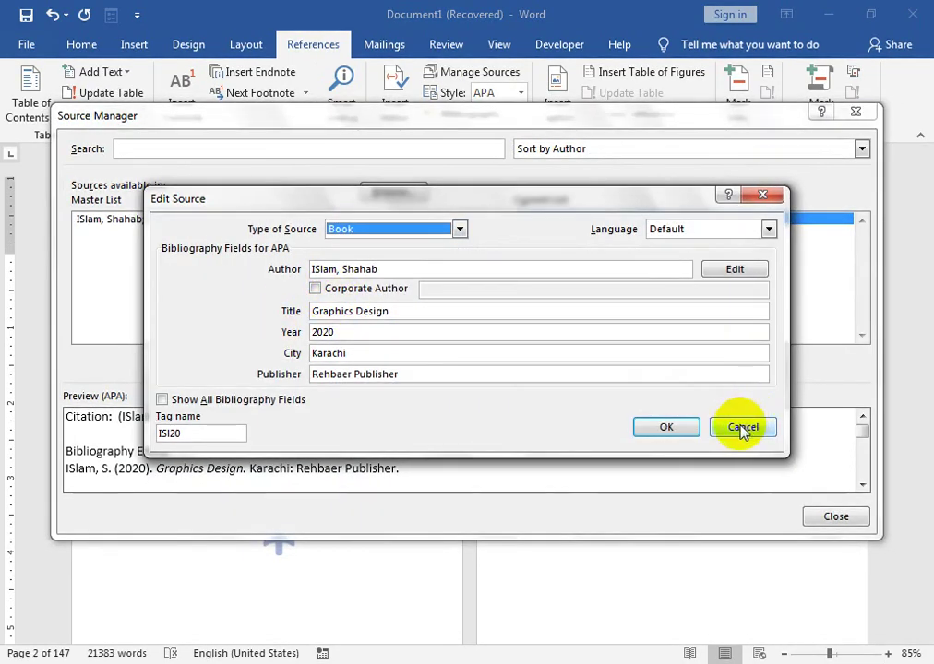
pyautogui.click(664, 426)
pyautogui.click(834, 515)
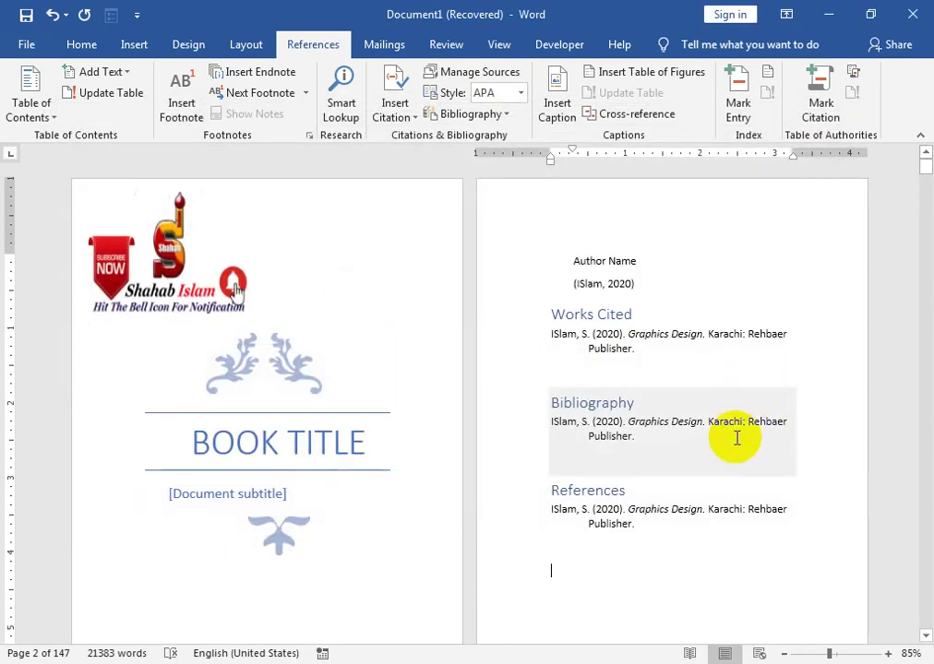
pyautogui.scroll(-3, 733, 438)
pyautogui.click(618, 410)
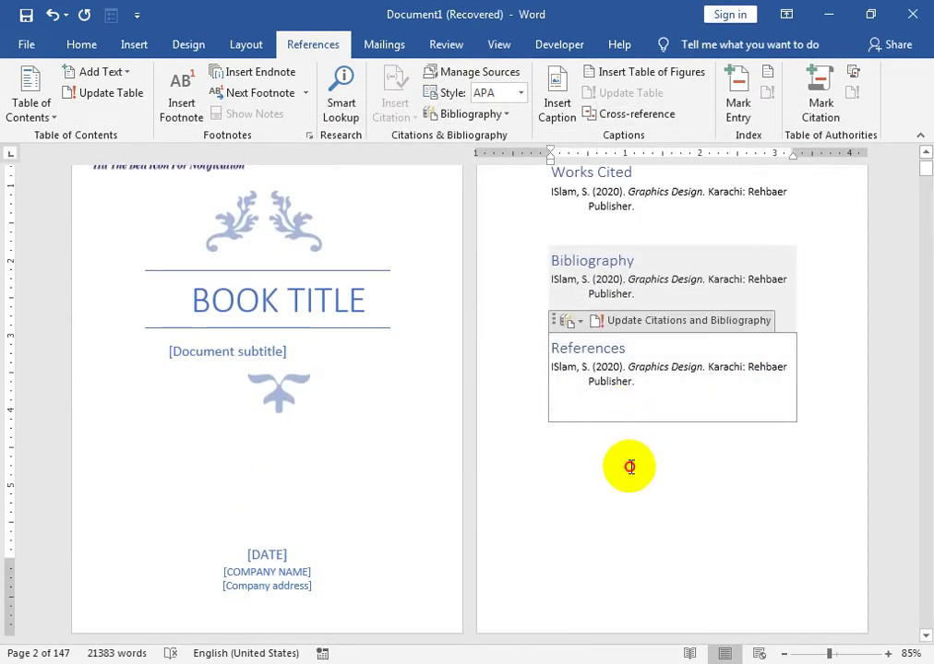
# Step: Update only the page numbers of the Chapters 1–10 table of contents
pyautogui.click(629, 466)
pyautogui.scroll(-1, 631, 467)
pyautogui.scroll(-2, 628, 467)
pyautogui.scroll(-1, 620, 452)
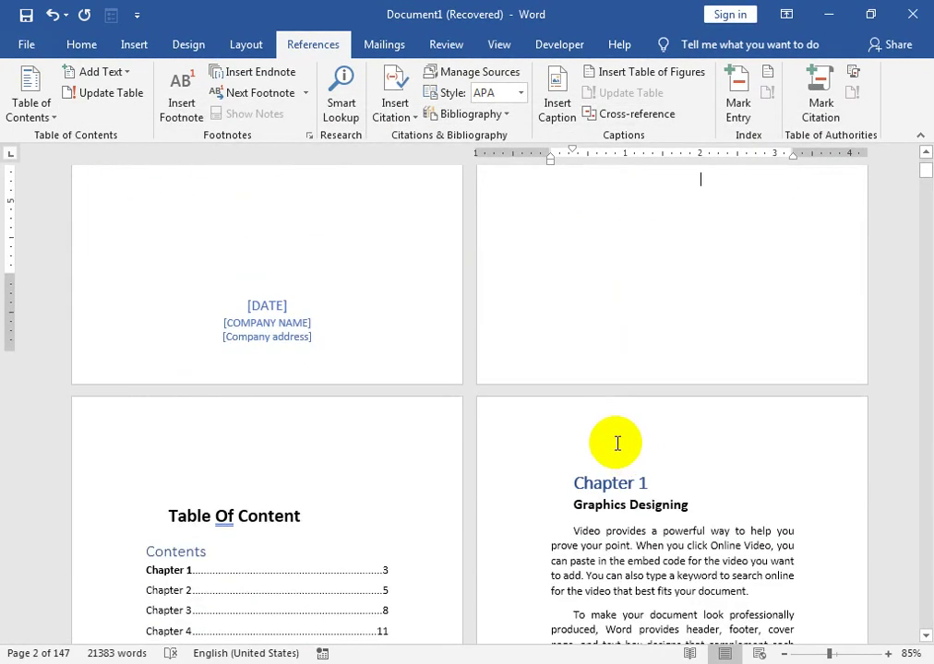
pyautogui.scroll(-1, 313, 479)
pyautogui.scroll(-1, 369, 494)
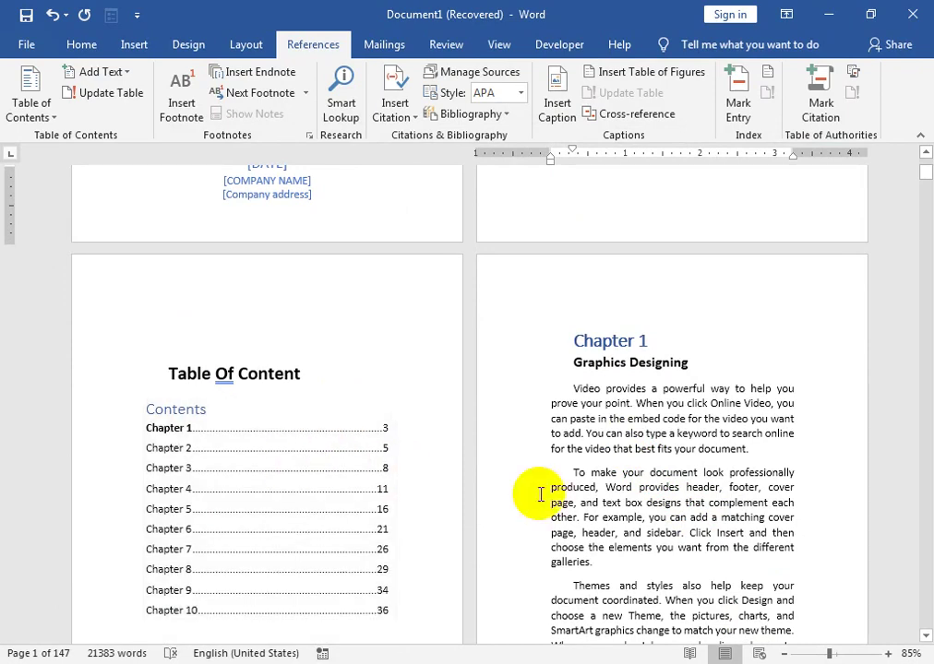
pyautogui.click(224, 427)
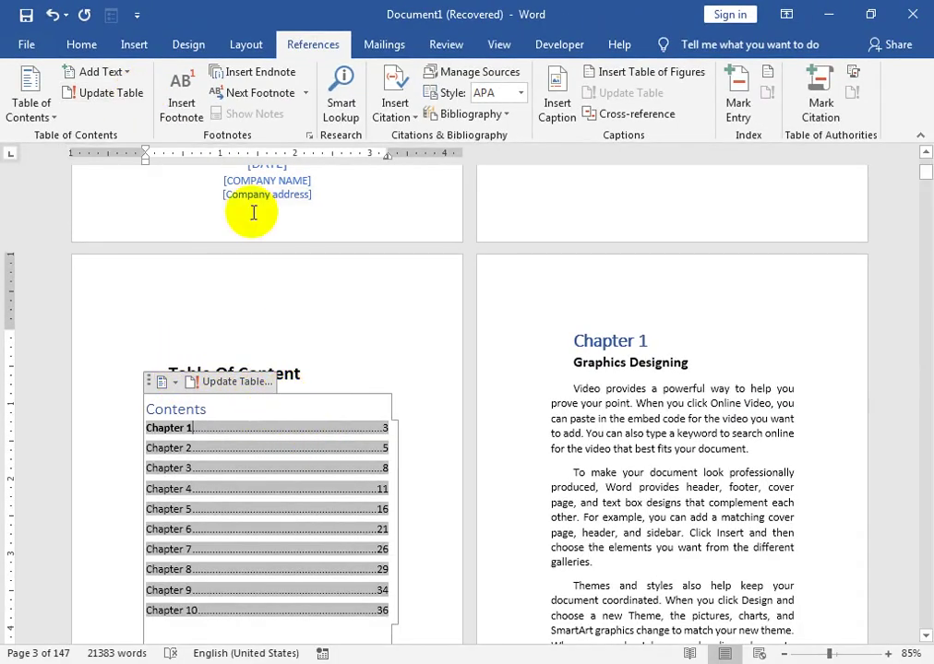
pyautogui.click(109, 93)
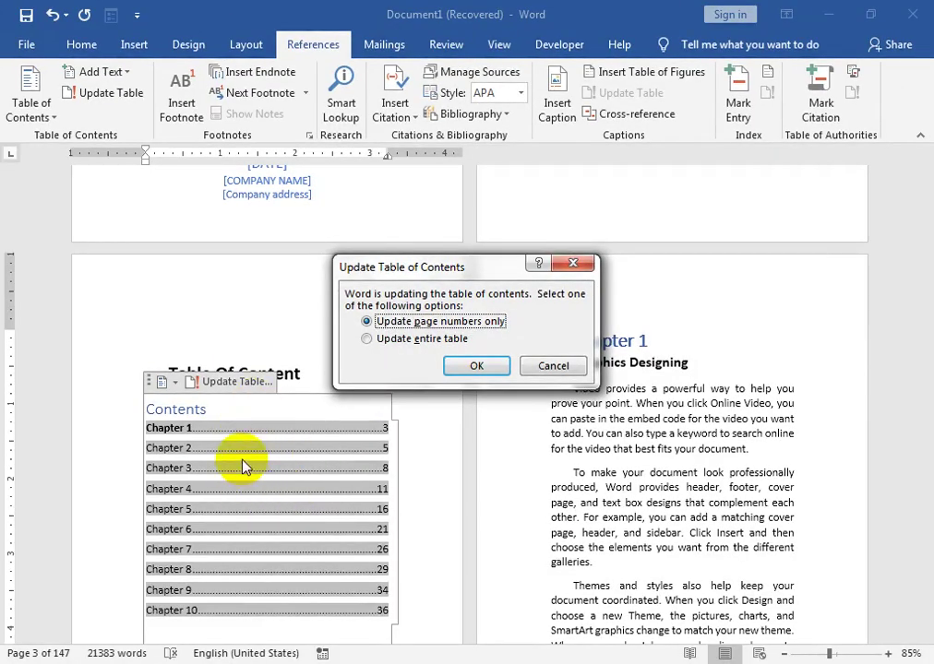
pyautogui.click(550, 366)
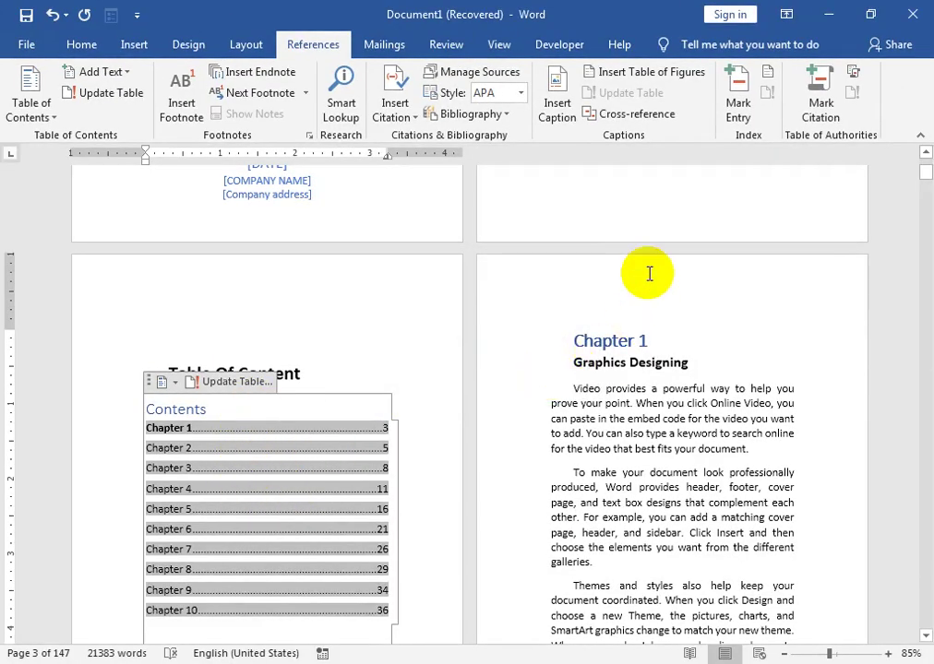
pyautogui.click(647, 273)
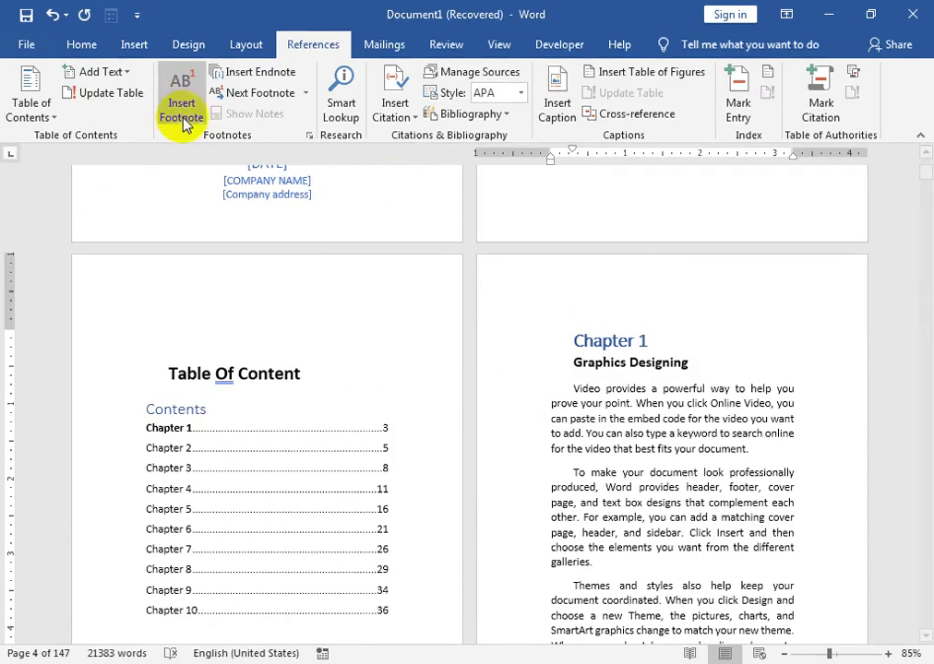
pyautogui.click(138, 47)
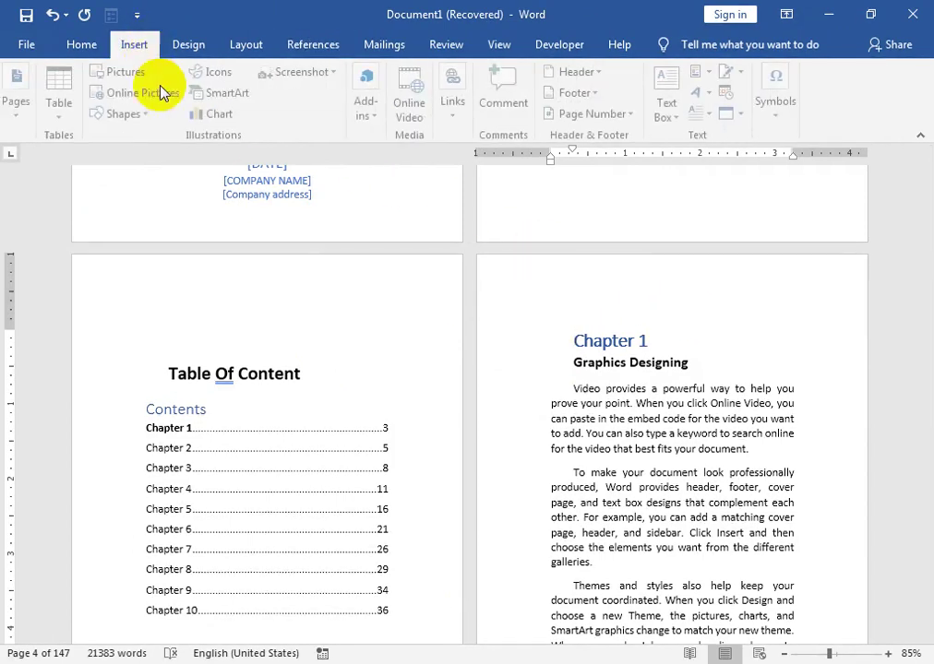
pyautogui.click(627, 116)
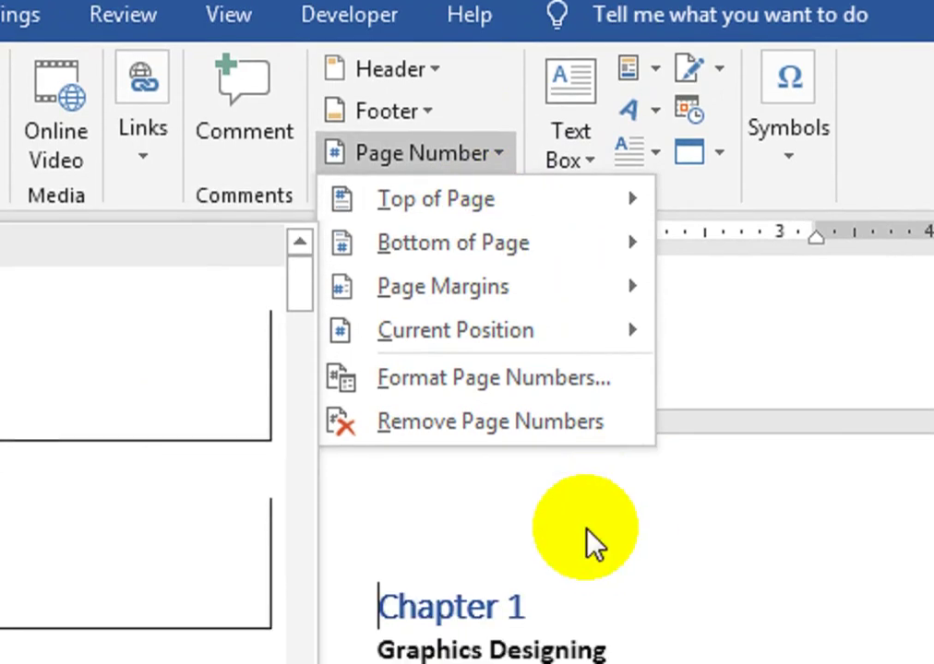
pyautogui.click(589, 499)
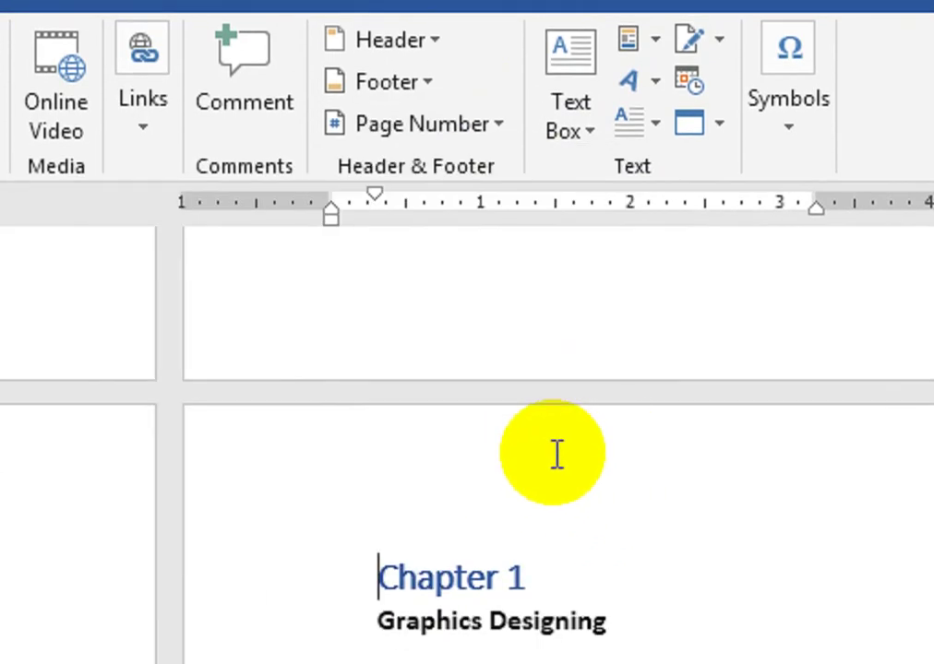
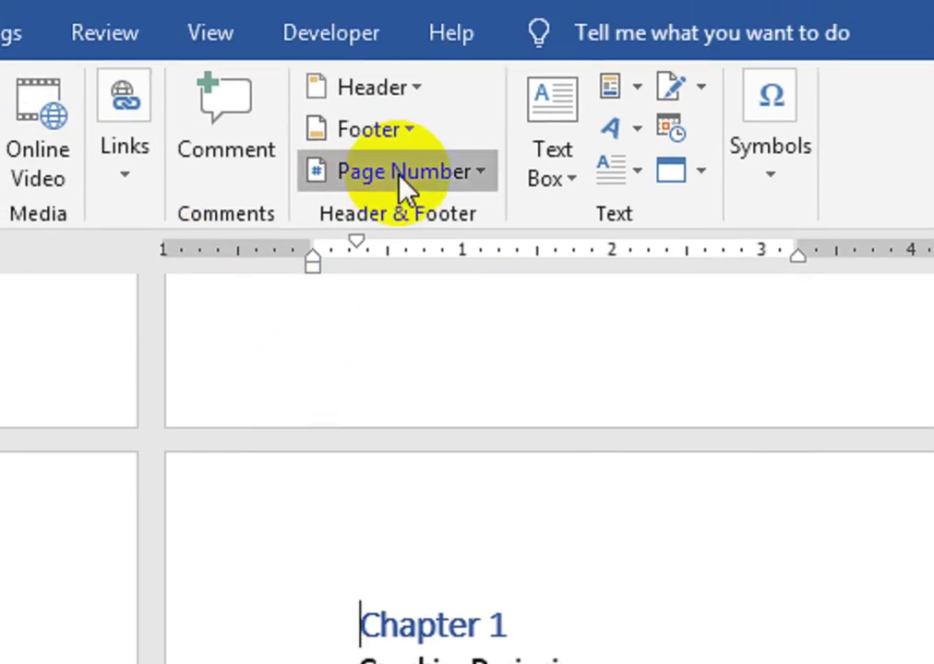
# Step: Add Plain Number 2 page numbers at the top centre of the pages, then close header editing
pyautogui.click(406, 176)
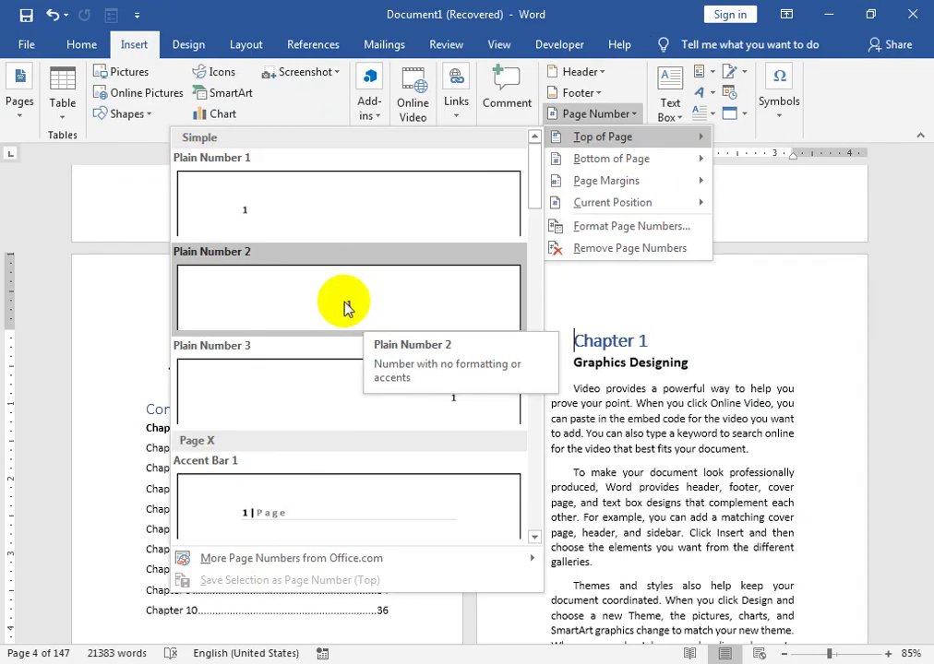
pyautogui.click(346, 309)
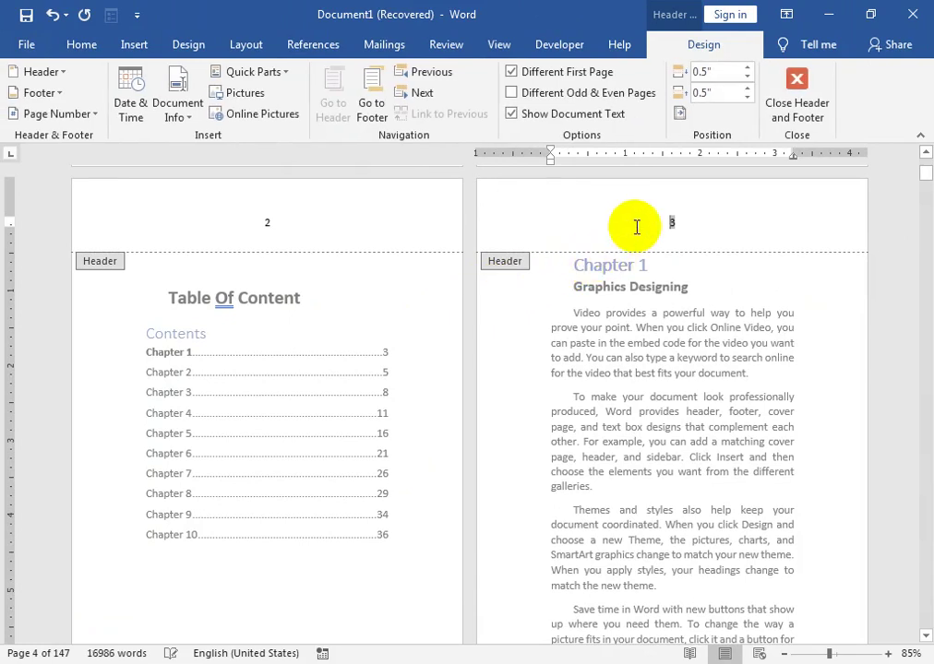
pyautogui.scroll(3, 627, 249)
pyautogui.scroll(5, 620, 272)
pyautogui.scroll(3, 618, 269)
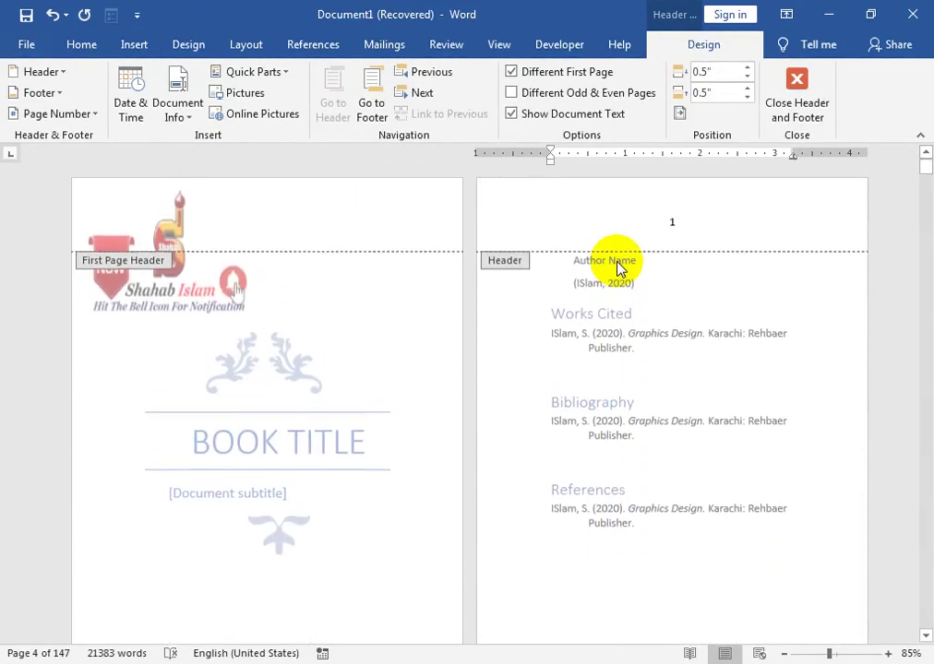
pyautogui.click(258, 248)
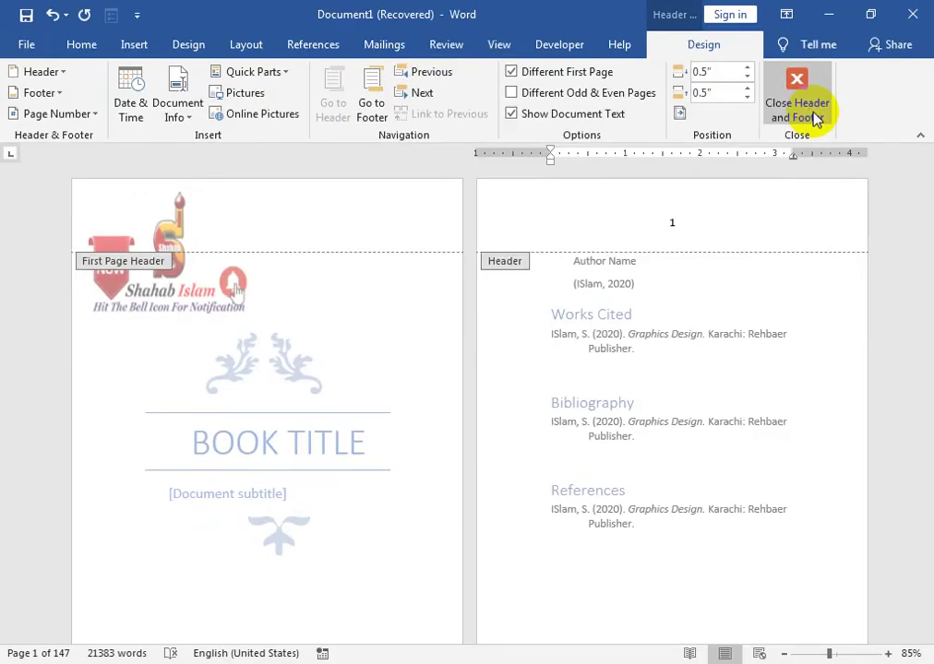
pyautogui.click(814, 119)
# Step: Undo the page numbers and show the Breaks list on the Layout tab
pyautogui.scroll(-5, 638, 417)
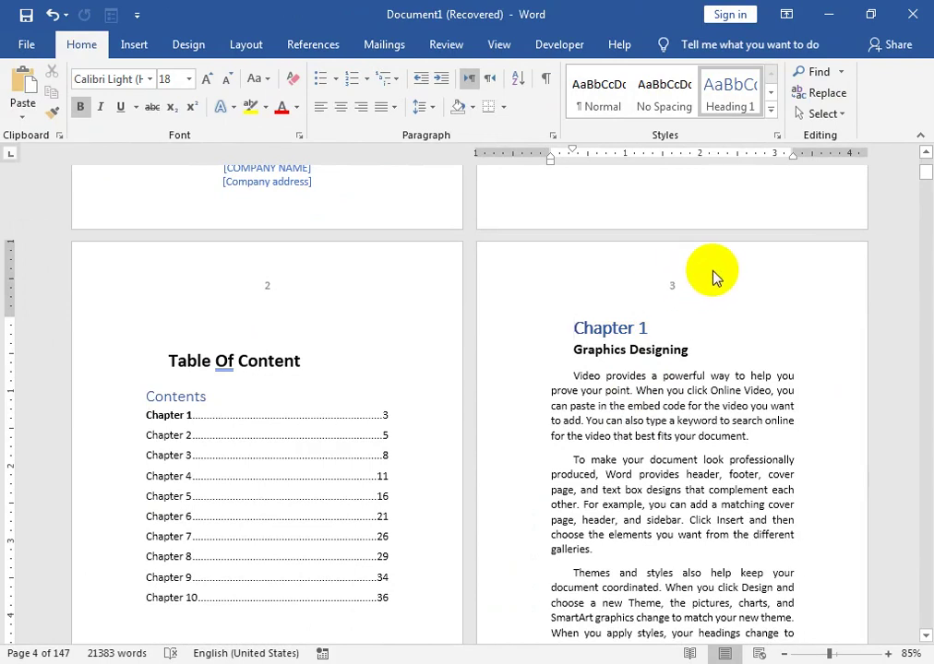
pyautogui.hotkey('ctrl', 'z')
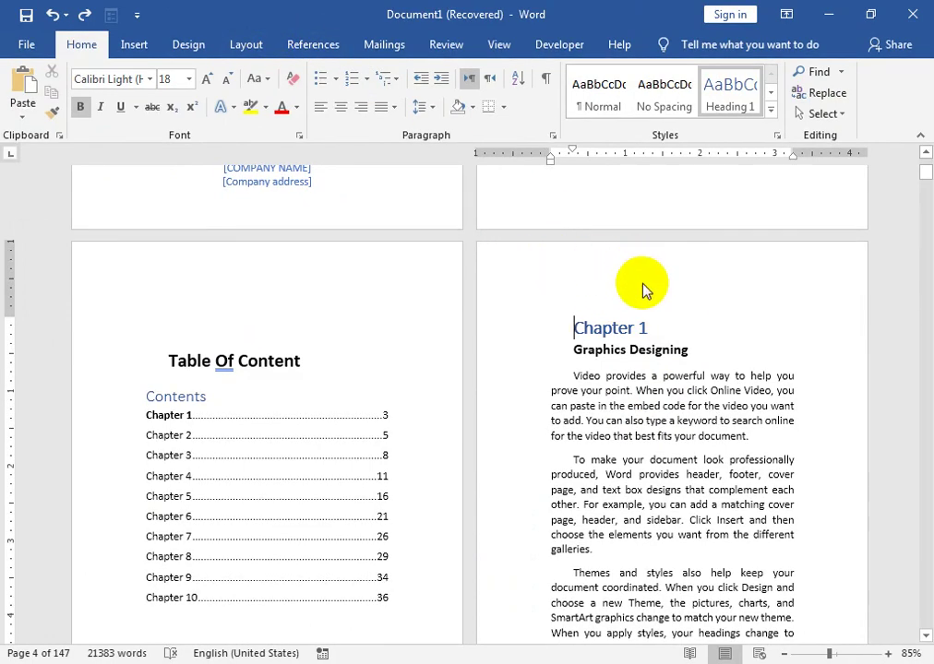
pyautogui.click(191, 50)
pyautogui.click(251, 48)
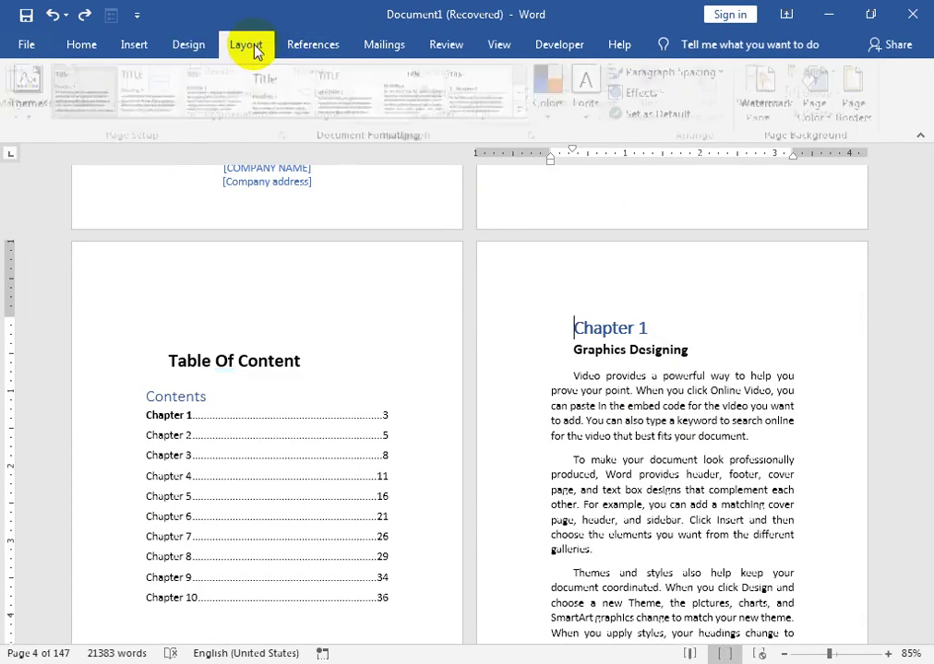
pyautogui.click(233, 72)
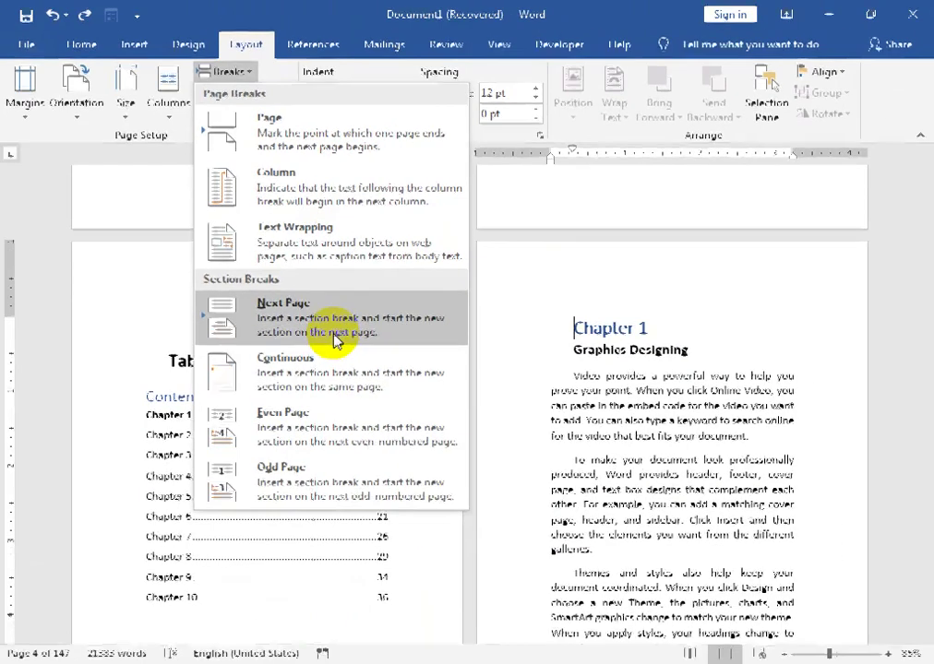
# Step: Insert a Next Page section break before Chapter 1 and add top-centred Plain Number 2 page numbers
pyautogui.click(267, 332)
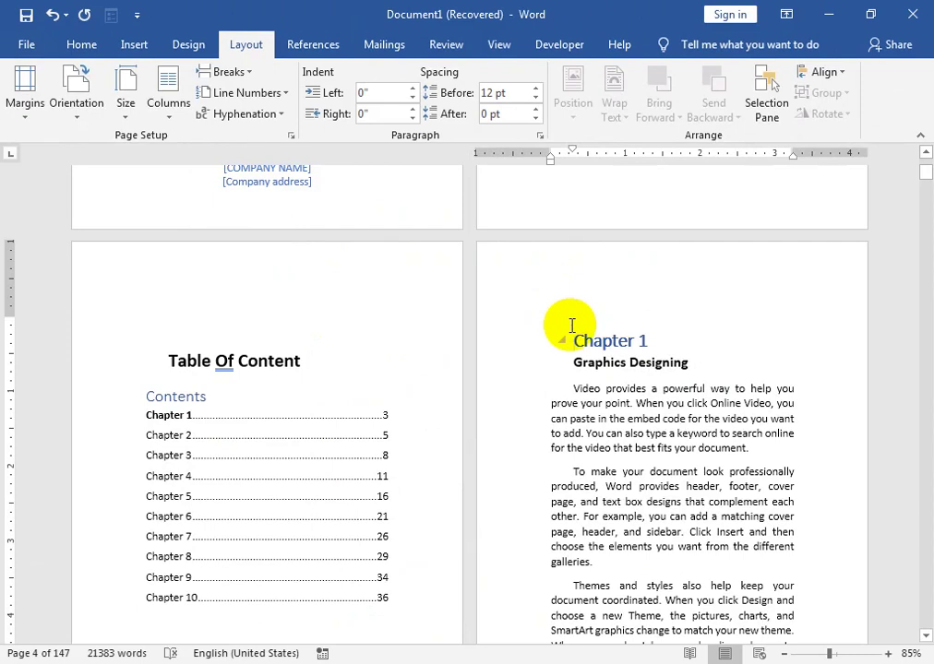
pyautogui.click(130, 47)
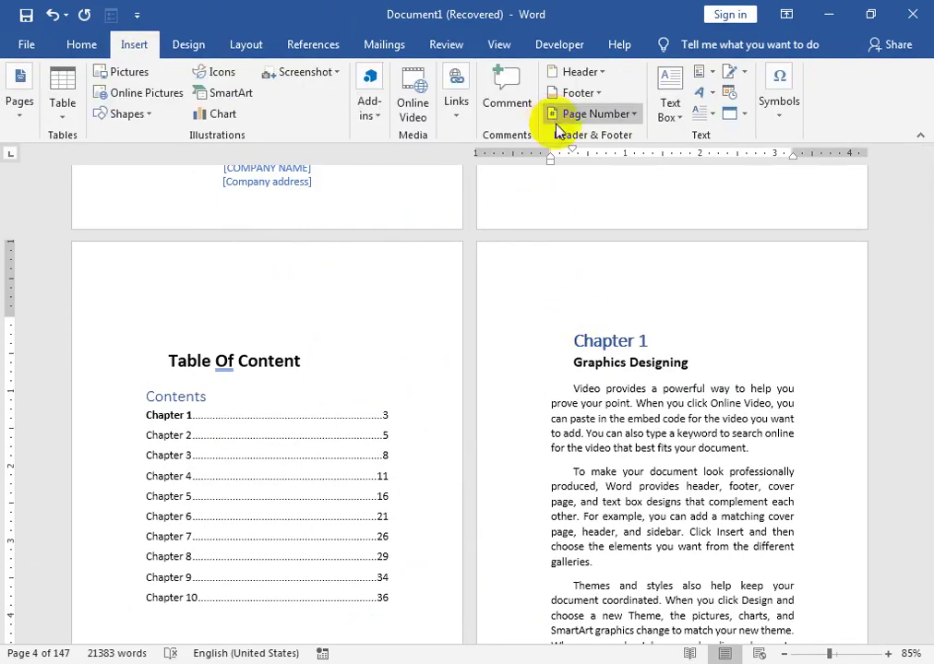
pyautogui.click(614, 116)
pyautogui.moveTo(603, 137)
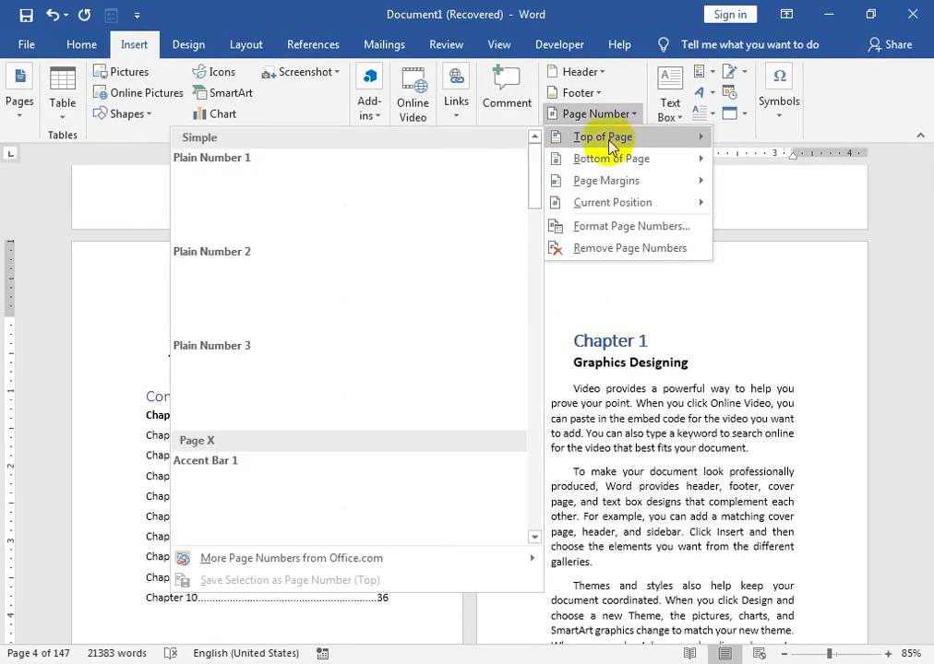
pyautogui.click(339, 268)
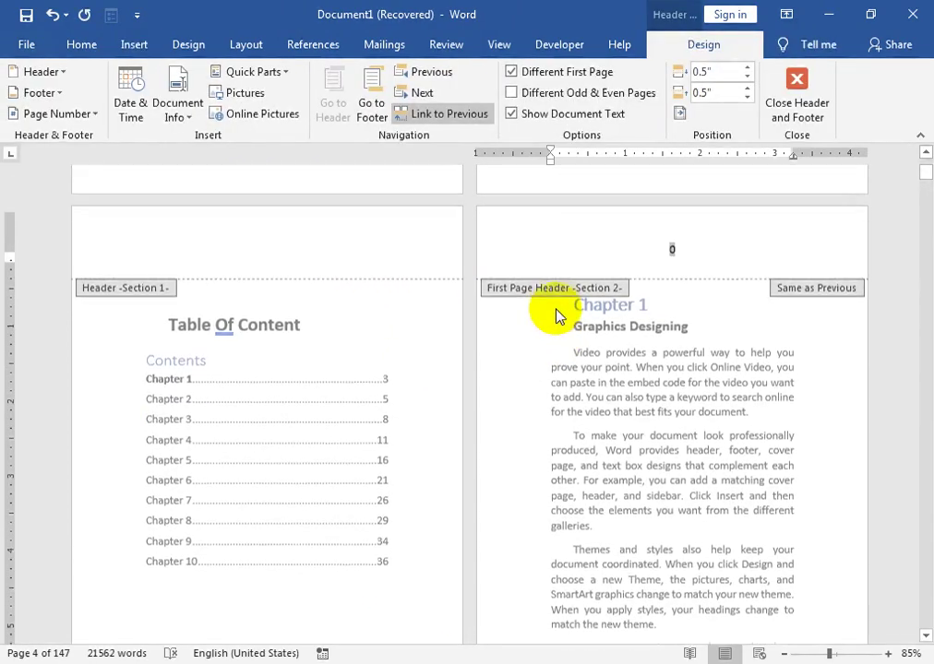
# Step: Unlink Chapter 1's first-page header from the previous section
pyautogui.scroll(1, 558, 314)
pyautogui.scroll(1, 586, 323)
pyautogui.scroll(2, 600, 334)
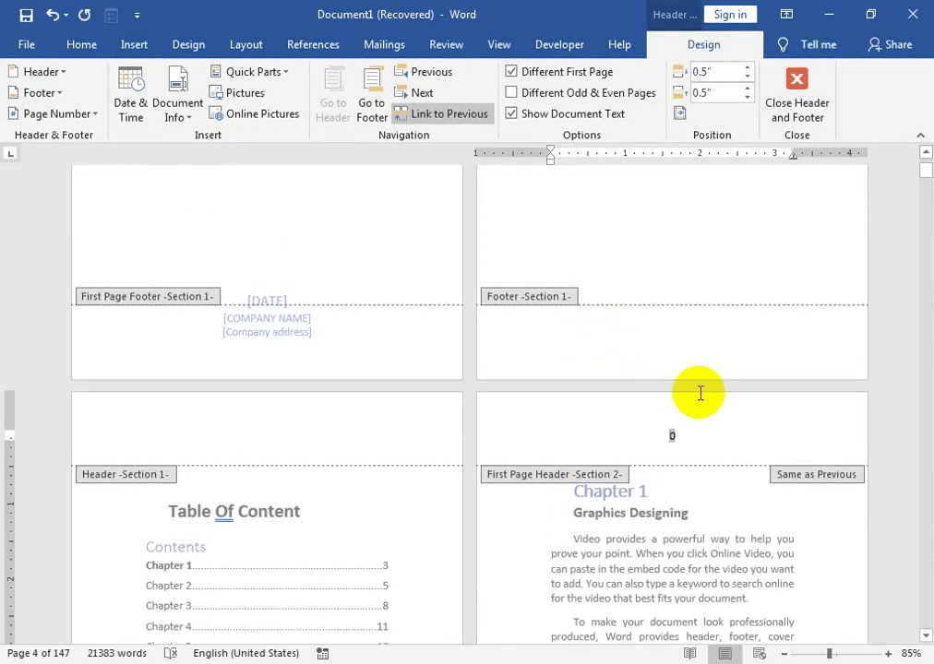
pyautogui.scroll(3, 683, 433)
pyautogui.scroll(4, 683, 433)
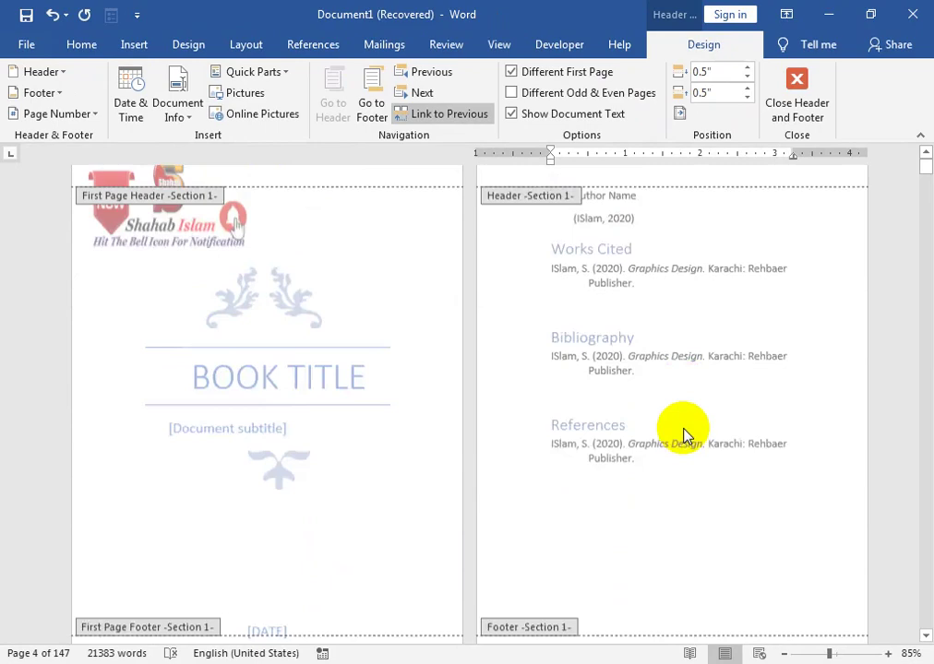
pyautogui.scroll(1, 711, 339)
pyautogui.scroll(-8, 611, 367)
pyautogui.scroll(-6, 605, 427)
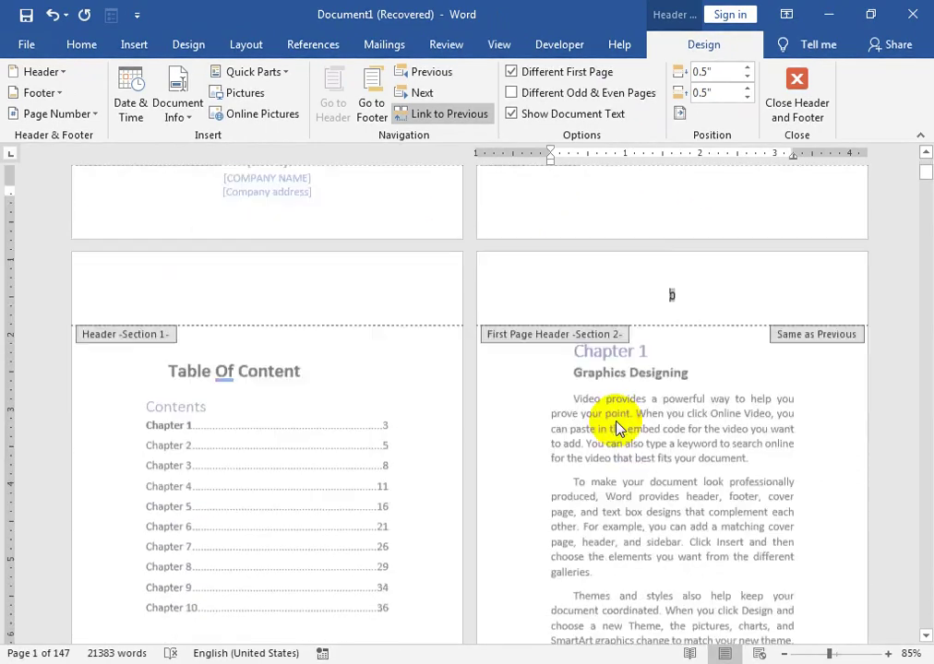
pyautogui.scroll(-10, 621, 427)
pyautogui.scroll(-3, 623, 413)
pyautogui.scroll(-1, 623, 414)
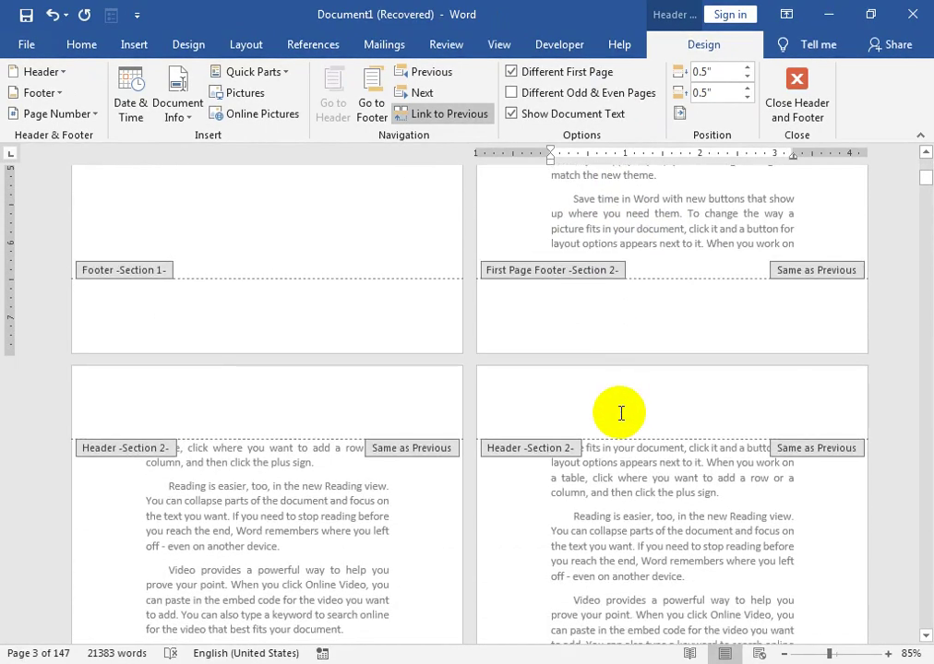
pyautogui.scroll(3, 623, 430)
pyautogui.scroll(10, 621, 434)
pyautogui.scroll(4, 620, 437)
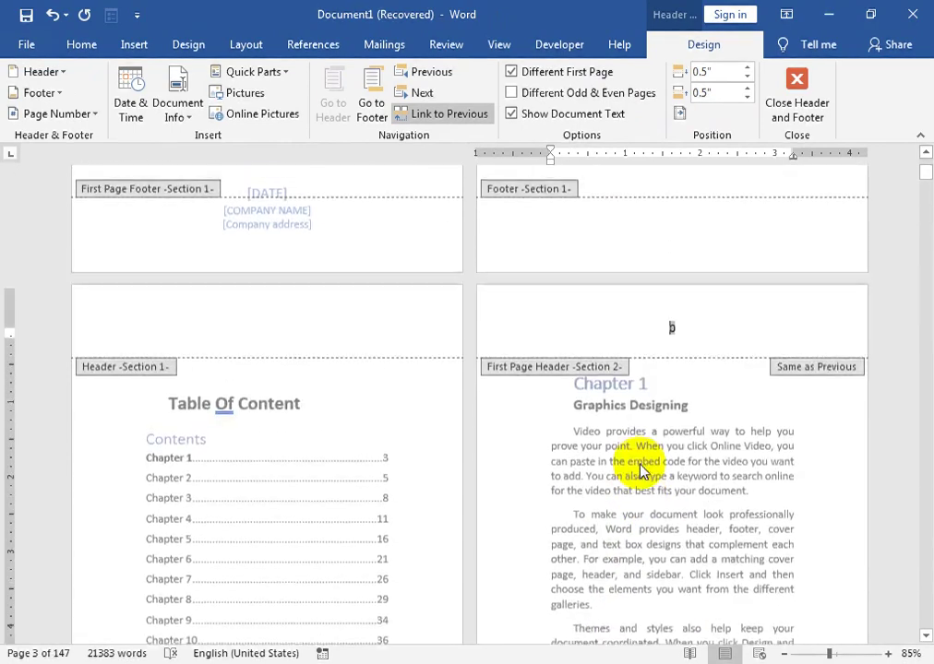
pyautogui.scroll(5, 594, 454)
pyautogui.click(276, 510)
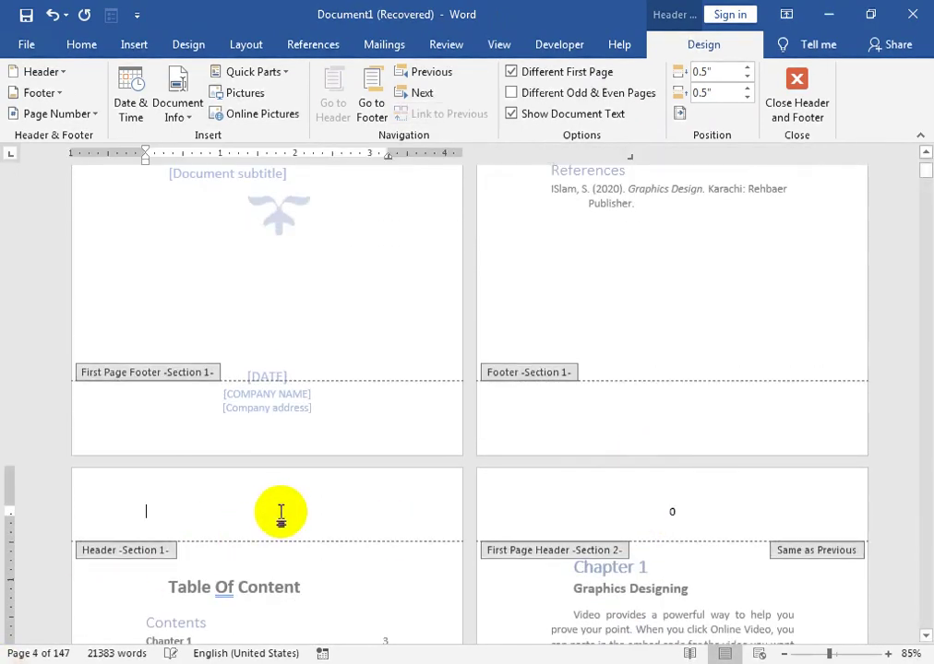
pyautogui.click(647, 504)
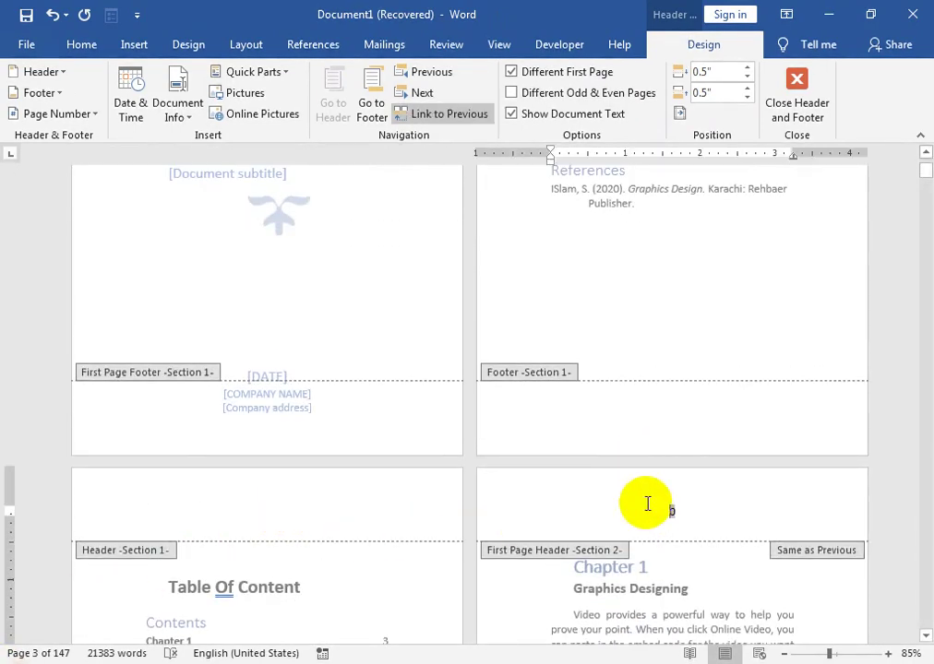
pyautogui.click(469, 118)
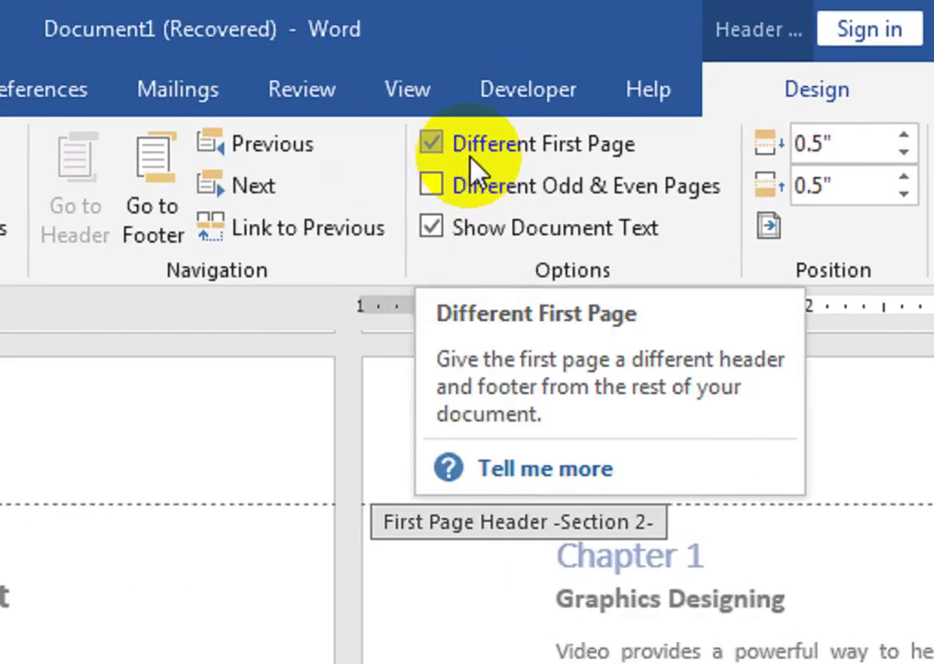
# Step: Turn off Different First Page and re-add top-centred Plain Number 2 page numbers
pyautogui.click(470, 159)
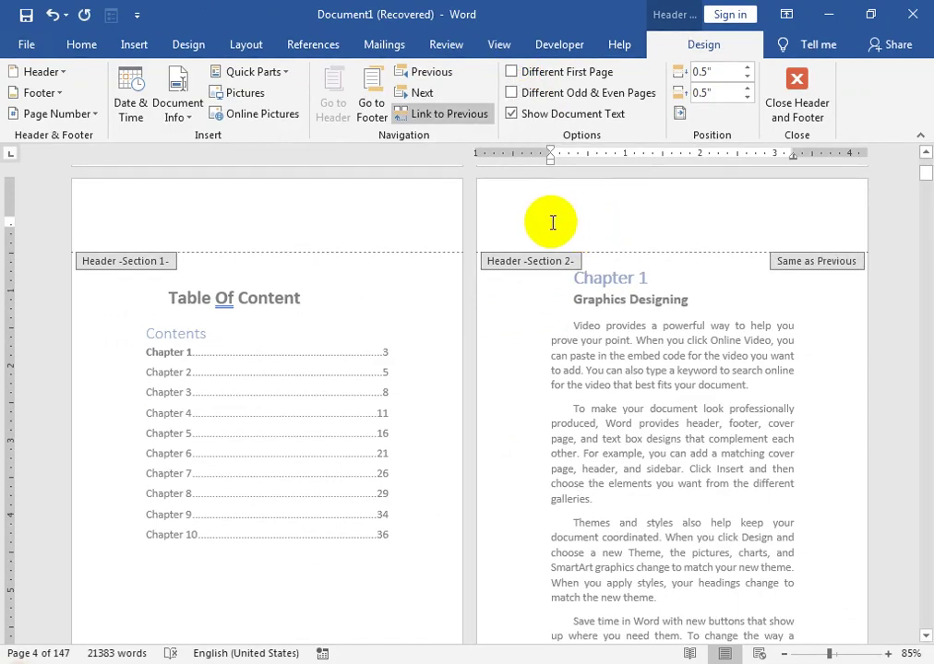
pyautogui.click(58, 114)
pyautogui.moveTo(72, 159)
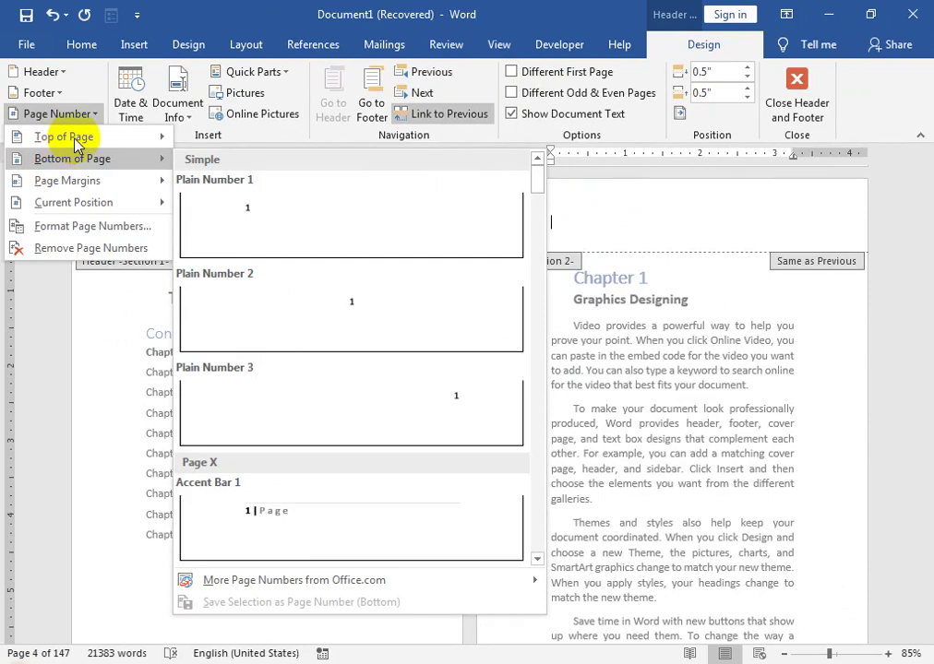
pyautogui.click(340, 314)
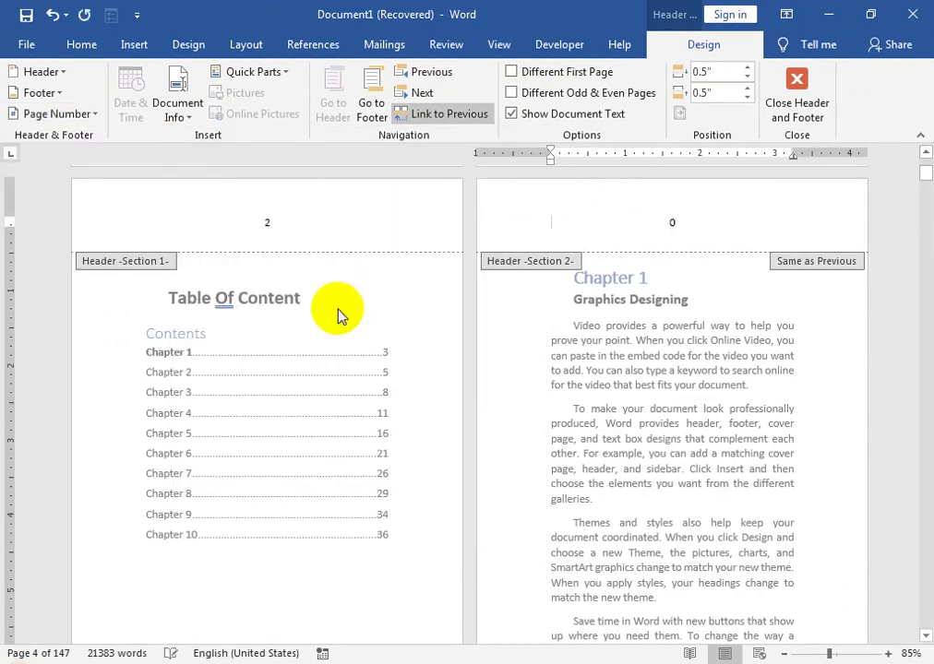
pyautogui.scroll(3, 344, 241)
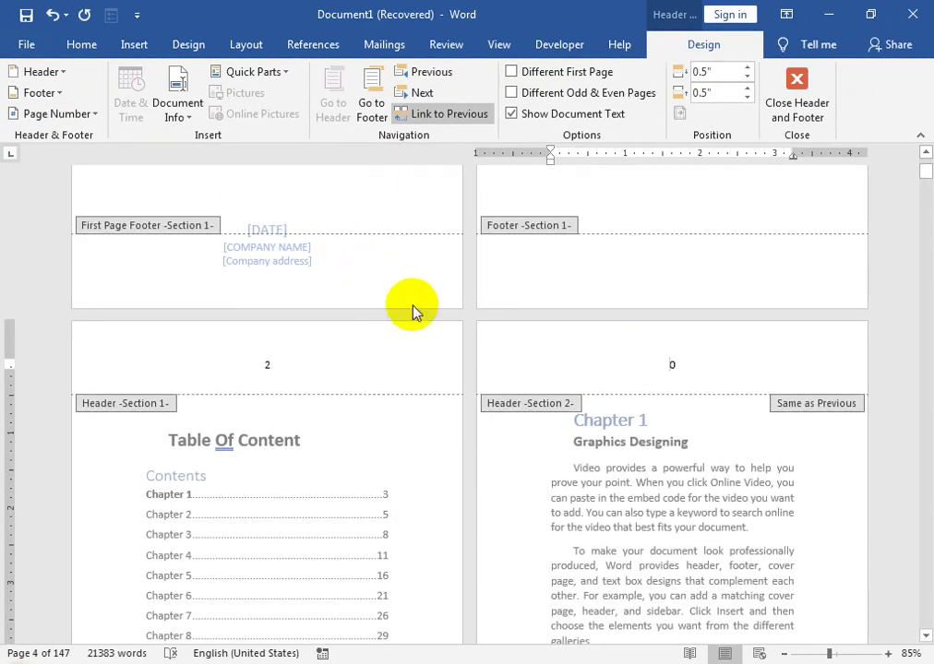
pyautogui.scroll(7, 420, 328)
pyautogui.scroll(4, 452, 369)
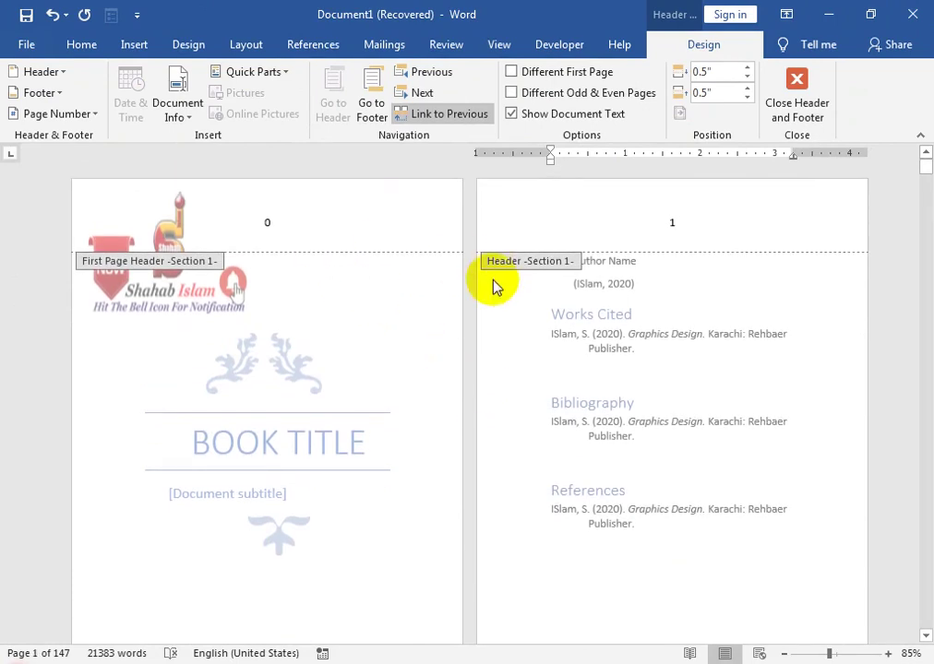
pyautogui.scroll(-6, 488, 205)
pyautogui.click(672, 564)
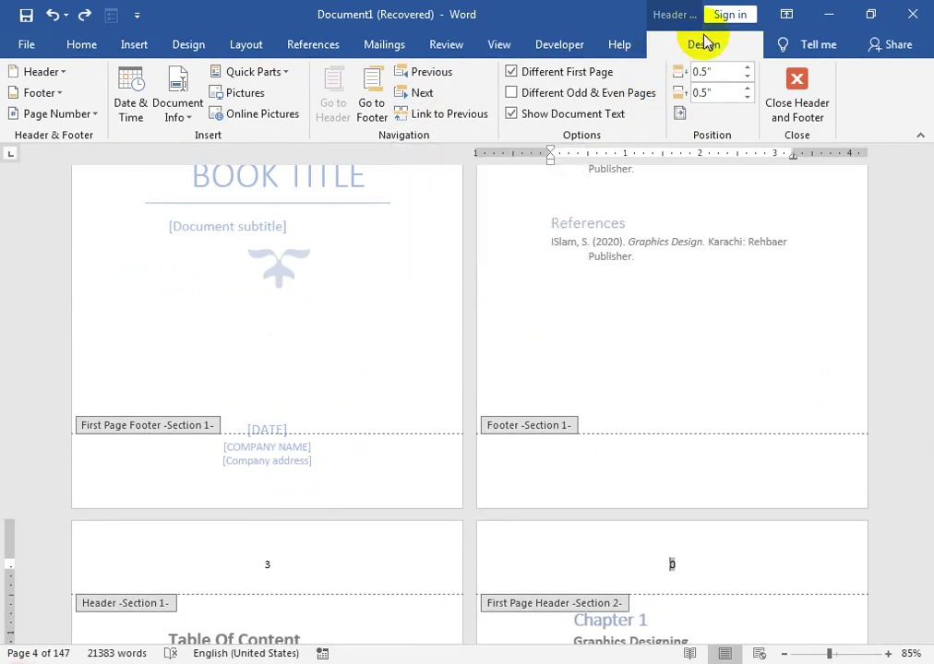
# Step: Restart Chapter 1's page numbering at 1 in Format Page Numbers
pyautogui.click(57, 113)
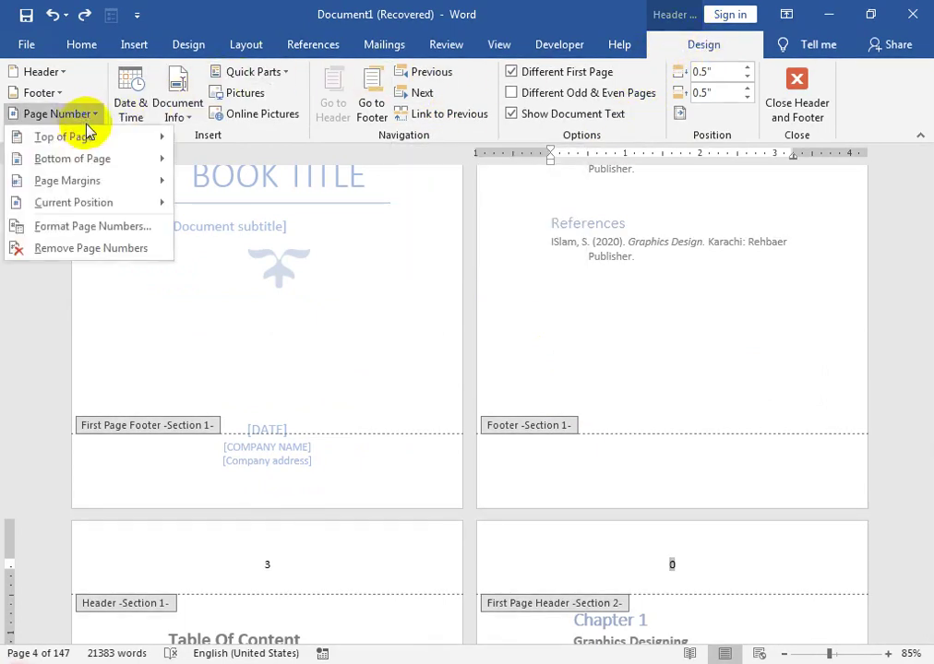
pyautogui.click(93, 226)
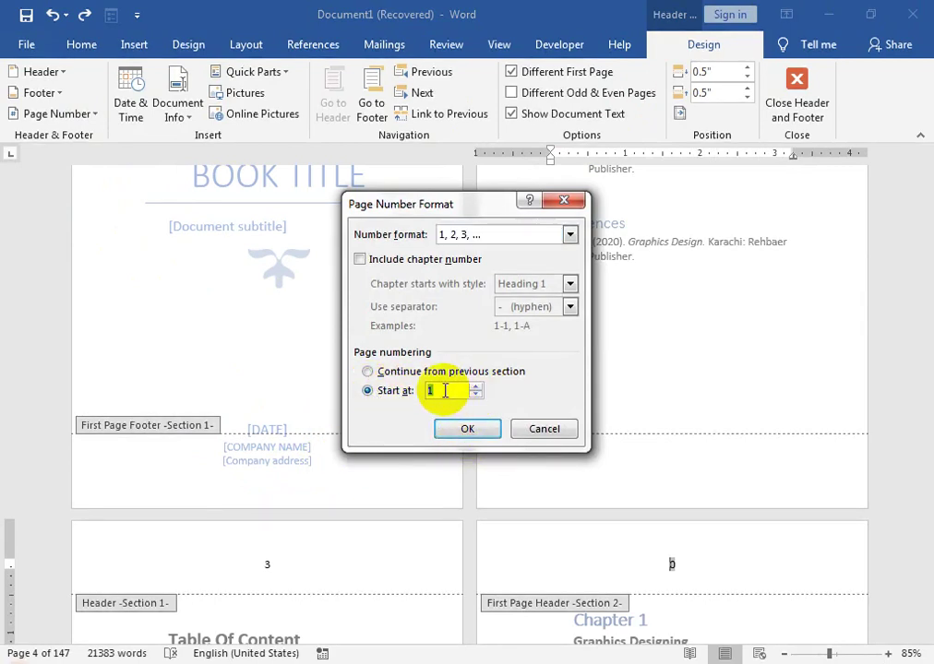
pyautogui.click(488, 433)
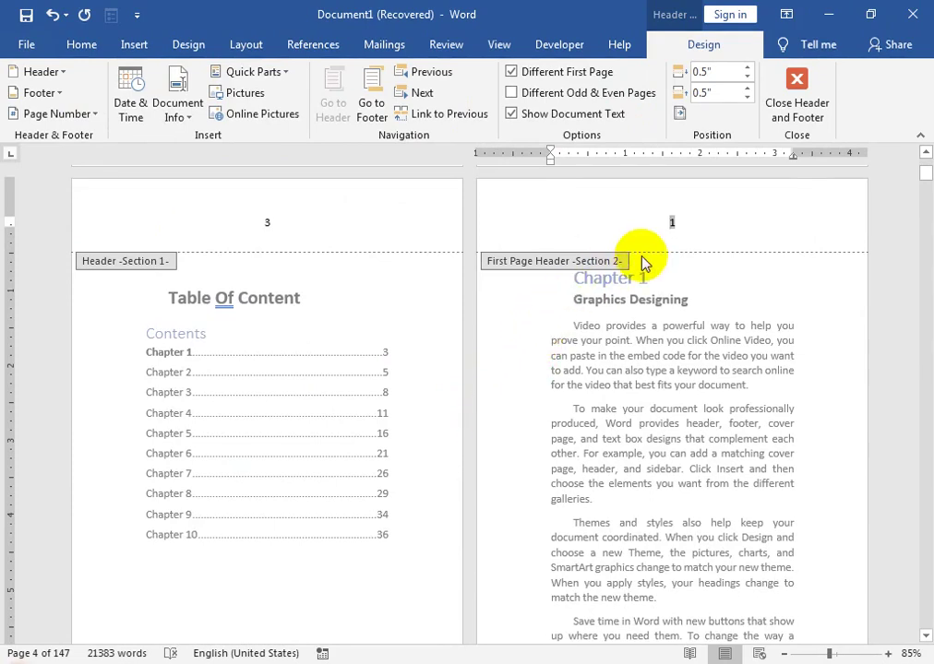
pyautogui.click(680, 227)
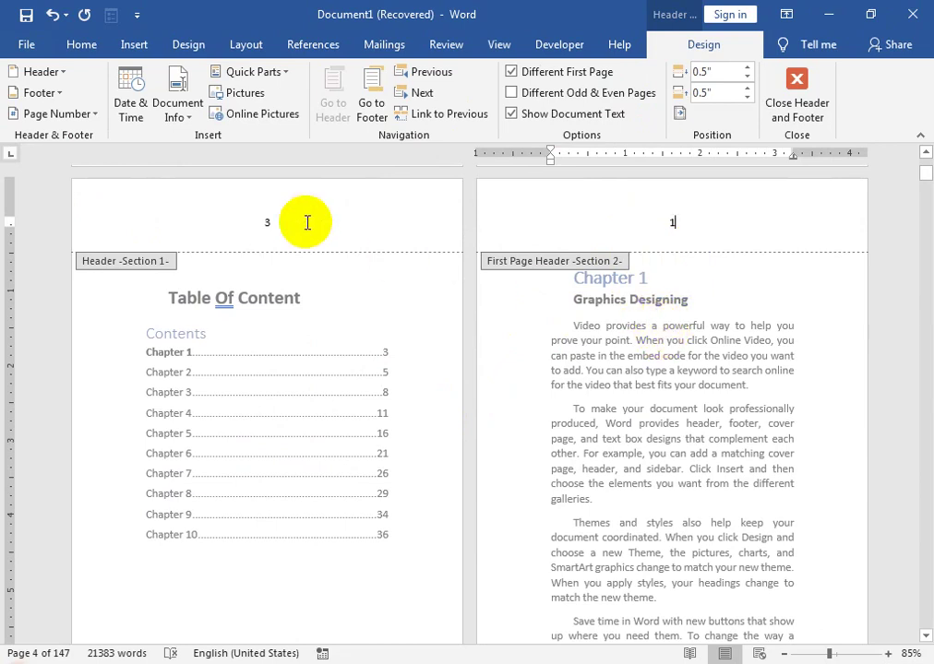
# Step: Delete the page number 3 from the Table Of Content page header
pyautogui.doubleClick(267, 214)
pyautogui.press('Delete')
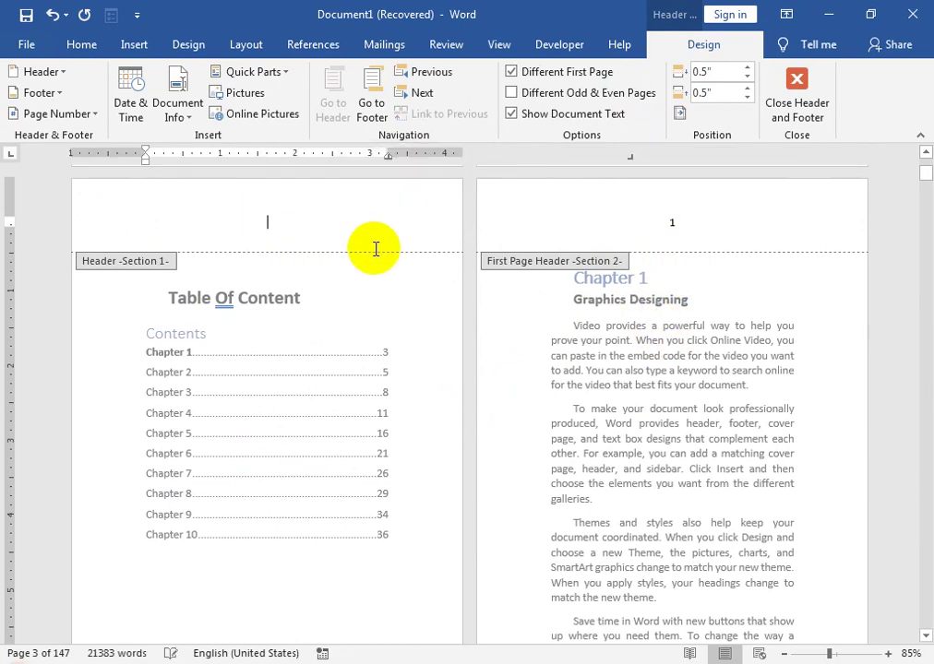
pyautogui.scroll(3, 374, 254)
pyautogui.scroll(5, 373, 254)
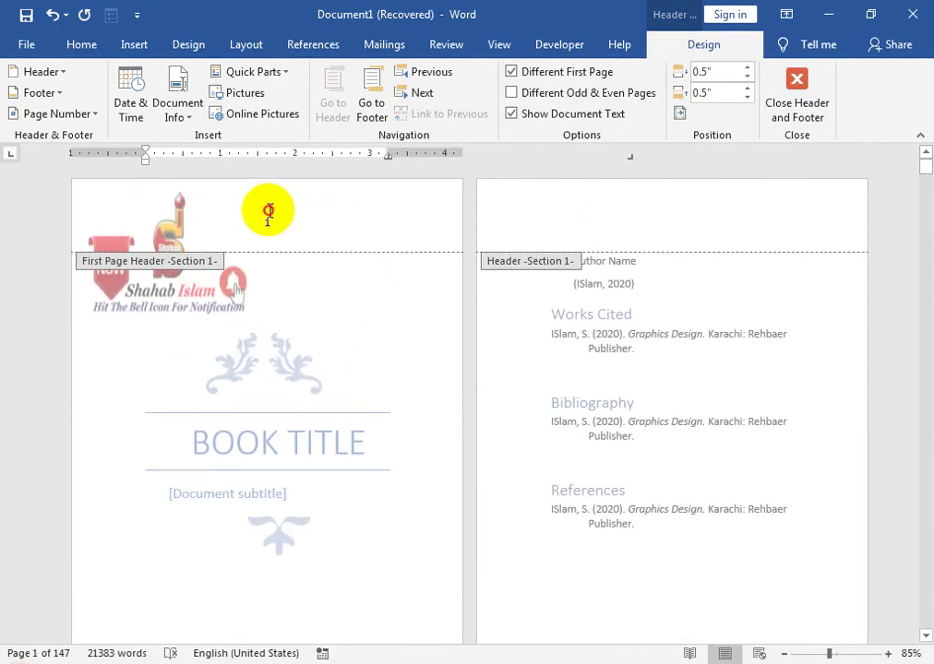
pyautogui.click(267, 214)
pyautogui.scroll(-3, 350, 258)
pyautogui.scroll(2, 374, 270)
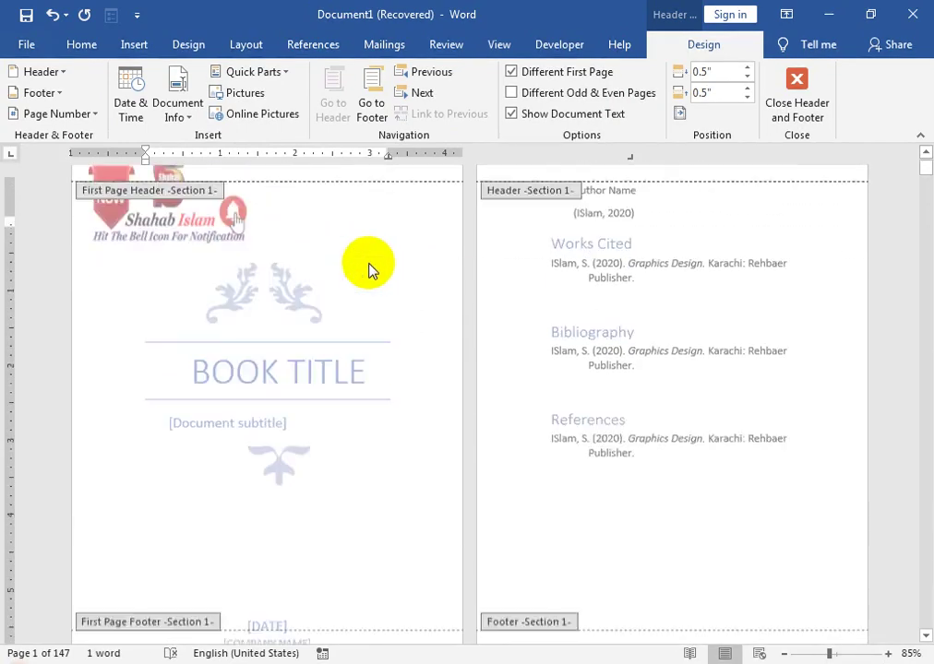
pyautogui.scroll(1, 364, 258)
pyautogui.scroll(-3, 359, 251)
pyautogui.scroll(-5, 333, 229)
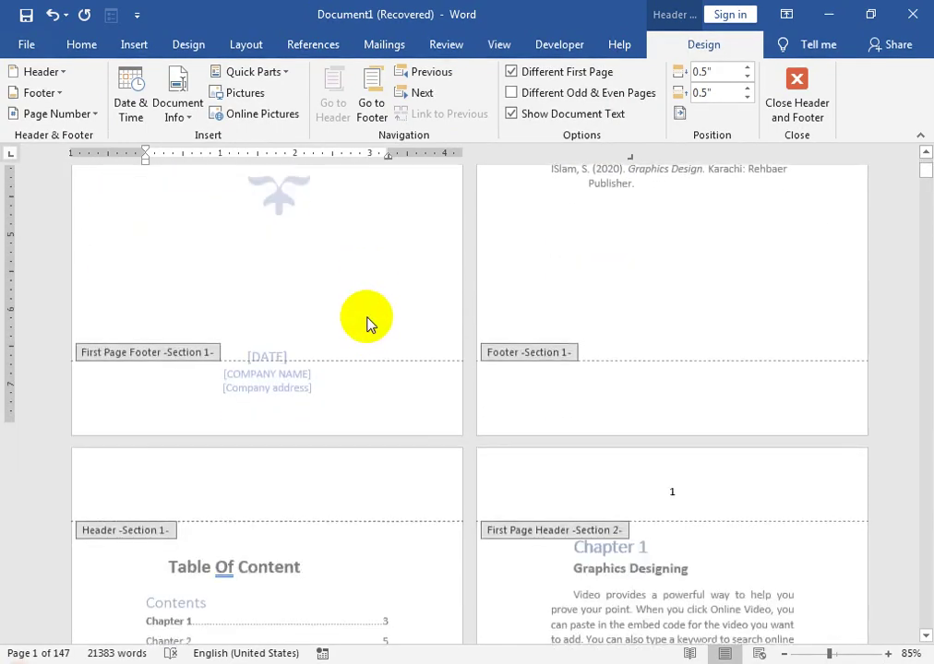
pyautogui.scroll(-3, 369, 323)
pyautogui.scroll(-1, 463, 361)
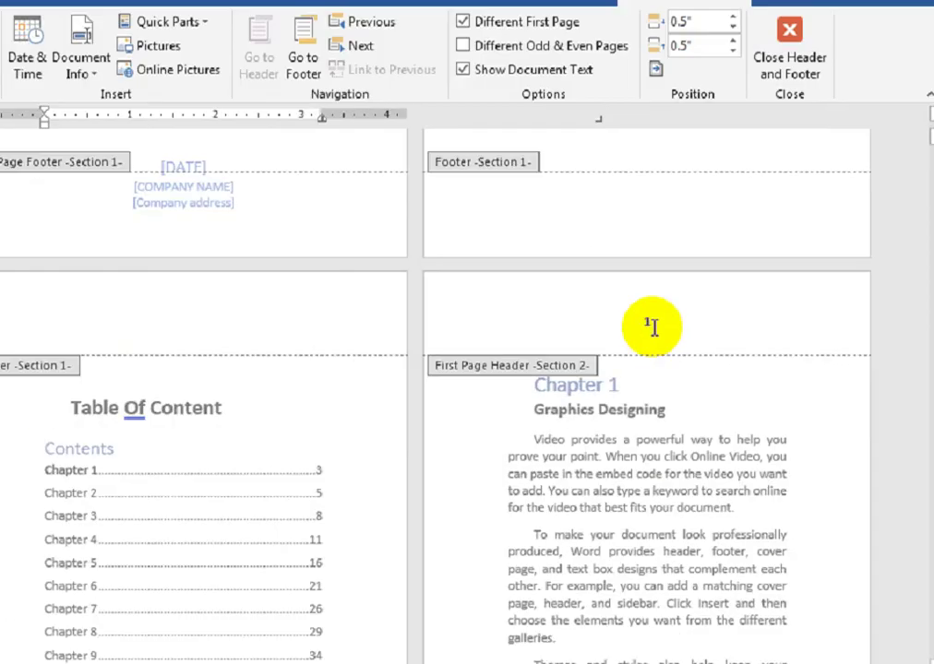
pyautogui.scroll(-2, 637, 355)
pyautogui.scroll(-4, 636, 355)
pyautogui.scroll(-1, 636, 356)
pyautogui.scroll(-4, 636, 355)
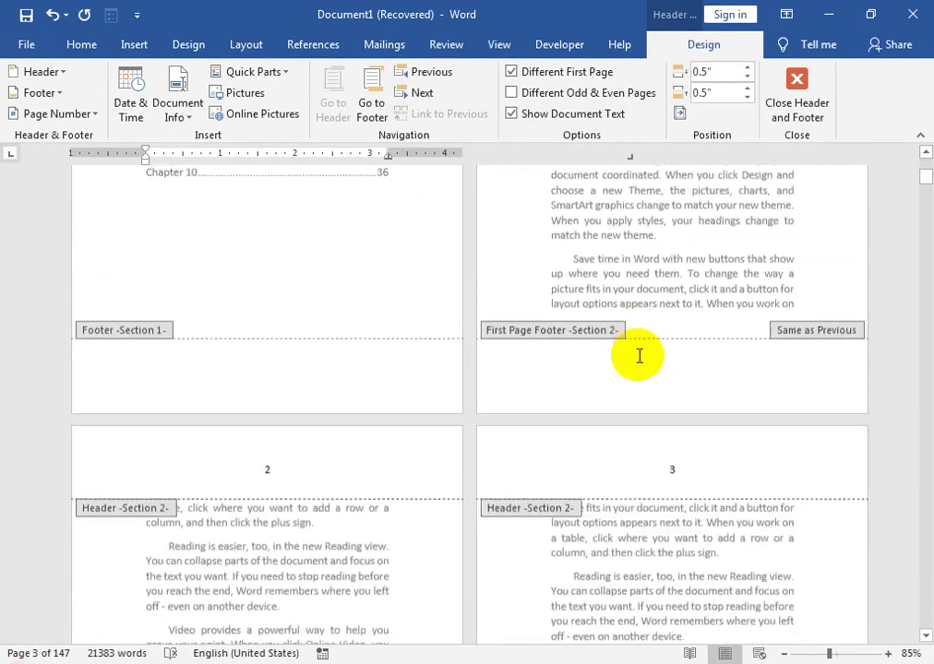
pyautogui.scroll(-1, 639, 355)
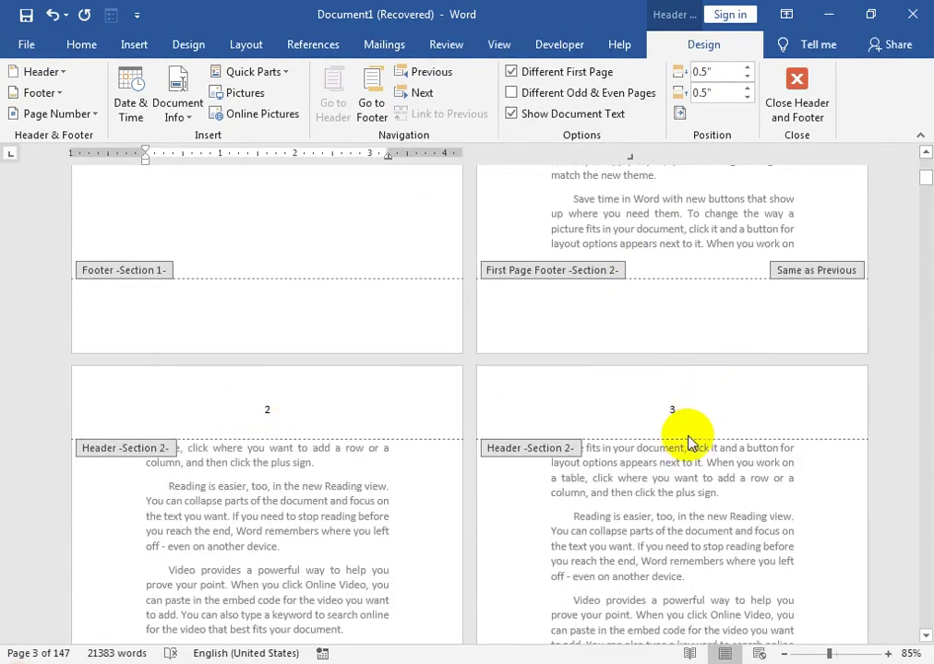
pyautogui.scroll(-6, 687, 442)
pyautogui.scroll(-4, 670, 469)
pyautogui.scroll(-2, 650, 459)
pyautogui.scroll(-2, 658, 449)
pyautogui.scroll(-5, 661, 458)
pyautogui.scroll(-1, 658, 458)
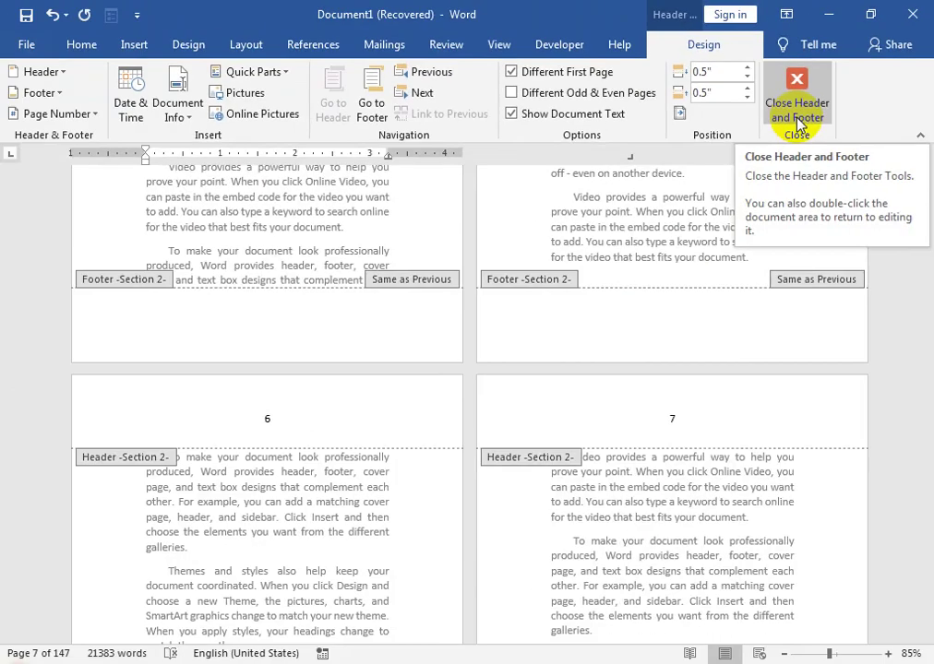
pyautogui.click(663, 238)
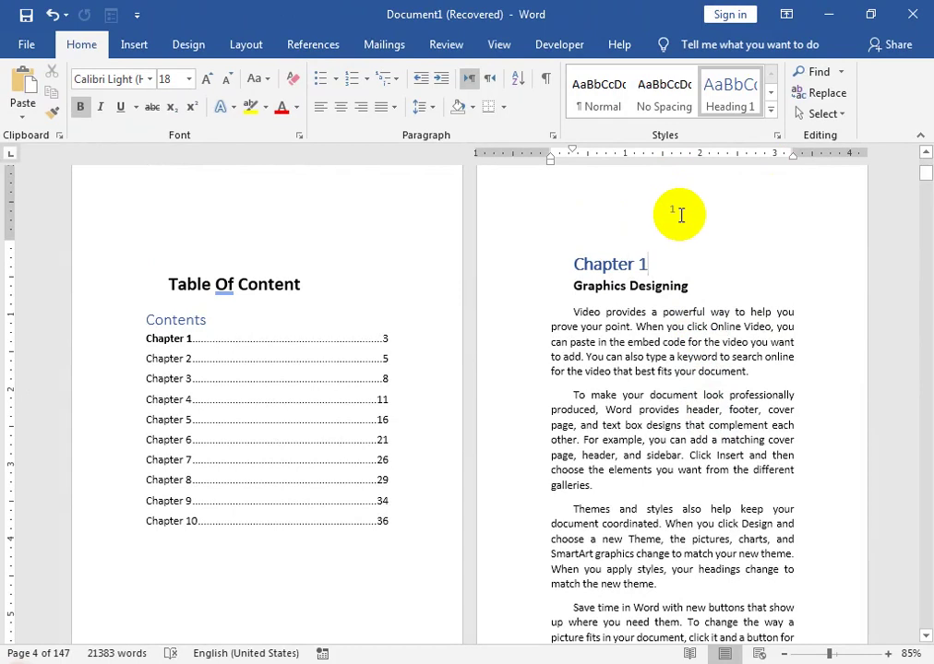
# Step: Make Chapter 1's page number 1 bold and close header and footer editing
pyautogui.doubleClick(680, 215)
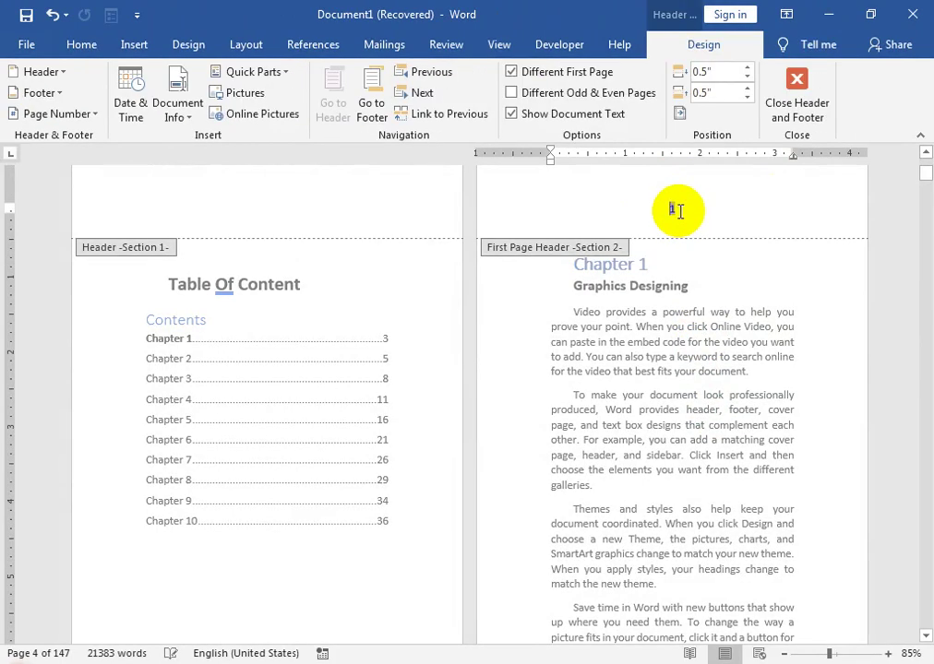
pyautogui.click(76, 54)
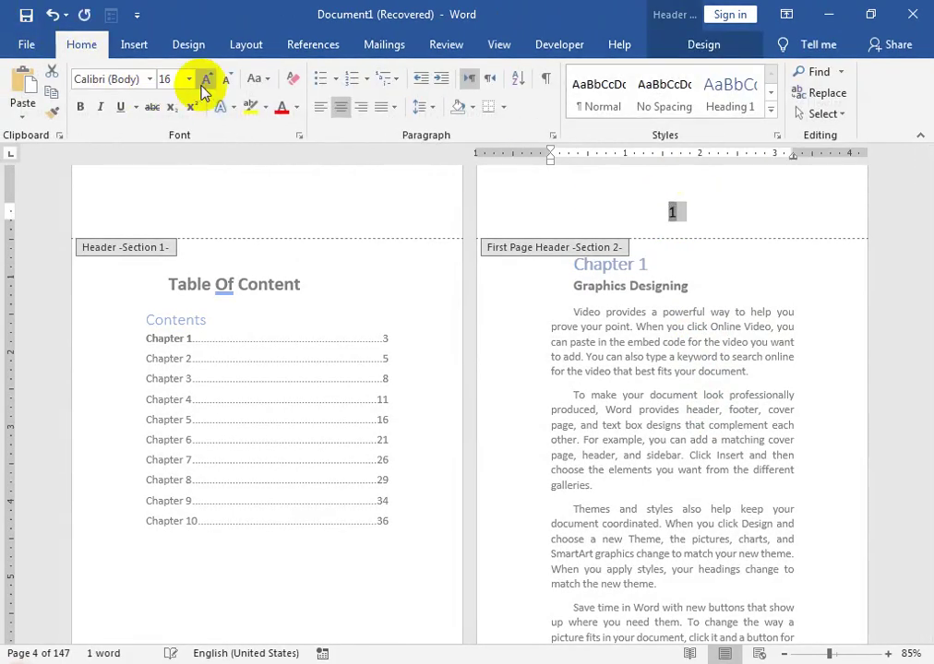
pyautogui.click(80, 107)
pyautogui.scroll(-2, 604, 406)
pyautogui.scroll(-4, 601, 404)
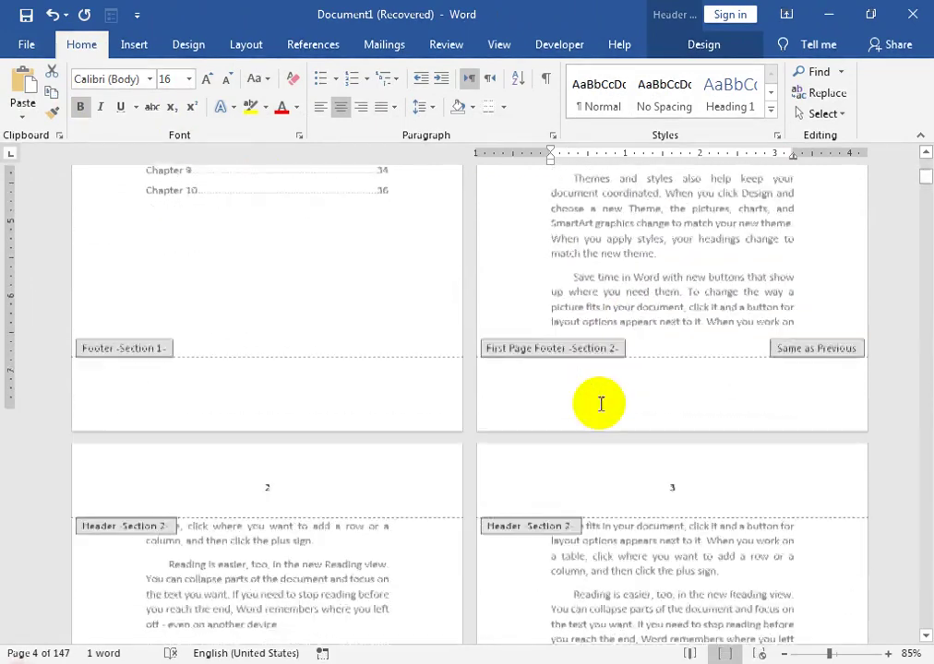
pyautogui.scroll(-1, 601, 403)
pyautogui.click(701, 44)
pyautogui.click(793, 99)
# Step: Scroll through Chapter 1 to check its pages are numbered 2 and 3
pyautogui.scroll(-4, 614, 407)
pyautogui.scroll(-3, 730, 375)
pyautogui.scroll(5, 729, 375)
pyautogui.scroll(4, 728, 370)
pyautogui.click(645, 266)
pyautogui.scroll(3, 683, 323)
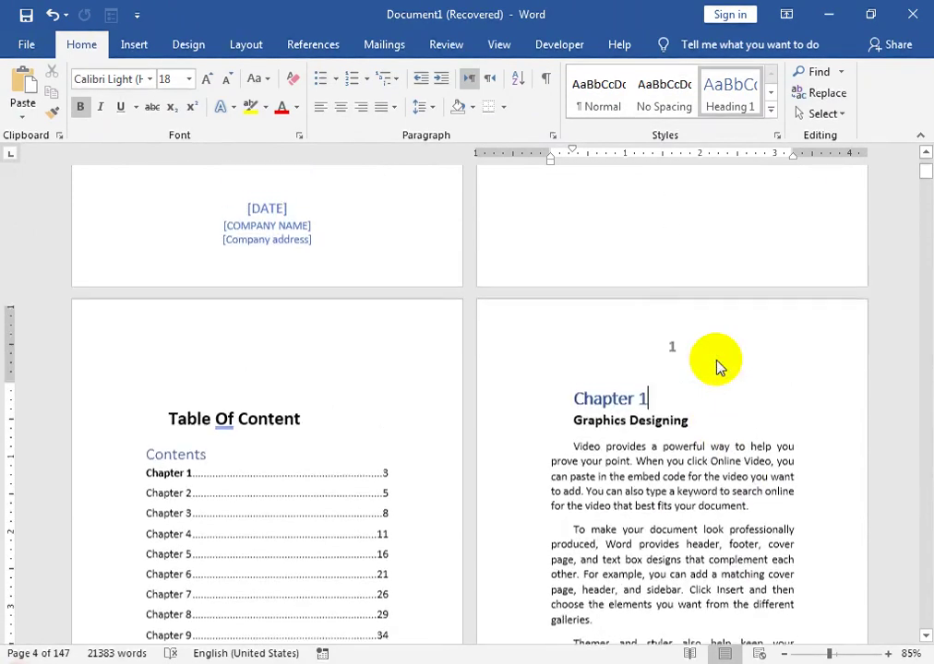
pyautogui.scroll(5, 591, 378)
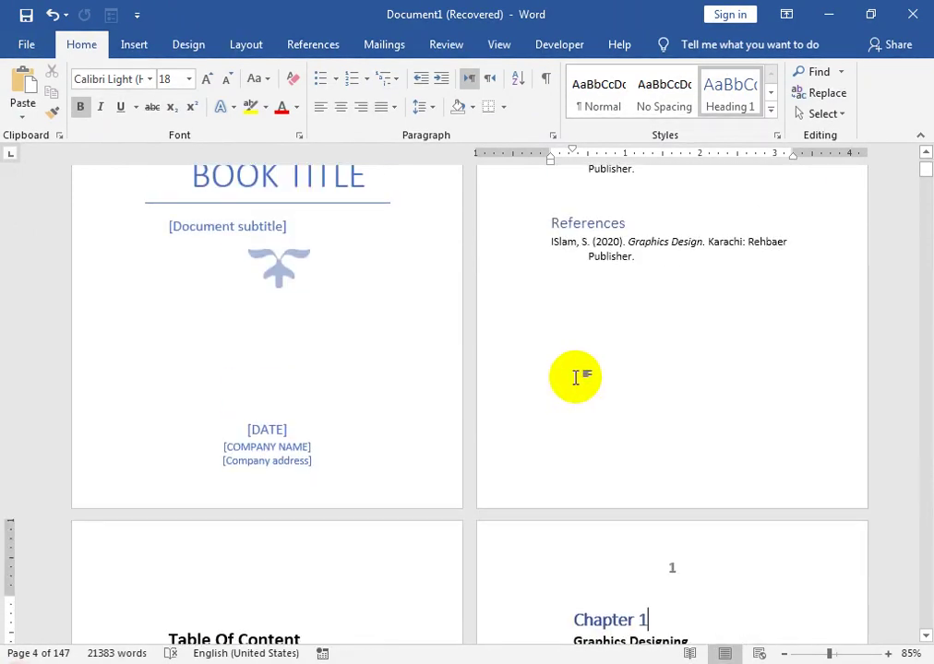
pyautogui.scroll(4, 564, 375)
pyautogui.scroll(2, 565, 374)
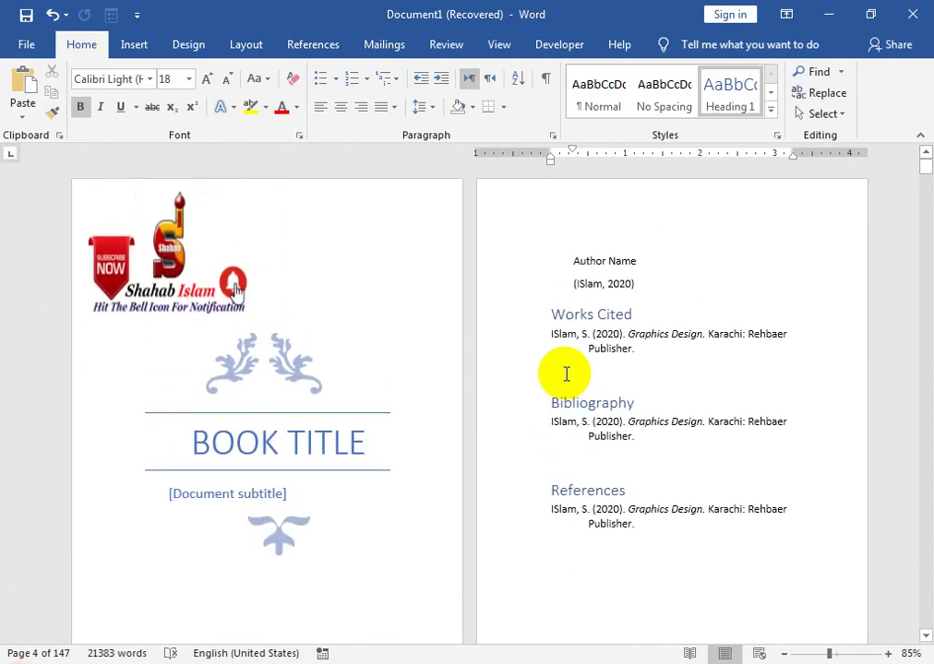
pyautogui.click(589, 354)
pyautogui.scroll(-5, 588, 381)
pyautogui.scroll(-4, 589, 381)
pyautogui.scroll(-1, 589, 381)
pyautogui.scroll(-1, 588, 381)
pyautogui.scroll(-2, 588, 381)
pyautogui.scroll(-2, 590, 381)
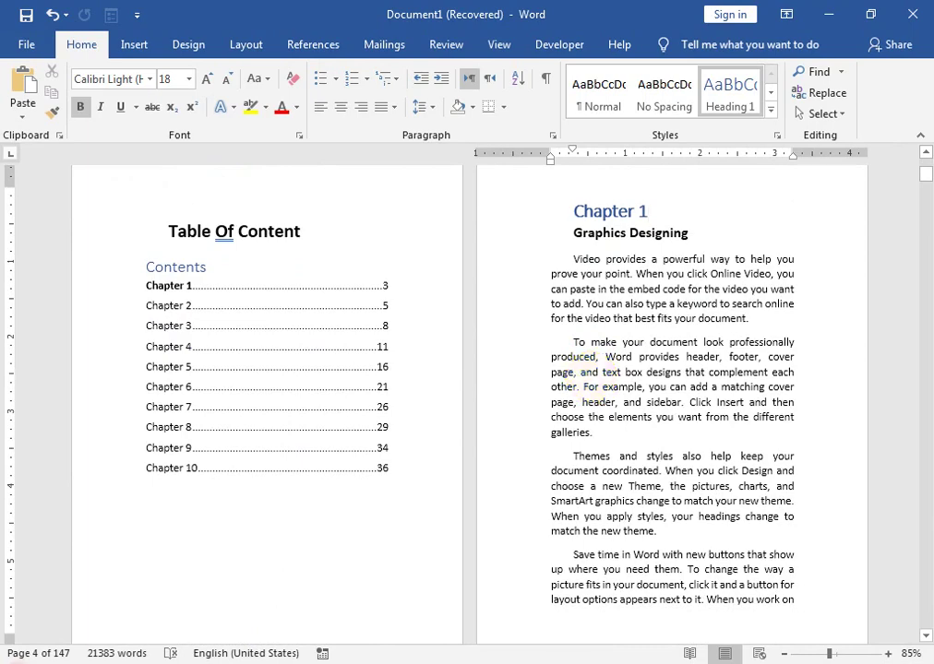
pyautogui.scroll(1, 487, 357)
pyautogui.scroll(-4, 503, 359)
pyautogui.scroll(-2, 503, 359)
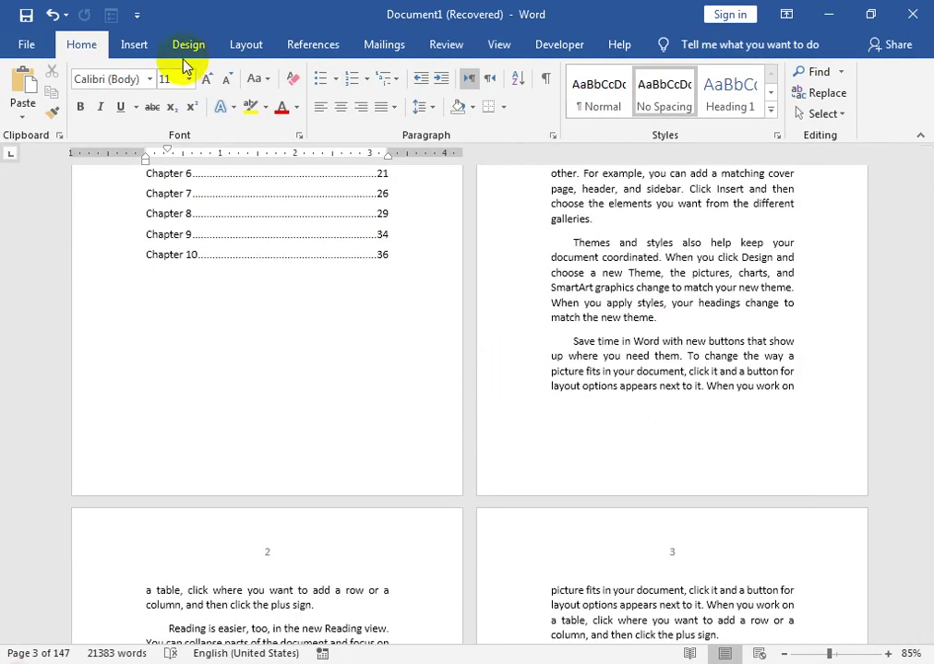
# Step: Type the author's name into Chapter 1's first-page footer using Edit Footer
pyautogui.click(133, 44)
pyautogui.click(576, 92)
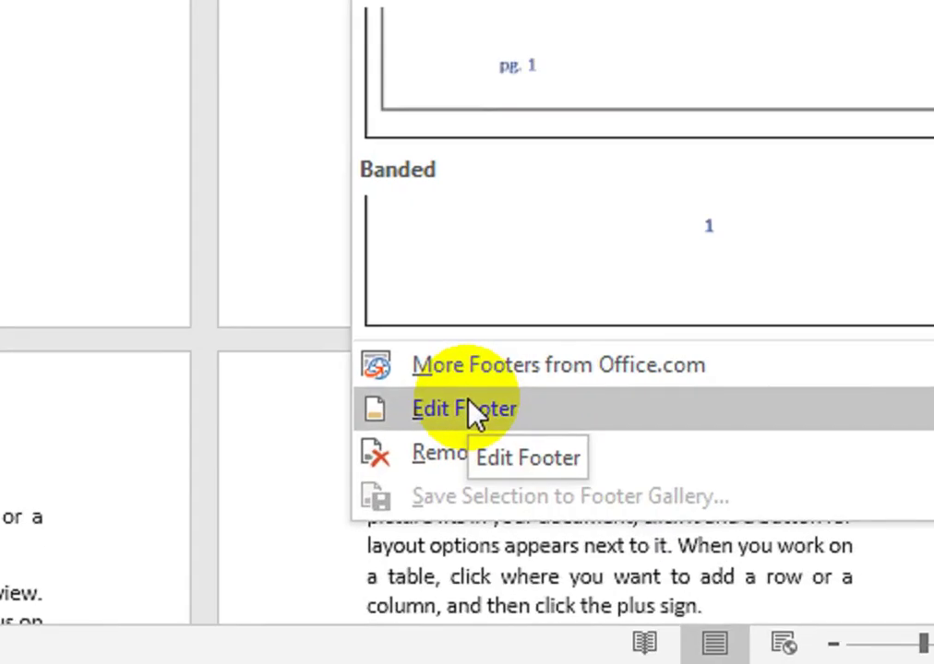
pyautogui.click(602, 538)
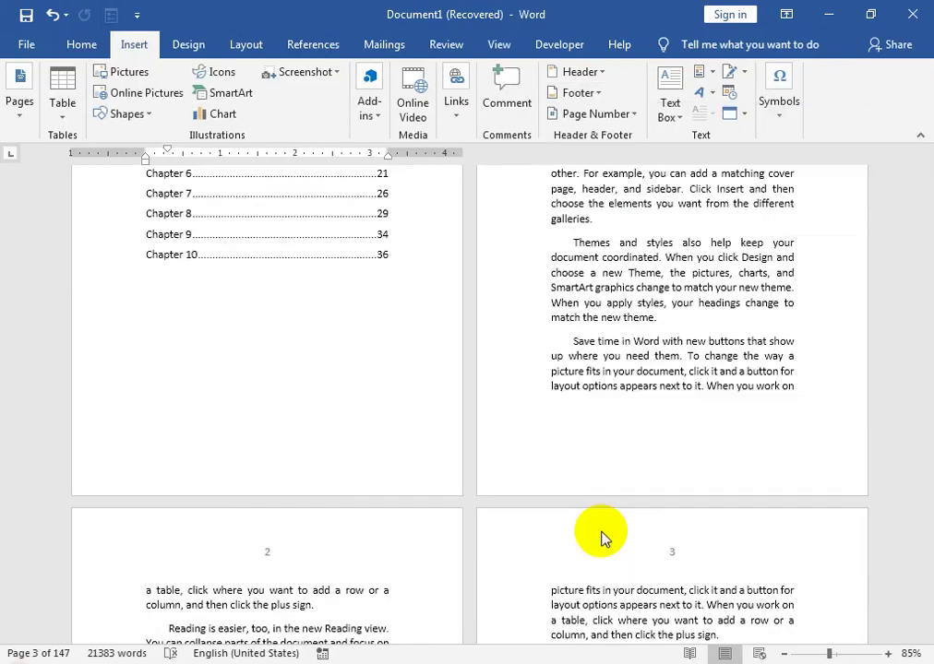
pyautogui.scroll(-2, 567, 568)
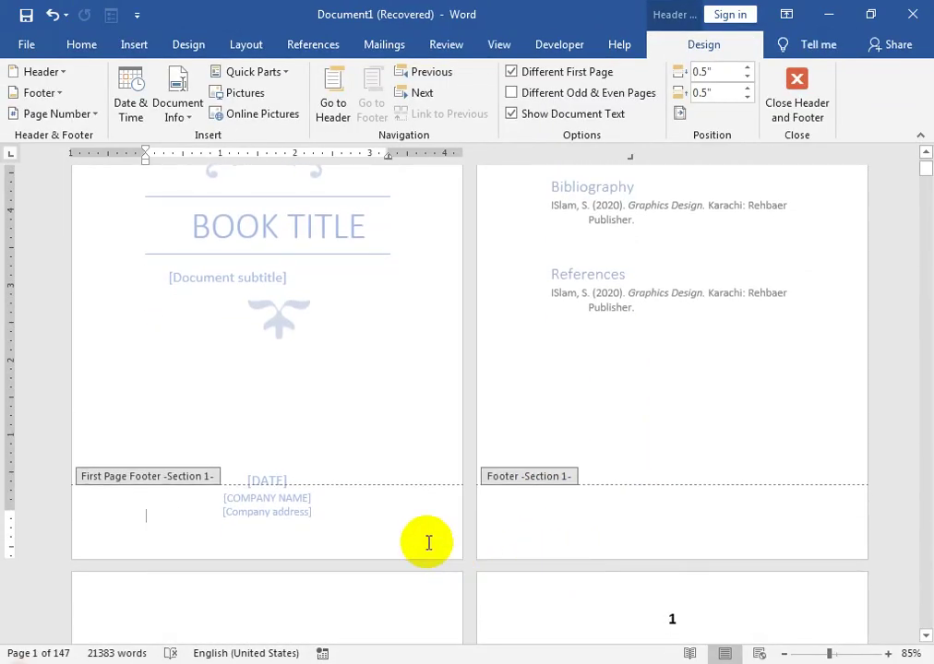
pyautogui.scroll(-5, 443, 543)
pyautogui.scroll(-8, 469, 538)
pyautogui.scroll(-5, 490, 530)
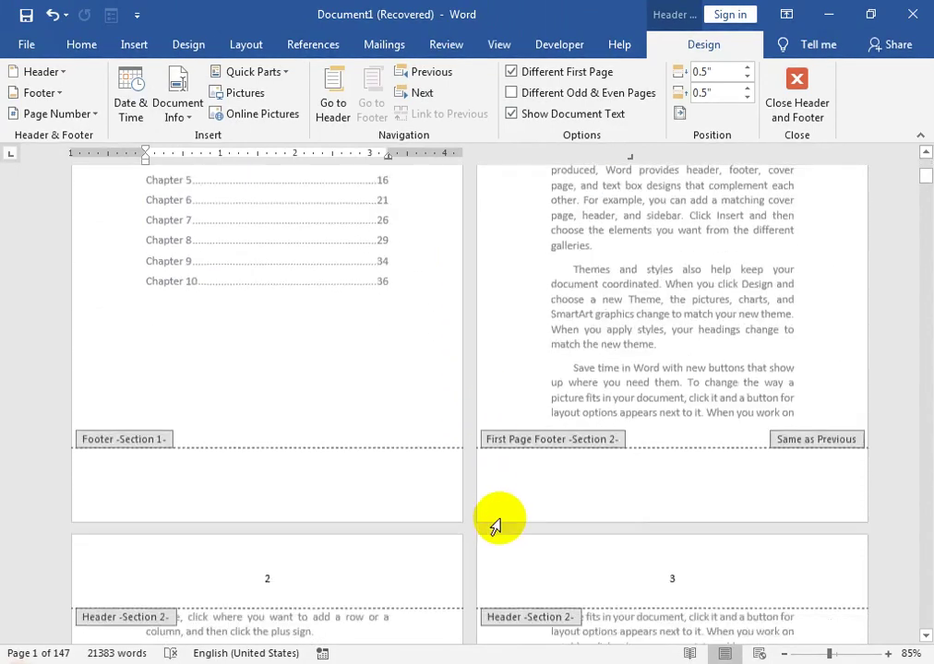
pyautogui.click(674, 452)
pyautogui.write('Shahab Islam')
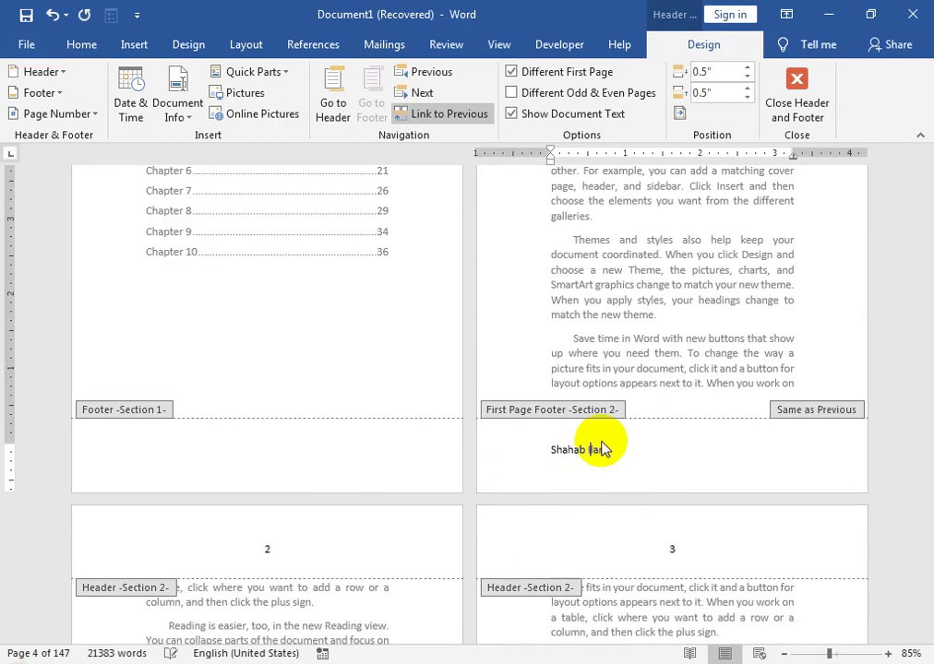
pyautogui.click(796, 92)
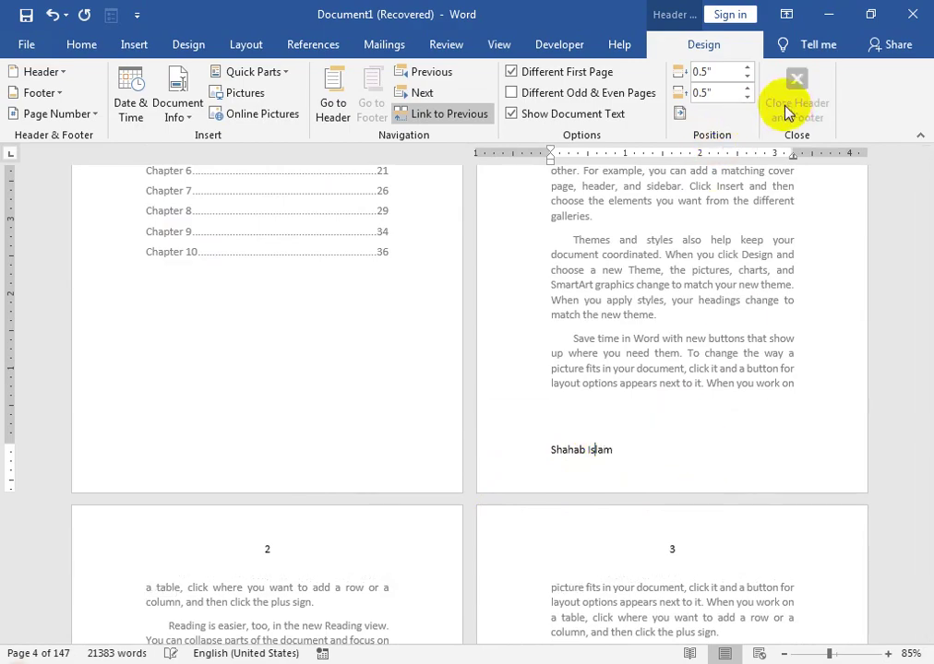
# Step: Unlink the Section 2 footer from Section 1 and exit footer editing
pyautogui.scroll(-5, 631, 379)
pyautogui.scroll(-6, 685, 419)
pyautogui.scroll(-3, 725, 502)
pyautogui.scroll(-5, 702, 539)
pyautogui.scroll(-4, 710, 535)
pyautogui.scroll(-3, 660, 532)
pyautogui.scroll(-4, 735, 533)
pyautogui.scroll(-4, 662, 523)
pyautogui.scroll(-4, 662, 523)
pyautogui.scroll(-5, 659, 510)
pyautogui.scroll(-6, 659, 521)
pyautogui.scroll(12, 637, 506)
pyautogui.moveTo(924, 197); pyautogui.dragTo(925, 185)
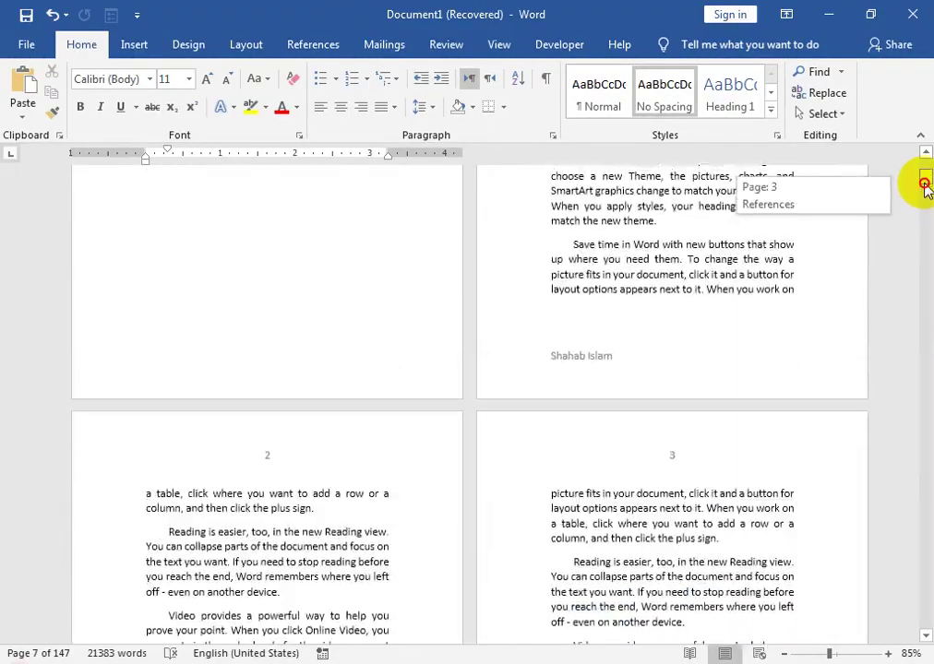
pyautogui.doubleClick(589, 356)
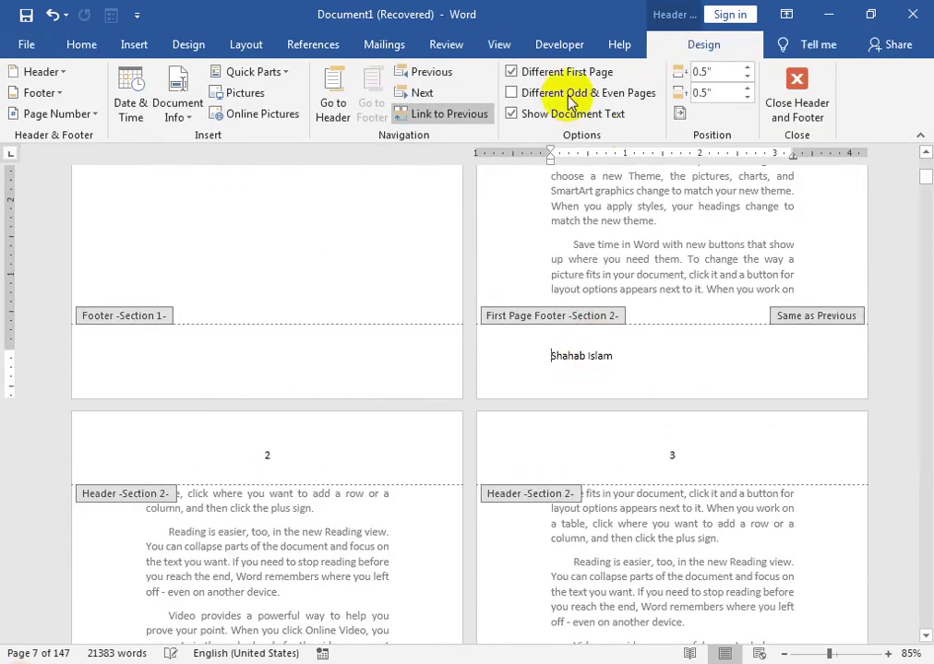
pyautogui.click(466, 118)
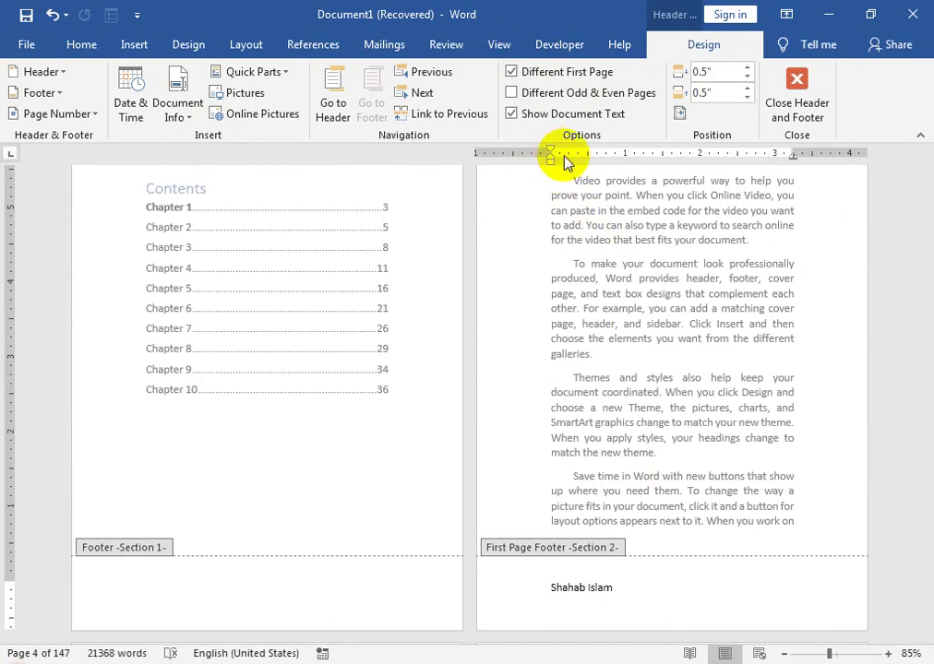
pyautogui.press('Escape')
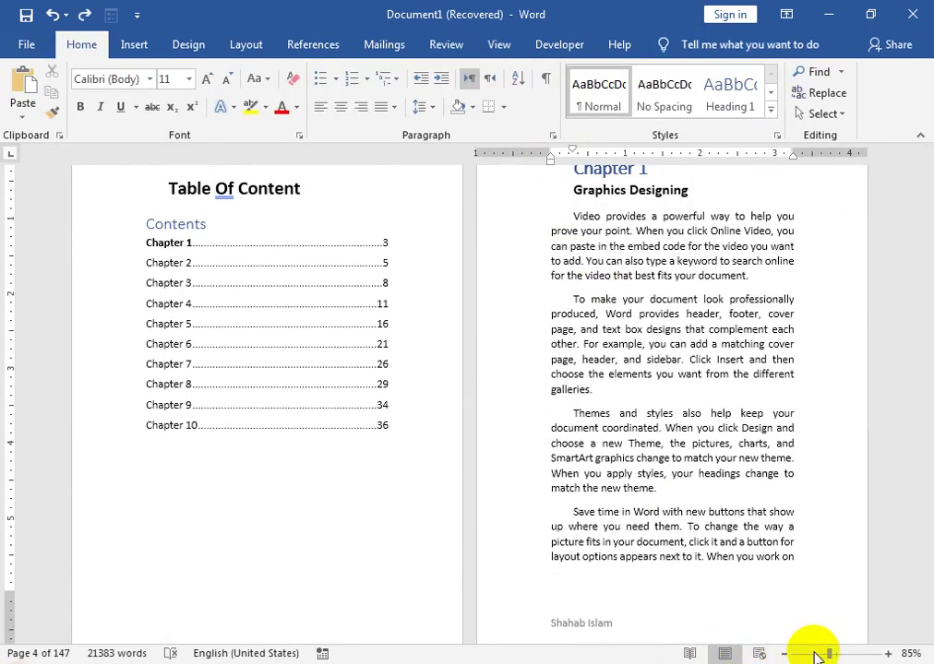
pyautogui.click(817, 656)
pyautogui.scroll(1, 769, 498)
pyautogui.scroll(3, 769, 498)
pyautogui.scroll(2, 769, 496)
pyautogui.scroll(2, 770, 496)
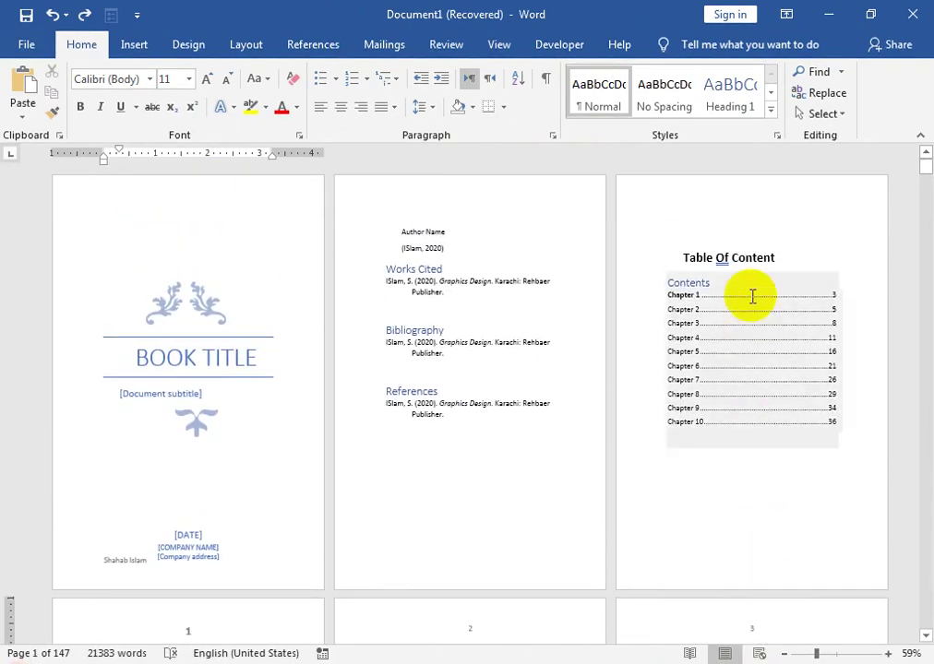
pyautogui.scroll(-1, 533, 372)
pyautogui.scroll(-3, 533, 373)
pyautogui.scroll(-3, 533, 373)
pyautogui.scroll(-2, 533, 376)
pyautogui.scroll(-2, 534, 381)
pyautogui.scroll(-2, 533, 381)
pyautogui.scroll(-4, 533, 381)
pyautogui.scroll(-5, 533, 381)
pyautogui.scroll(-3, 533, 381)
pyautogui.scroll(-4, 533, 381)
pyautogui.scroll(-2, 533, 381)
pyautogui.scroll(-3, 535, 380)
pyautogui.scroll(-3, 537, 378)
pyautogui.scroll(-3, 537, 378)
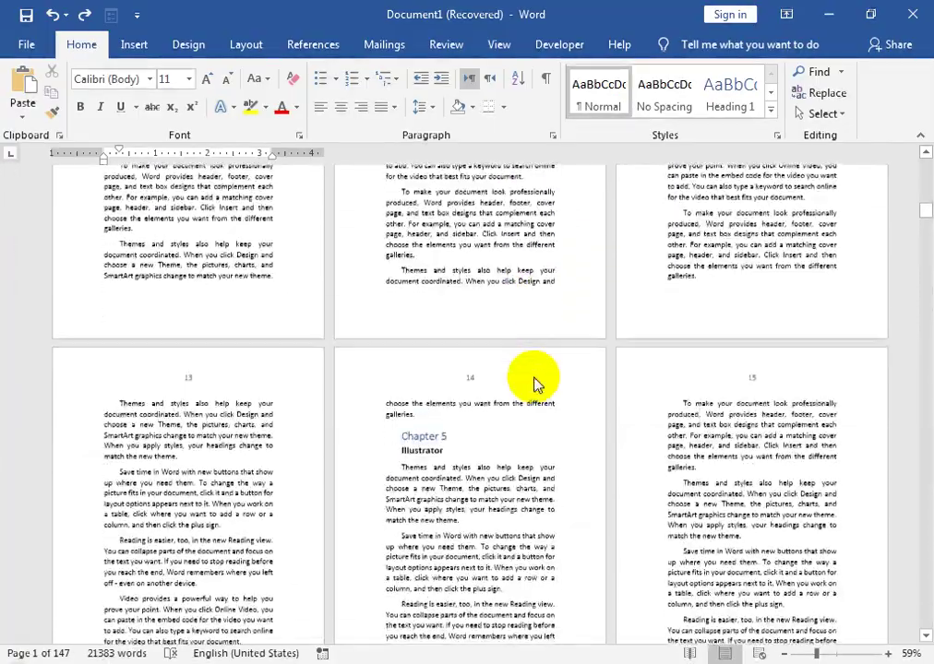
pyautogui.scroll(-3, 460, 364)
pyautogui.click(28, 47)
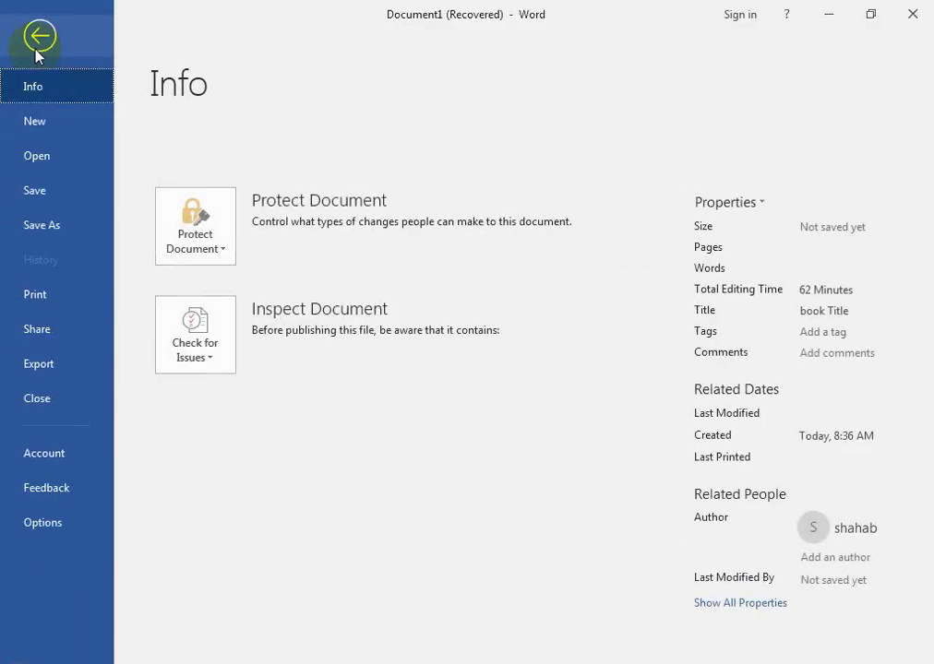
pyautogui.click(47, 295)
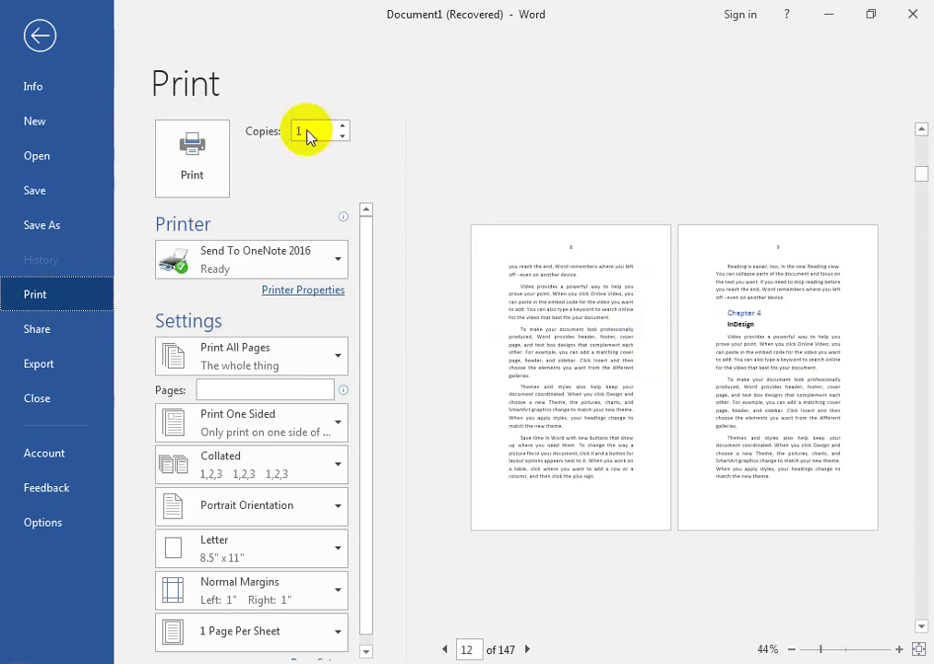
pyautogui.click(36, 42)
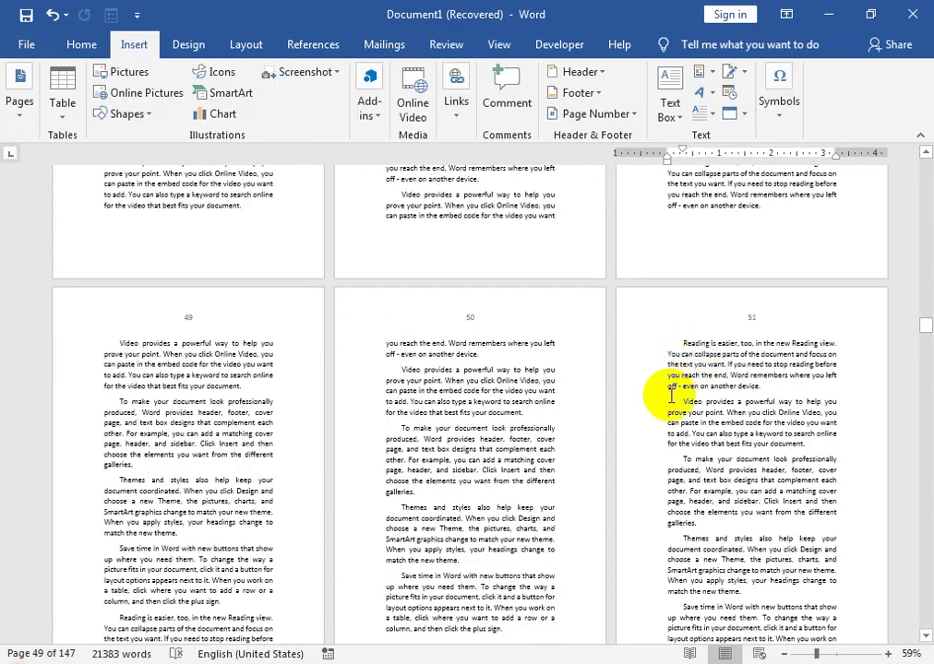
# Step: Apply the diagonal CONFIDENTIAL 1 watermark to all pages from the Design tab
pyautogui.click(189, 46)
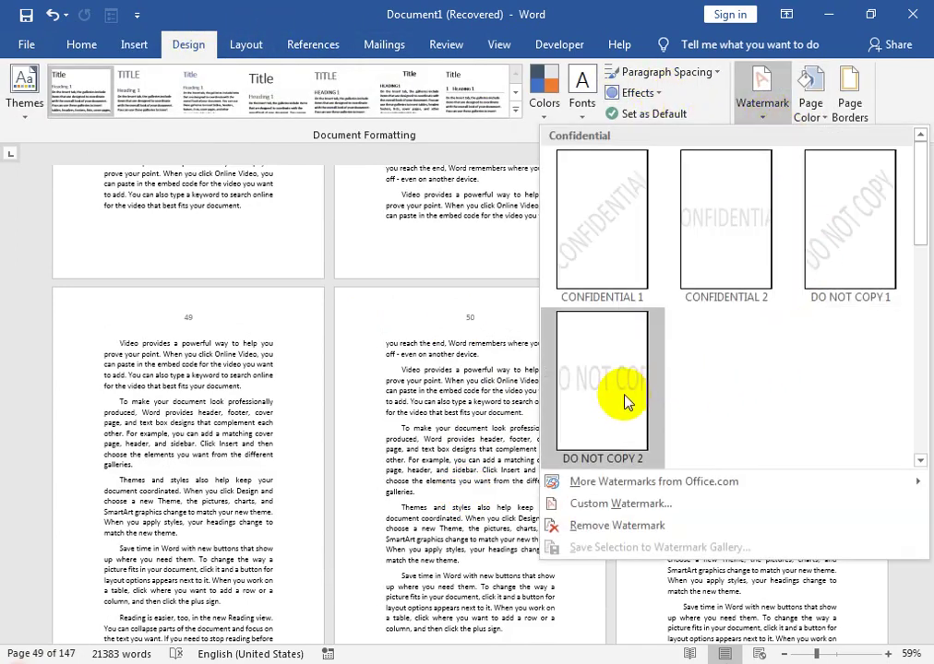
pyautogui.click(632, 224)
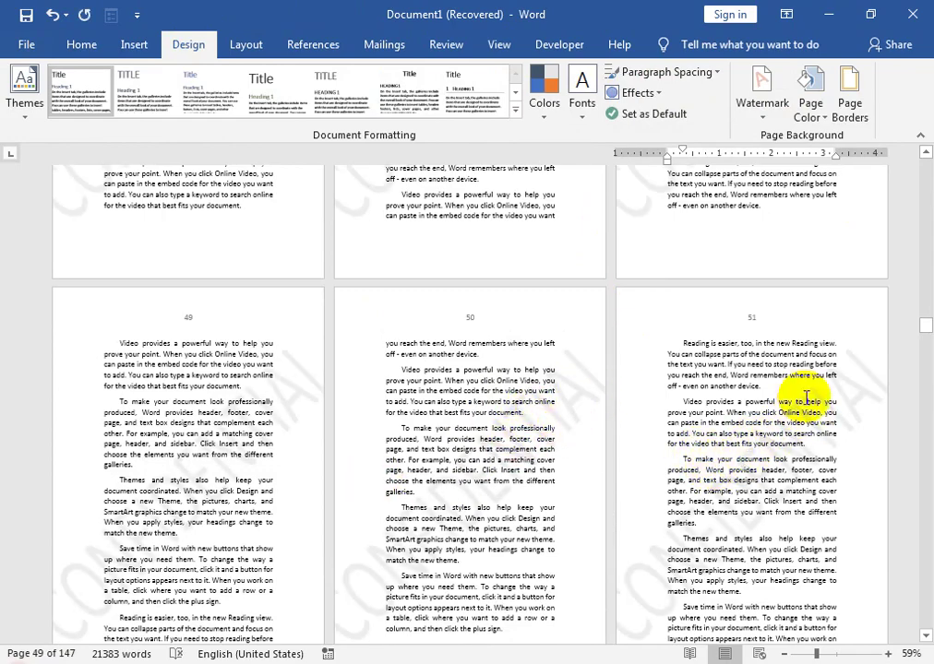
pyautogui.scroll(4, 729, 369)
pyautogui.scroll(4, 734, 390)
pyautogui.scroll(2, 719, 333)
pyautogui.scroll(3, 646, 386)
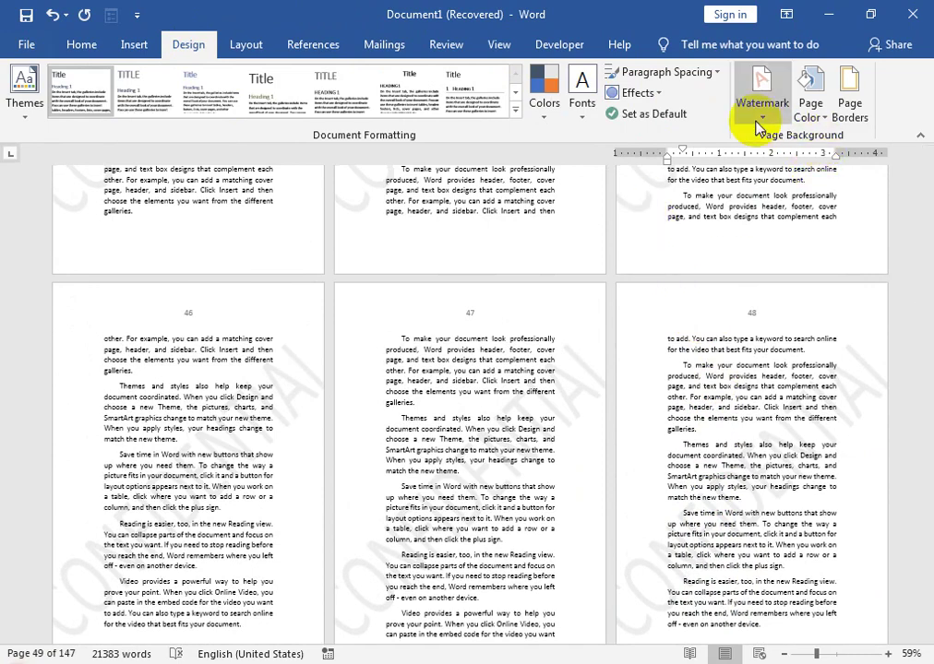
pyautogui.click(760, 114)
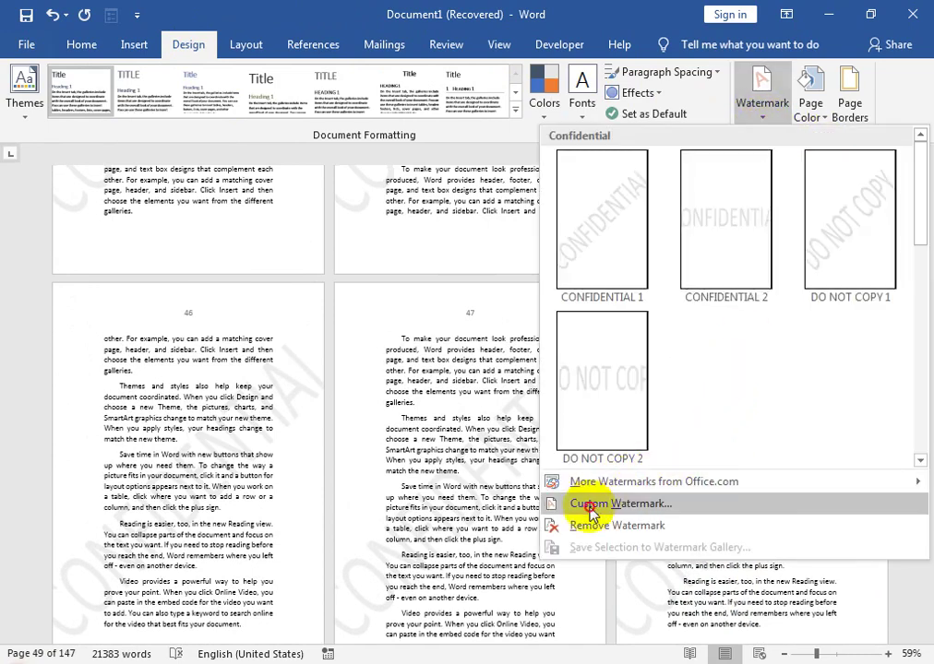
# Step: Apply nwater mark.png from the computer as a picture watermark through Custom Watermark
pyautogui.click(593, 508)
pyautogui.click(459, 358)
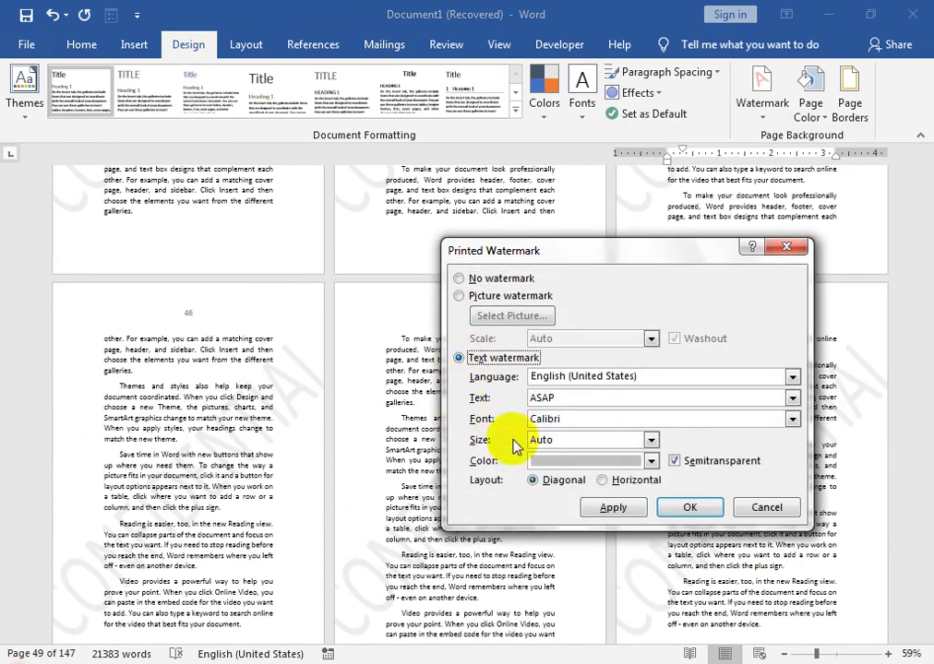
pyautogui.click(459, 297)
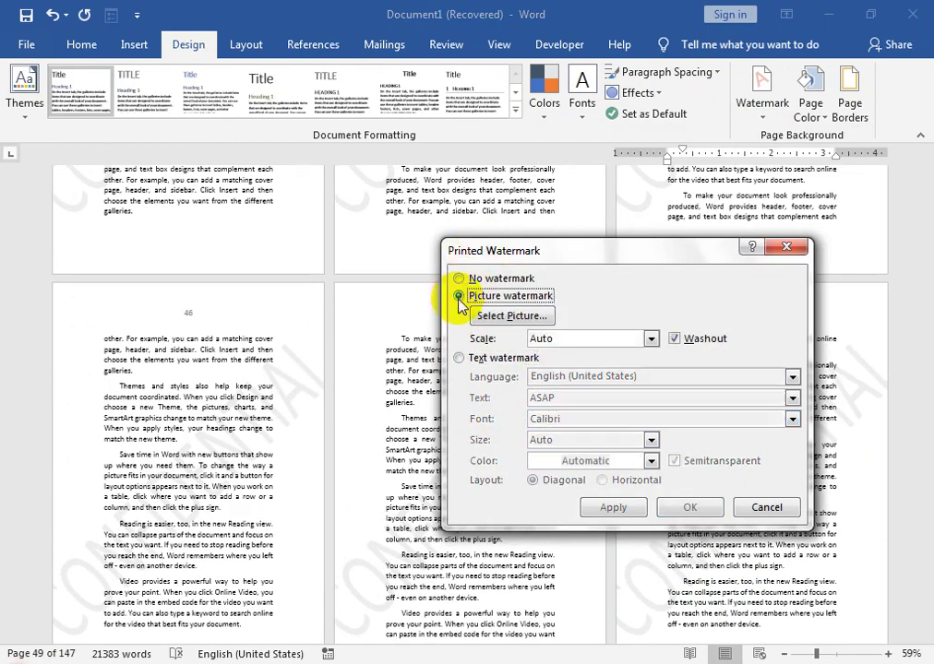
pyautogui.click(489, 316)
pyautogui.click(838, 567)
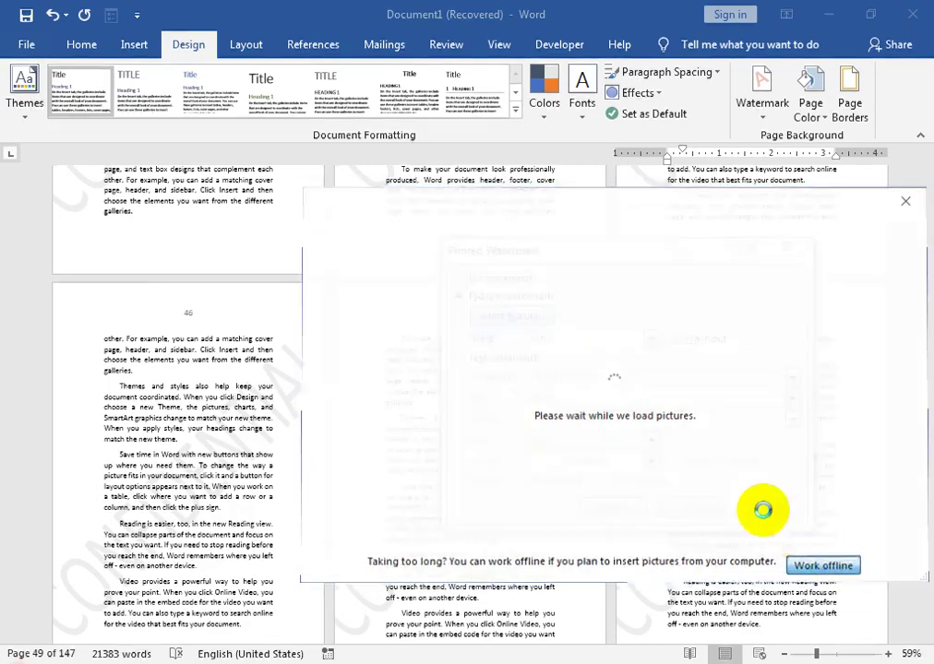
pyautogui.moveTo(876, 311)
pyautogui.mouseDown()
pyautogui.moveTo(895, 396)
pyautogui.moveTo(891, 485)
pyautogui.mouseUp()
pyautogui.click(796, 461)
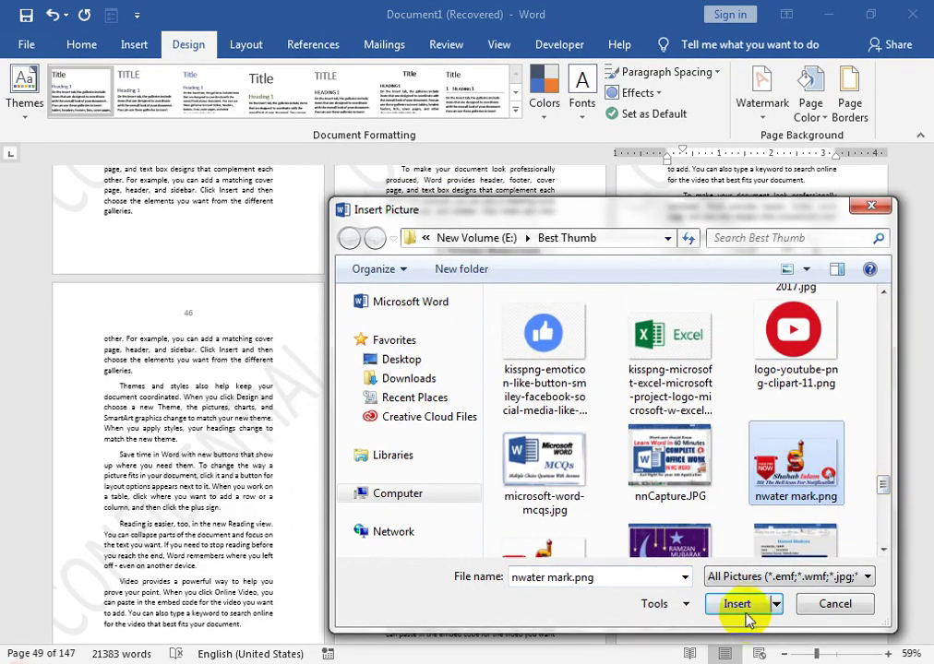
pyautogui.click(745, 605)
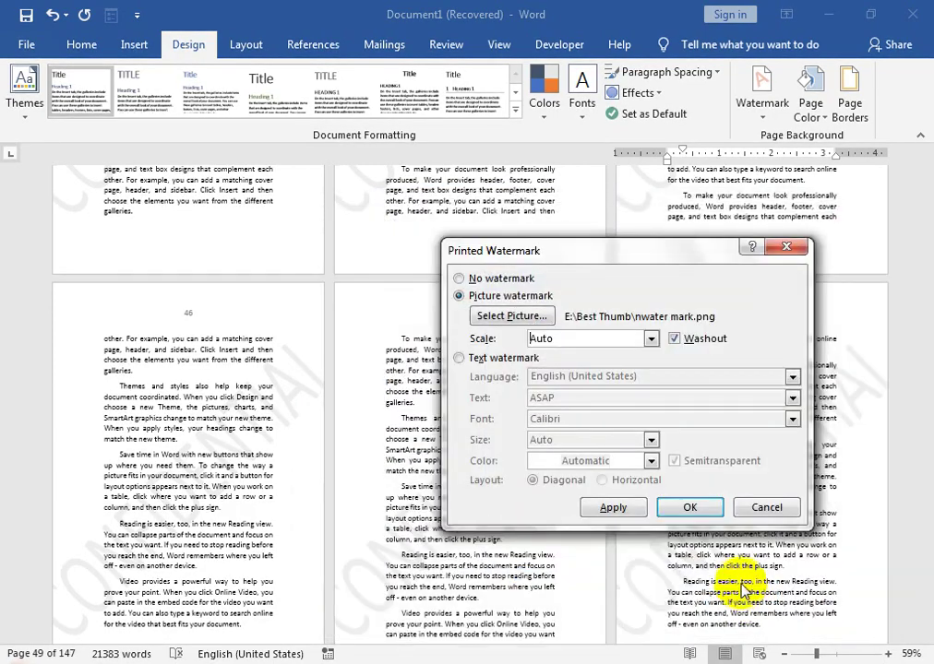
pyautogui.click(614, 508)
# Step: Turn off Washout so the nwater mark.png watermark shows in full colour
pyautogui.click(459, 358)
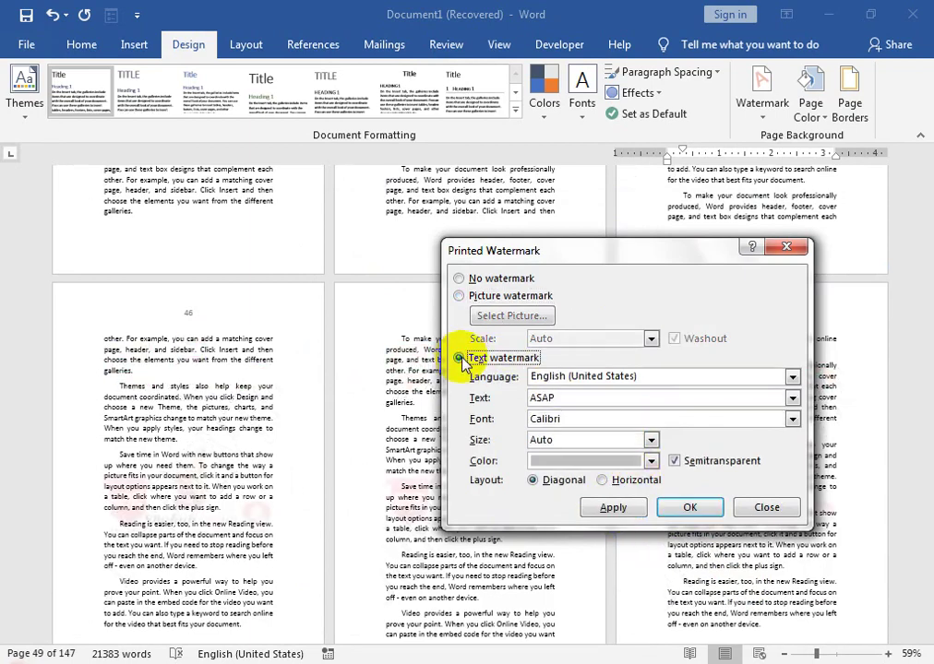
pyautogui.click(461, 296)
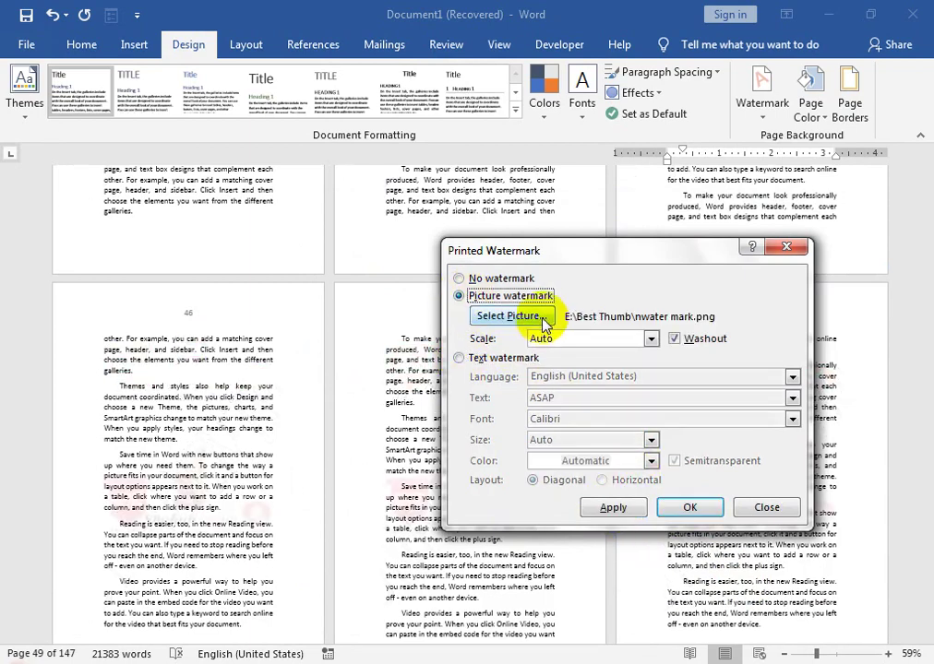
pyautogui.click(674, 339)
pyautogui.click(613, 508)
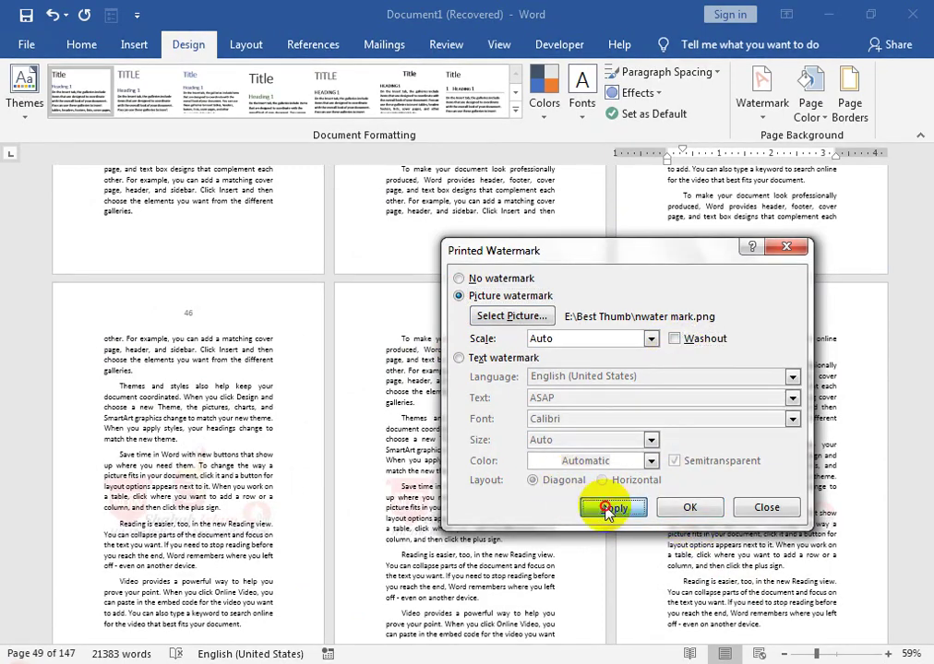
pyautogui.moveTo(565, 258); pyautogui.dragTo(320, 200)
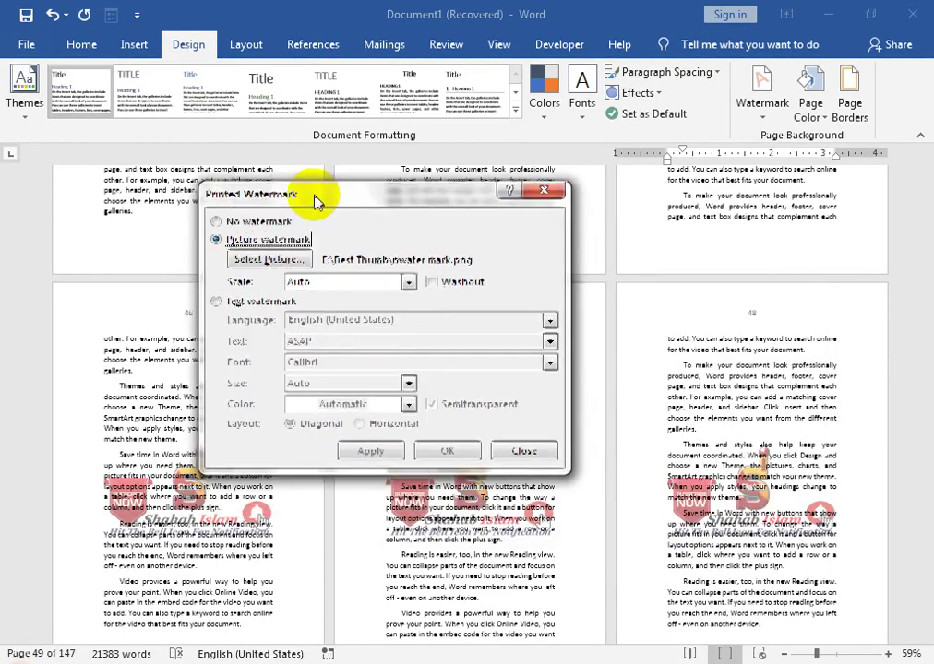
# Step: Replace the picture with a black DO NOT COPY text watermark, then close the dialog
pyautogui.click(222, 299)
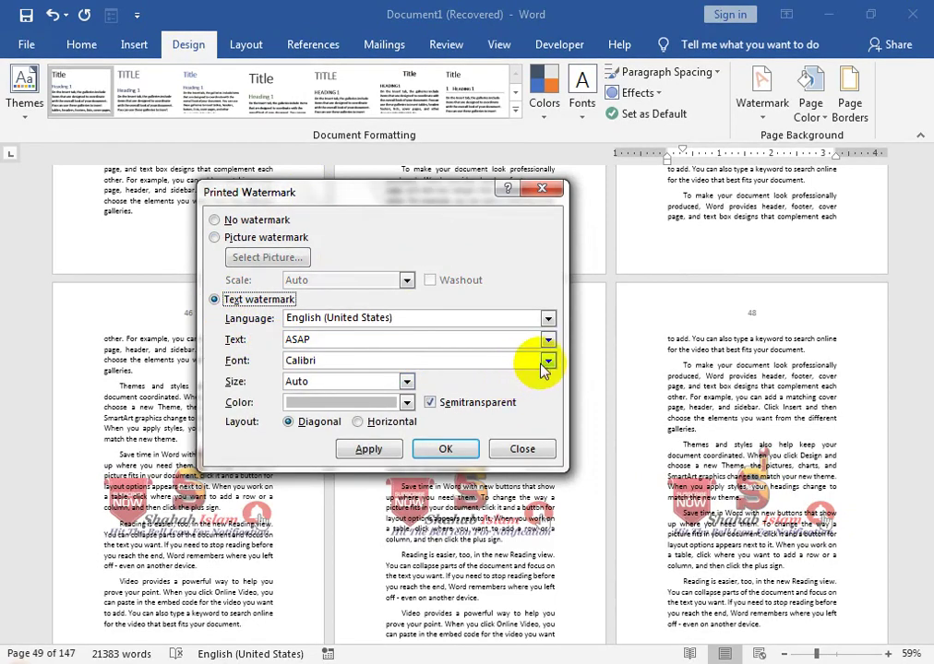
pyautogui.click(547, 342)
pyautogui.click(547, 339)
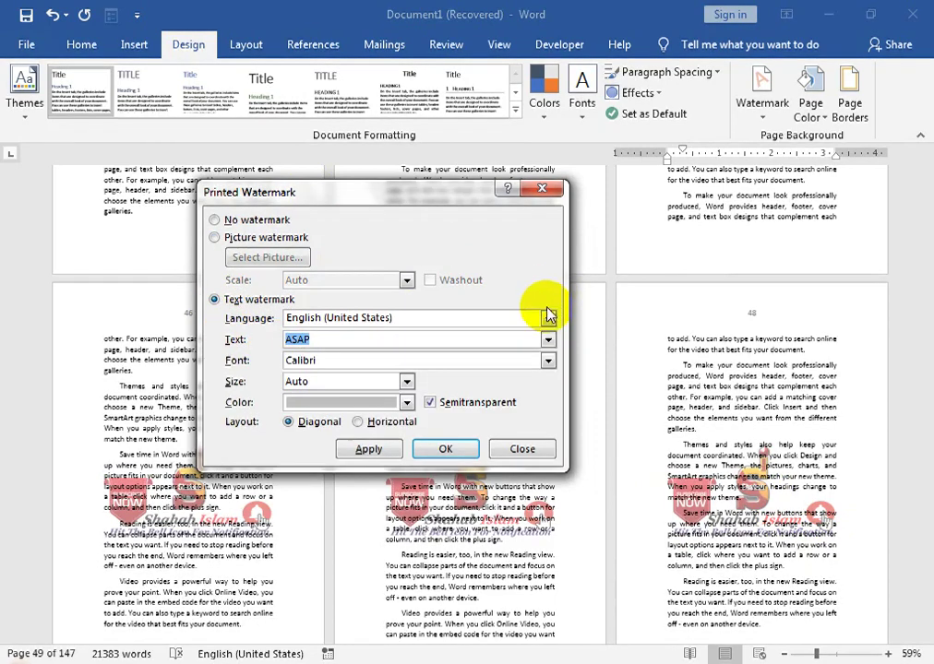
pyautogui.click(546, 342)
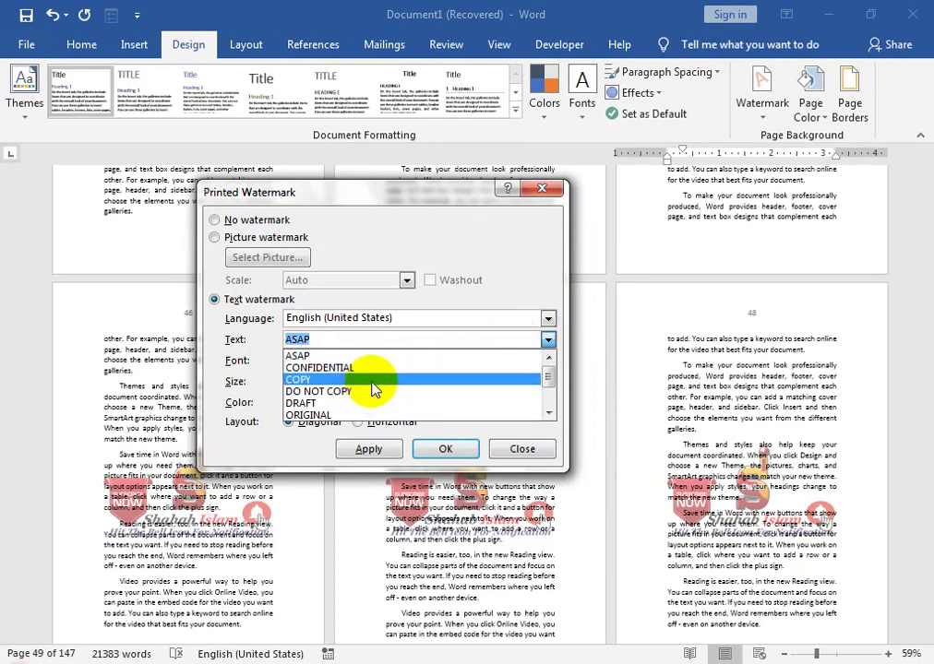
pyautogui.click(374, 392)
pyautogui.click(374, 448)
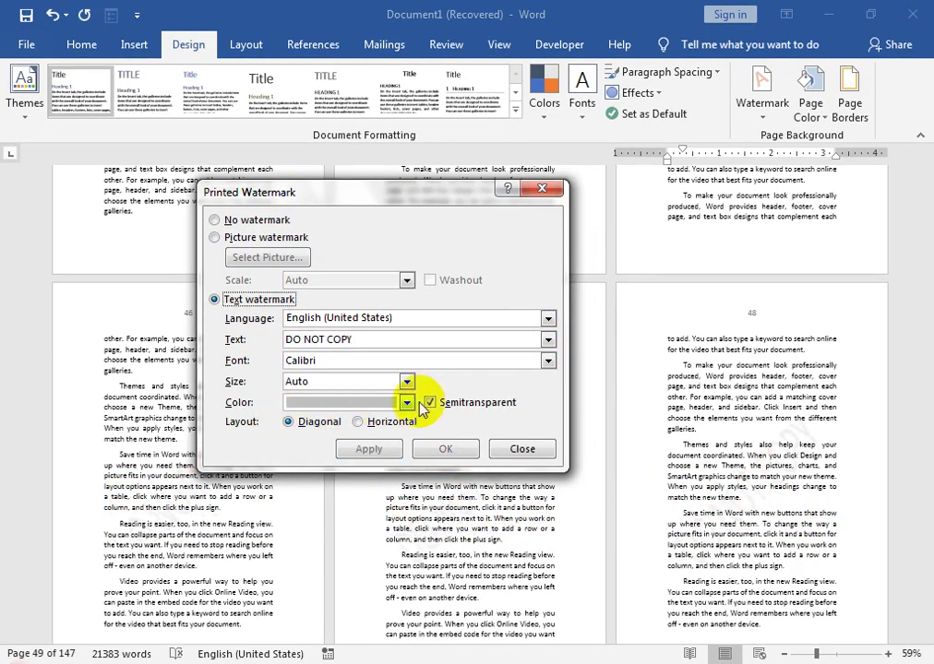
pyautogui.click(406, 402)
pyautogui.click(307, 461)
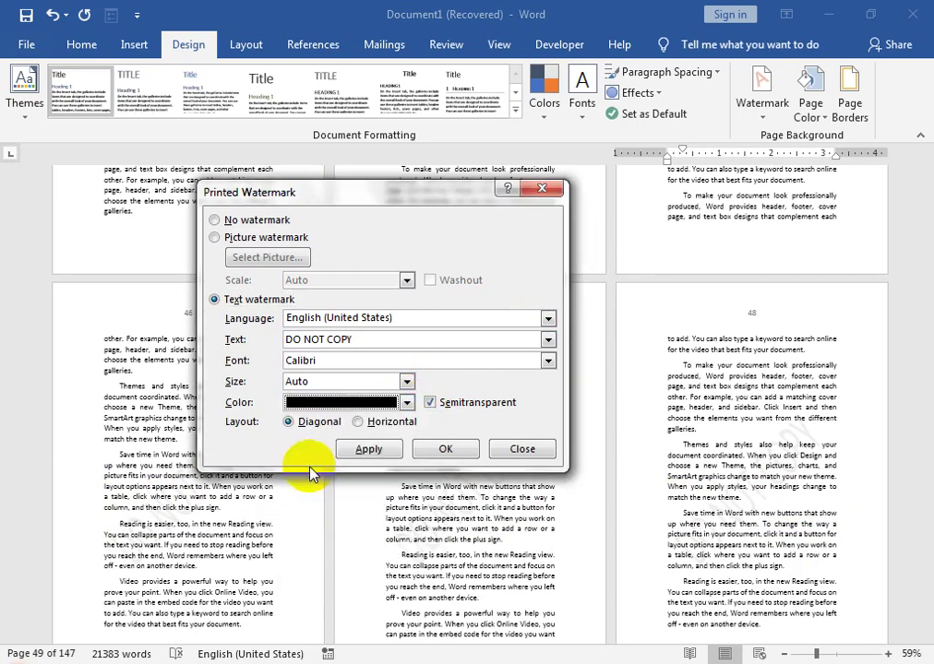
pyautogui.click(369, 449)
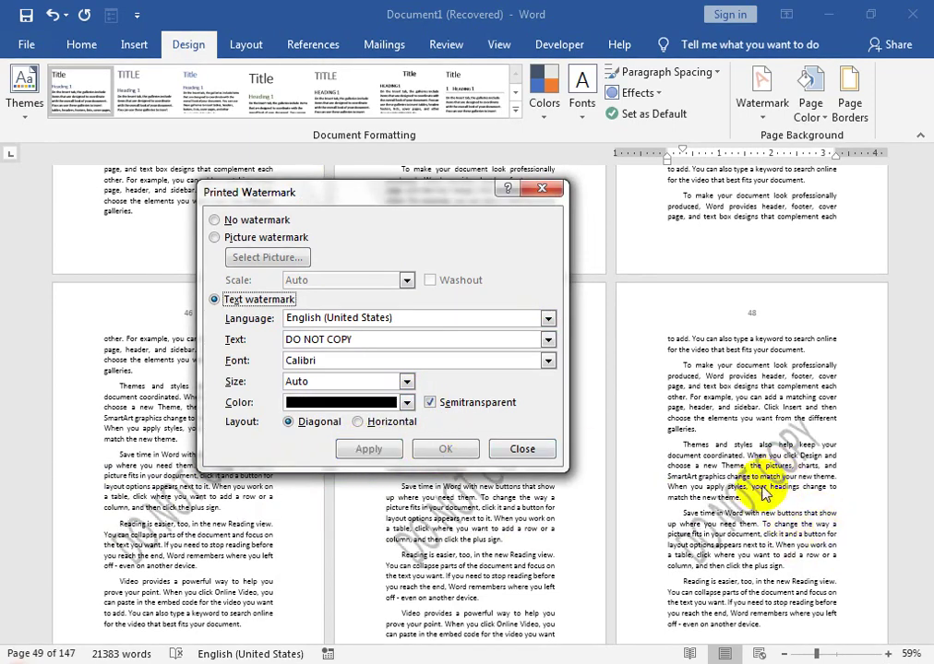
pyautogui.click(522, 449)
# Step: Add a ¾ pt Box page border in automatic colour to the whole document
pyautogui.scroll(5, 702, 449)
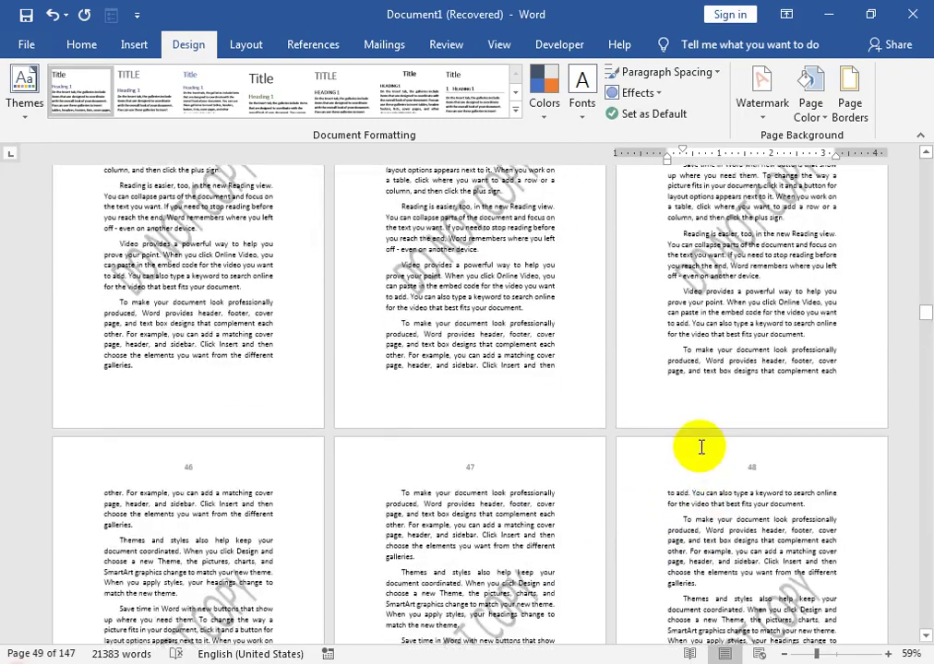
pyautogui.click(835, 115)
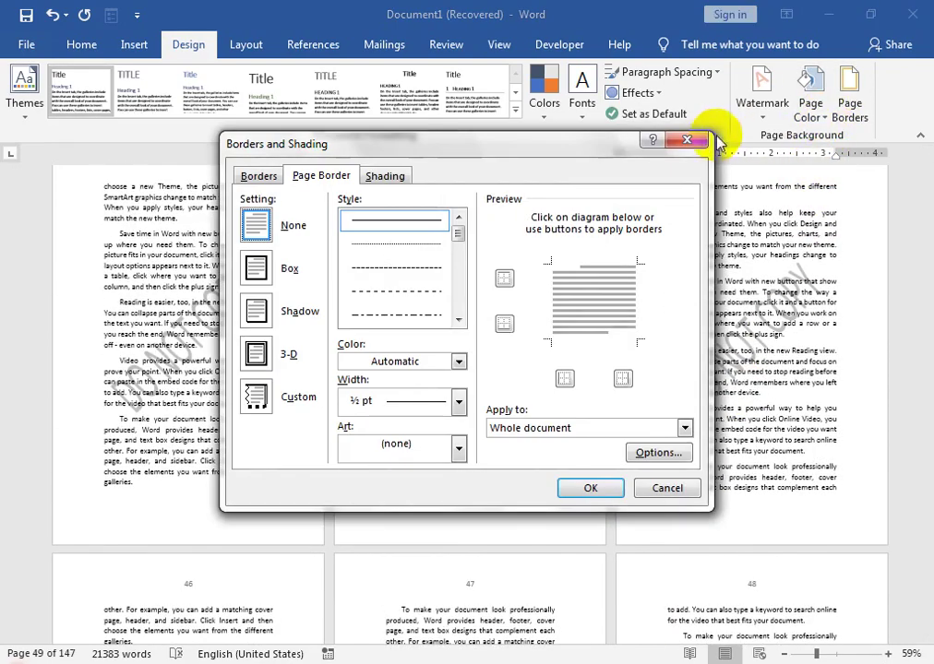
pyautogui.click(256, 268)
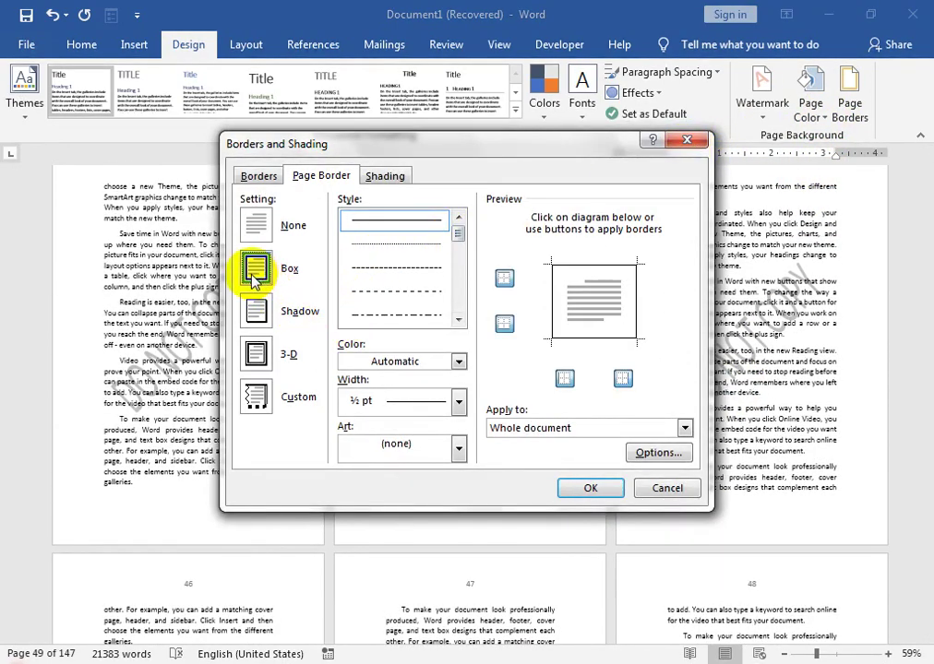
pyautogui.click(458, 362)
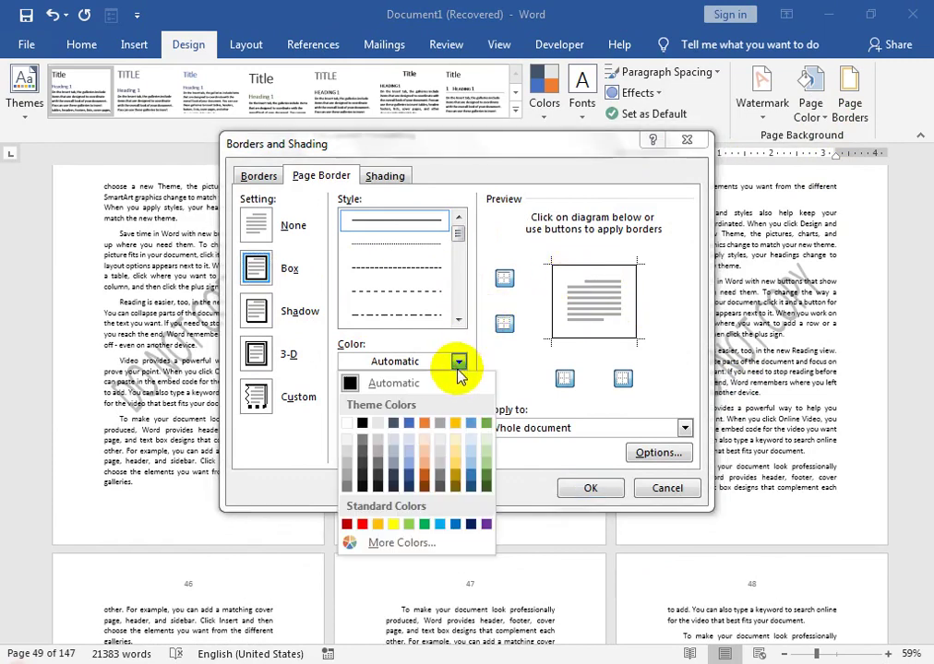
pyautogui.click(529, 353)
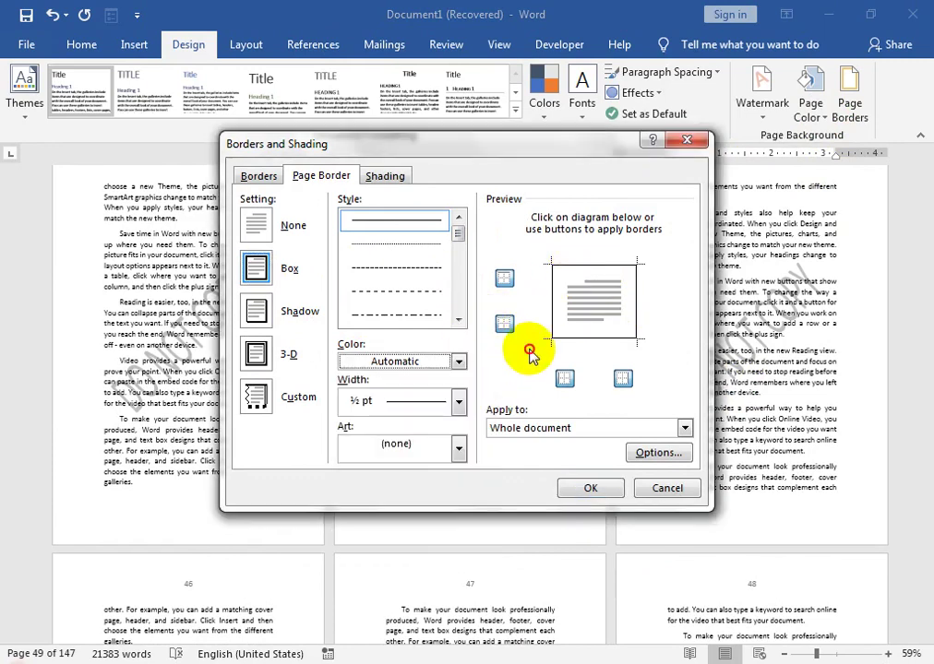
pyautogui.click(458, 400)
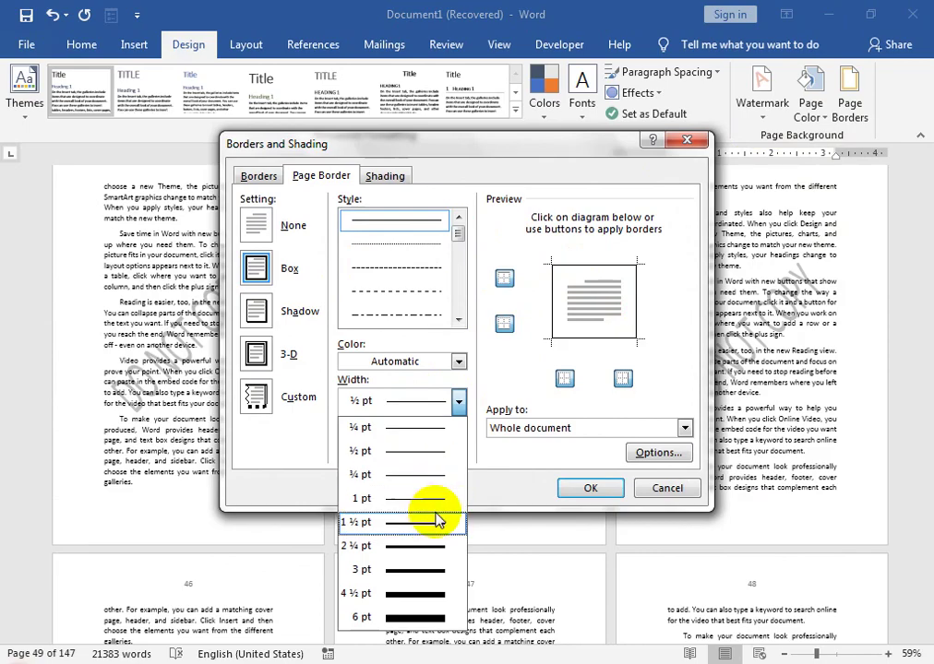
pyautogui.click(437, 475)
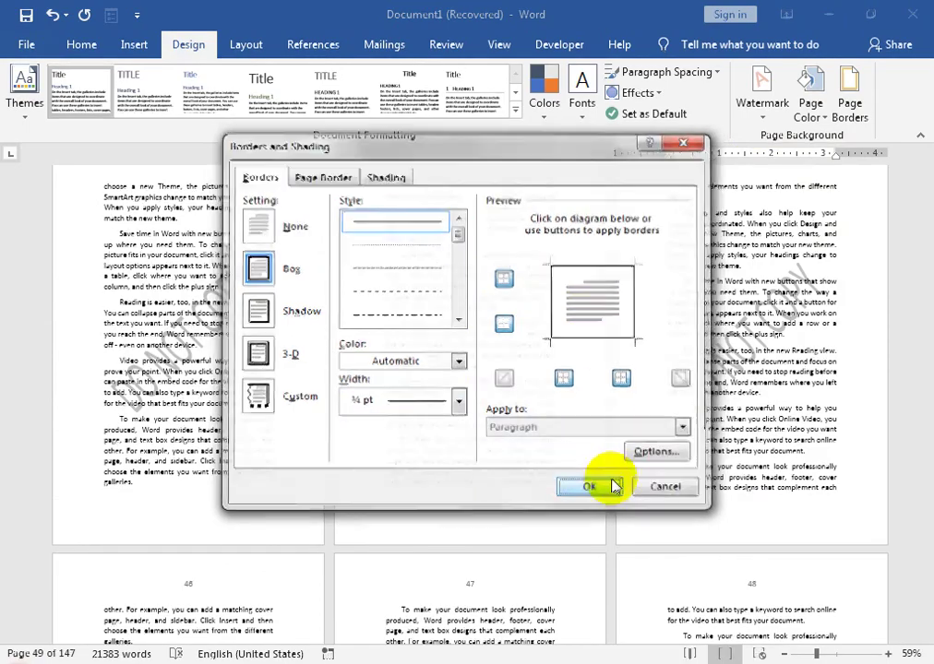
pyautogui.click(590, 488)
pyautogui.scroll(-5, 662, 381)
pyautogui.scroll(-5, 771, 387)
# Step: Set a custom light cyan (231/248/253) page colour via Page Color > More Colors
pyautogui.scroll(3, 766, 423)
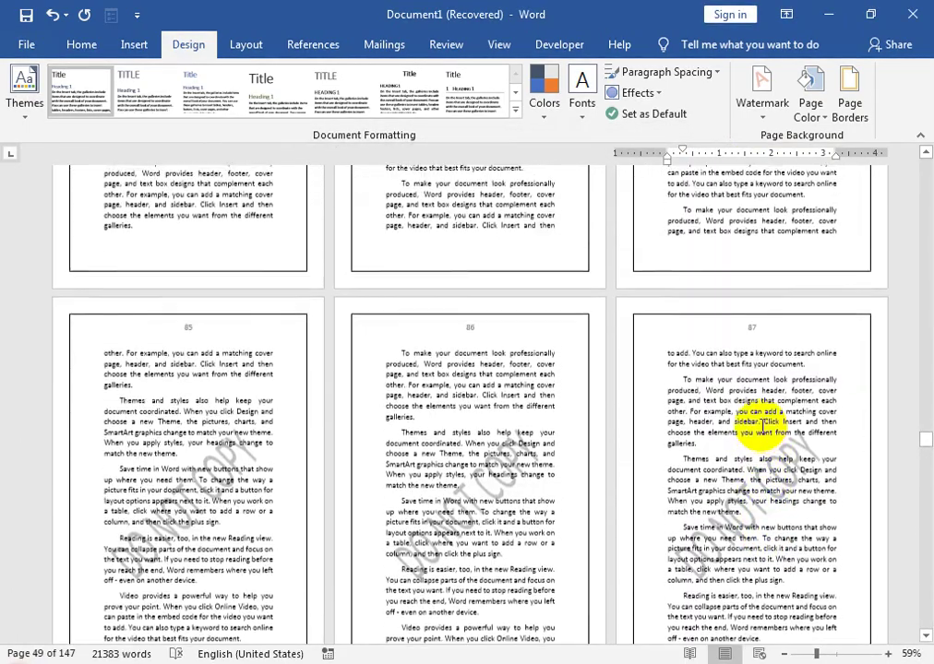
pyautogui.scroll(3, 701, 410)
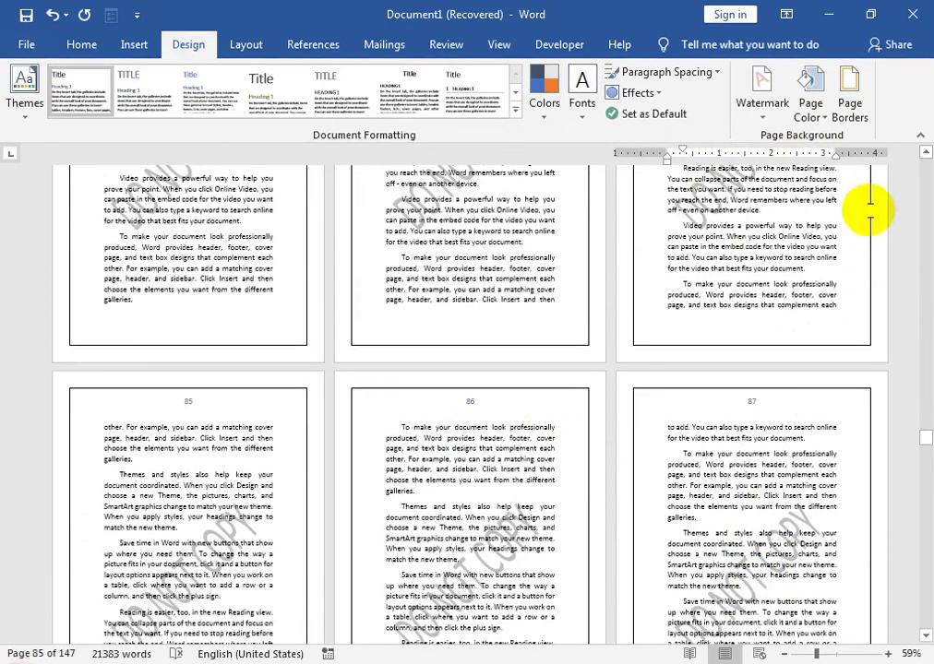
pyautogui.click(810, 108)
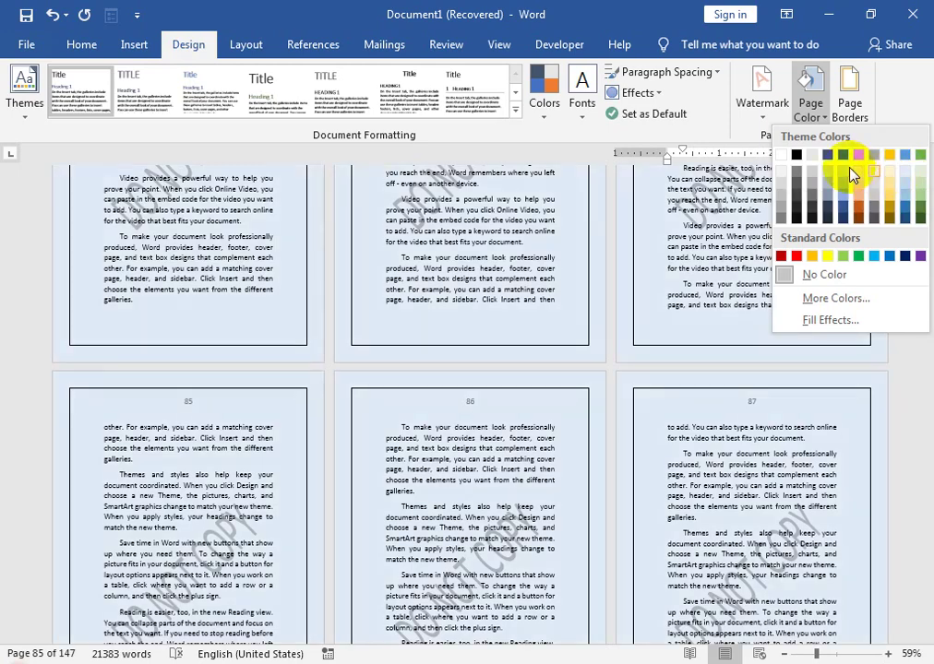
pyautogui.click(825, 298)
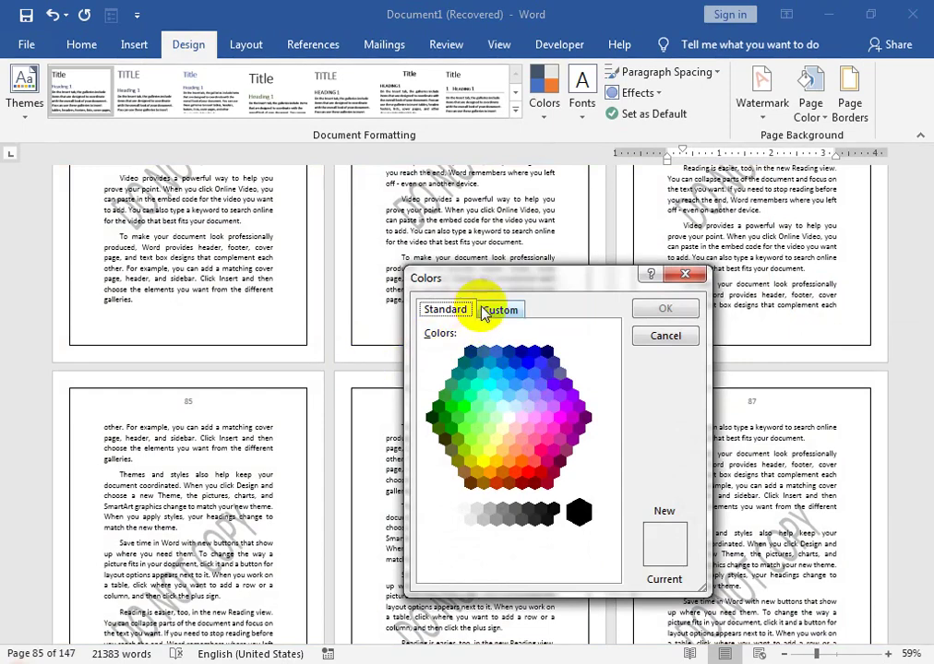
pyautogui.click(500, 310)
pyautogui.moveTo(597, 380); pyautogui.dragTo(597, 355)
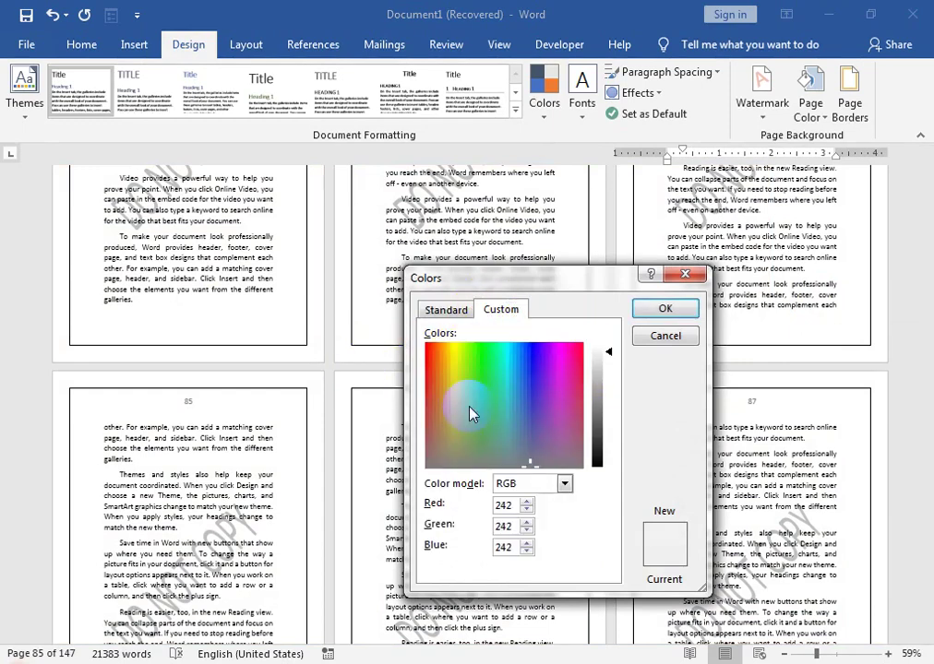
pyautogui.moveTo(505, 359); pyautogui.dragTo(510, 360)
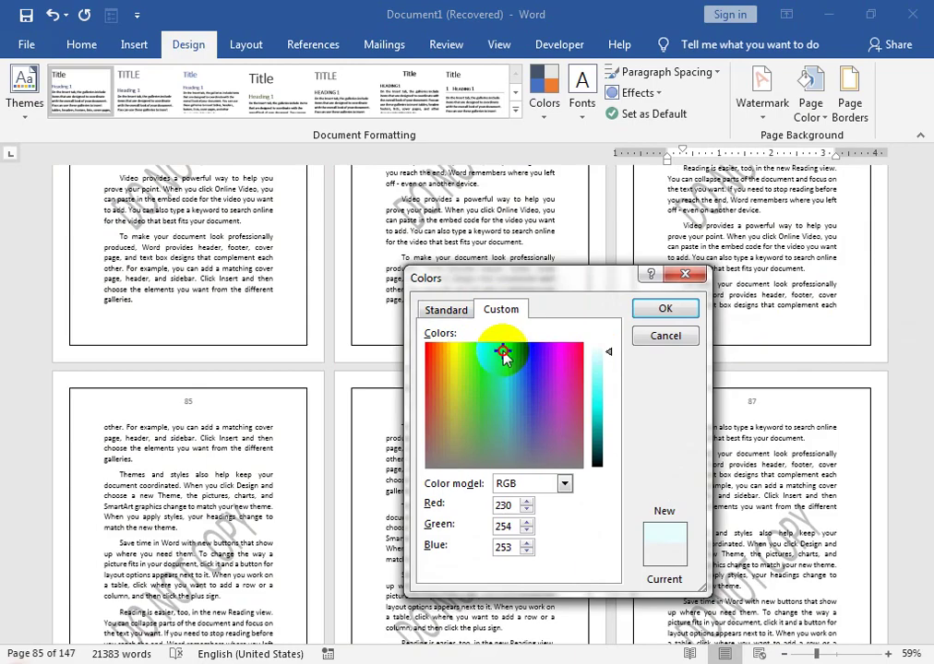
pyautogui.click(663, 308)
pyautogui.scroll(5, 657, 355)
pyautogui.scroll(3, 649, 360)
pyautogui.scroll(2, 648, 361)
# Step: Undo the cyan page colour and set Page Color to No Color
pyautogui.hotkey('ctrl', 'z')
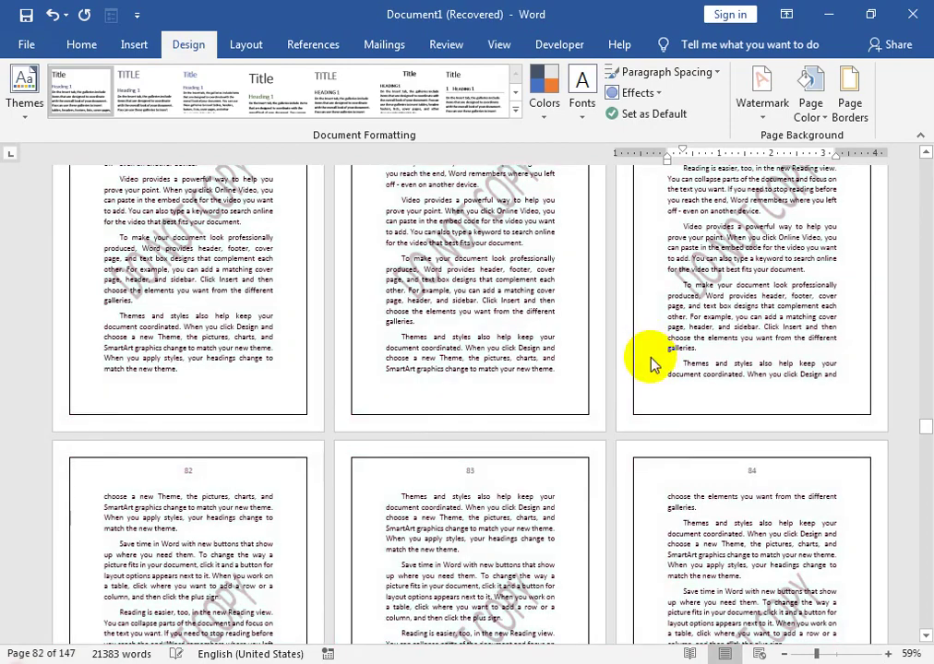
pyautogui.click(813, 130)
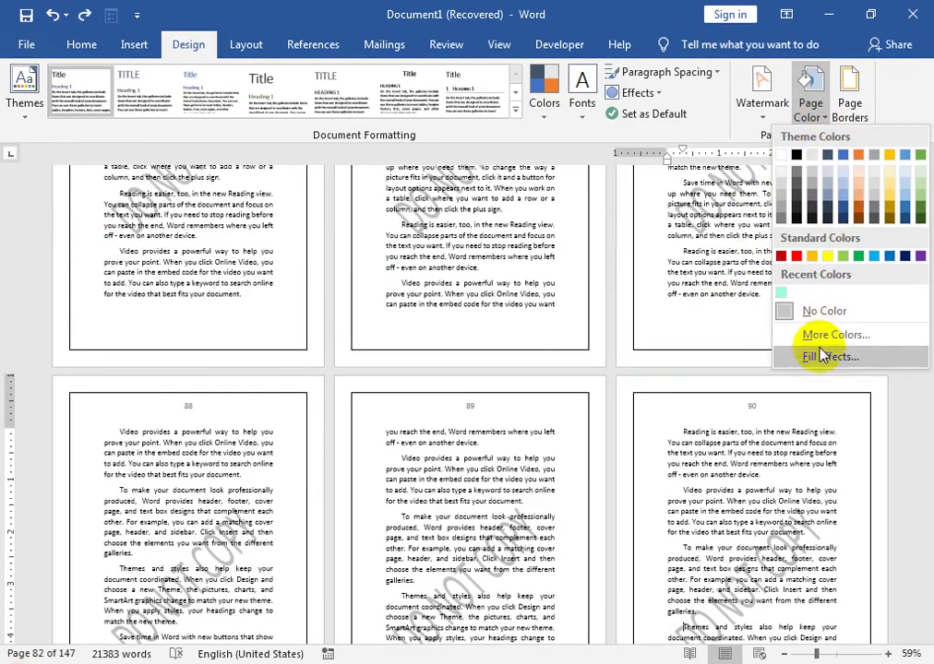
pyautogui.click(844, 313)
pyautogui.click(807, 117)
# Step: Set the page border to None and remove the DO NOT COPY watermark
pyautogui.click(841, 115)
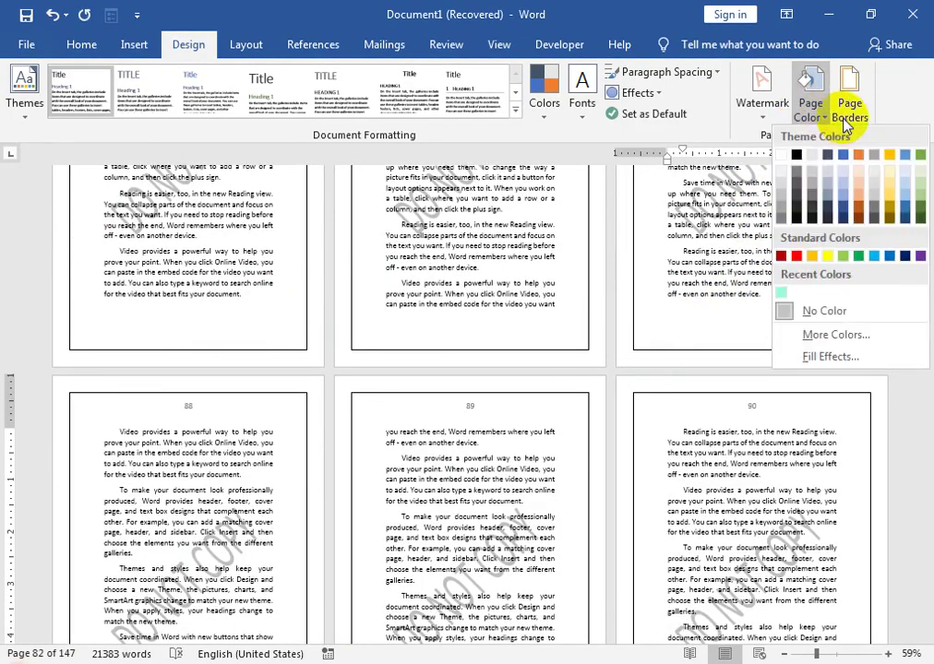
pyautogui.click(258, 227)
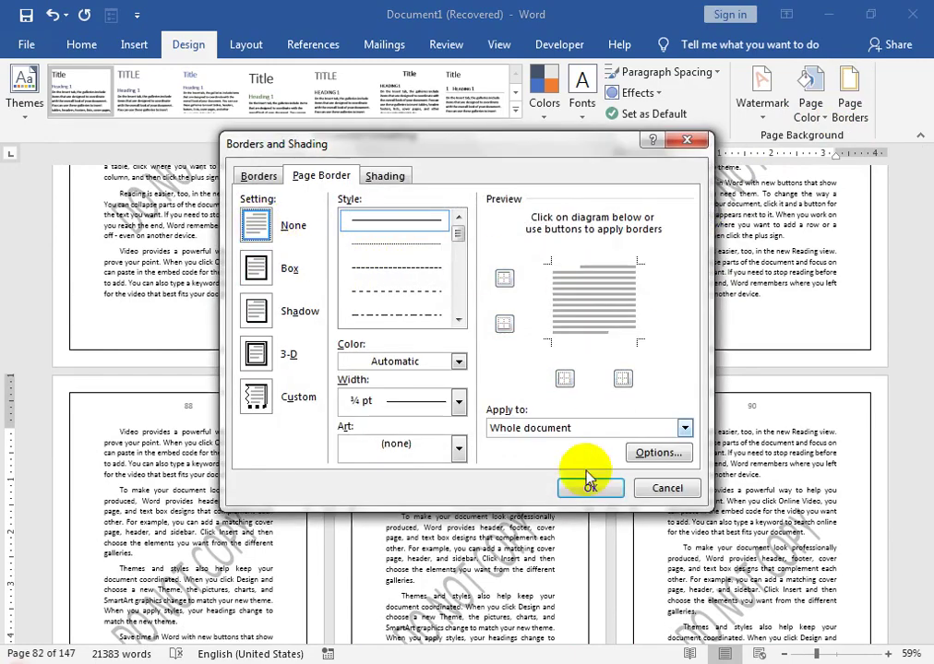
pyautogui.click(590, 488)
pyautogui.click(762, 102)
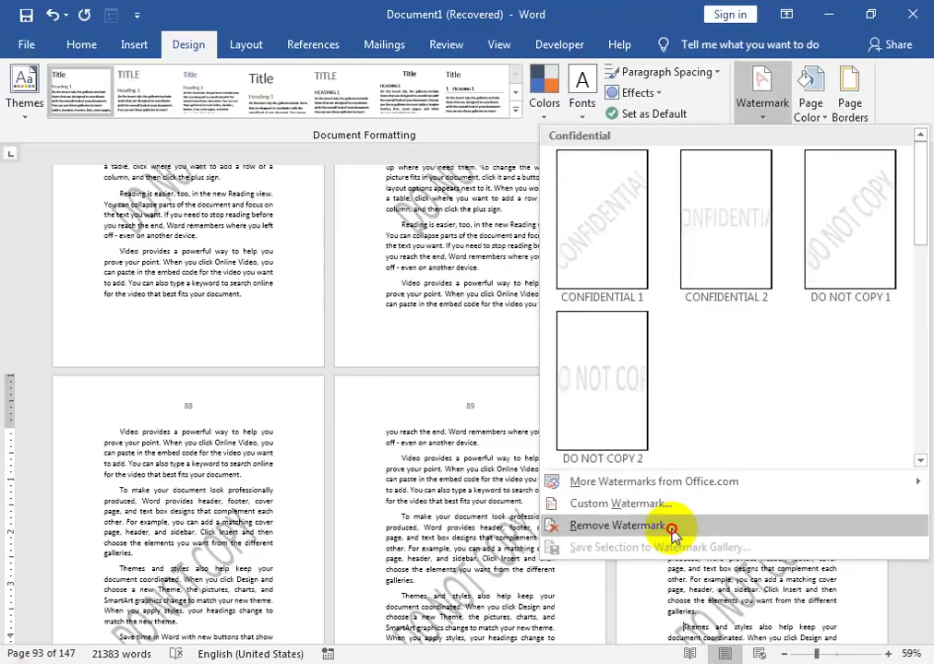
pyautogui.click(673, 529)
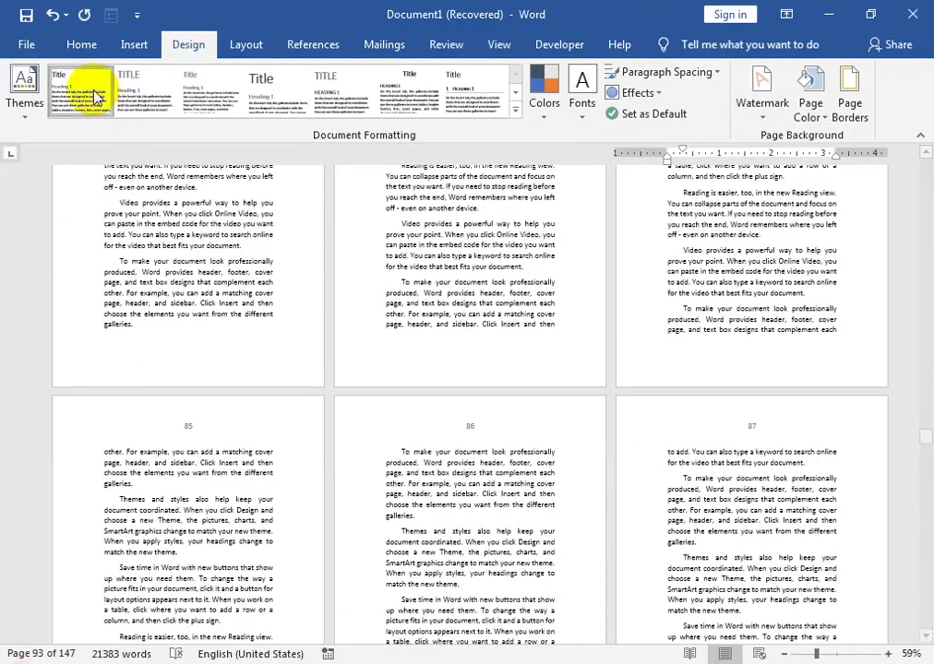
pyautogui.click(30, 46)
# Step: Review print settings: Send To OneNote 2016, try 2 Pages Per Sheet, revert to 1, one-sided
pyautogui.click(103, 304)
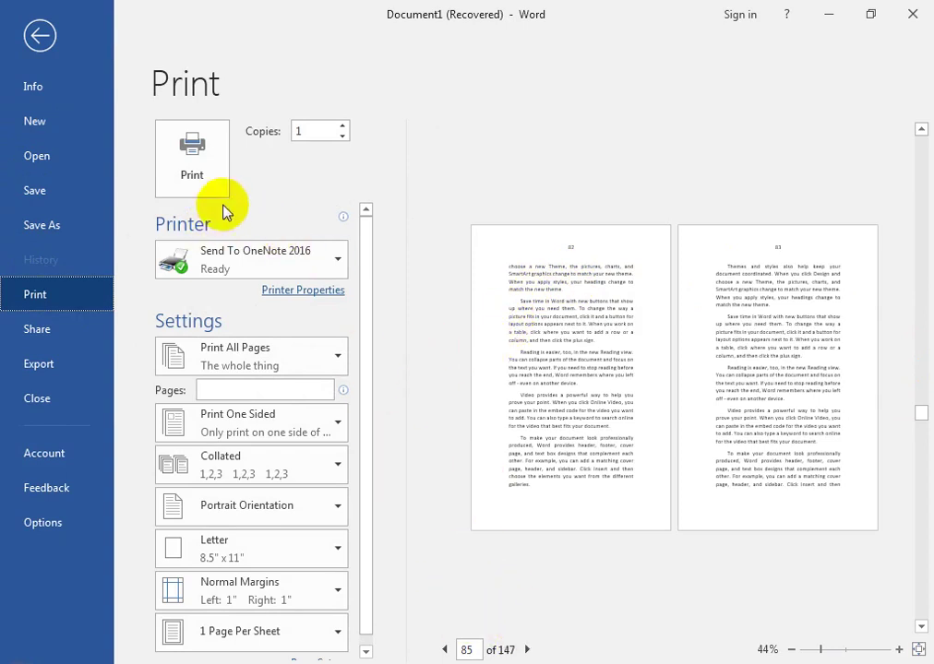
pyautogui.click(277, 261)
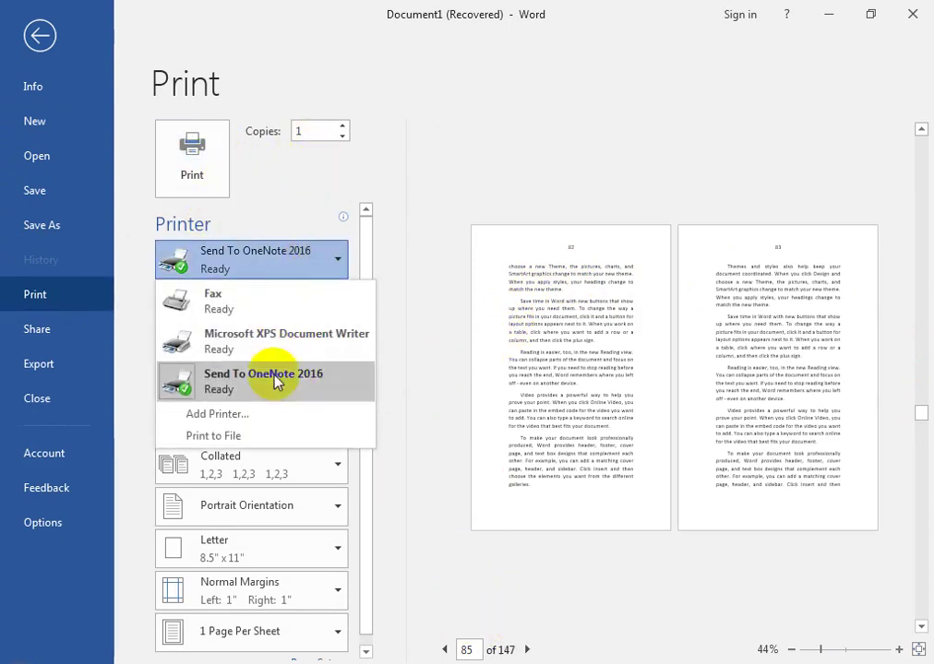
pyautogui.click(390, 266)
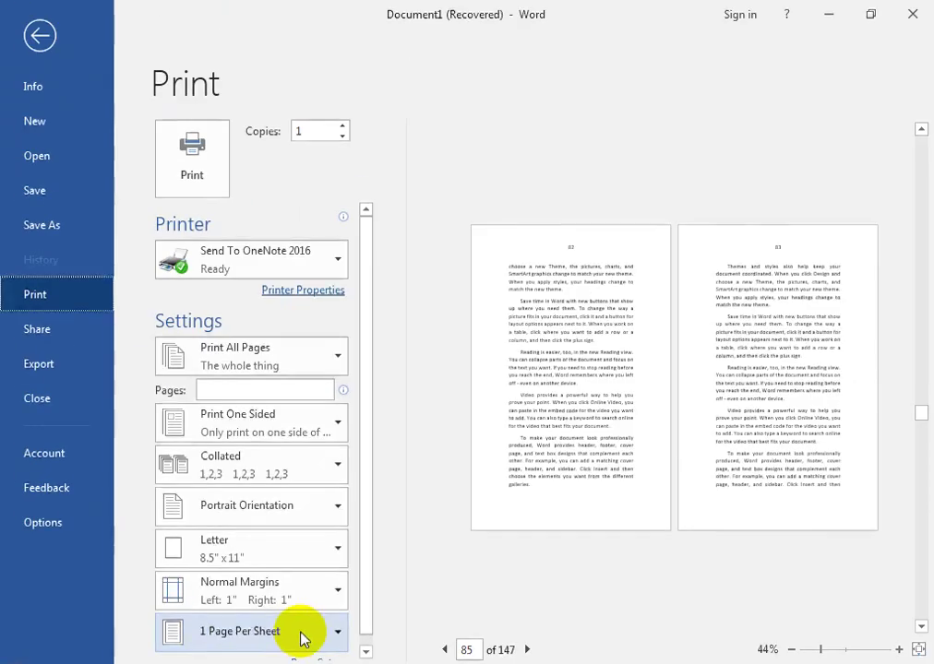
pyautogui.click(304, 636)
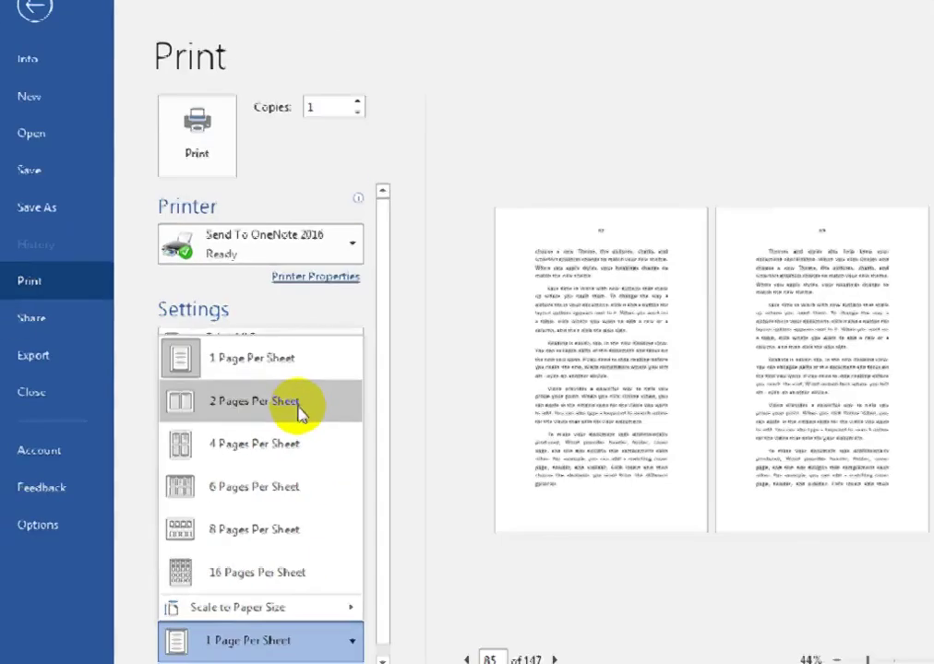
pyautogui.click(295, 417)
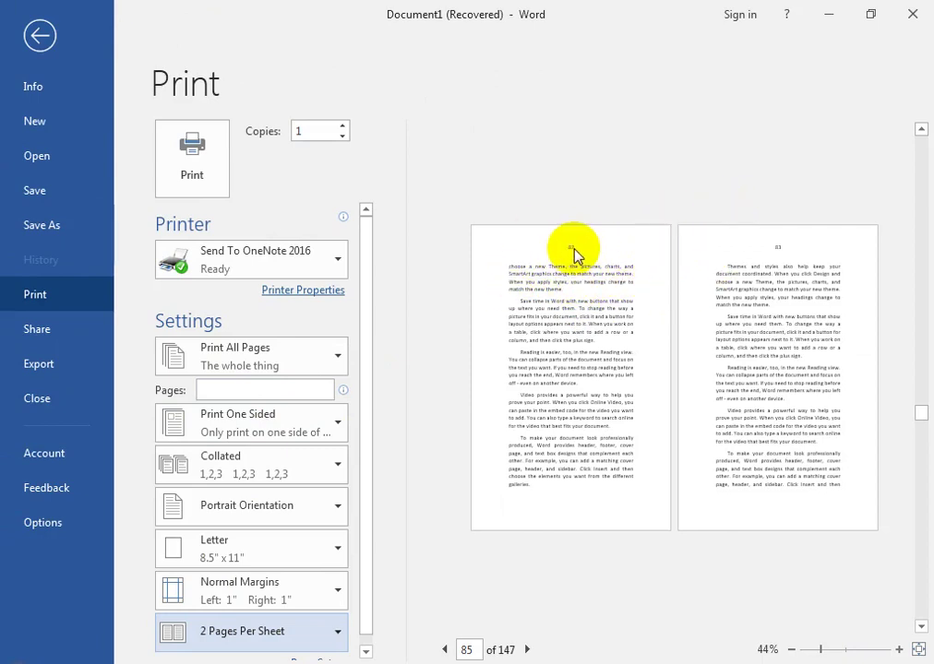
pyautogui.click(277, 643)
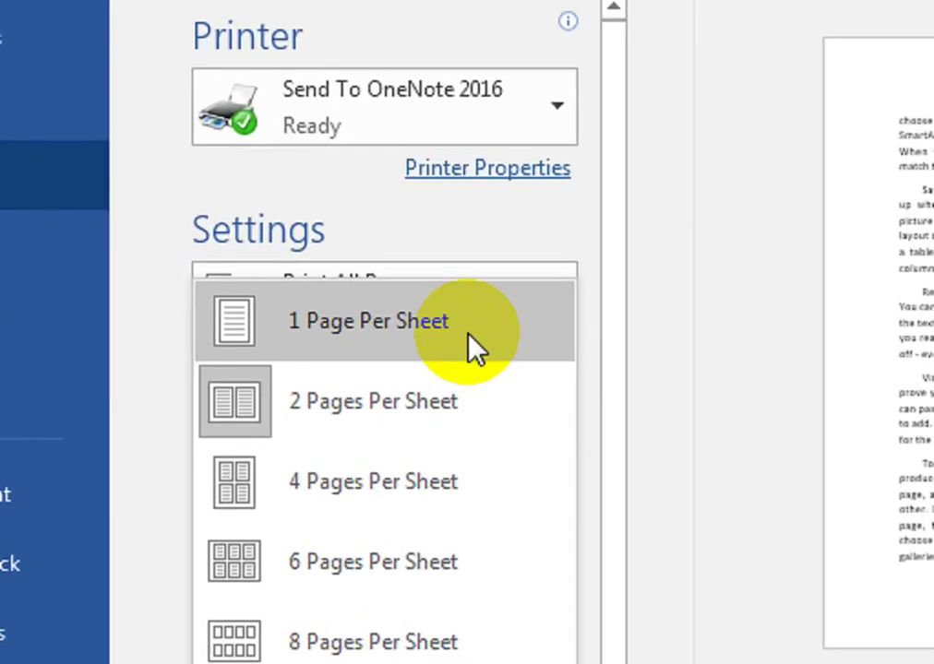
pyautogui.click(295, 376)
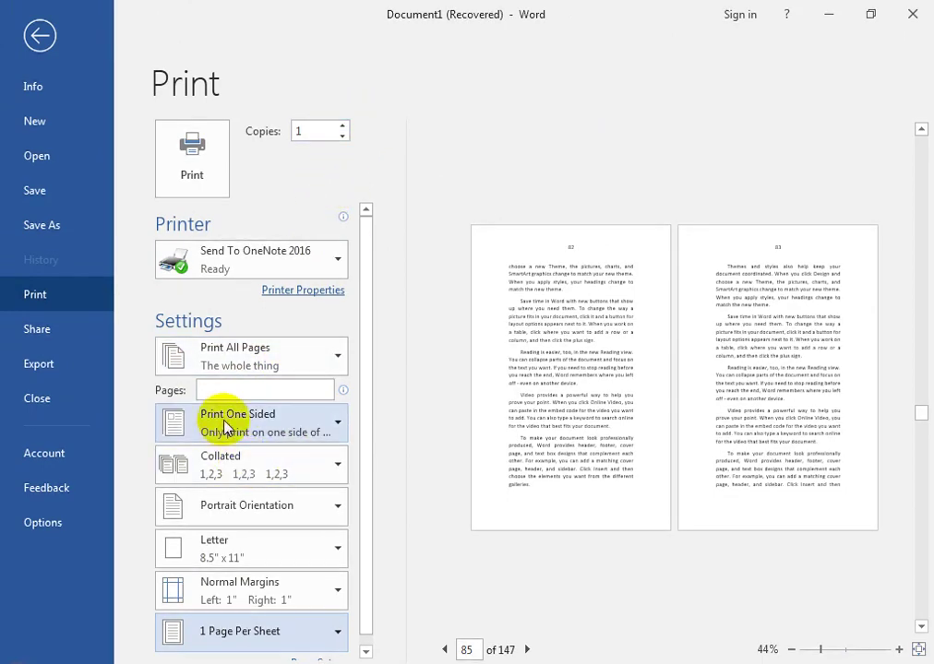
pyautogui.click(282, 423)
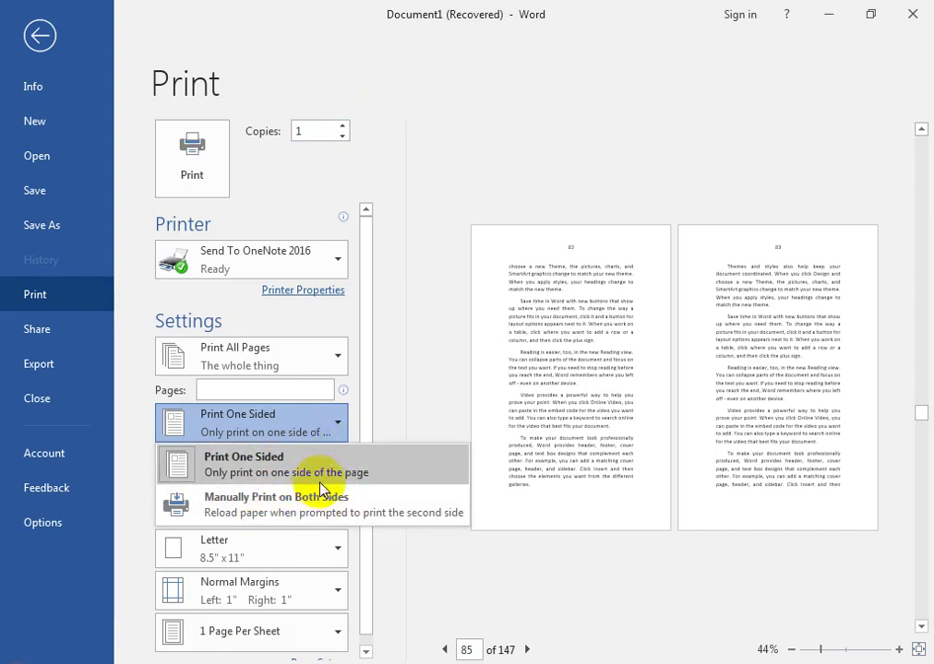
pyautogui.click(358, 422)
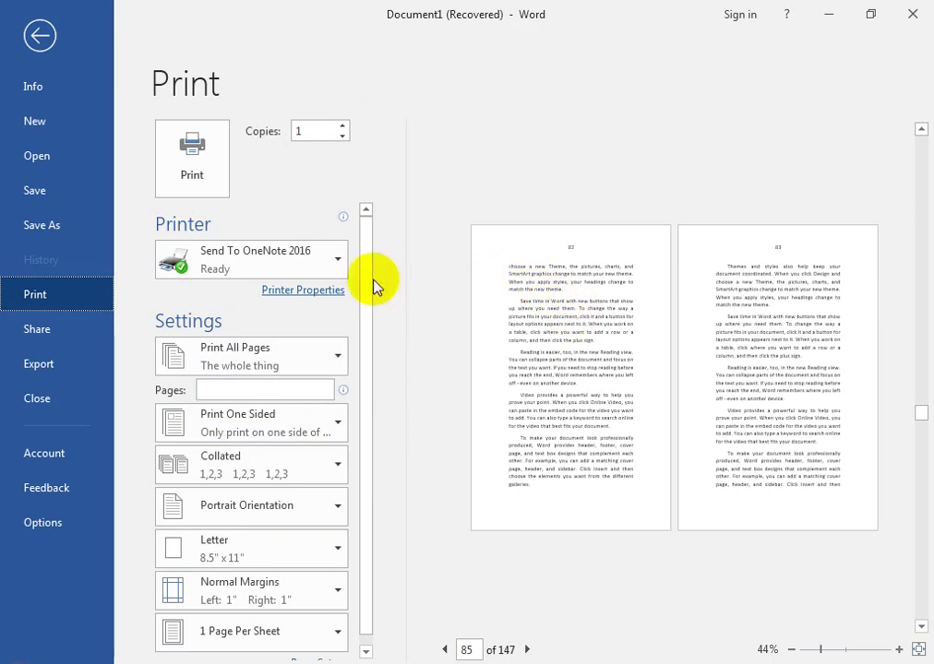
pyautogui.click(78, 230)
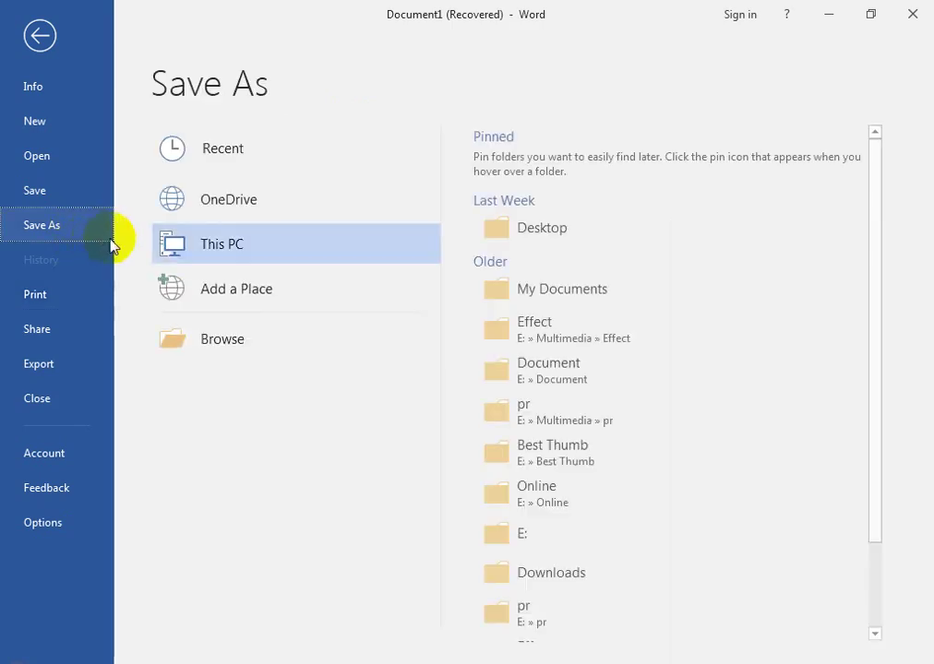
# Step: Save the book as PDF 'book Title.pdf' on the Desktop, opening it after publishing
pyautogui.click(288, 338)
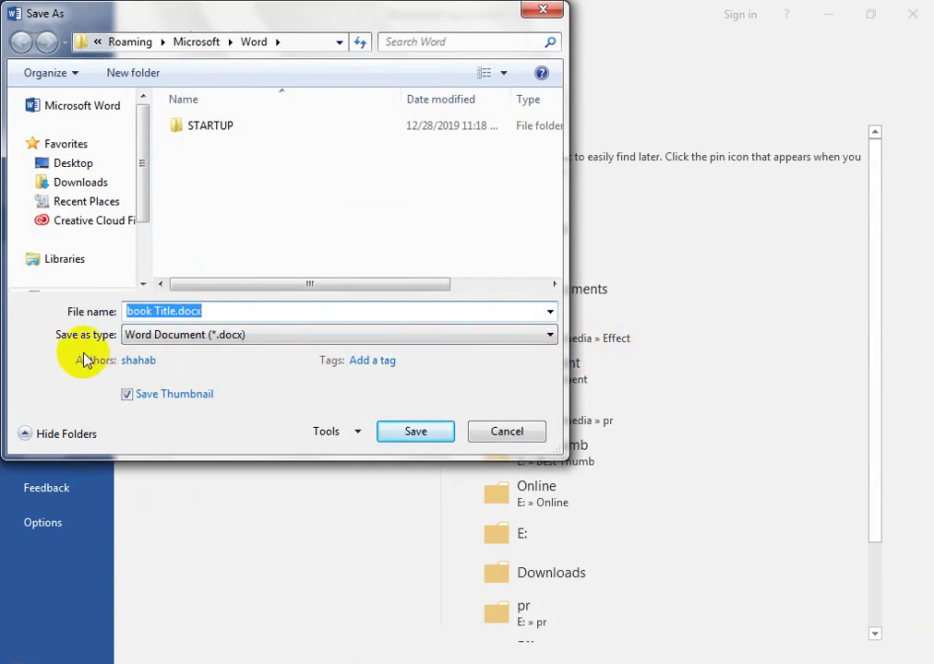
pyautogui.click(219, 336)
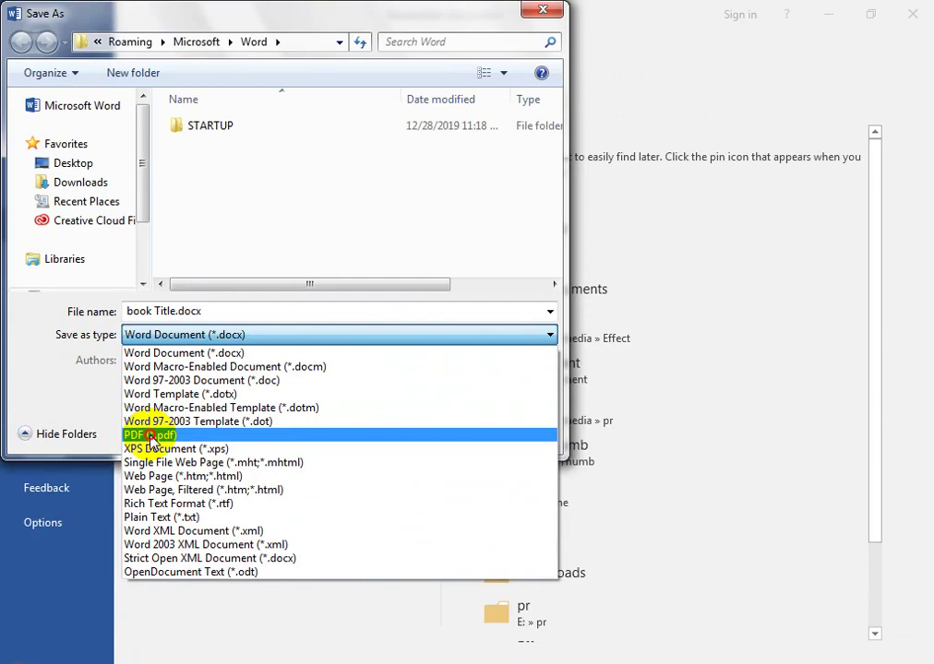
pyautogui.click(150, 436)
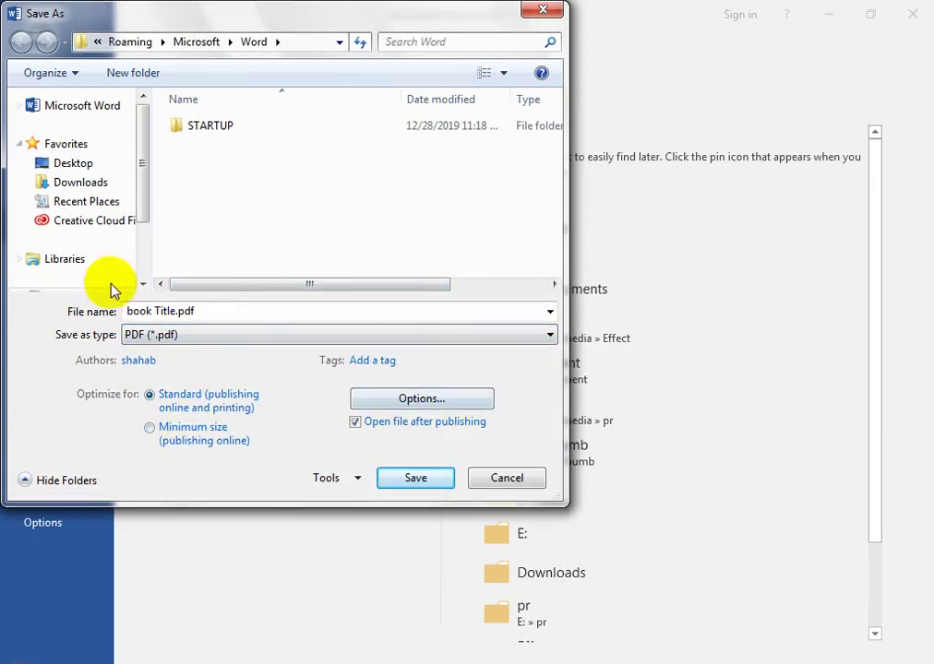
pyautogui.click(88, 164)
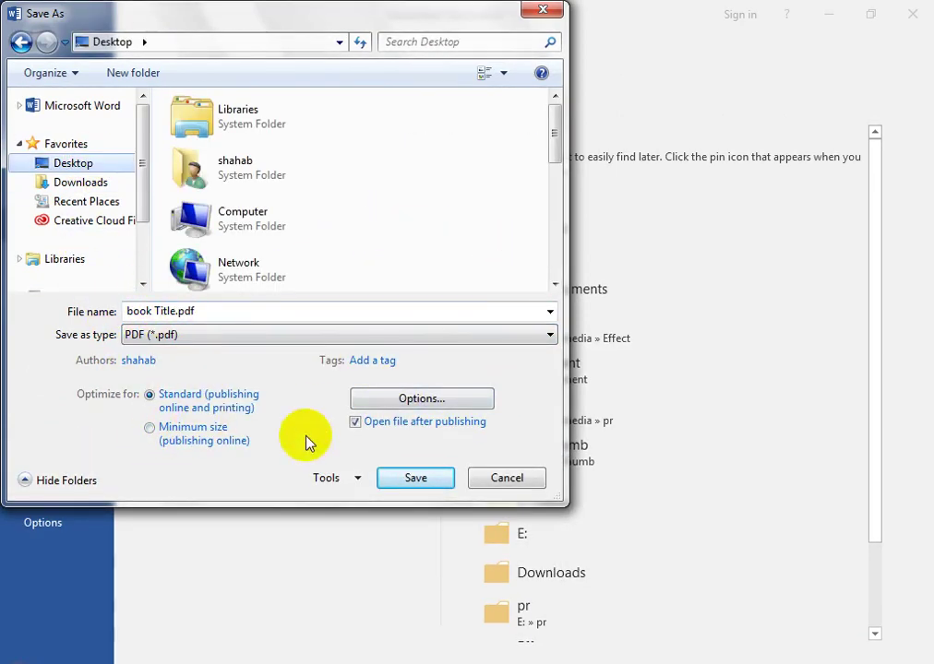
pyautogui.click(403, 477)
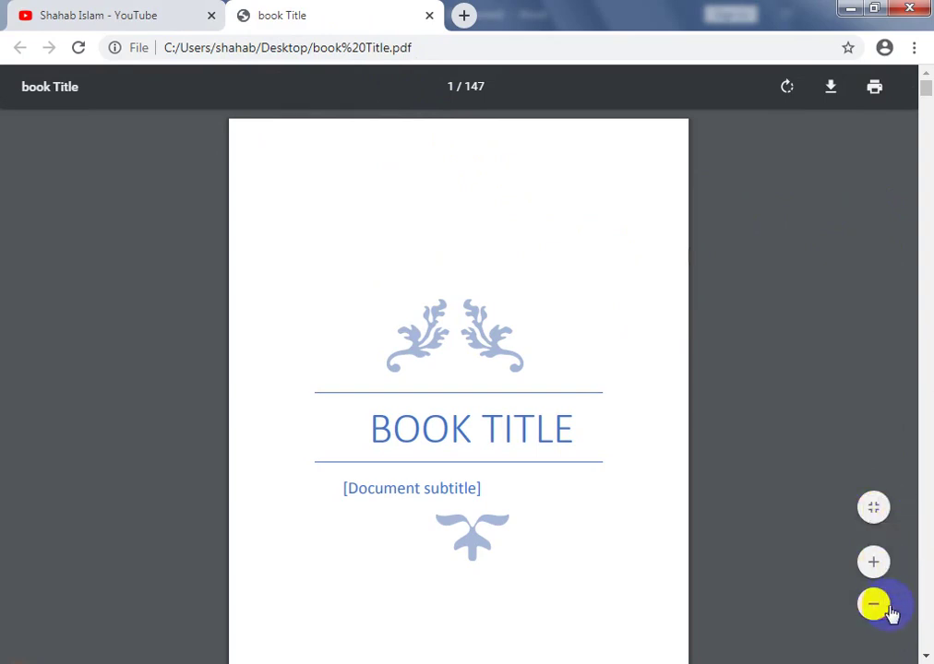
# Step: Scroll through book Title.pdf in Chrome to check its page numbers
pyautogui.click(926, 657)
pyautogui.moveTo(926, 657); pyautogui.dragTo(926, 657)
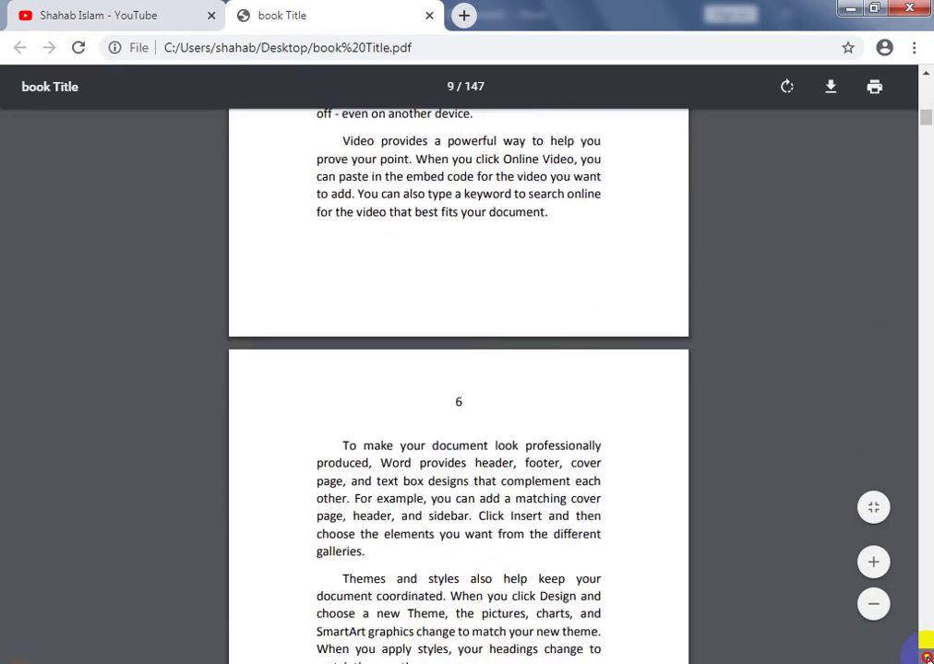
pyautogui.moveTo(926, 656); pyautogui.dragTo(926, 657)
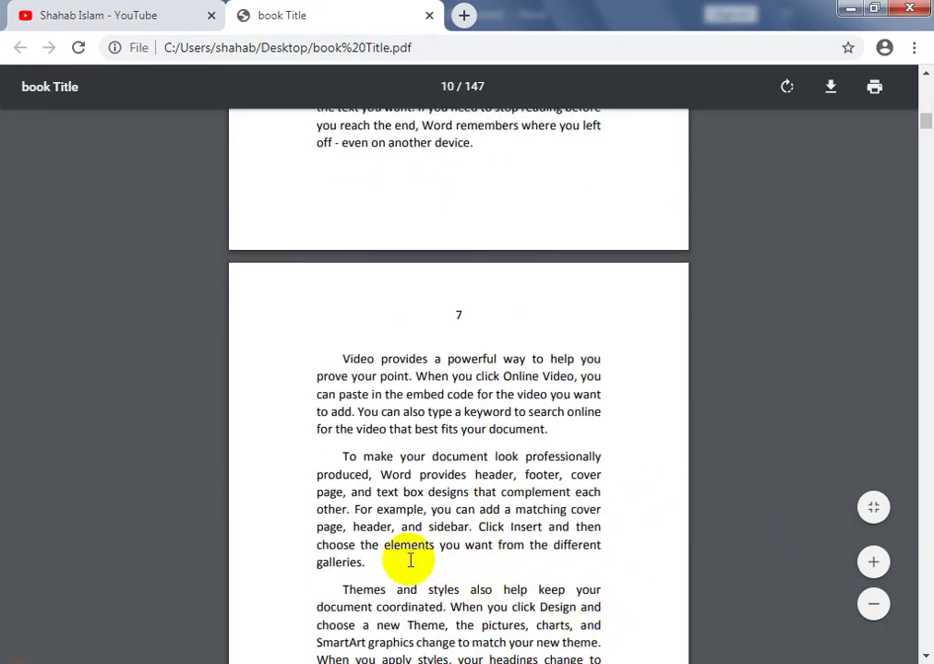
# Step: Switch to Word briefly, then return to Chrome and its YouTube channel tab
pyautogui.hotkey('alt', 'Tab')
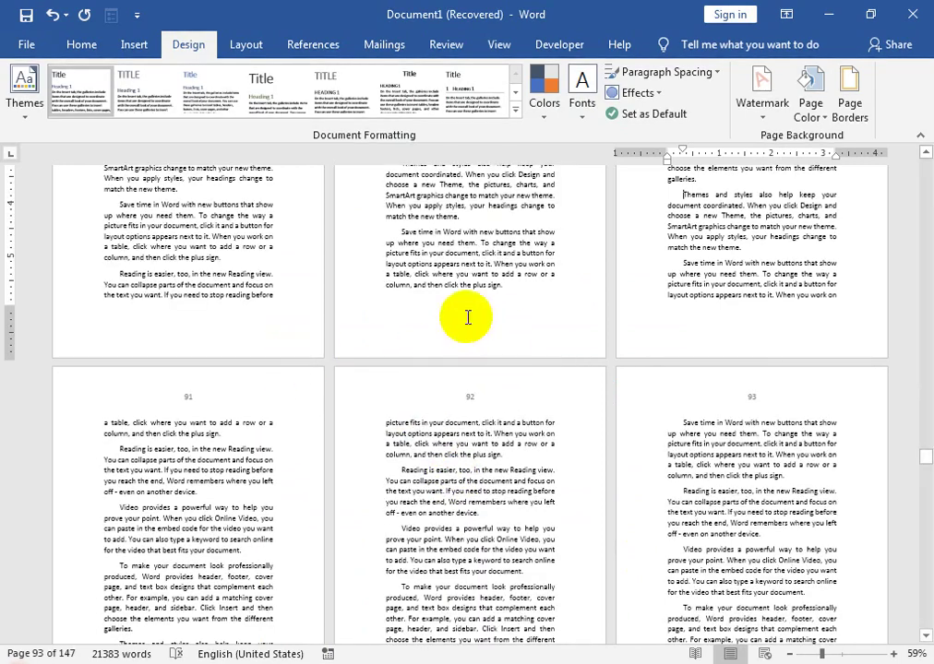
pyautogui.click(81, 44)
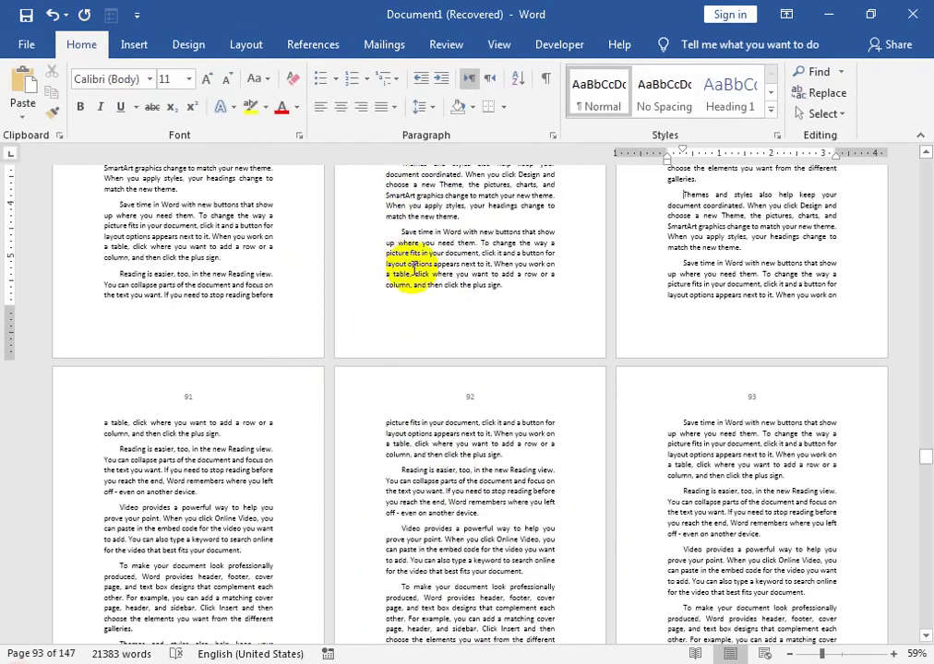
pyautogui.hotkey('alt', 'Tab')
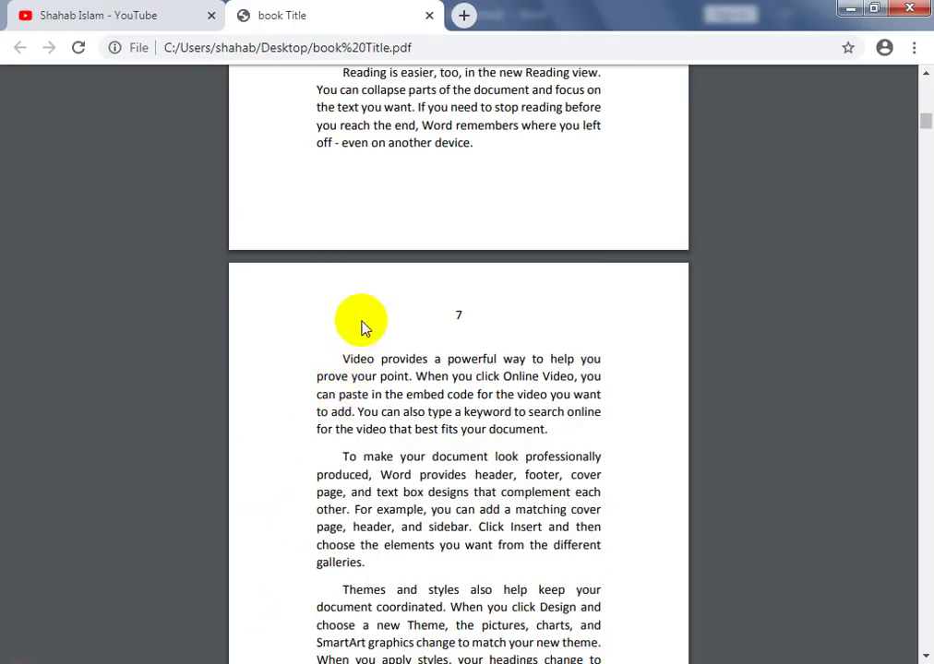
pyautogui.click(138, 9)
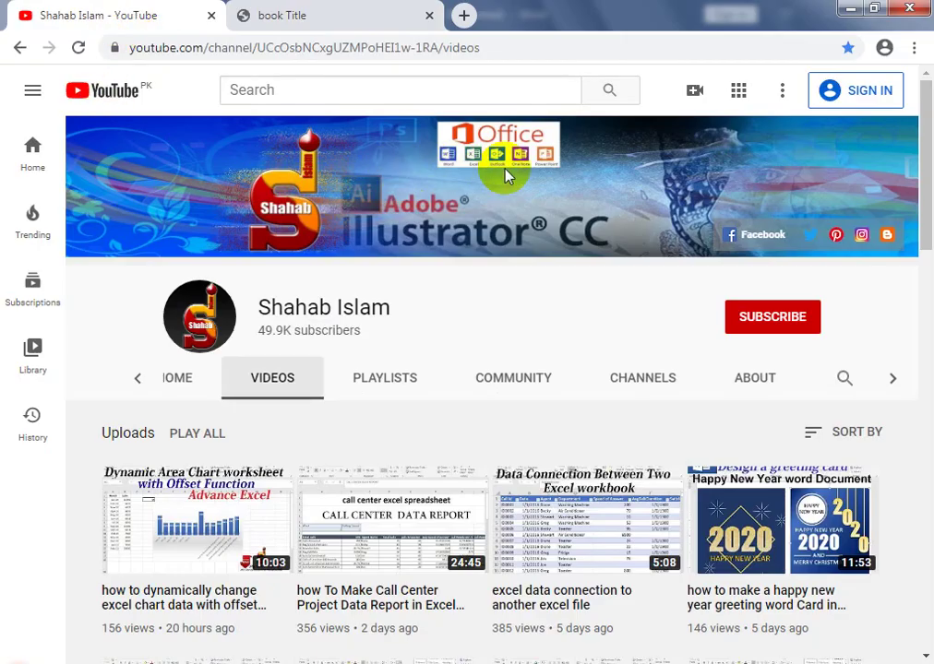